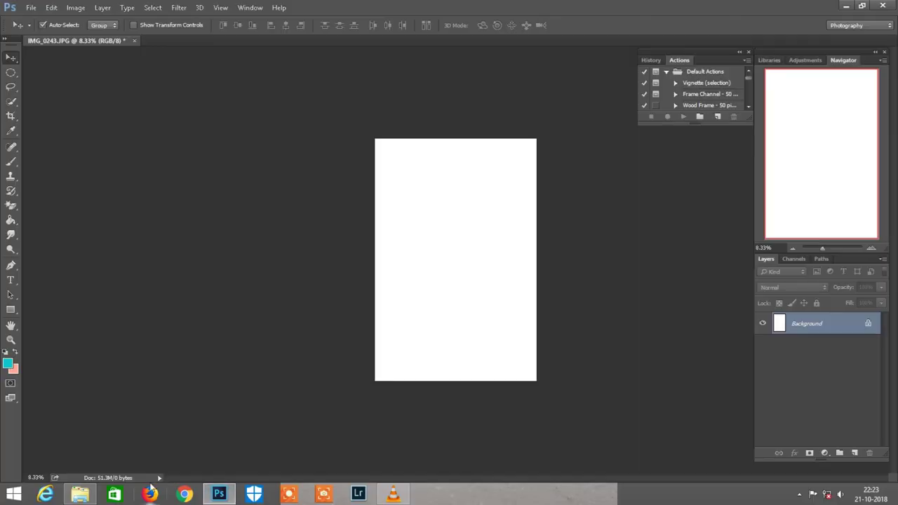
# Bring the desert photo into the IMG_0243 canvas as a new layer
pyautogui.click(79, 494)
pyautogui.moveTo(140, 81)
pyautogui.mouseDown()
pyautogui.moveTo(225, 459)
pyautogui.moveTo(467, 35)
pyautogui.mouseUp()
pyautogui.moveTo(349, 168); pyautogui.dragTo(473, 230)
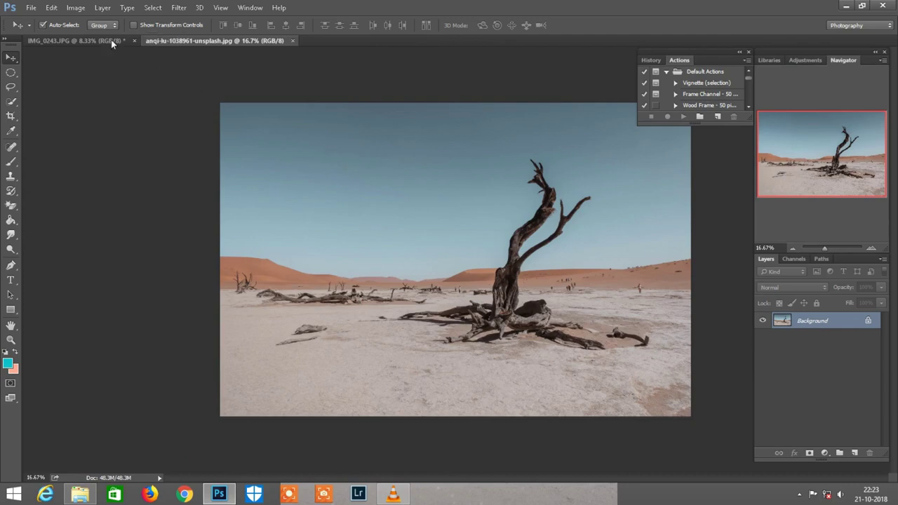
# Free Transform the desert layer, scaling it up to cover the whole portrait canvas
pyautogui.click(30, 8)
pyautogui.moveTo(51, 8)
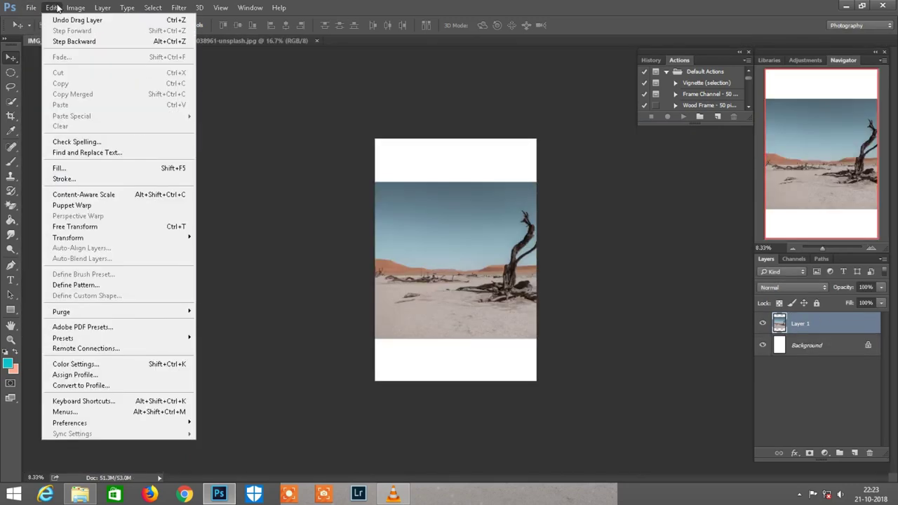
pyautogui.click(96, 226)
pyautogui.moveTo(545, 265); pyautogui.dragTo(528, 202)
pyautogui.hotkey('ctrl', '+')
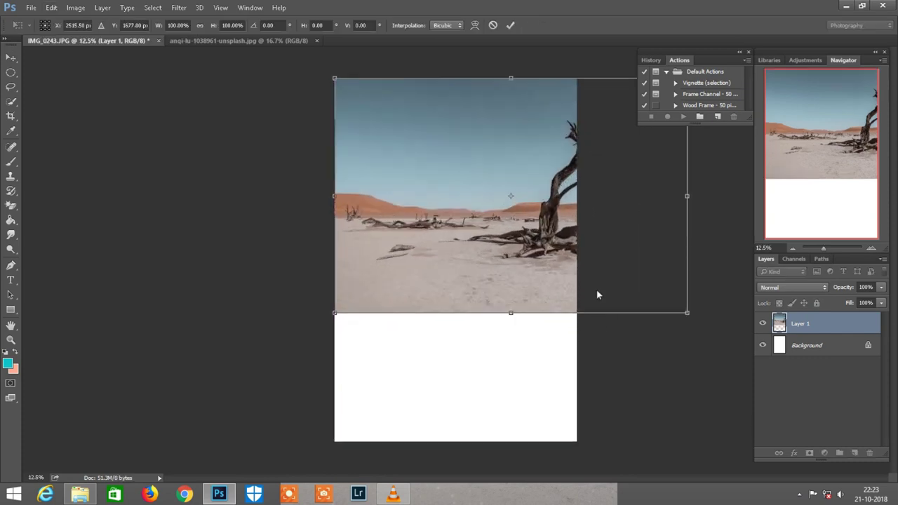
pyautogui.moveTo(687, 318); pyautogui.dragTo(771, 418)
pyautogui.hotkey('ctrl', '-')
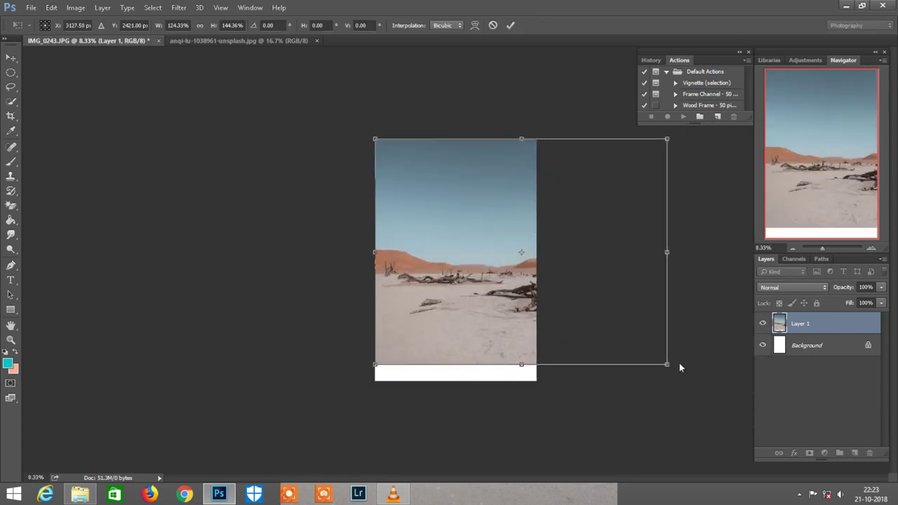
pyautogui.moveTo(667, 368); pyautogui.dragTo(732, 419)
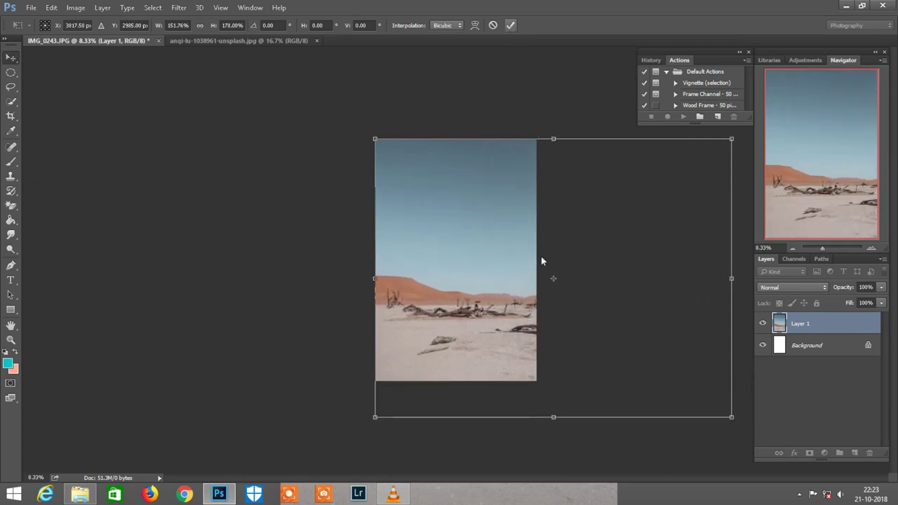
pyautogui.press('Return')
# Heal away the two small driftwood pieces in the foreground sand with the Spot Healing Brush
pyautogui.hotkey('ctrl', '+')
pyautogui.hotkey('ctrl', '+')
pyautogui.hotkey('ctrl', '+')
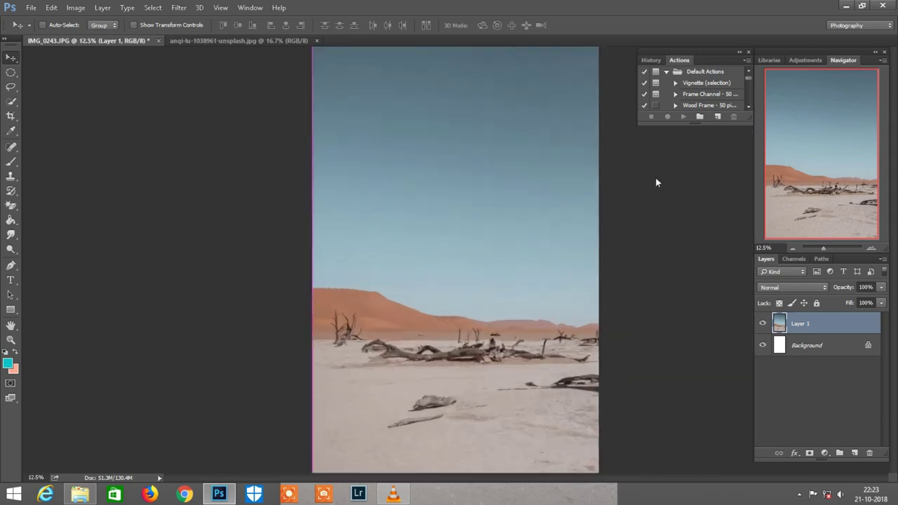
pyautogui.moveTo(807, 181); pyautogui.dragTo(807, 232)
pyautogui.press('j')
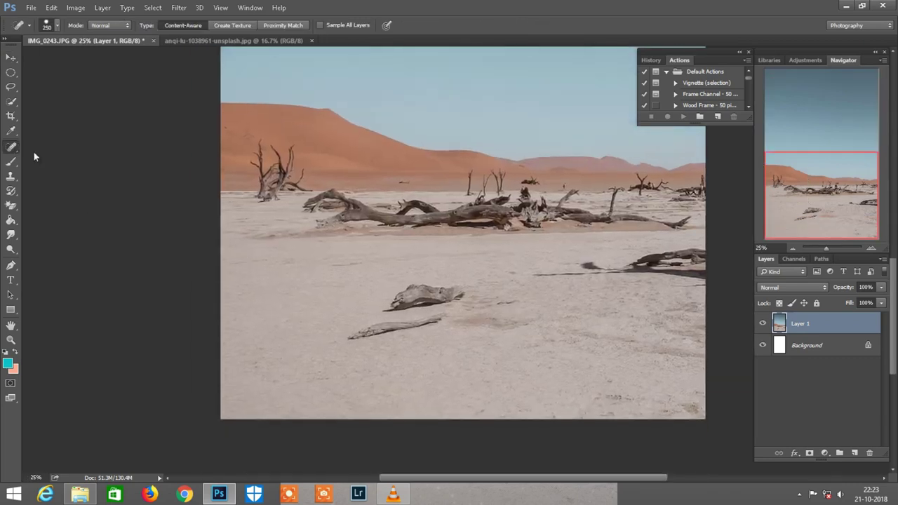
pyautogui.scroll(-2, 384, 226)
pyautogui.hotkey('ctrl', '+')
pyautogui.moveTo(482, 243)
pyautogui.mouseDown()
pyautogui.moveTo(366, 286)
pyautogui.moveTo(436, 275)
pyautogui.mouseUp()
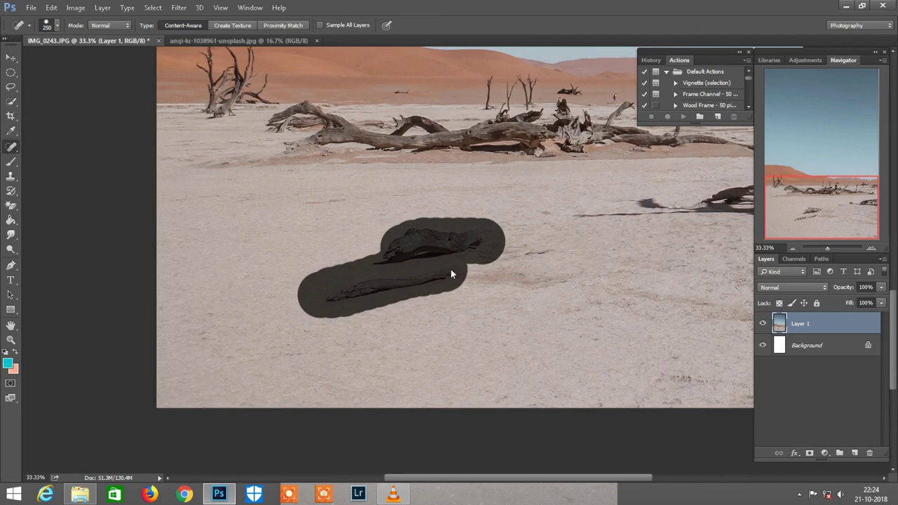
# Heal out the dark driftwood shadows along the right edge of the sand
pyautogui.scroll(3, 467, 252)
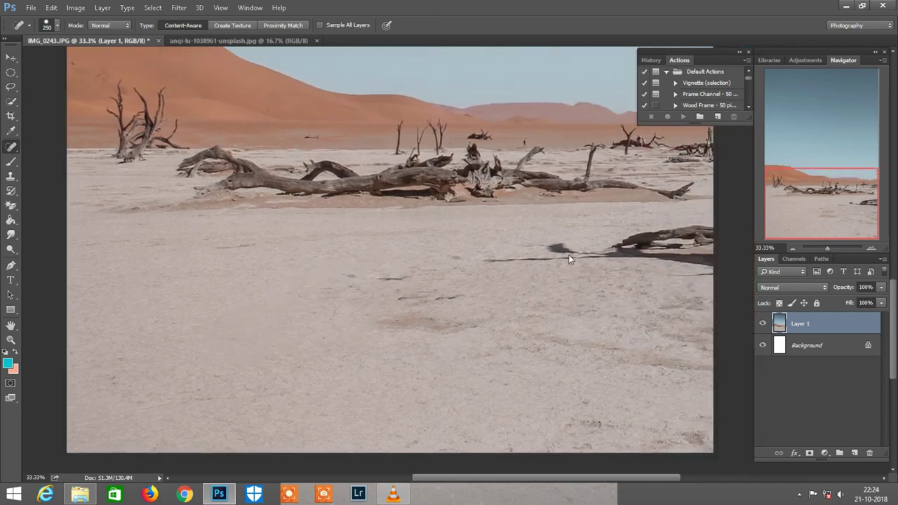
pyautogui.hscroll(2, 568, 255)
pyautogui.moveTo(652, 240)
pyautogui.mouseDown()
pyautogui.moveTo(502, 251)
pyautogui.moveTo(633, 256)
pyautogui.moveTo(735, 286)
pyautogui.mouseUp()
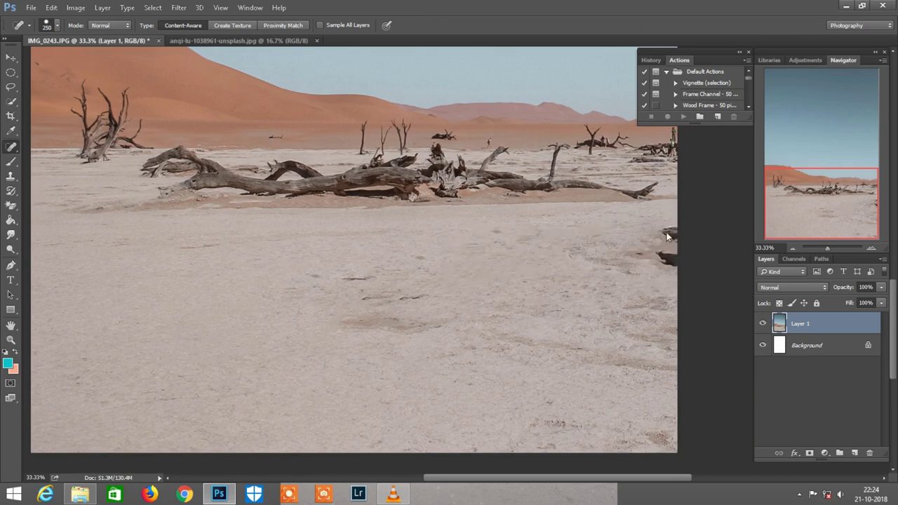
pyautogui.moveTo(666, 238); pyautogui.dragTo(740, 260)
pyautogui.hotkey('ctrl', '-')
pyautogui.hotkey('ctrl', '-')
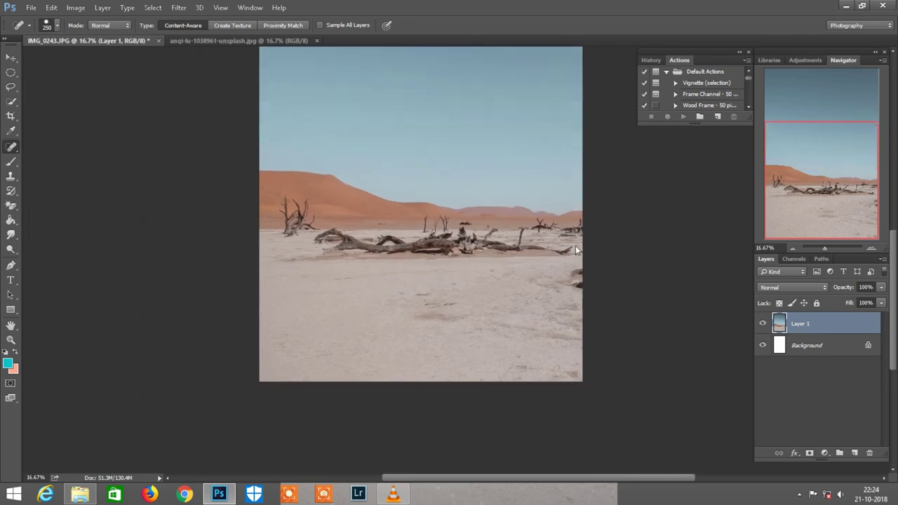
pyautogui.hotkey('ctrl', '-')
# Close the original anqi-lu desert photo document
pyautogui.click(11, 58)
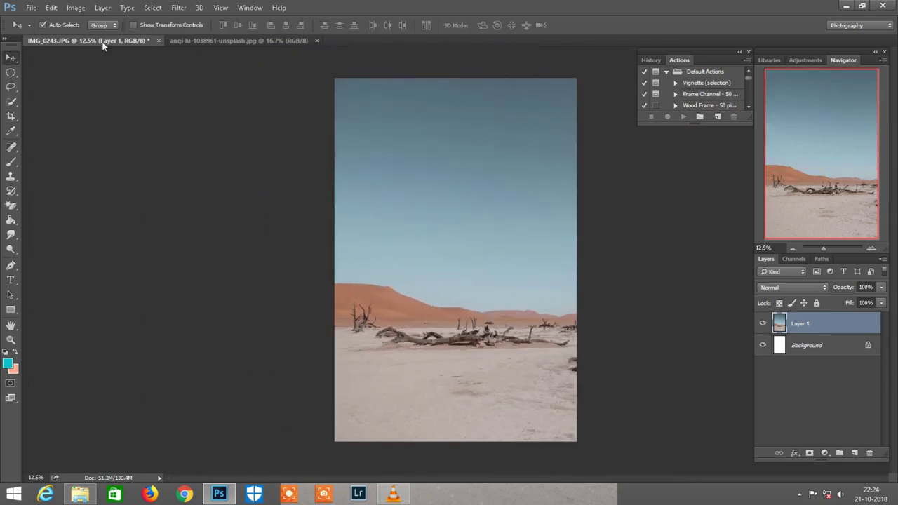
pyautogui.rightClick(192, 41)
pyautogui.click(219, 59)
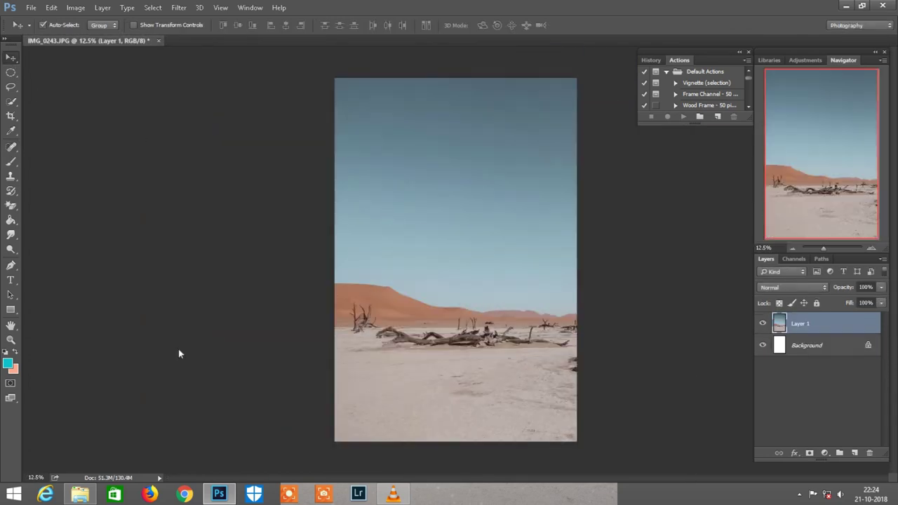
# Open the bradley-swenson.jpg foggy forest photo in Photoshop
pyautogui.click(77, 491)
pyautogui.click(187, 171)
pyautogui.moveTo(204, 105)
pyautogui.mouseDown()
pyautogui.moveTo(224, 458)
pyautogui.moveTo(471, 39)
pyautogui.mouseUp()
pyautogui.hotkey('ctrl', '+')
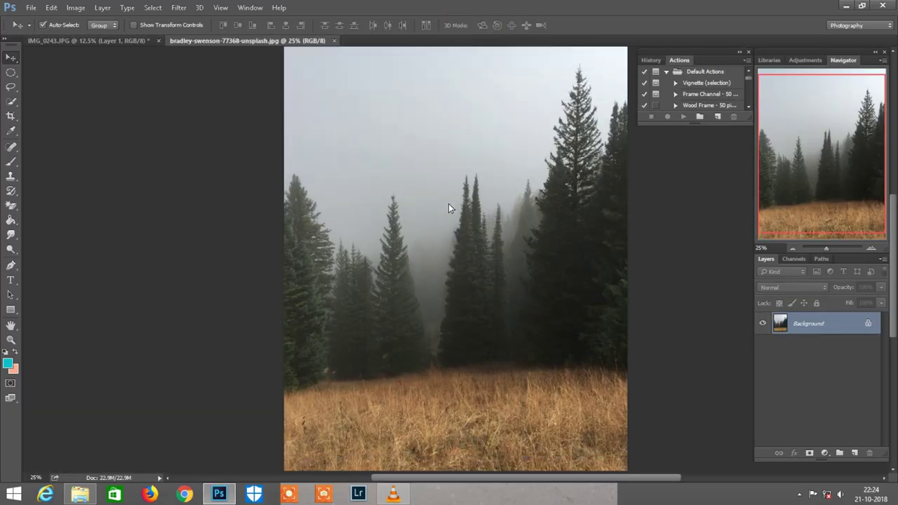
# Erase the foggy sky between the trees with the Magic Eraser at Tolerance 50
pyautogui.click(11, 204)
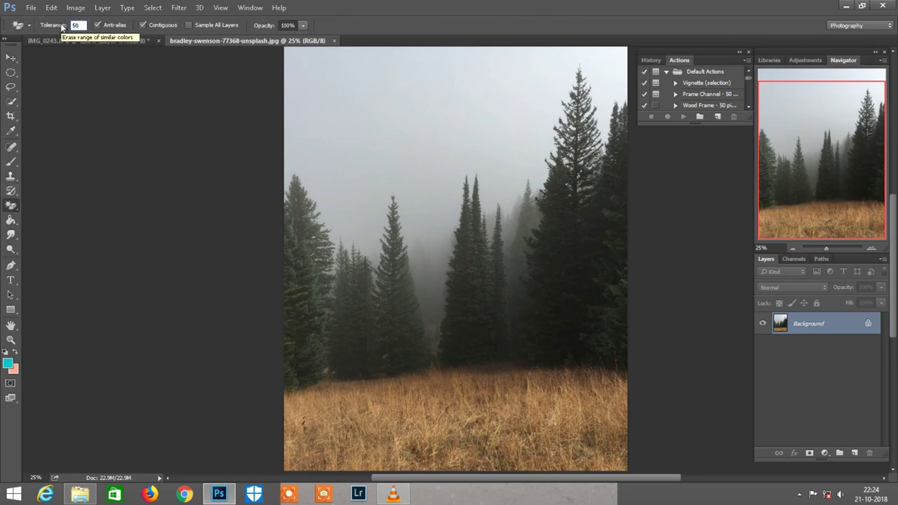
pyautogui.write('50')
pyautogui.click(376, 114)
pyautogui.hotkey('ctrl', '+')
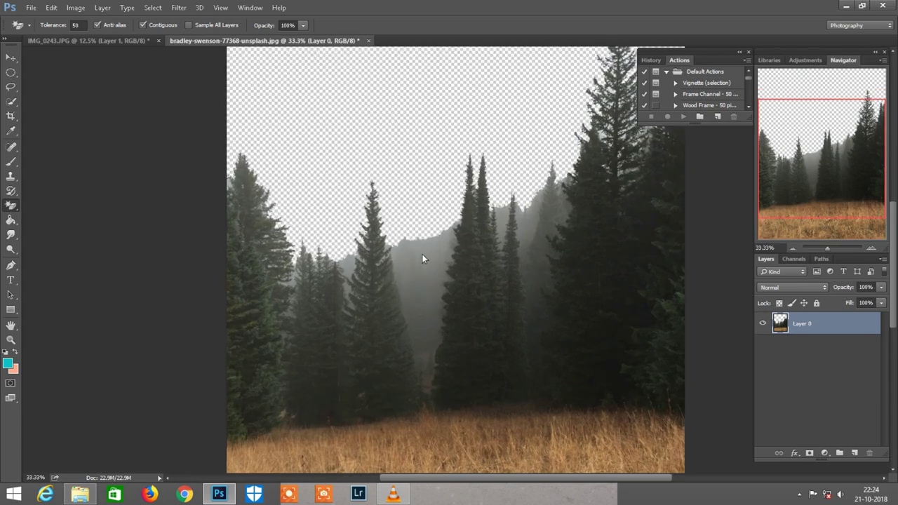
pyautogui.click(422, 254)
pyautogui.click(423, 319)
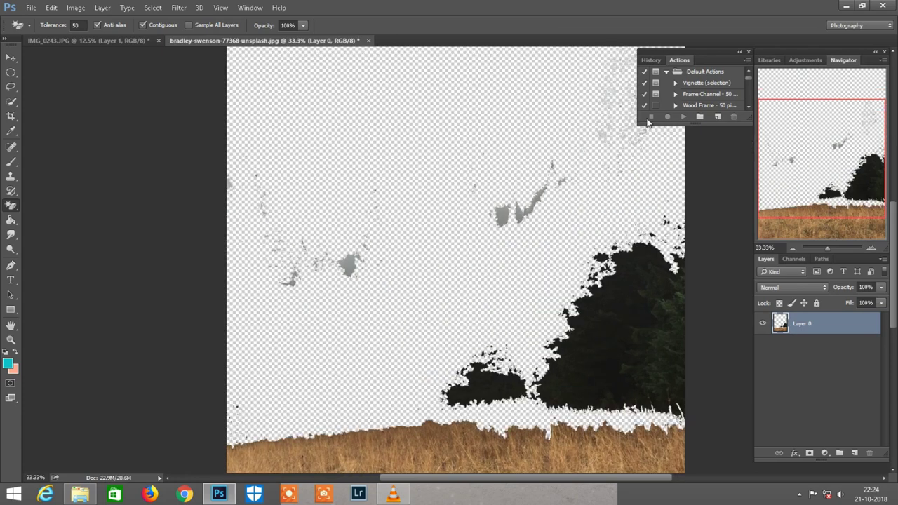
pyautogui.scroll(-3, 690, 91)
pyautogui.scroll(-2, 690, 91)
# Undo the over-erase through History, retry at lower opacity, then revert to the earlier erase
pyautogui.click(651, 60)
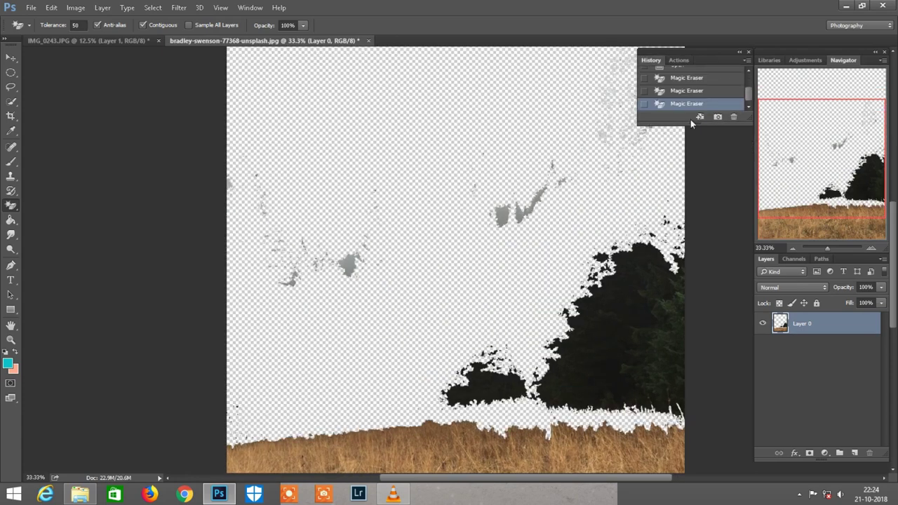
pyautogui.click(694, 91)
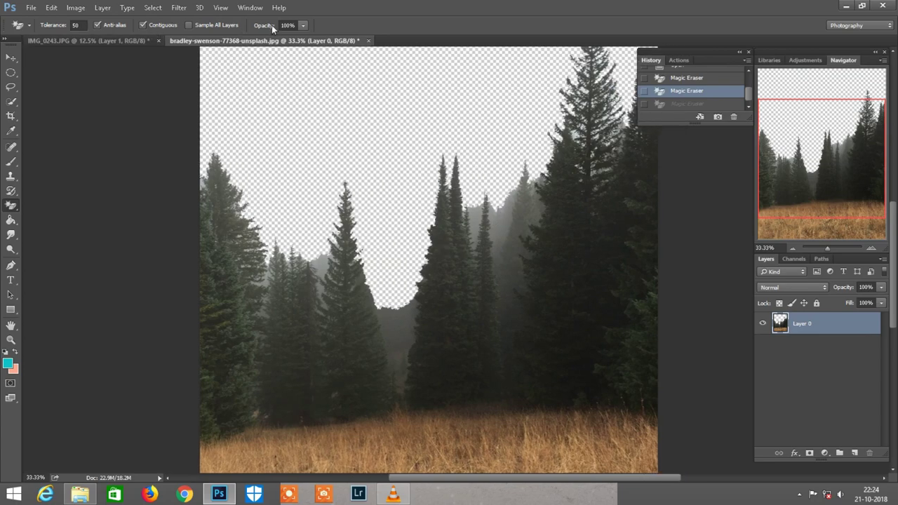
pyautogui.moveTo(272, 25); pyautogui.dragTo(263, 26)
pyautogui.click(394, 284)
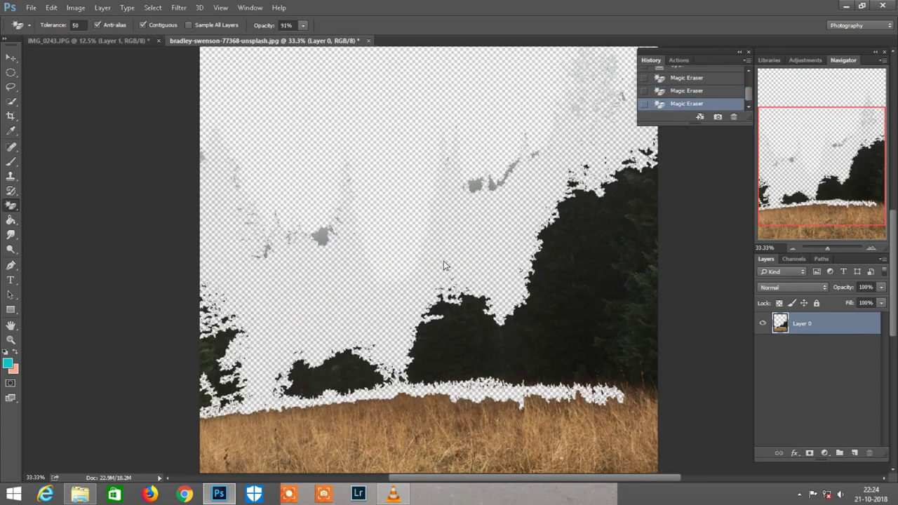
pyautogui.click(677, 94)
pyautogui.hotkey('ctrl', '-')
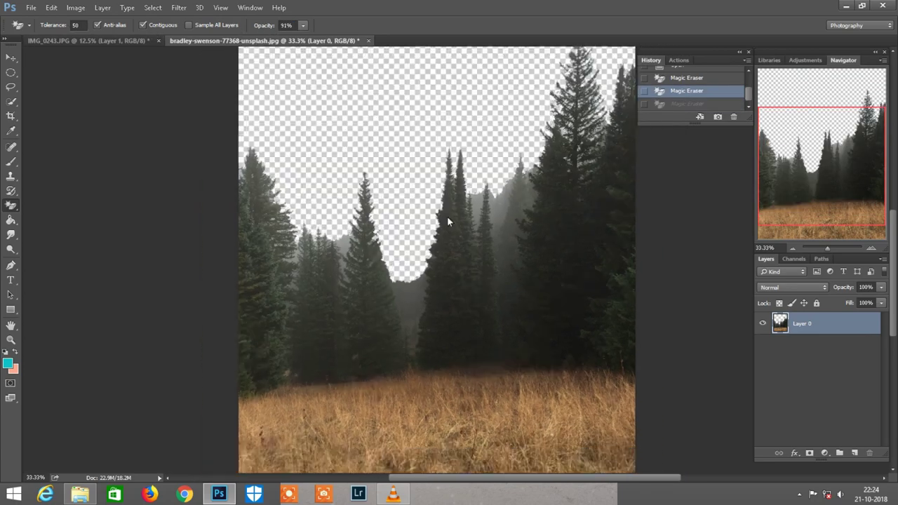
pyautogui.hotkey('ctrl', '-')
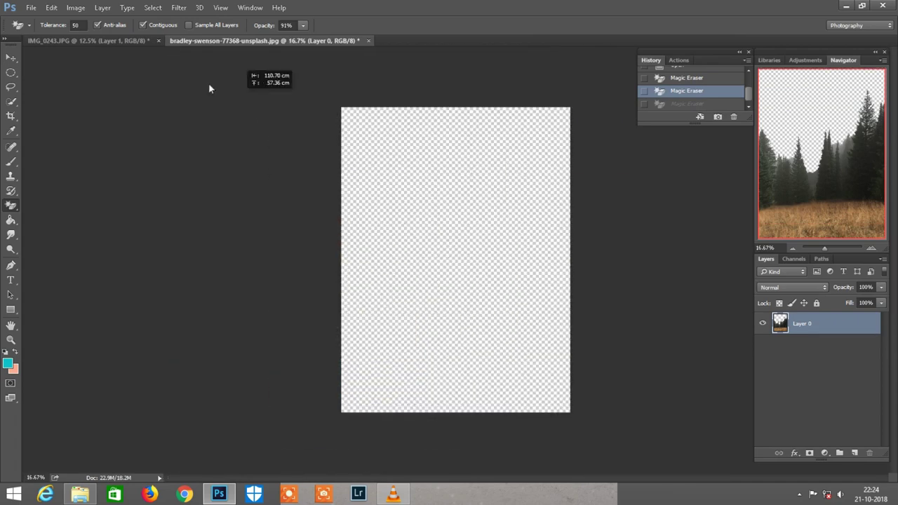
# Bring the cut-out forest into the desert composite and tilt it slightly
pyautogui.moveTo(138, 42)
pyautogui.mouseDown()
pyautogui.moveTo(424, 254)
pyautogui.moveTo(481, 224)
pyautogui.moveTo(471, 216)
pyautogui.mouseUp()
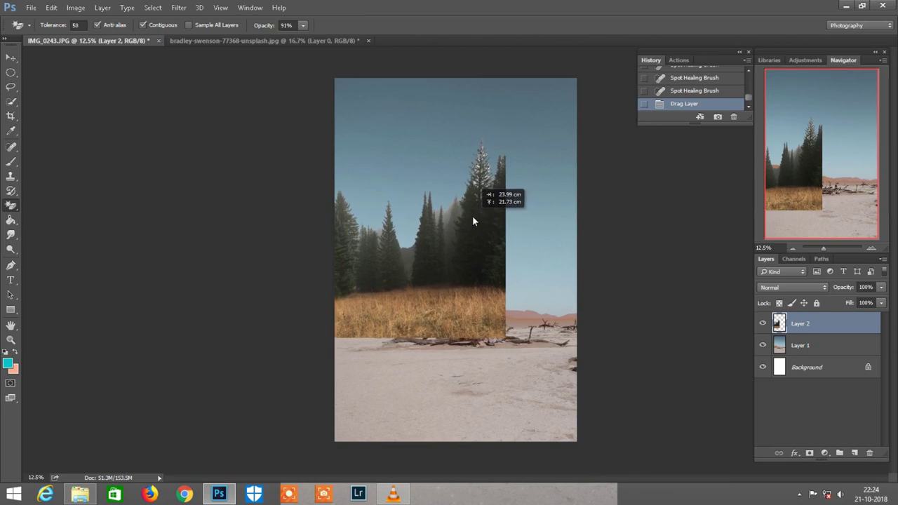
pyautogui.hotkey('ctrl', 't')
pyautogui.hotkey('ctrl', '+')
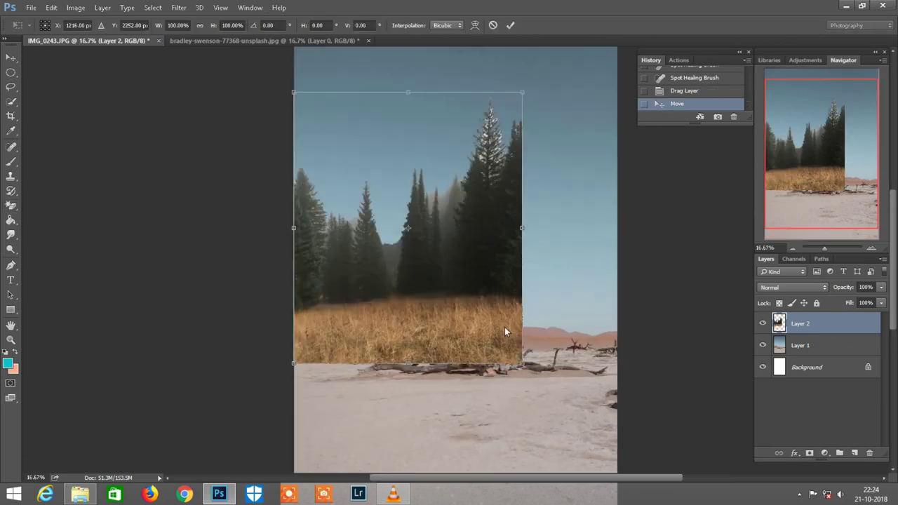
pyautogui.moveTo(559, 260); pyautogui.dragTo(563, 270)
pyautogui.press('Return')
# Fade the forest layer's fill to 32% and move it down onto the dunes
pyautogui.hotkey('shift', 'e')
pyautogui.moveTo(848, 304); pyautogui.dragTo(801, 304)
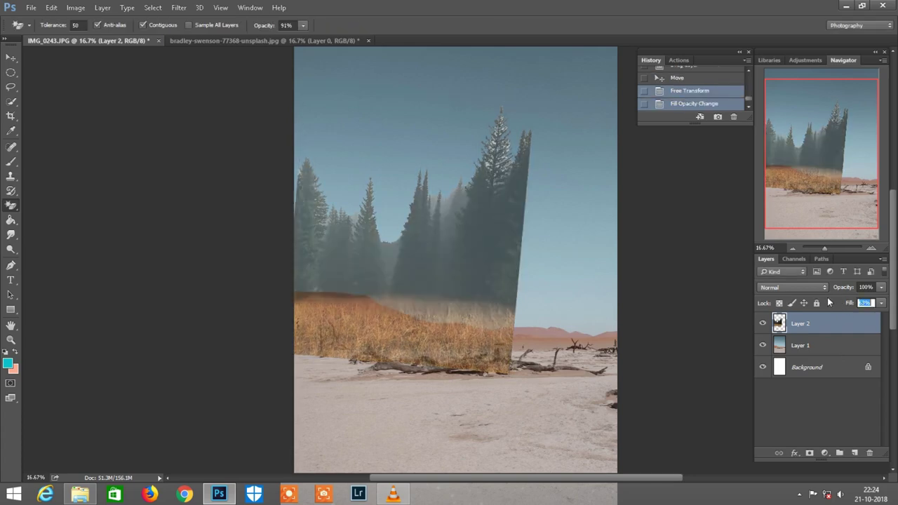
pyautogui.hotkey('ctrl', '+')
pyautogui.hotkey('ctrl', '+')
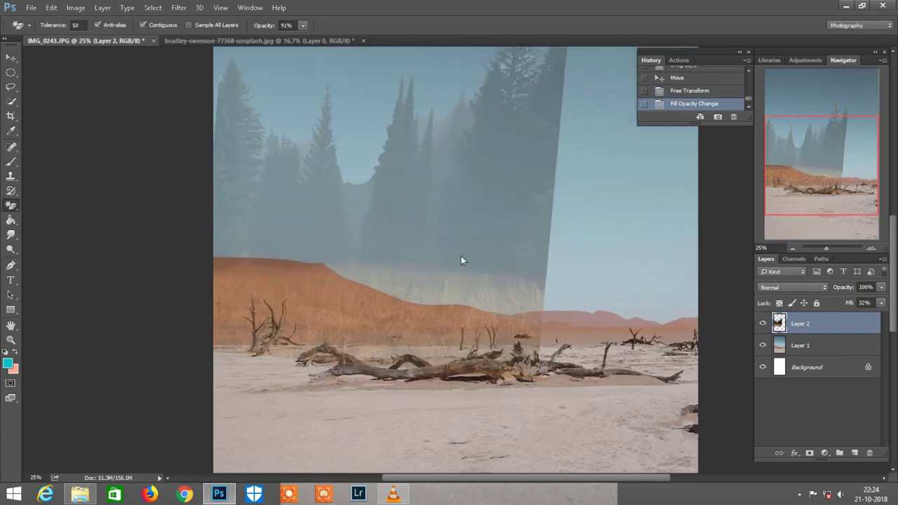
pyautogui.moveTo(461, 261); pyautogui.dragTo(431, 274)
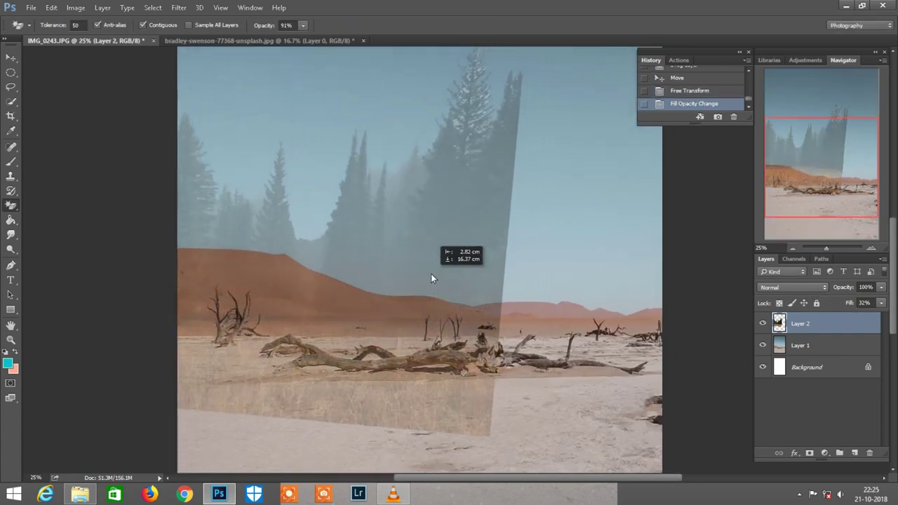
pyautogui.hscroll(2, 431, 273)
# Duplicate the forest layer, set the copy's fill to 14%, and move it right
pyautogui.hotkey('ctrl', 'j')
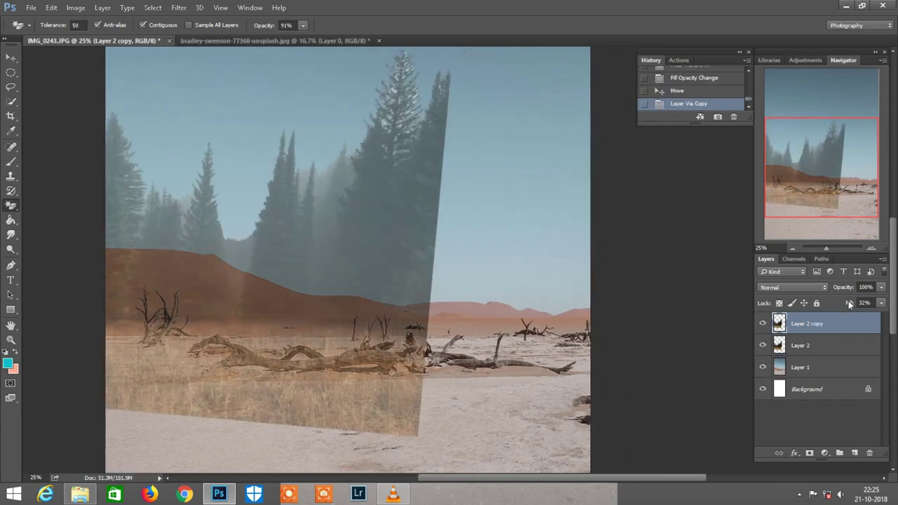
pyautogui.moveTo(849, 302); pyautogui.dragTo(847, 303)
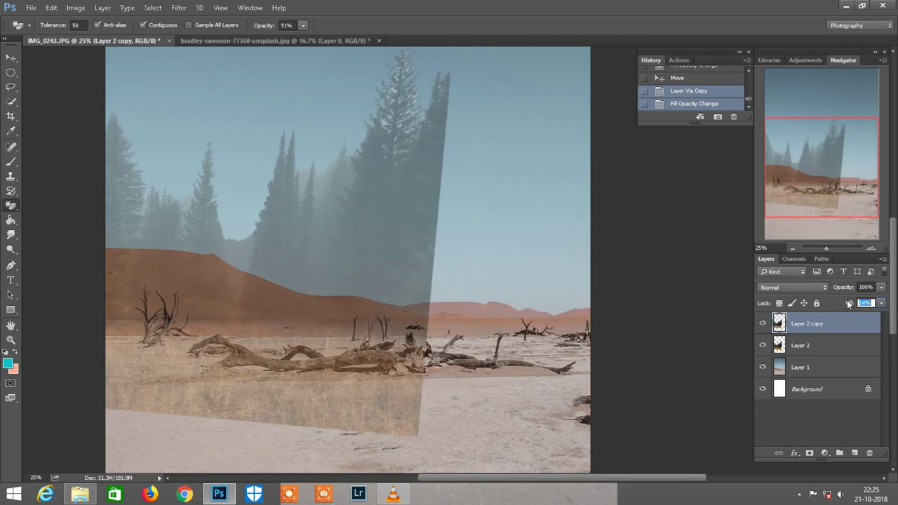
pyautogui.scroll(1, 348, 260)
pyautogui.click(12, 70)
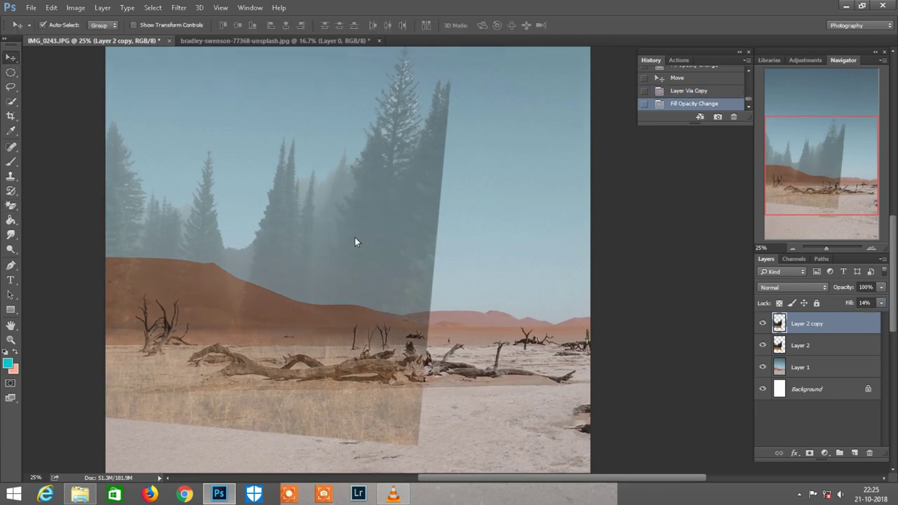
pyautogui.moveTo(355, 237); pyautogui.dragTo(620, 223)
# Shrink, tilt and lower the forest copy, then raise its fill to 44%
pyautogui.hotkey('ctrl', 't')
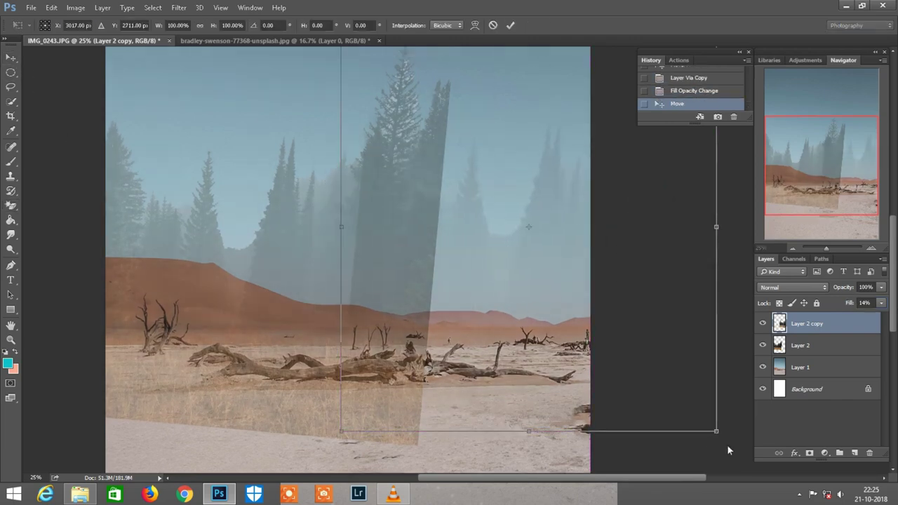
pyautogui.moveTo(727, 444); pyautogui.dragTo(645, 334)
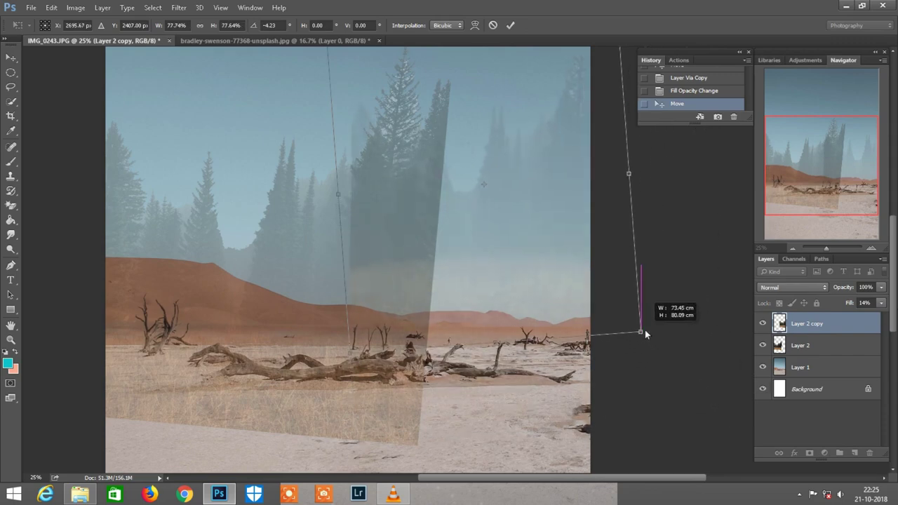
pyautogui.moveTo(580, 211); pyautogui.dragTo(572, 285)
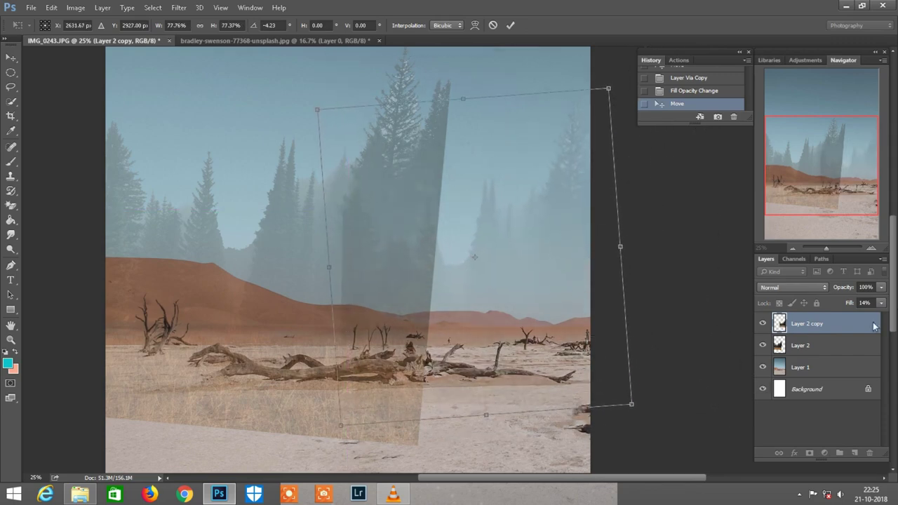
pyautogui.press('Return')
pyautogui.moveTo(849, 302); pyautogui.dragTo(863, 303)
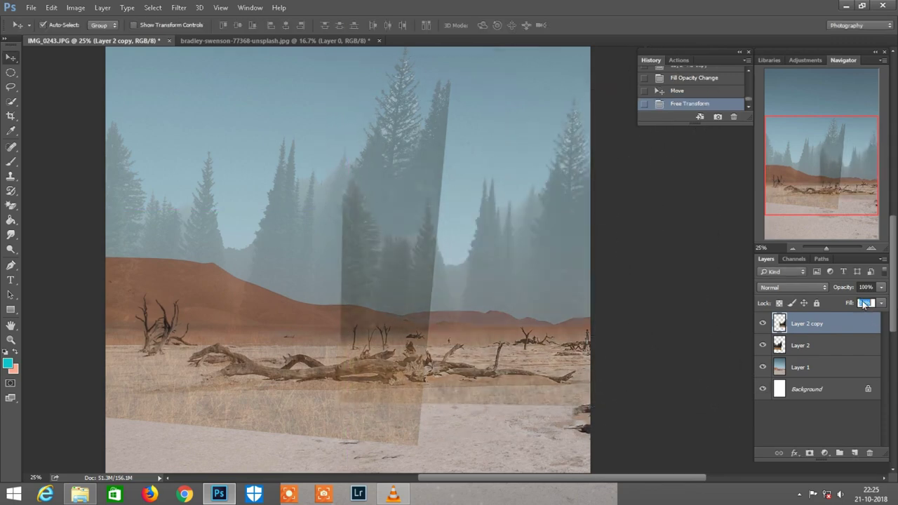
pyautogui.write('44')
pyautogui.press('Return')
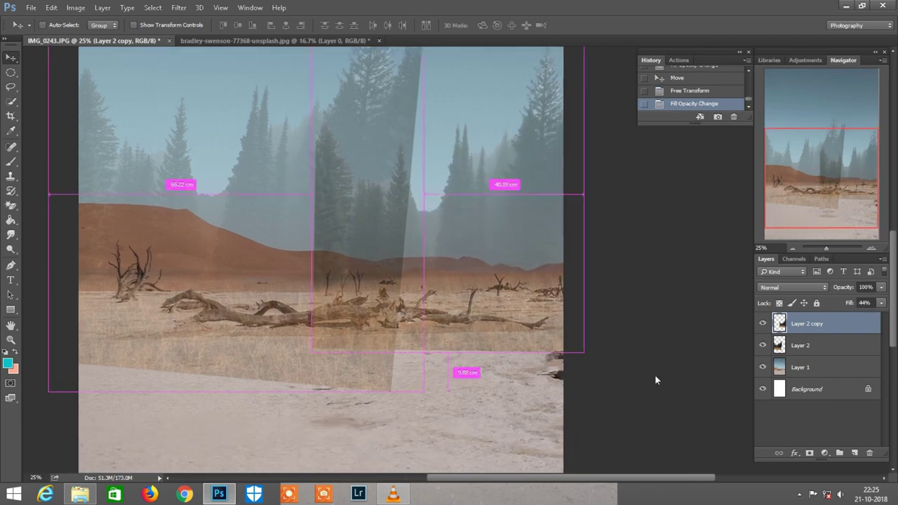
# Mask Layer 2 copy and paint black to hide its overlay on the ground
pyautogui.click(809, 453)
pyautogui.click(10, 161)
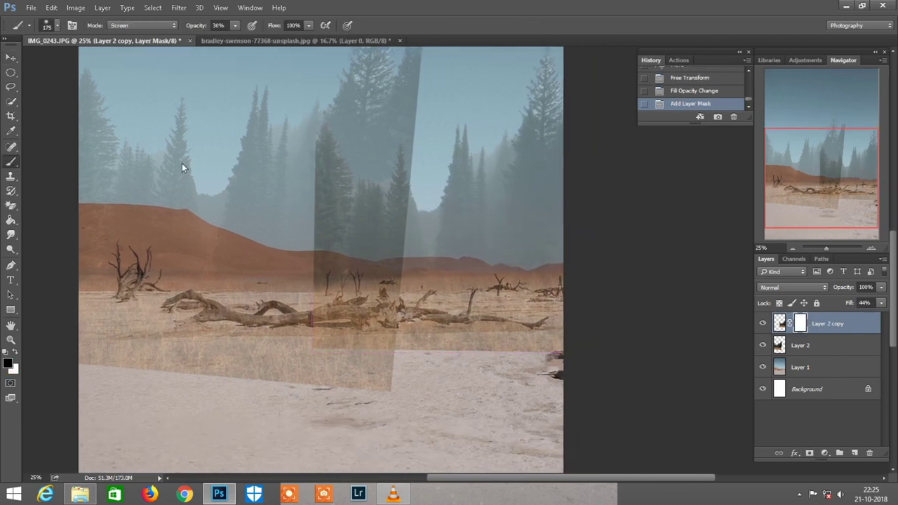
pyautogui.click(140, 25)
pyautogui.moveTo(193, 28); pyautogui.dragTo(202, 27)
pyautogui.scroll(-2, 426, 235)
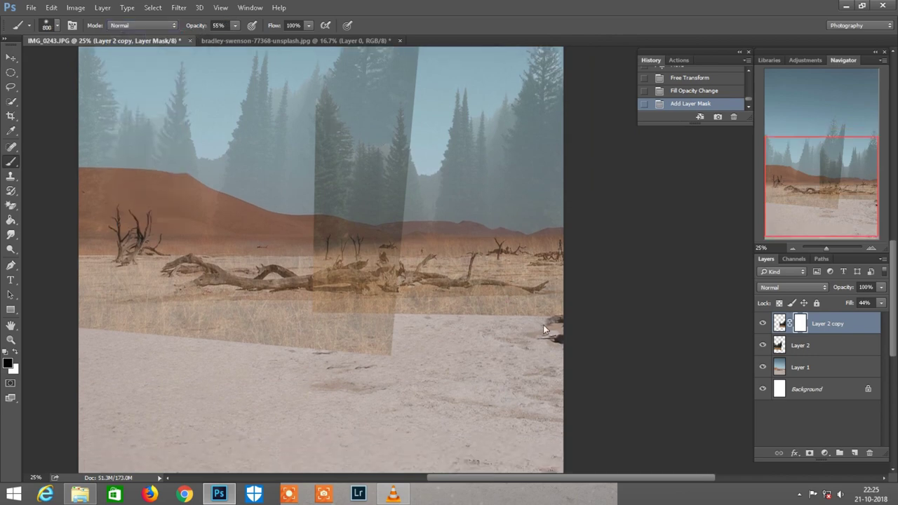
pyautogui.moveTo(543, 325); pyautogui.dragTo(530, 311)
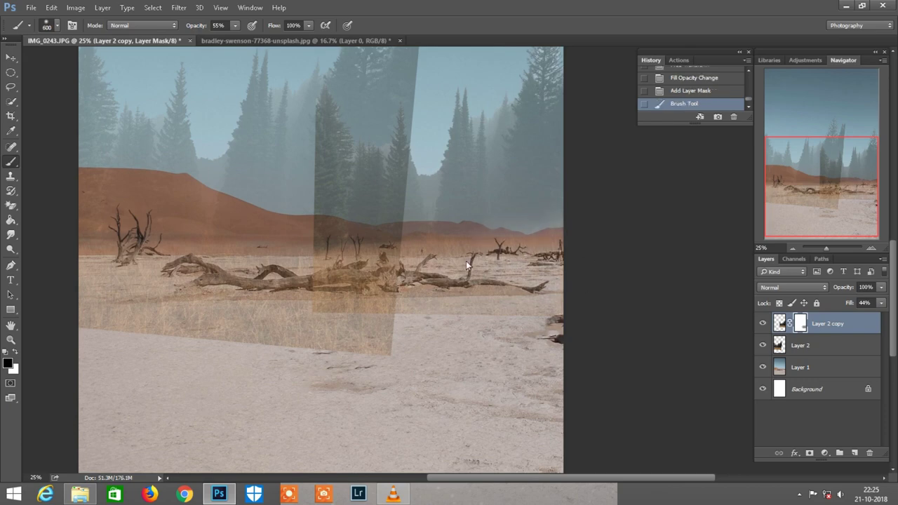
pyautogui.moveTo(466, 261)
pyautogui.mouseDown()
pyautogui.moveTo(460, 291)
pyautogui.moveTo(375, 265)
pyautogui.mouseUp()
pyautogui.press('0')
pyautogui.press(']')
pyautogui.press(']')
pyautogui.press(']')
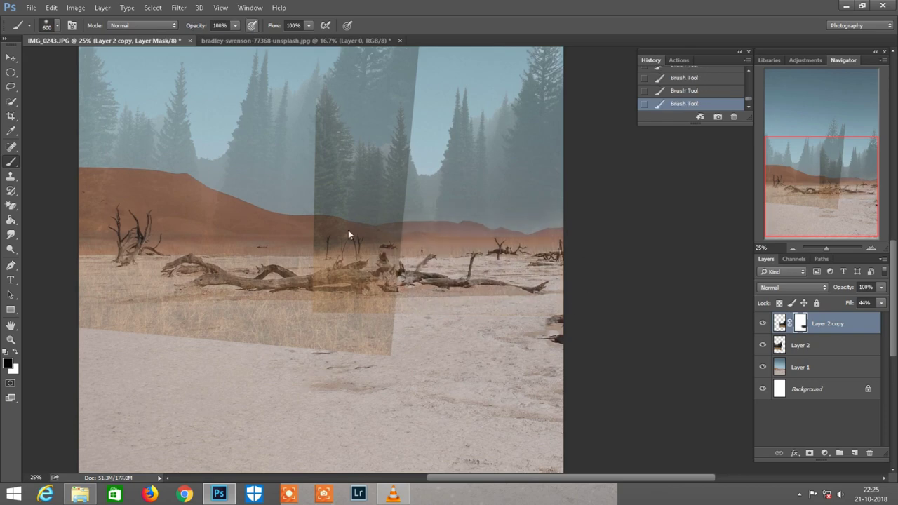
pyautogui.moveTo(359, 300)
pyautogui.mouseDown()
pyautogui.moveTo(326, 281)
pyautogui.moveTo(483, 284)
pyautogui.moveTo(530, 311)
pyautogui.mouseUp()
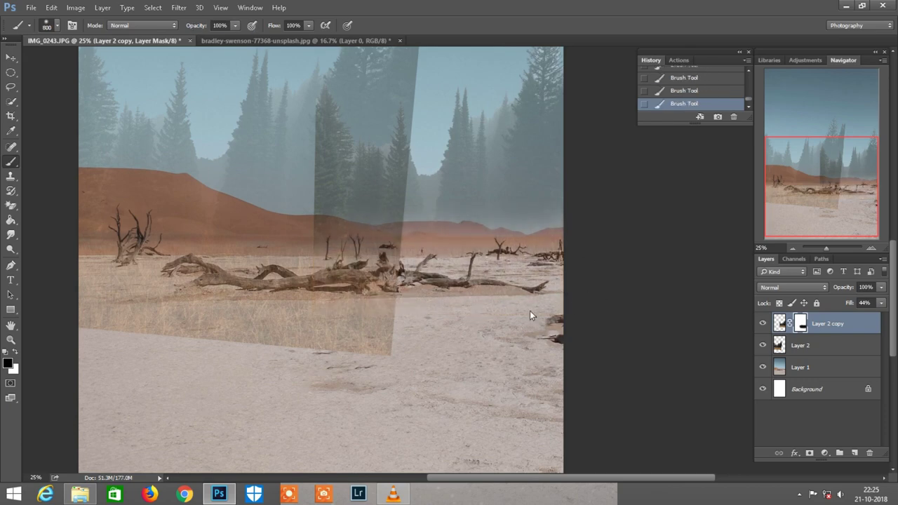
# Mask Layer 2 and paint out its tan overlay across the ground and mid-ground
pyautogui.click(802, 346)
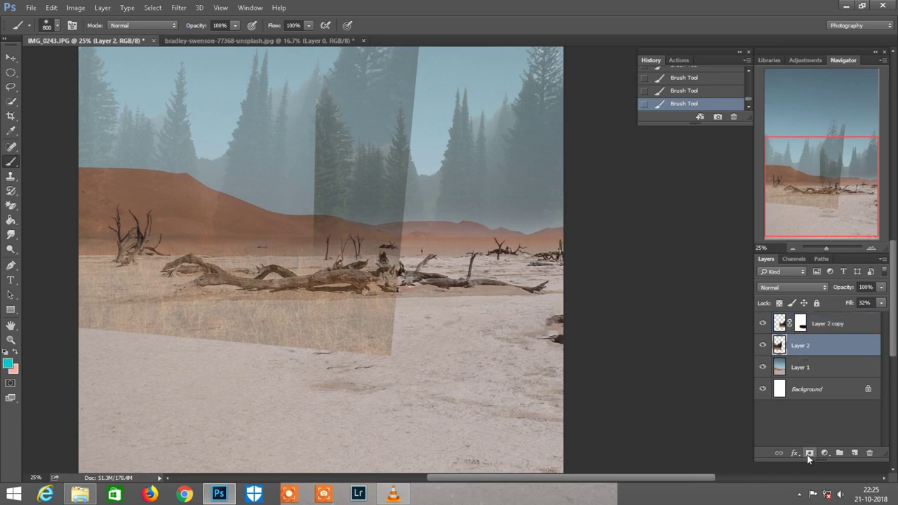
pyautogui.hscroll(-2, 459, 339)
pyautogui.click(808, 452)
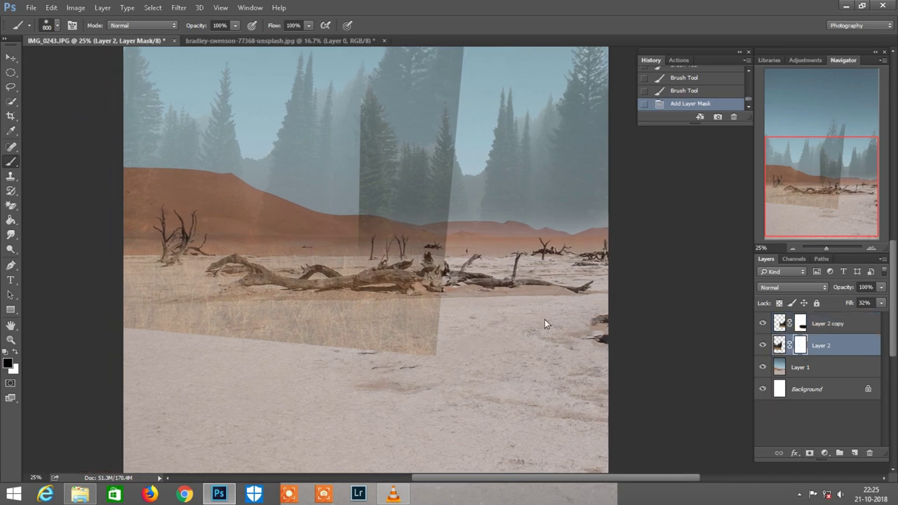
pyautogui.press(']')
pyautogui.moveTo(479, 319)
pyautogui.mouseDown()
pyautogui.moveTo(477, 327)
pyautogui.moveTo(109, 324)
pyautogui.moveTo(193, 257)
pyautogui.moveTo(280, 286)
pyautogui.moveTo(451, 286)
pyautogui.mouseUp()
pyautogui.hotkey('ctrl', '+')
pyautogui.press('[')
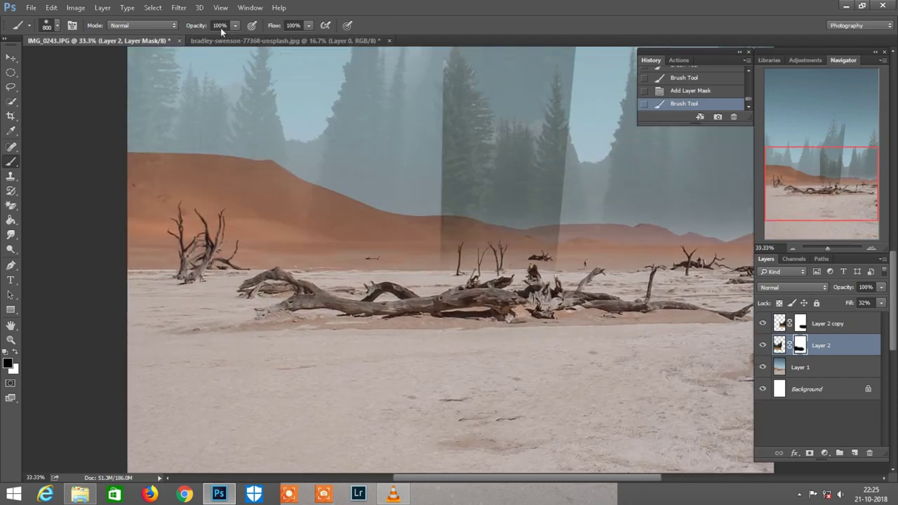
pyautogui.moveTo(522, 262); pyautogui.dragTo(401, 255)
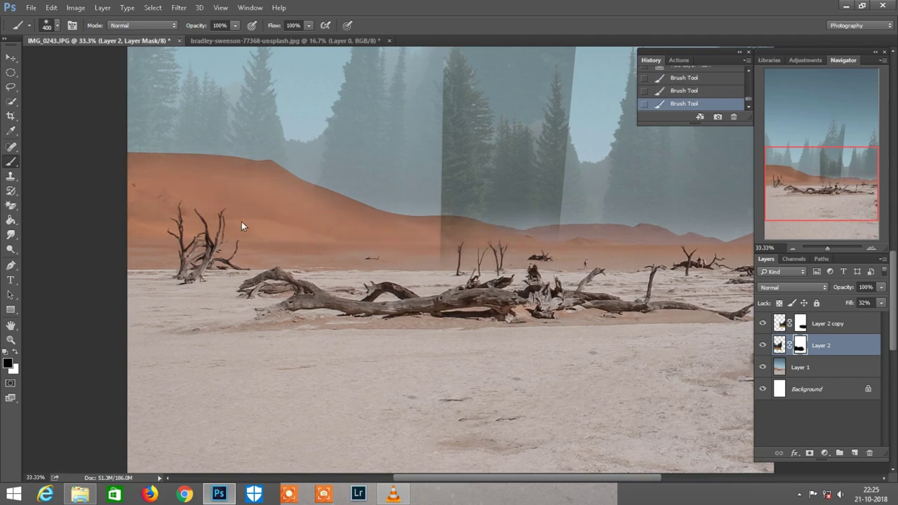
# With a 69% opacity, 500-size brush, blend the fog softly along the dune ridge
pyautogui.scroll(2, 114, 188)
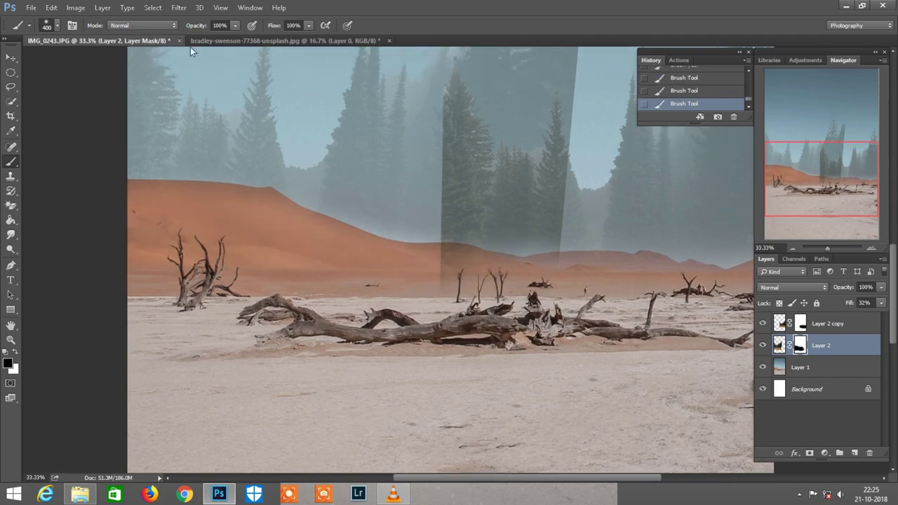
pyautogui.moveTo(199, 27); pyautogui.dragTo(182, 27)
pyautogui.press(']')
pyautogui.moveTo(515, 242); pyautogui.dragTo(131, 183)
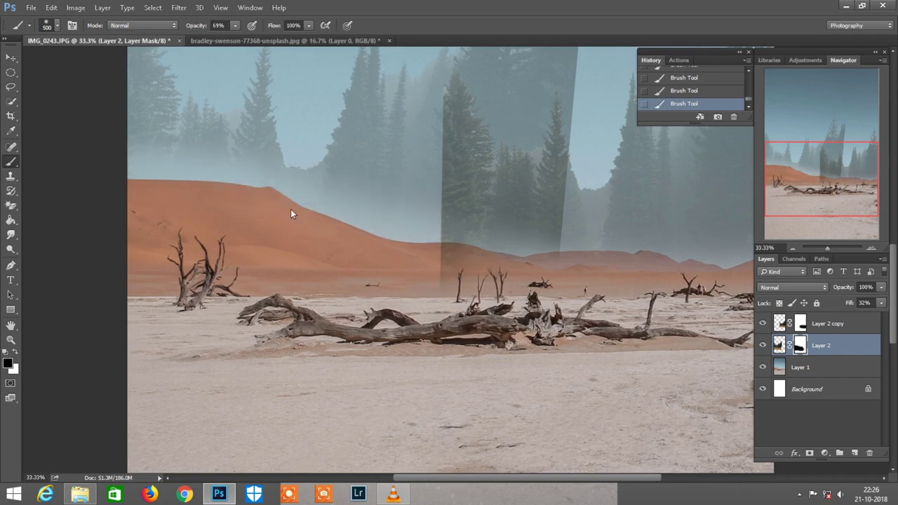
# On Layer 2 copy, soften the fog band's left edge and brush fog along the horizon
pyautogui.hscroll(1, 531, 229)
pyautogui.hscroll(2, 531, 230)
pyautogui.hotkey('alt', ']')
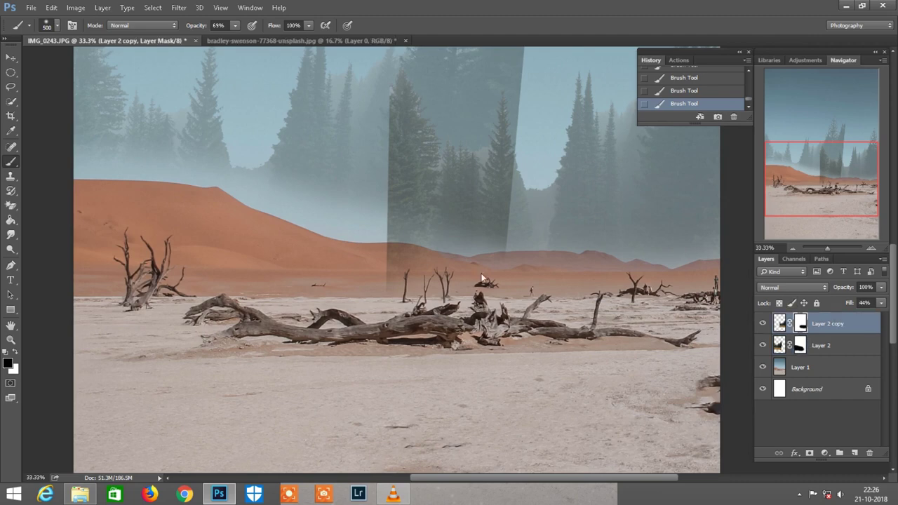
pyautogui.moveTo(391, 272); pyautogui.dragTo(360, 114)
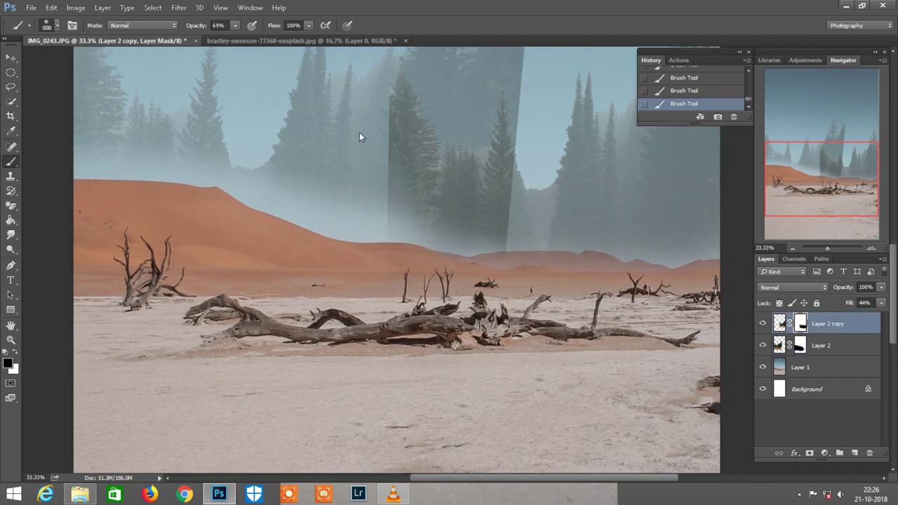
pyautogui.hscroll(2, 383, 274)
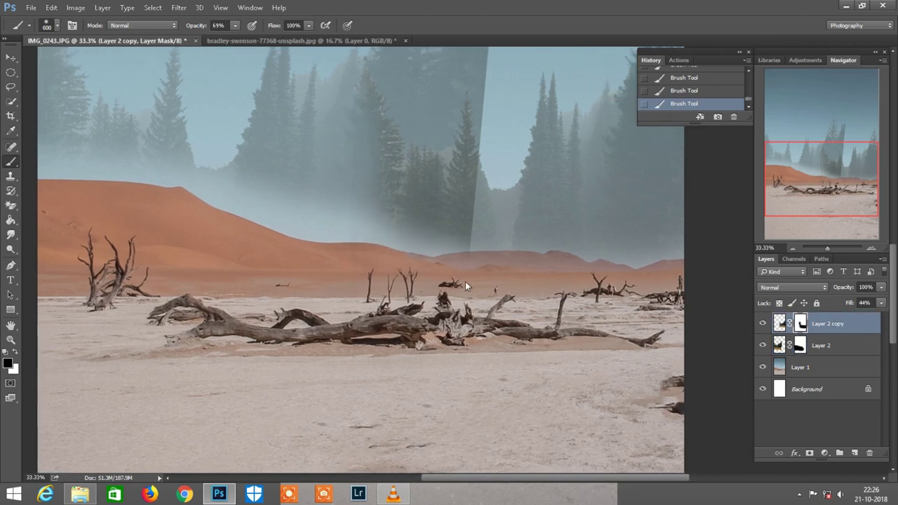
pyautogui.moveTo(455, 273); pyautogui.dragTo(675, 254)
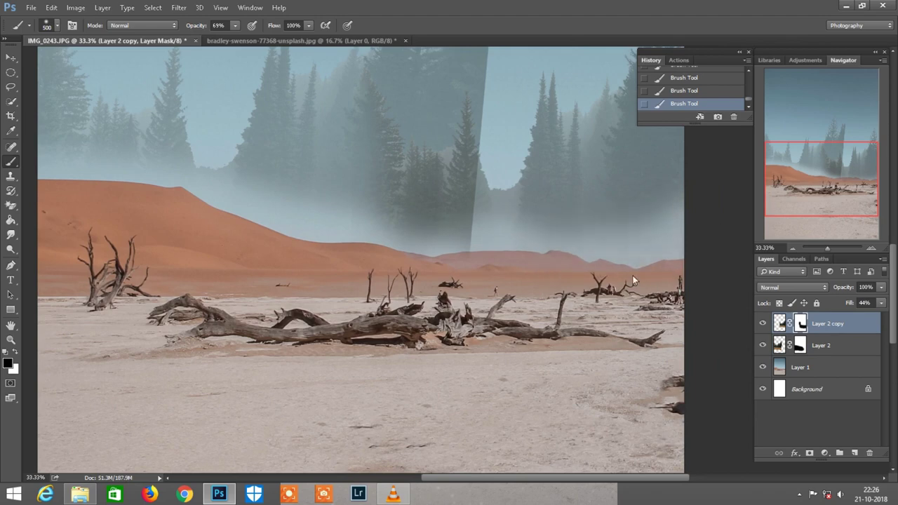
pyautogui.hscroll(2, 493, 277)
# Undo a stray cyan stroke, then soften the seams beside the trees on Layer 2's mask
pyautogui.click(808, 344)
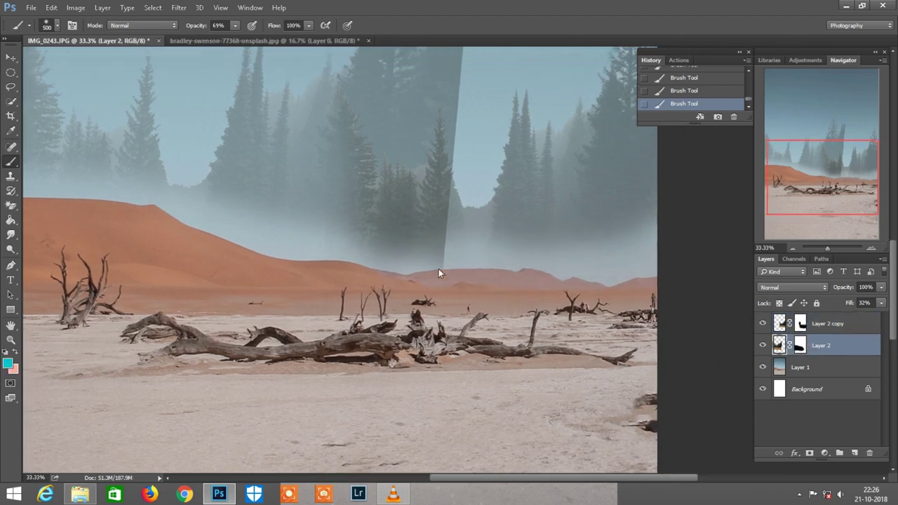
pyautogui.scroll(1, 439, 269)
pyautogui.press('[')
pyautogui.moveTo(474, 168); pyautogui.dragTo(447, 263)
pyautogui.click(684, 91)
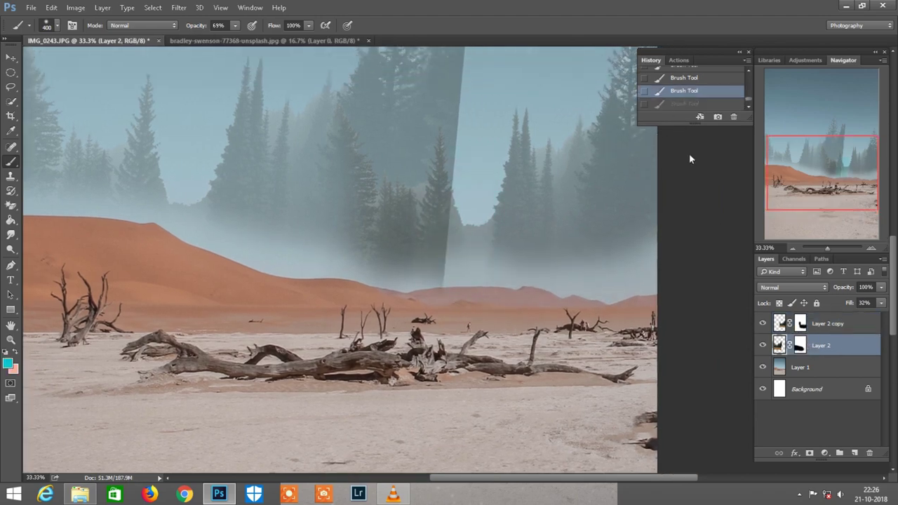
pyautogui.click(801, 345)
pyautogui.scroll(1, 452, 306)
pyautogui.moveTo(452, 305); pyautogui.dragTo(463, 124)
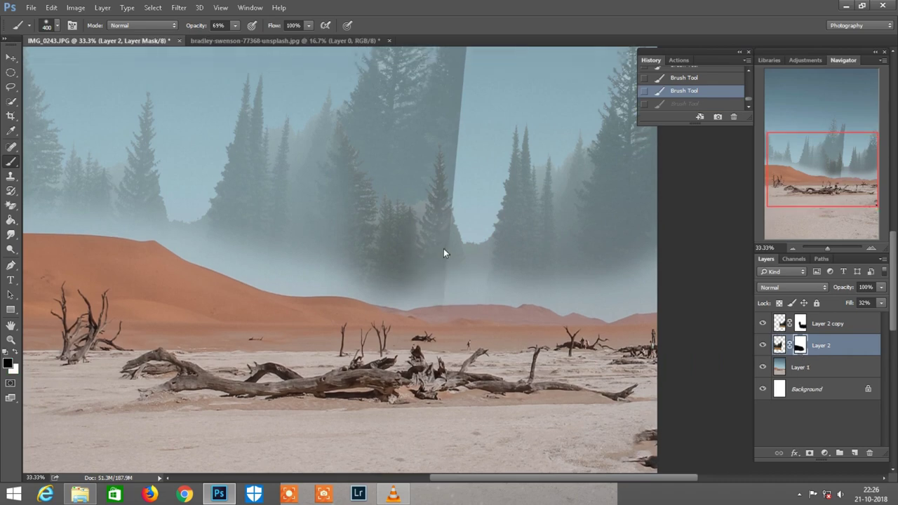
pyautogui.scroll(1, 462, 112)
pyautogui.press(']')
pyautogui.moveTo(465, 63); pyautogui.dragTo(460, 215)
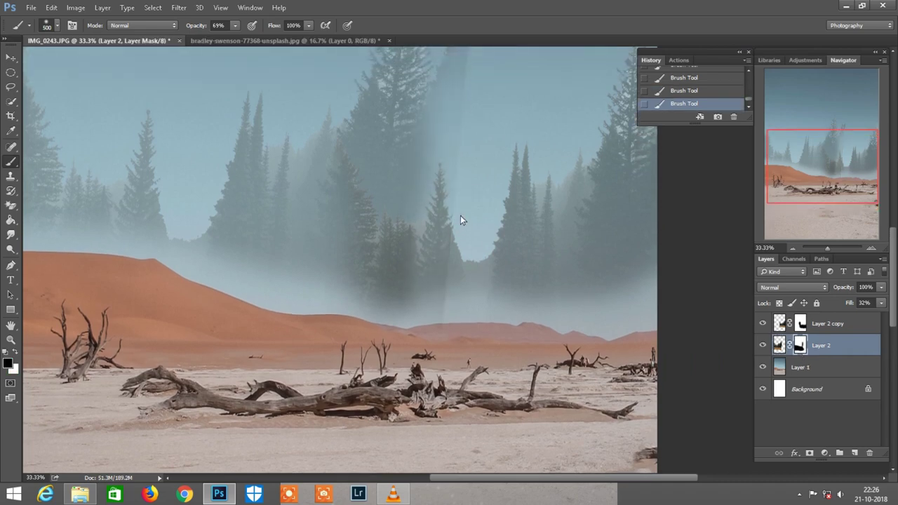
# Fade the tree seam into the sky with a 900-size brush
pyautogui.scroll(1, 454, 272)
pyautogui.scroll(2, 449, 253)
pyautogui.press(']')
pyautogui.press(']')
pyautogui.press(']')
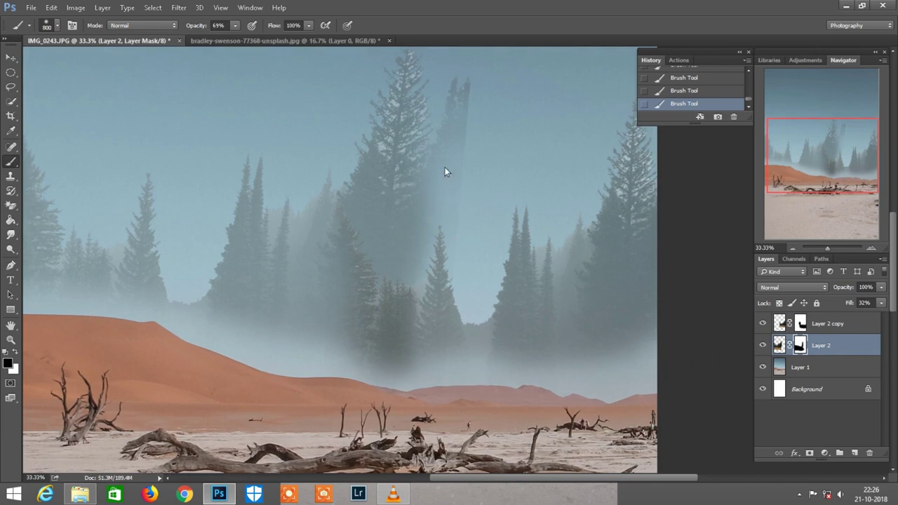
pyautogui.moveTo(445, 167)
pyautogui.mouseDown()
pyautogui.moveTo(453, 105)
pyautogui.moveTo(390, 145)
pyautogui.moveTo(441, 253)
pyautogui.moveTo(408, 173)
pyautogui.mouseUp()
pyautogui.scroll(-1, 477, 130)
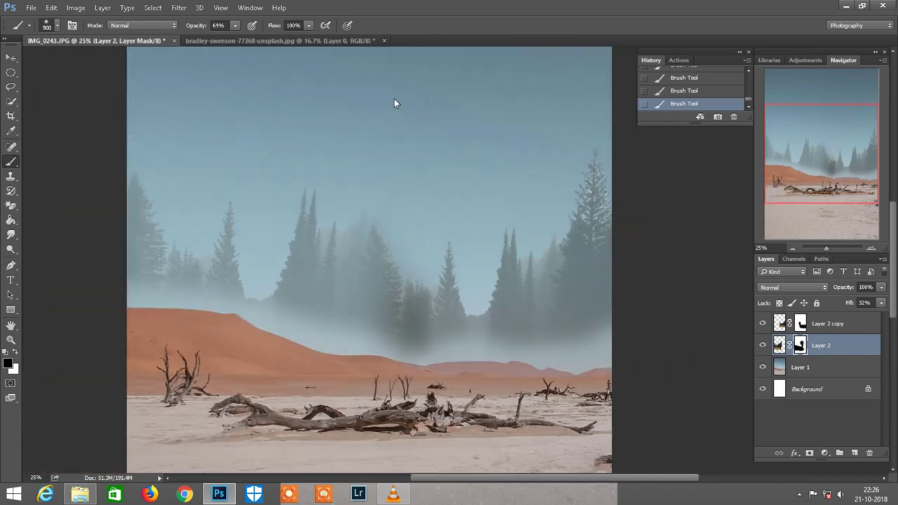
pyautogui.scroll(-1, 484, 182)
pyautogui.scroll(-1, 526, 232)
pyautogui.scroll(2, 568, 225)
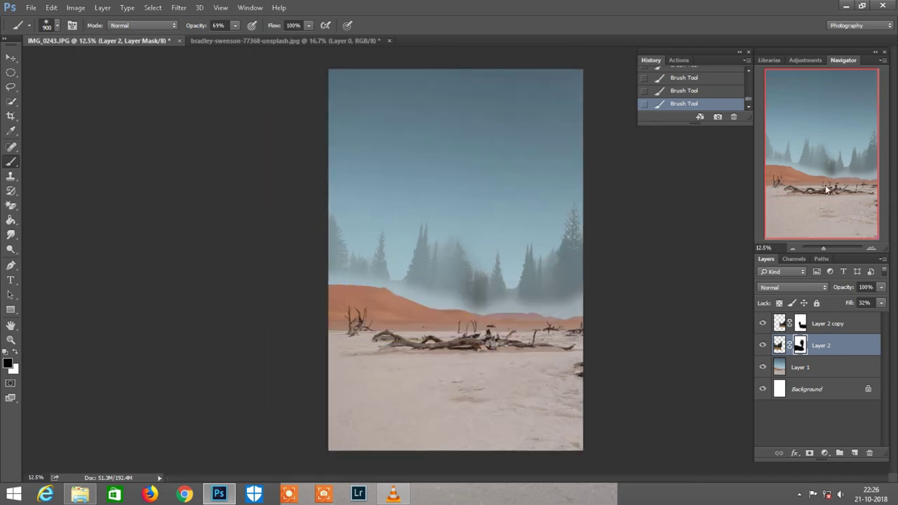
pyautogui.scroll(-1, 613, 220)
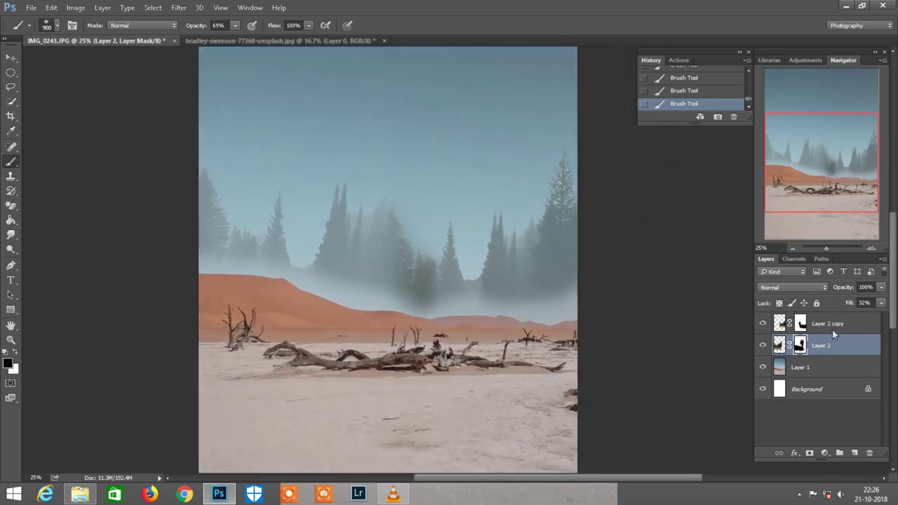
# Lower Layer 2 copy's fill slightly and set Layer 2's fill to 28%
pyautogui.click(832, 326)
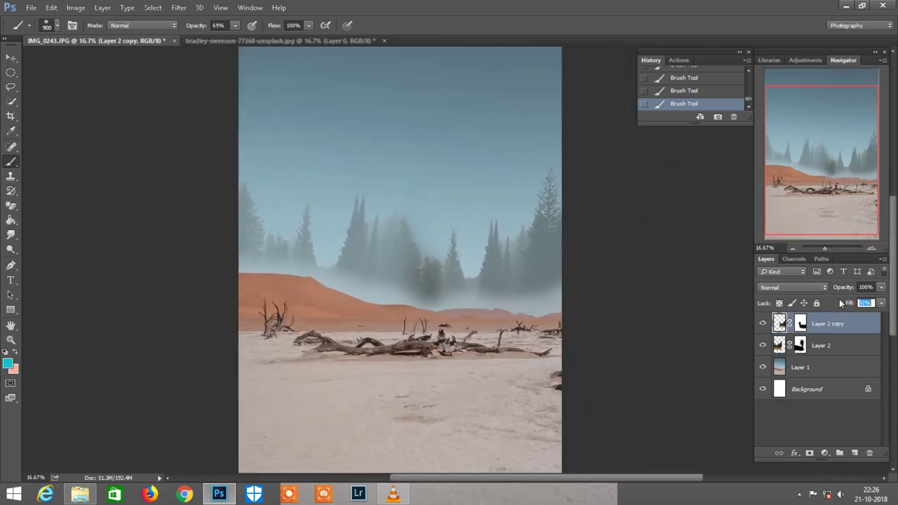
pyautogui.press('Down')
pyautogui.press('Down')
pyautogui.click(830, 344)
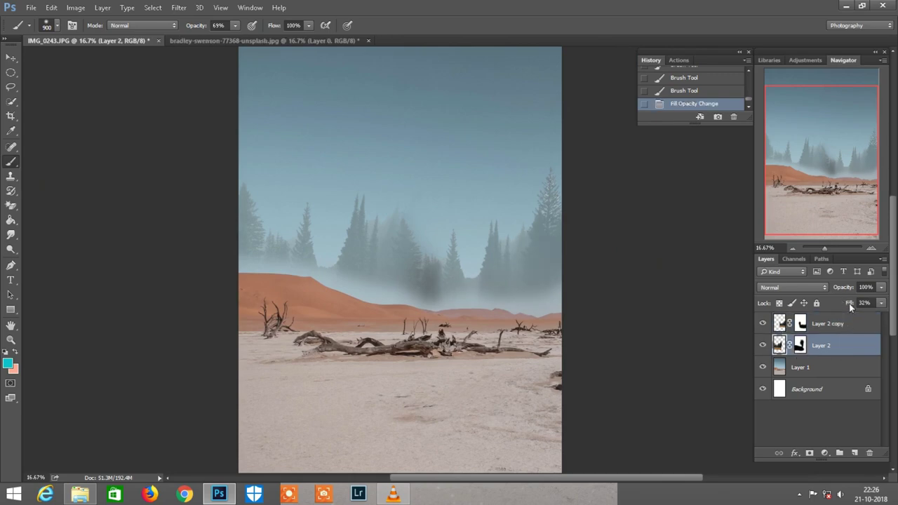
pyautogui.write('28')
pyautogui.press('Return')
pyautogui.scroll(-1, 652, 256)
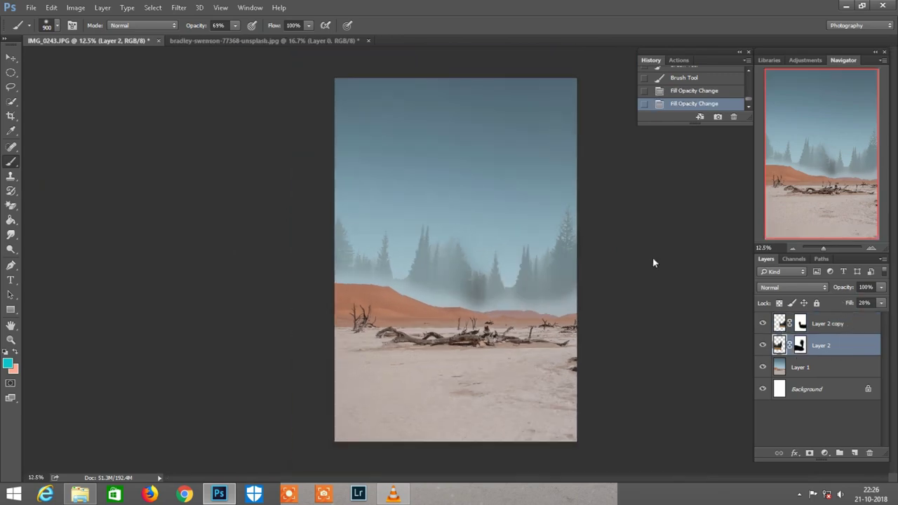
pyautogui.scroll(2, 673, 297)
pyautogui.scroll(-2, 687, 305)
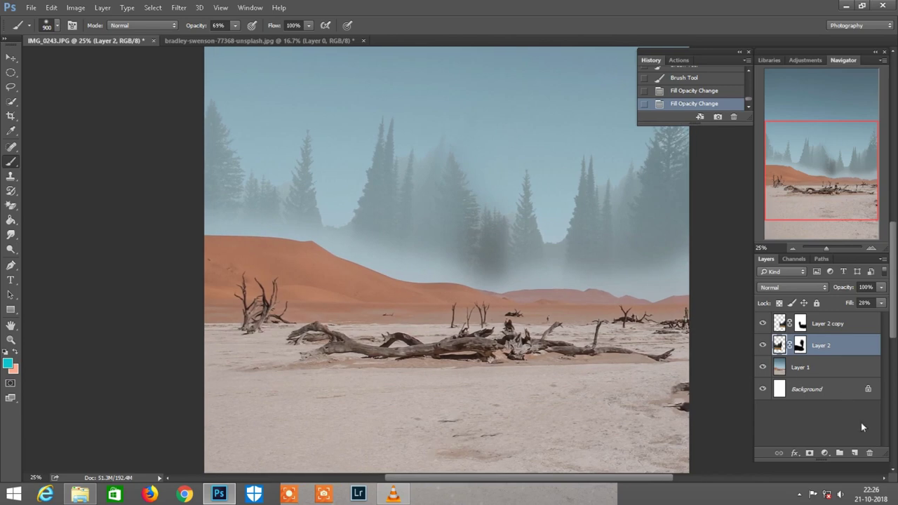
# Add a new layer and set the foreground to a darker sky-sampled grey-blue (65767c)
pyautogui.click(855, 453)
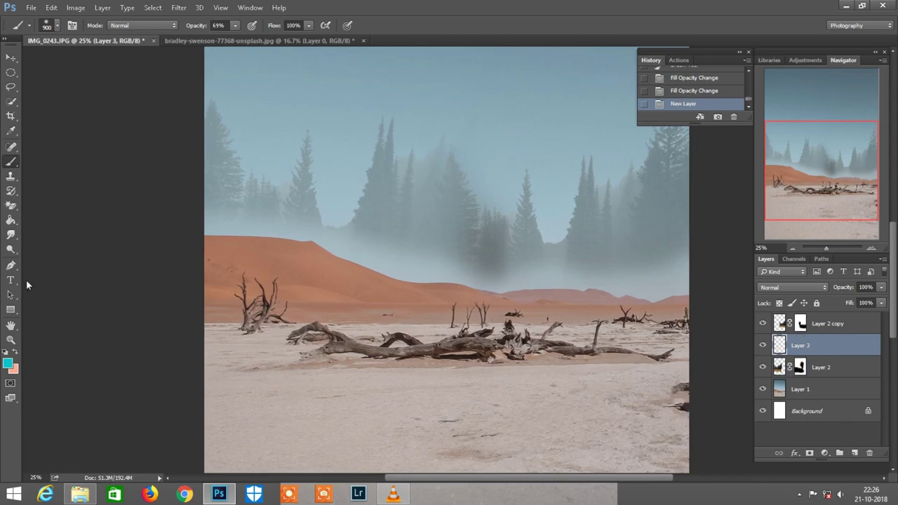
pyautogui.click(8, 362)
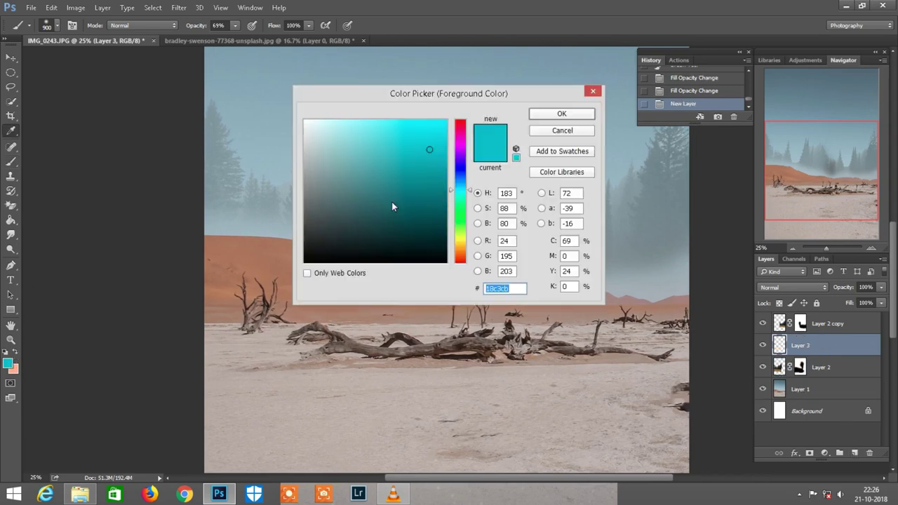
pyautogui.click(226, 154)
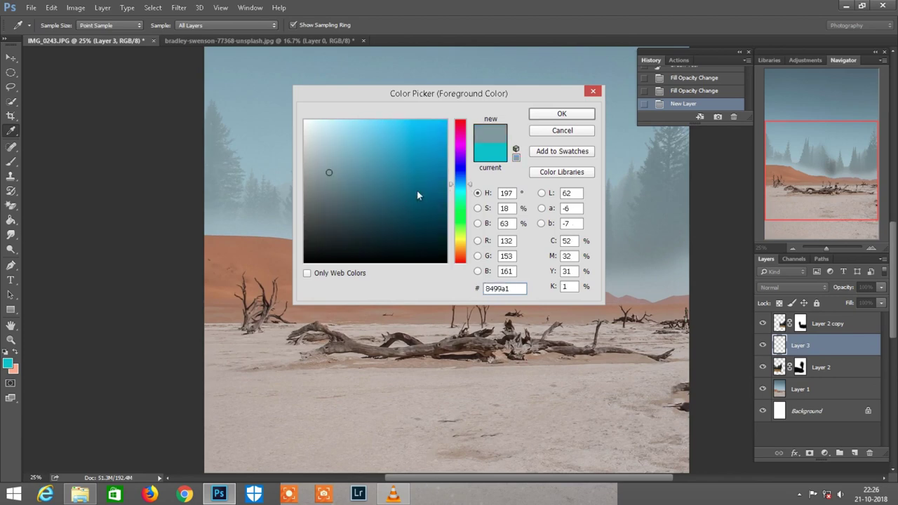
pyautogui.moveTo(329, 181); pyautogui.dragTo(330, 193)
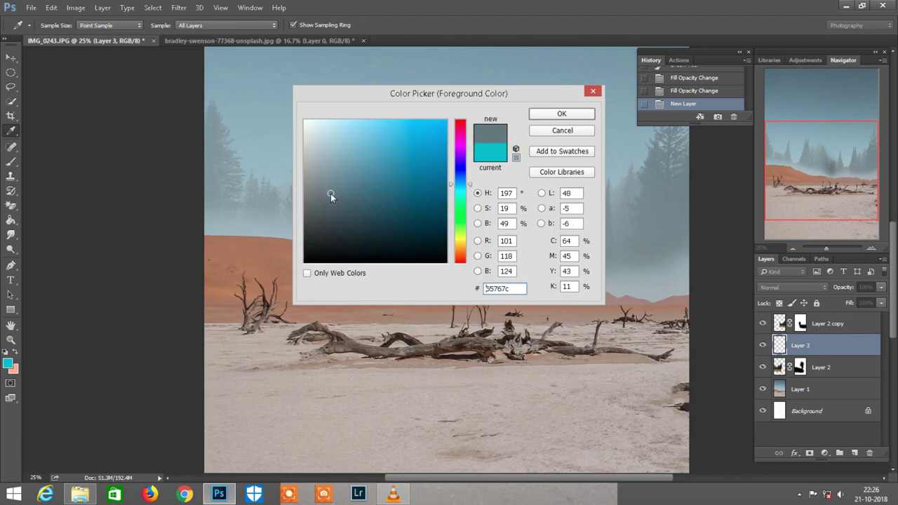
pyautogui.click(554, 112)
# Load the 542 px palm-tree brush from the Brush Preset picker
pyautogui.rightClick(473, 156)
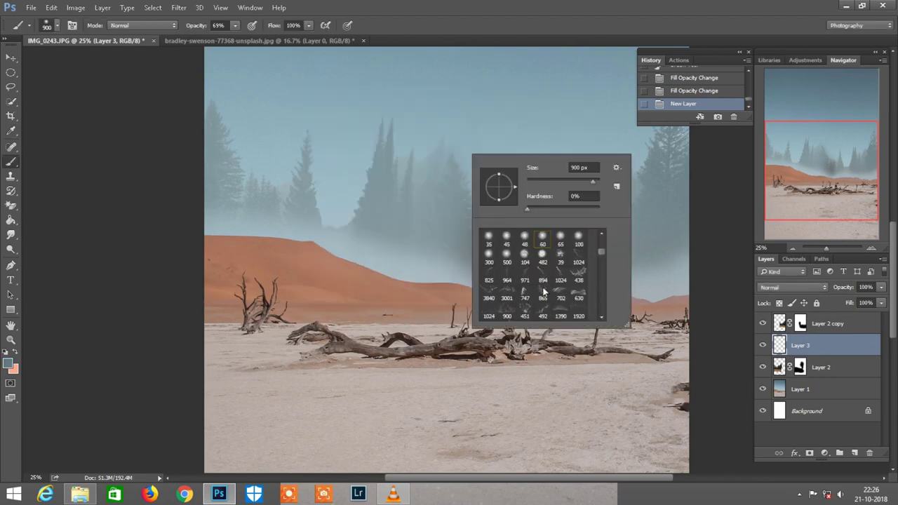
pyautogui.scroll(-2, 550, 285)
pyautogui.scroll(-2, 549, 286)
pyautogui.scroll(-1, 549, 285)
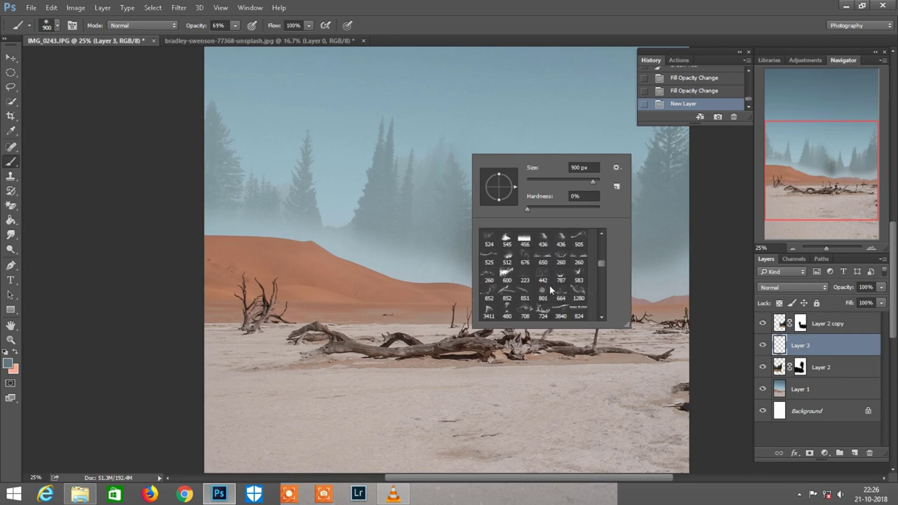
pyautogui.scroll(-2, 549, 285)
pyautogui.scroll(-2, 550, 286)
pyautogui.scroll(-2, 550, 285)
pyautogui.scroll(-2, 549, 285)
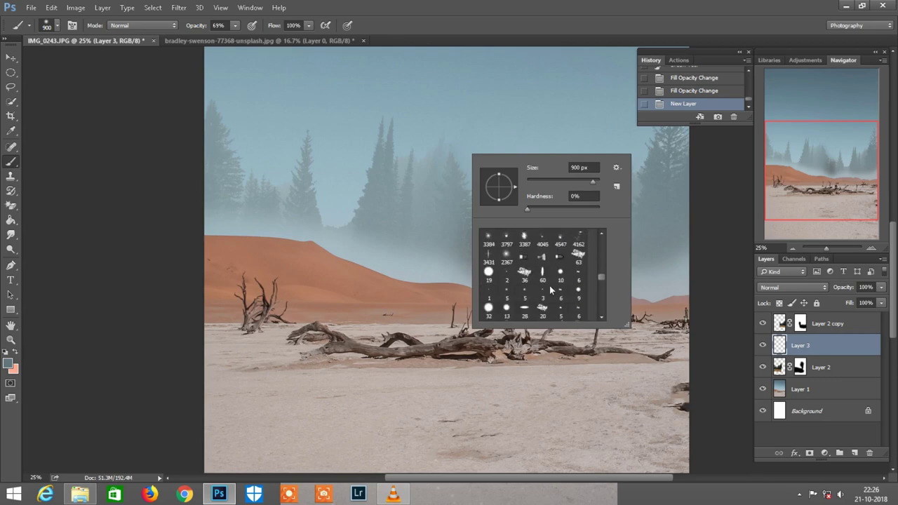
pyautogui.scroll(-1, 549, 285)
pyautogui.scroll(-2, 549, 286)
pyautogui.scroll(-2, 549, 285)
pyautogui.scroll(-2, 549, 286)
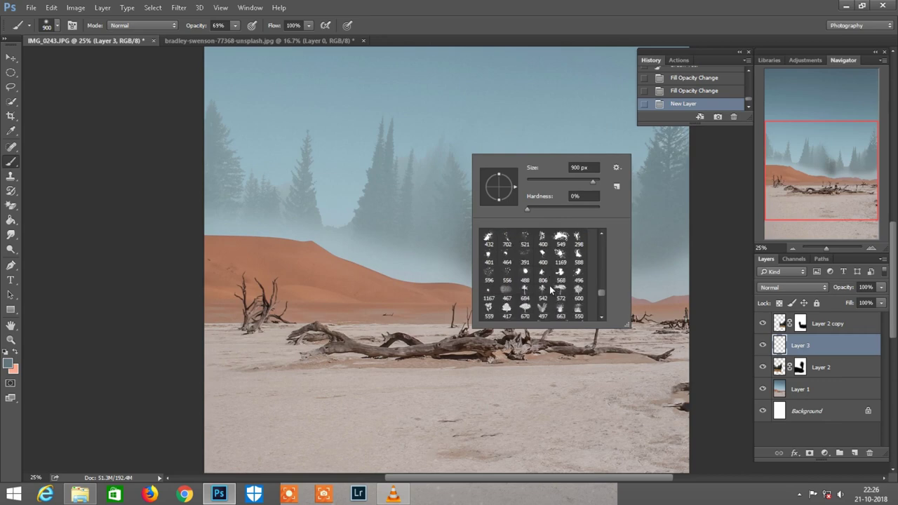
pyautogui.scroll(-2, 549, 285)
pyautogui.click(542, 289)
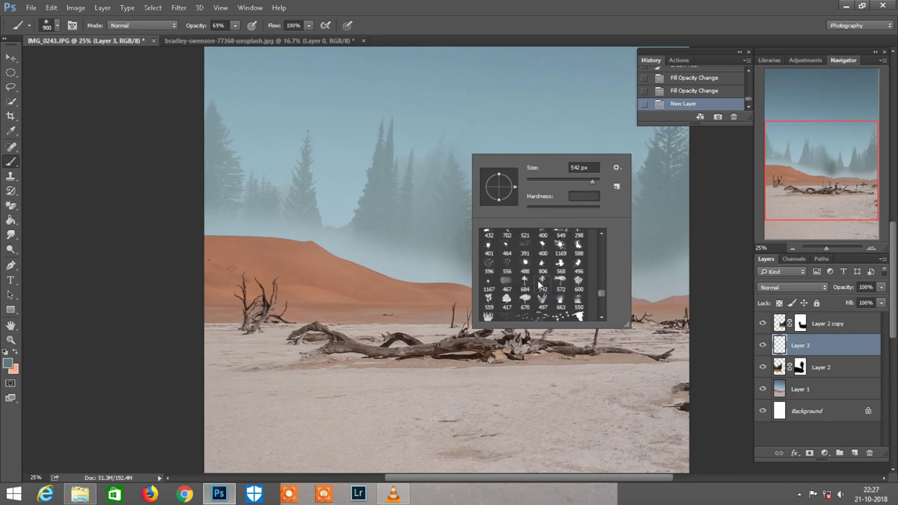
pyautogui.click(477, 4)
pyautogui.scroll(1, 310, 197)
pyautogui.hscroll(-2, 310, 197)
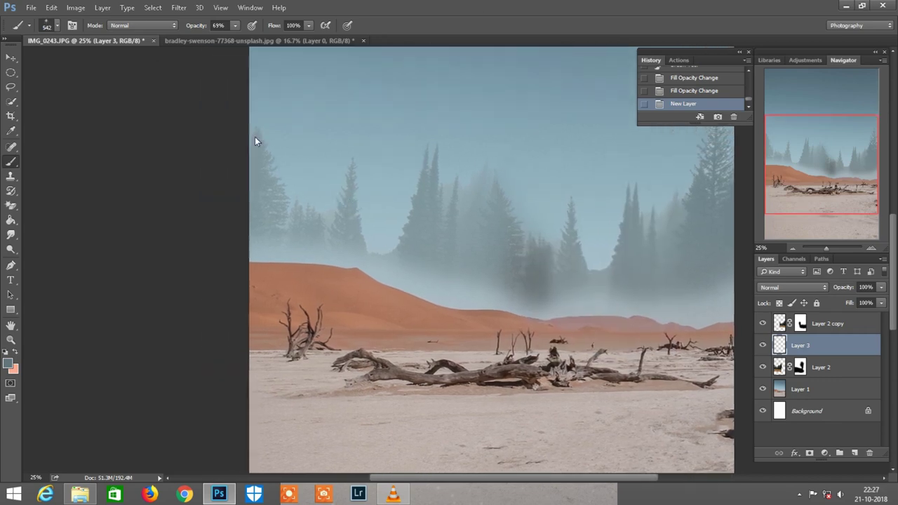
# Stamp two grey-blue palm silhouettes on the left, a larger one and a smaller one beside it
pyautogui.hscroll(-1, 292, 195)
pyautogui.press('[')
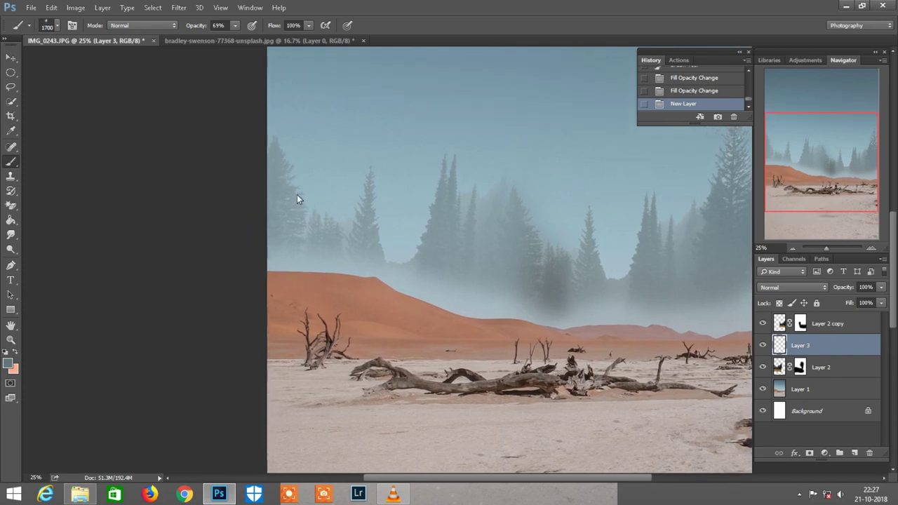
pyautogui.click(297, 195)
pyautogui.hscroll(2, 474, 222)
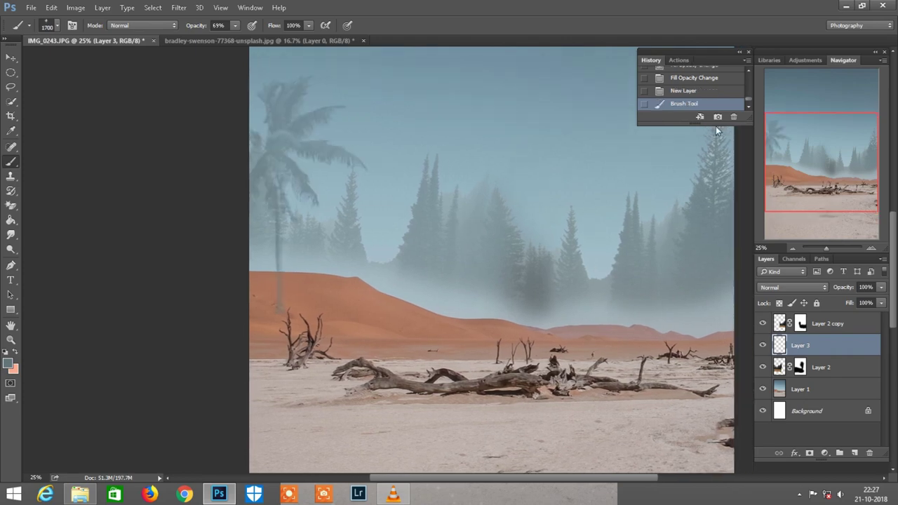
pyautogui.click(702, 94)
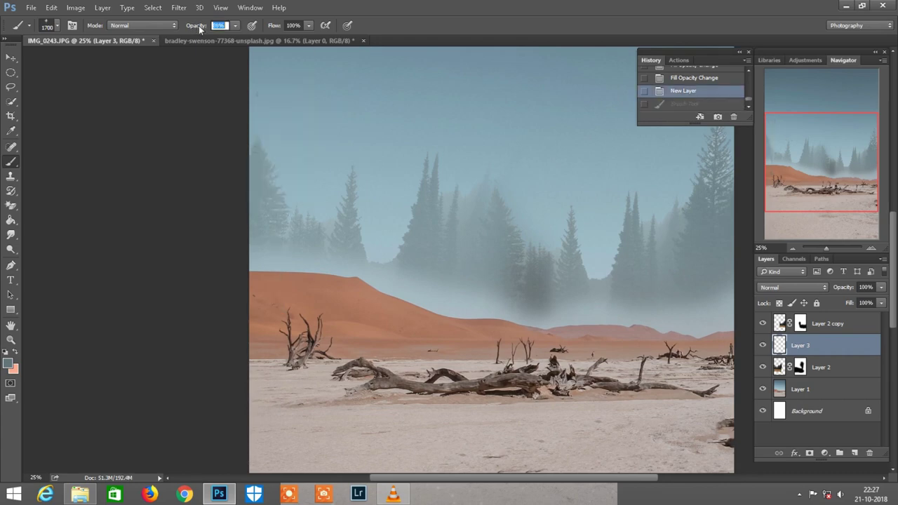
pyautogui.click(277, 195)
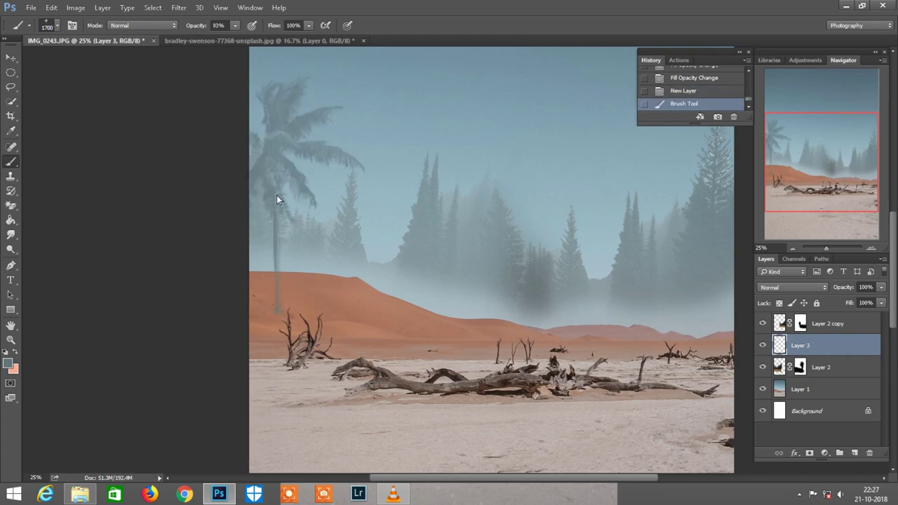
pyautogui.scroll(1, 347, 206)
pyautogui.press('[')
pyautogui.hotkey('ctrl', '+')
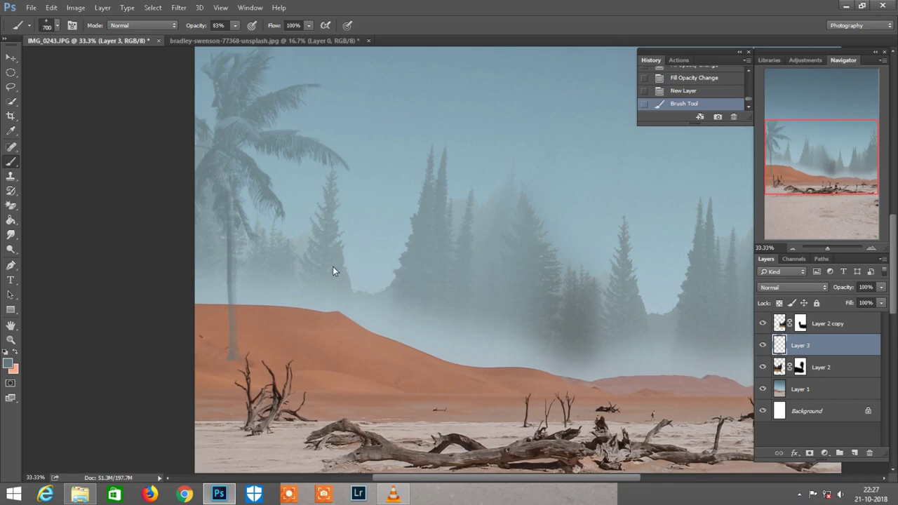
pyautogui.click(333, 266)
# Enlarge the brush and stamp a tall palm tree on the right
pyautogui.hotkey('ctrl', '-')
pyautogui.press(']')
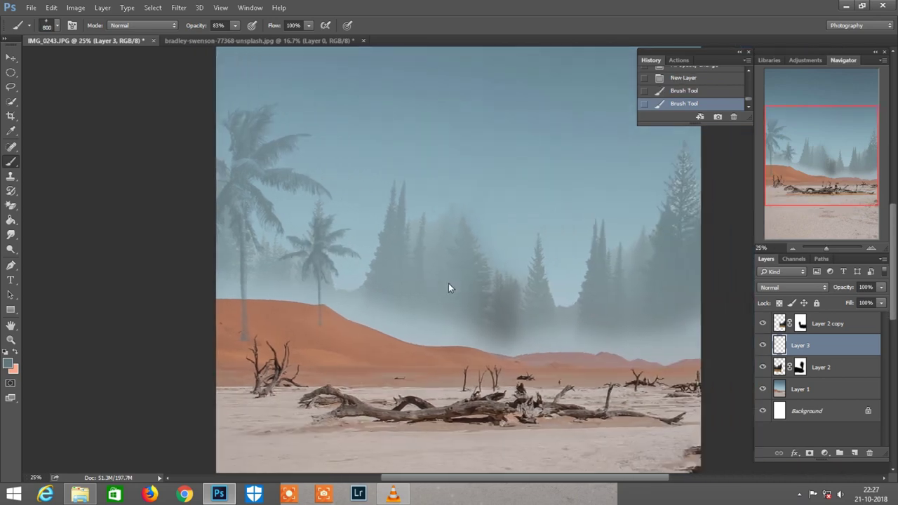
pyautogui.scroll(-1, 449, 283)
pyautogui.hscroll(2, 448, 282)
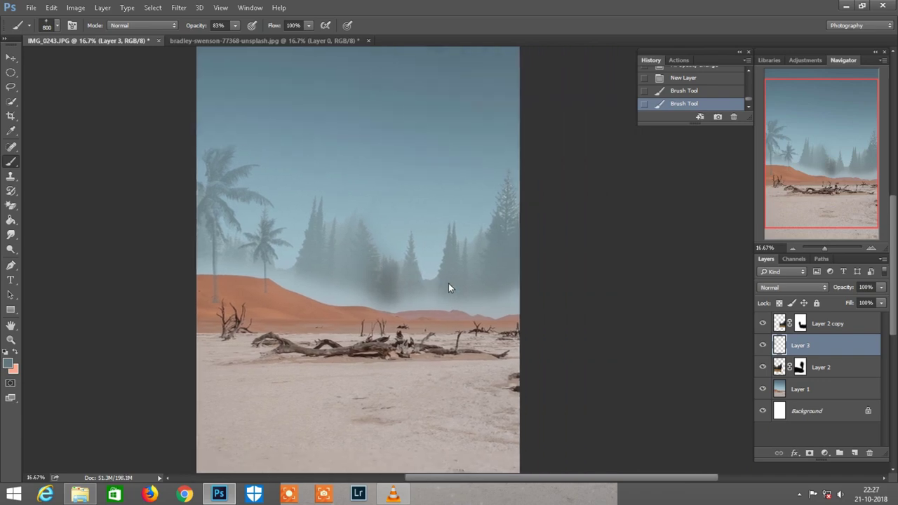
pyautogui.hscroll(1, 448, 283)
pyautogui.hotkey('ctrl', '+')
pyautogui.press(']')
pyautogui.press(']')
pyautogui.press(']')
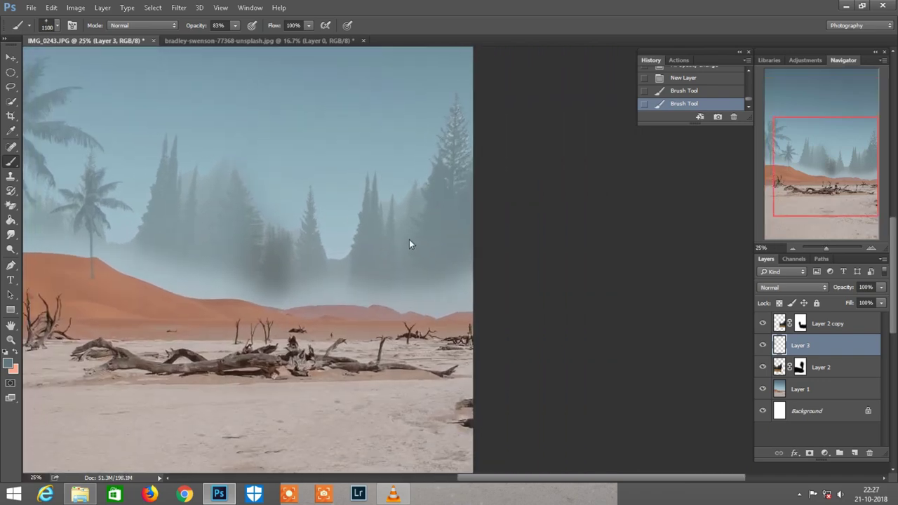
pyautogui.hscroll(-1, 432, 238)
pyautogui.press('[')
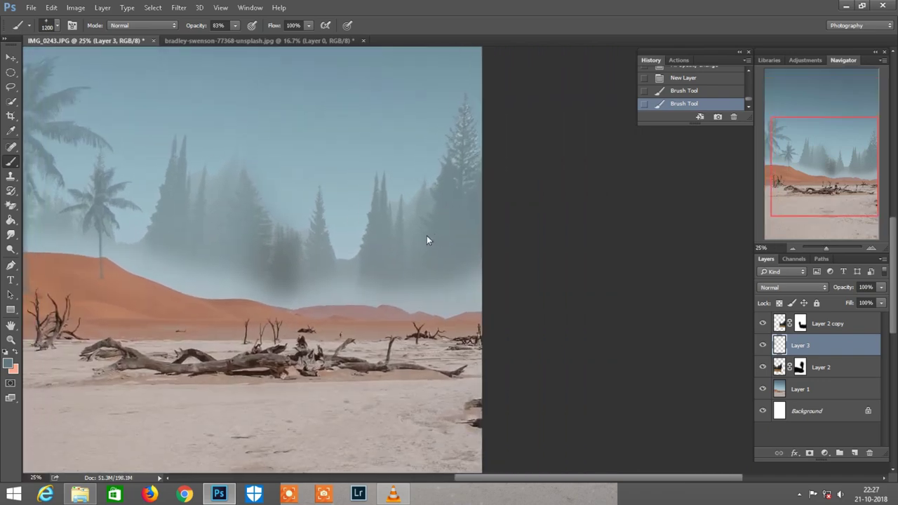
pyautogui.click(425, 238)
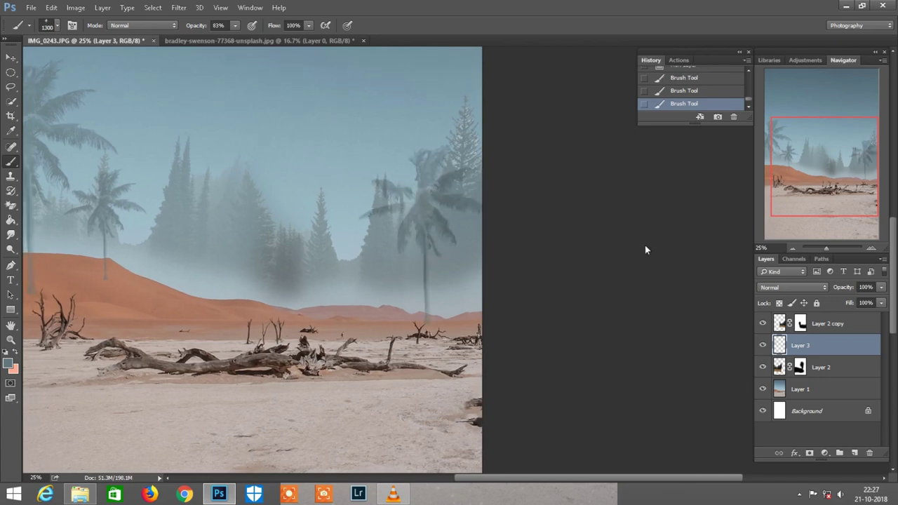
# Zoom in closer on the palm trunks and bring up the eraser tools
pyautogui.hotkey('ctrl', '-')
pyautogui.hotkey('ctrl', '-')
pyautogui.hotkey('ctrl', '+')
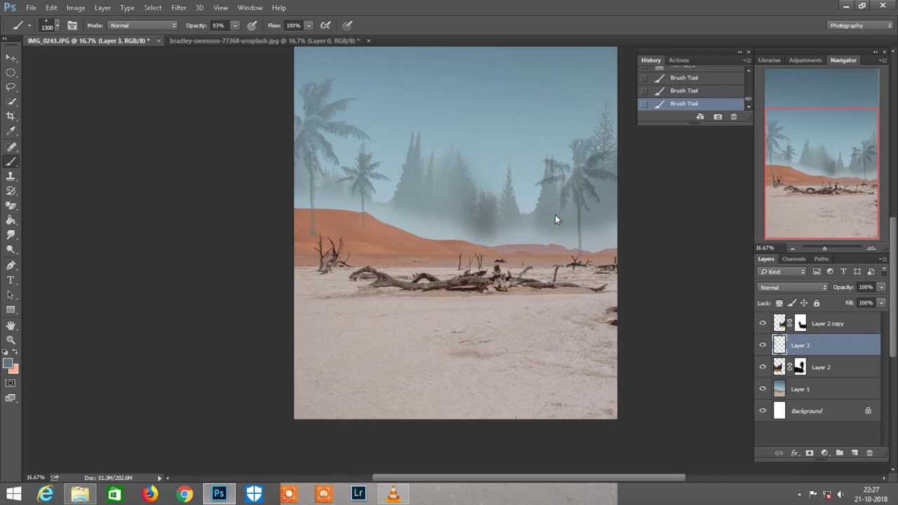
pyautogui.hotkey('ctrl', '+')
pyautogui.hotkey('ctrl', '+')
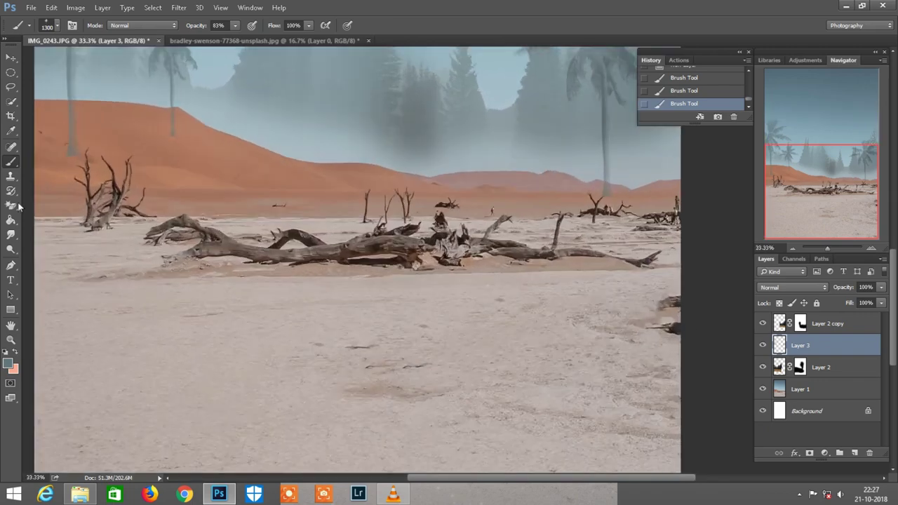
pyautogui.rightClick(10, 205)
# Erase the bottoms of the right and left palm trunks where they cross the dunes
pyautogui.click(56, 204)
pyautogui.scroll(3, 234, 129)
pyautogui.hotkey('ctrl', '+')
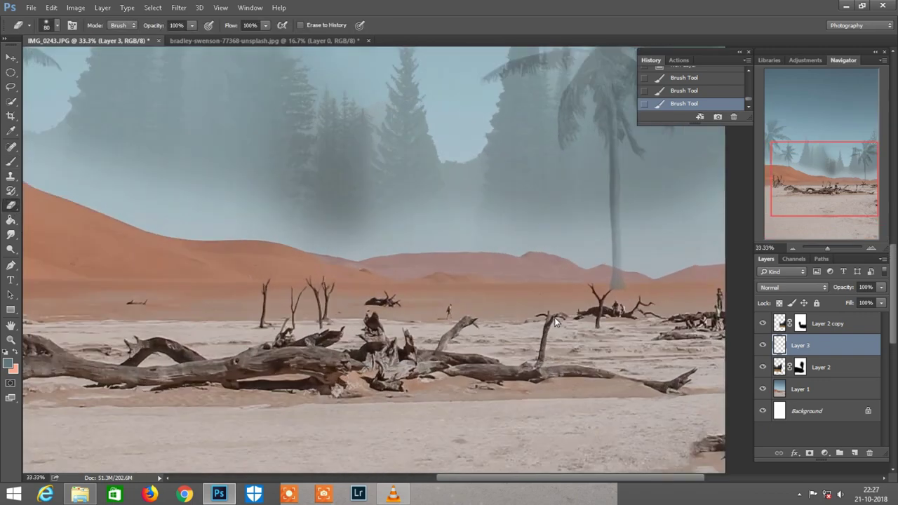
pyautogui.press(']')
pyautogui.click(594, 296)
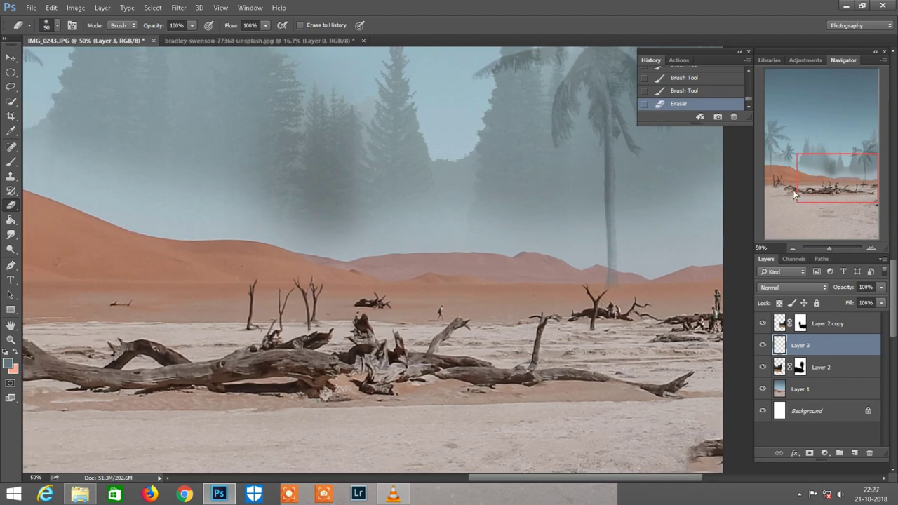
pyautogui.moveTo(827, 184); pyautogui.dragTo(787, 177)
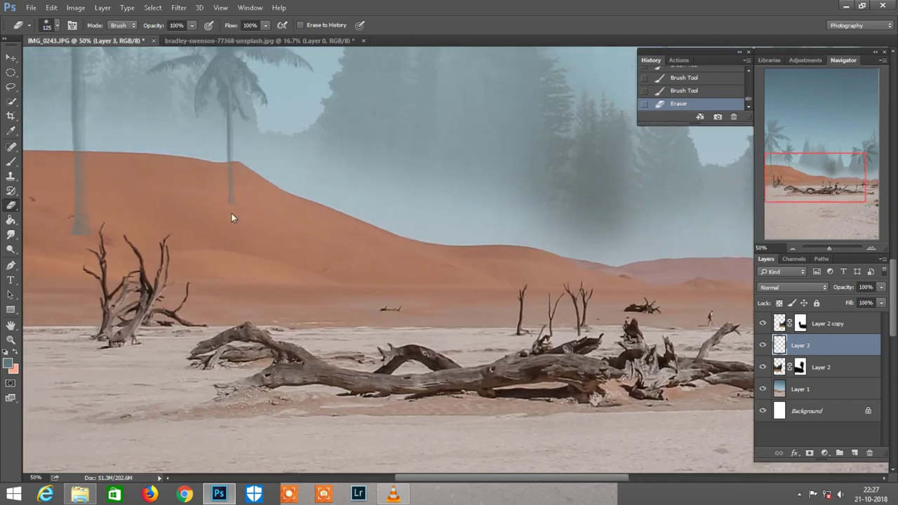
pyautogui.click(82, 239)
pyautogui.scroll(-2, 352, 255)
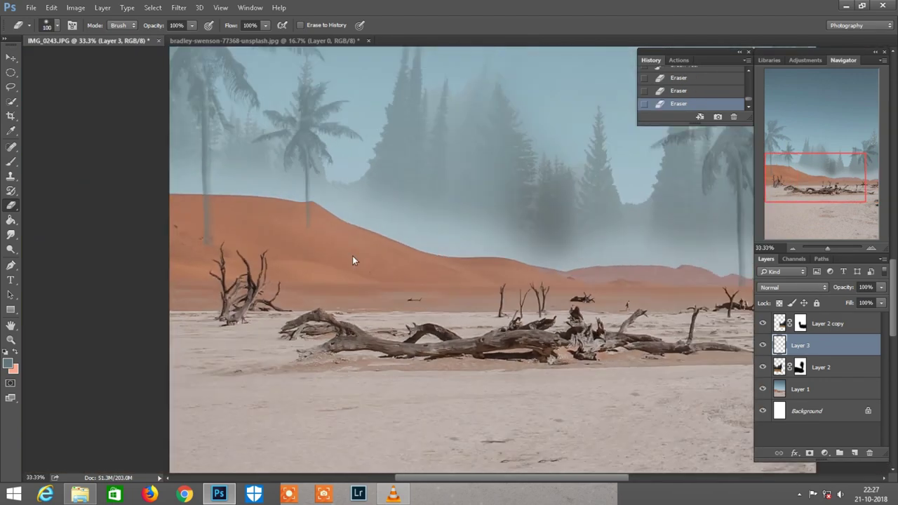
pyautogui.scroll(-3, 383, 254)
pyautogui.scroll(-2, 383, 254)
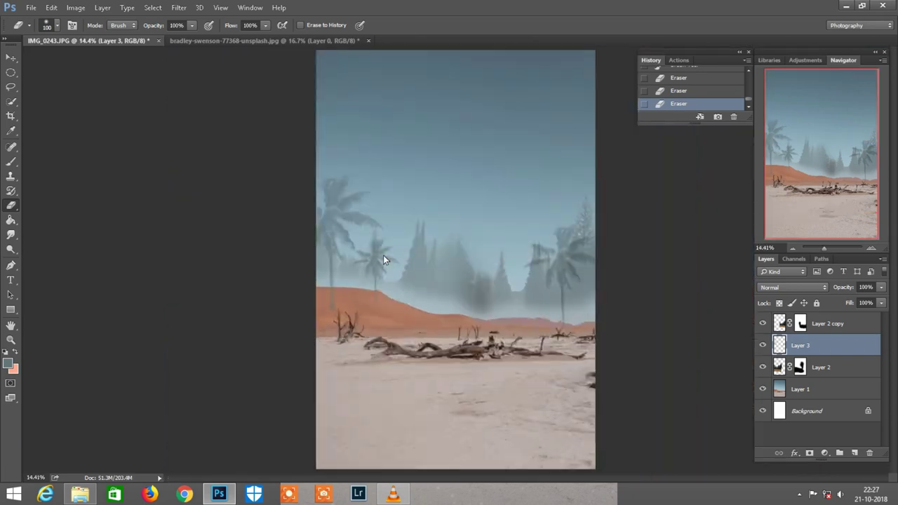
pyautogui.scroll(1, 557, 314)
pyautogui.scroll(1, 559, 250)
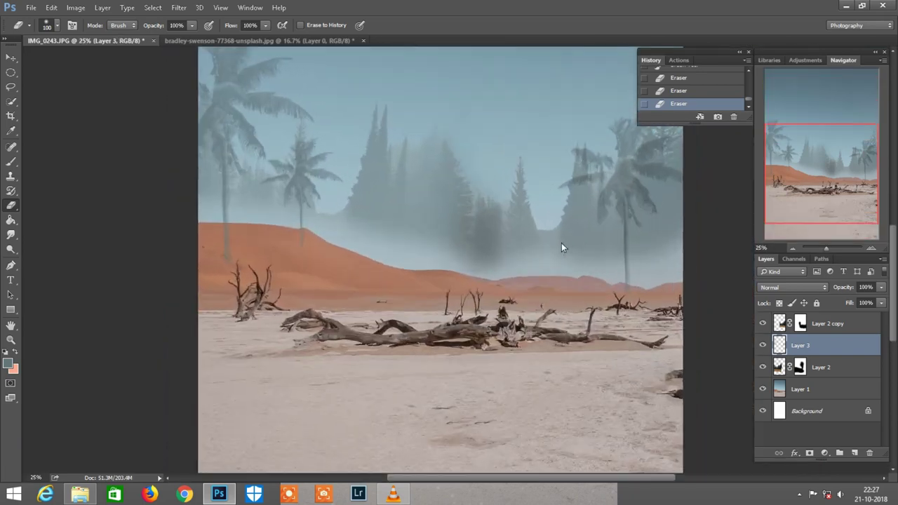
# Lower the fill of Layer 2 copy to 21% and Layer 2 to 23%
pyautogui.click(849, 324)
pyautogui.moveTo(847, 303); pyautogui.dragTo(839, 303)
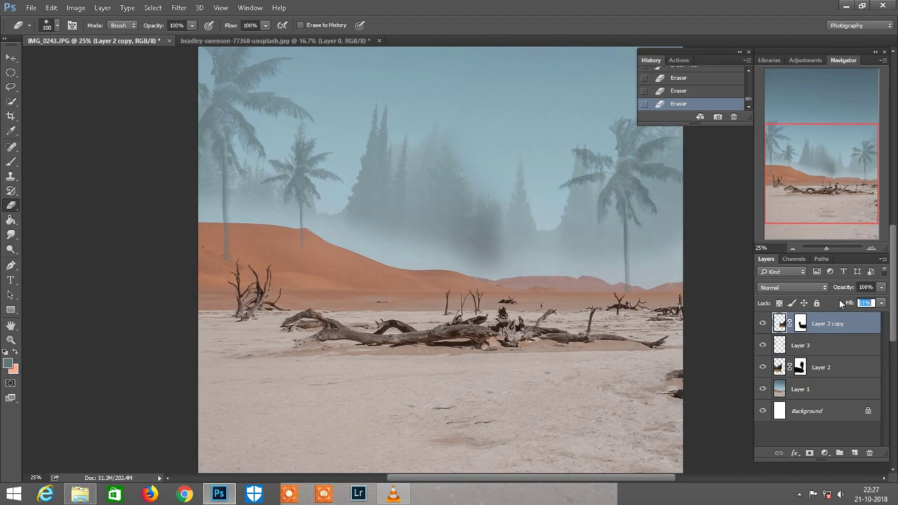
pyautogui.press('Return')
pyautogui.hscroll(-1, 531, 229)
pyautogui.click(803, 370)
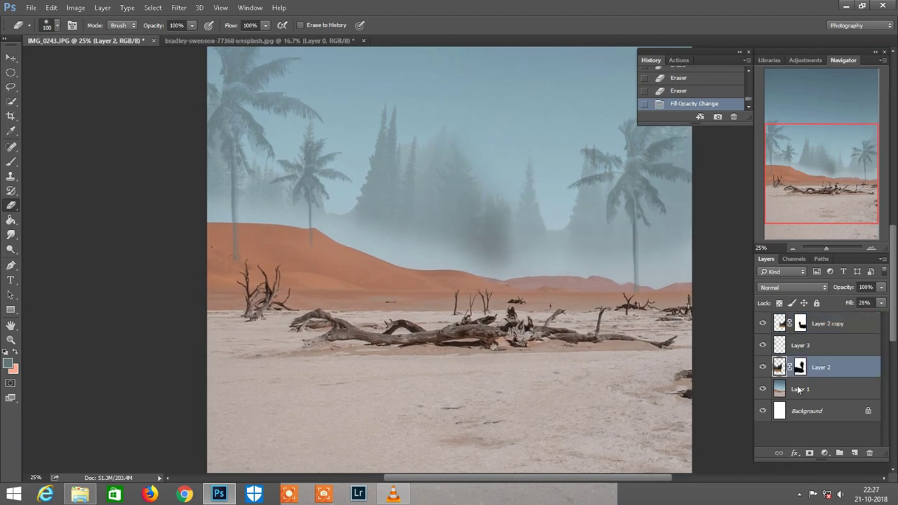
pyautogui.moveTo(846, 302); pyautogui.dragTo(843, 303)
pyautogui.hotkey('ctrl', '+')
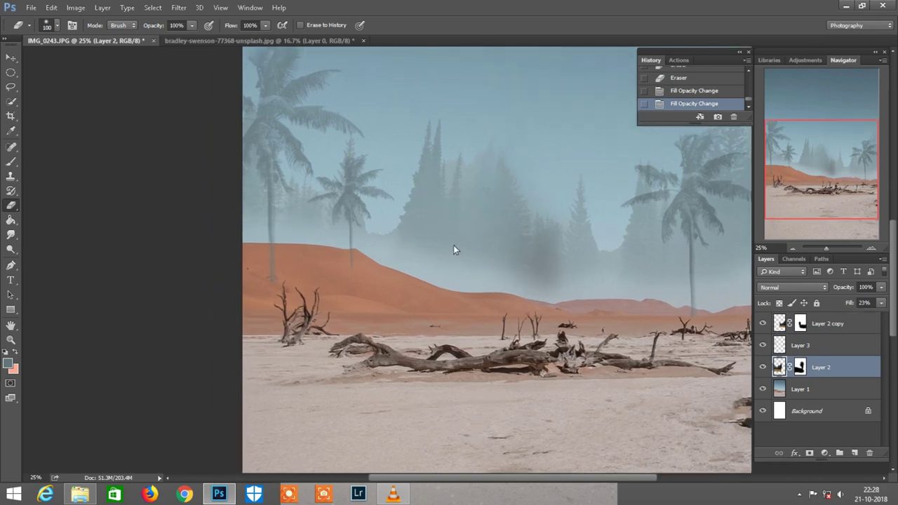
# Shift Layer 2's misty trees left and down, then toggle Layer 2 copy to compare
pyautogui.moveTo(443, 231); pyautogui.dragTo(406, 250)
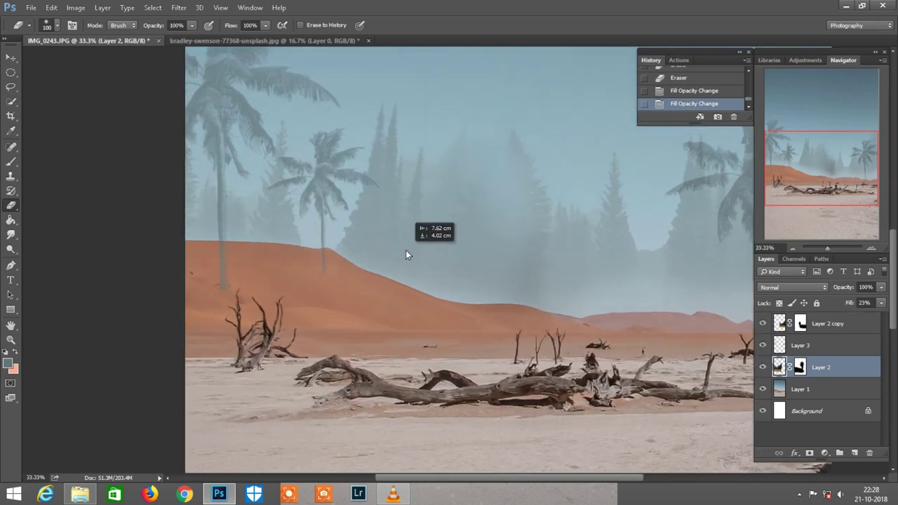
pyautogui.hscroll(2, 481, 250)
pyautogui.hscroll(1, 481, 250)
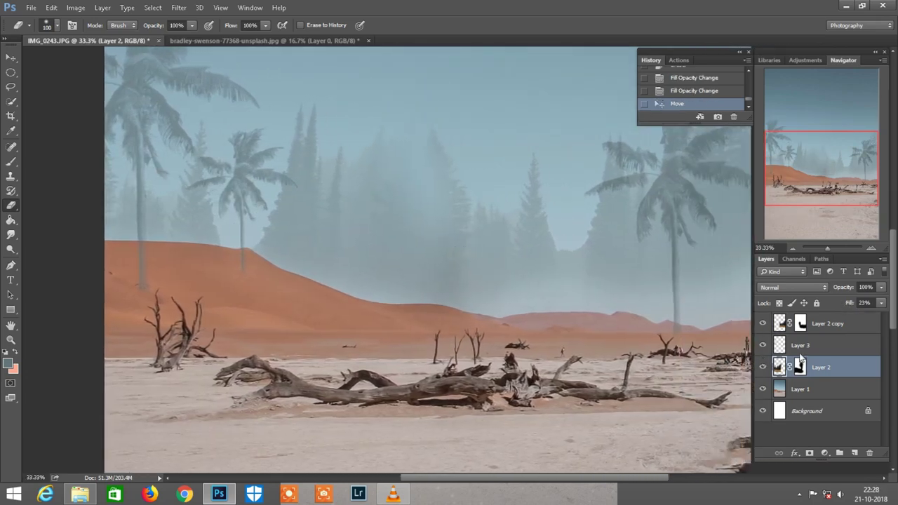
pyautogui.click(768, 322)
# Target the Layer 2 copy mask with a soft 60 px brush
pyautogui.click(800, 324)
pyautogui.press('b')
pyautogui.hscroll(1, 245, 171)
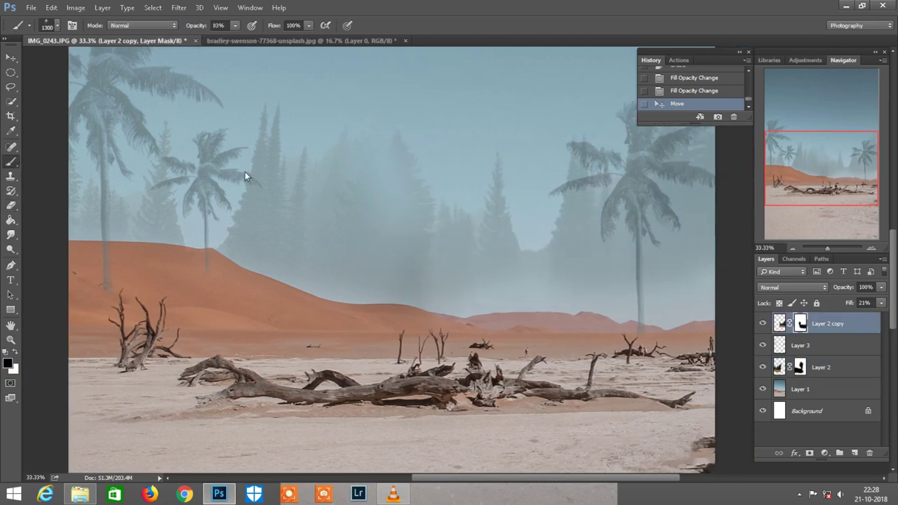
pyautogui.rightClick(281, 162)
pyautogui.scroll(2, 355, 307)
pyautogui.scroll(2, 354, 306)
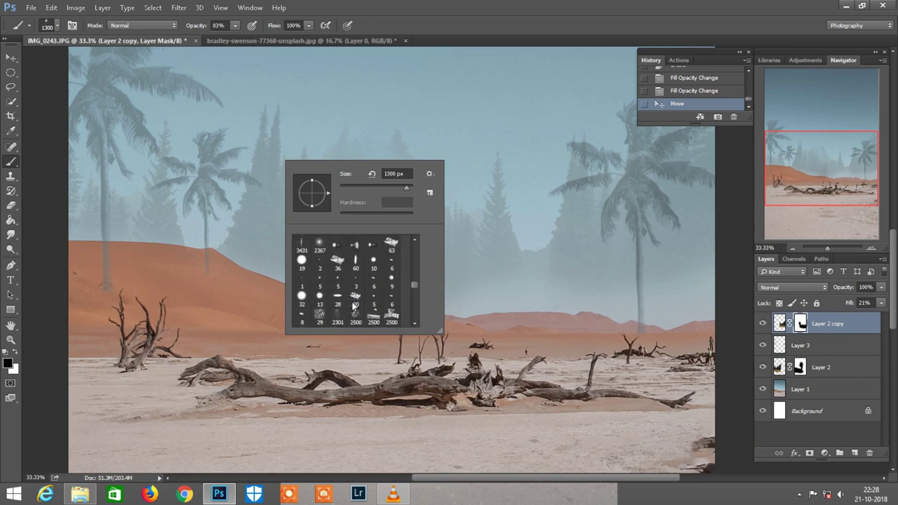
pyautogui.scroll(2, 354, 306)
pyautogui.scroll(2, 355, 307)
pyautogui.scroll(2, 355, 306)
pyautogui.scroll(2, 354, 306)
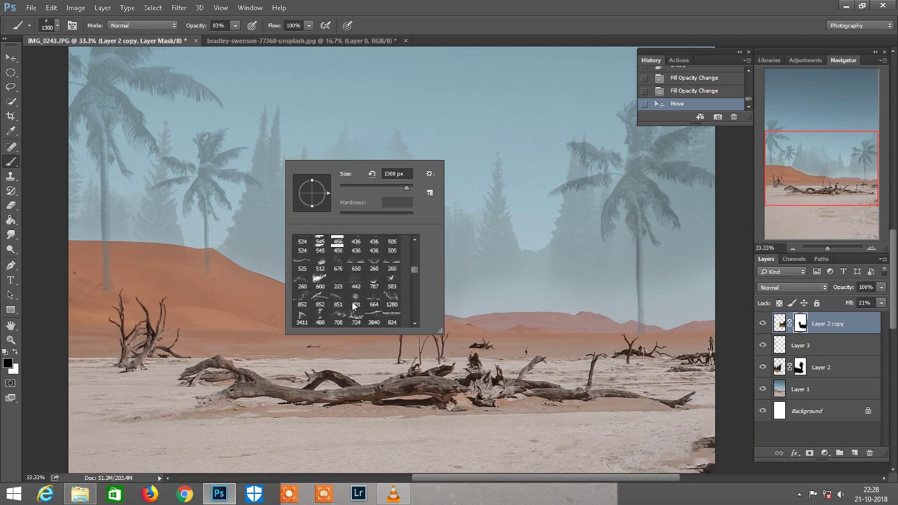
pyautogui.scroll(2, 354, 307)
pyautogui.scroll(2, 355, 306)
pyautogui.scroll(2, 354, 306)
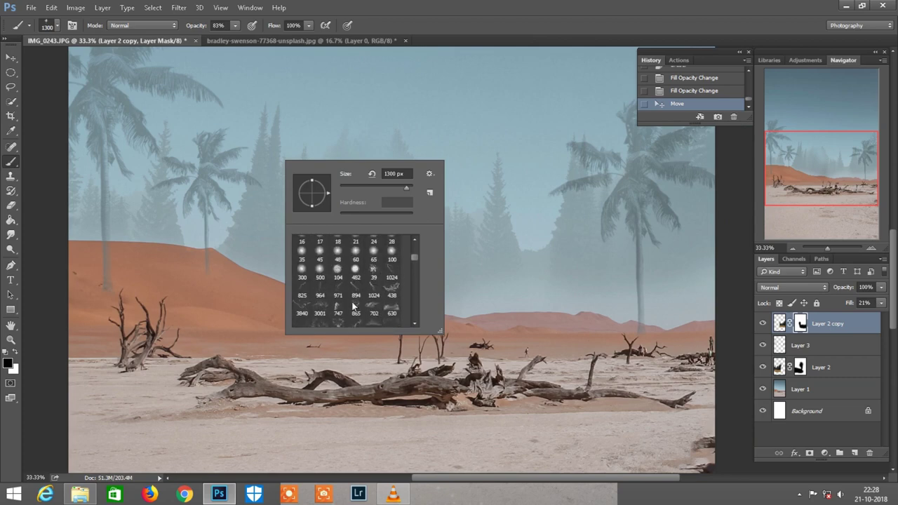
pyautogui.doubleClick(354, 253)
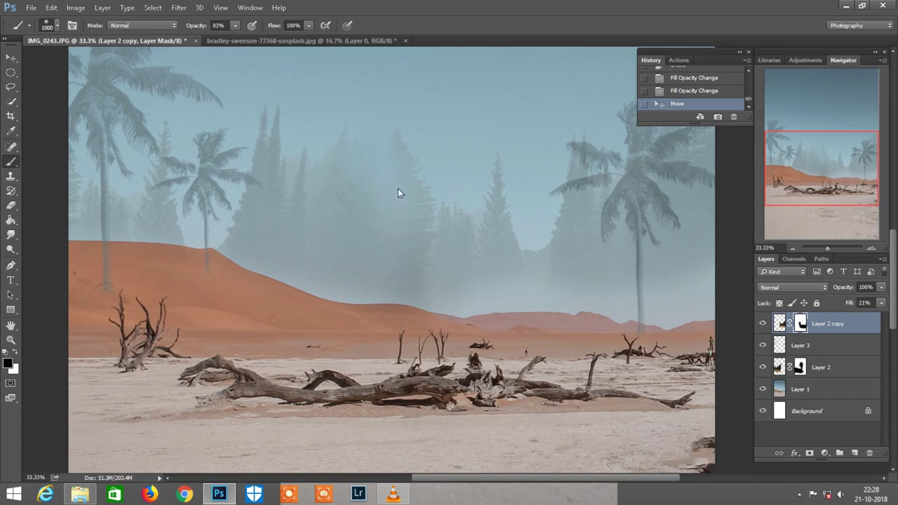
# Paint soft strokes on the mask to blend the forest haze, then zoom out to fit
pyautogui.moveTo(398, 193); pyautogui.dragTo(395, 170)
pyautogui.moveTo(399, 202); pyautogui.dragTo(405, 194)
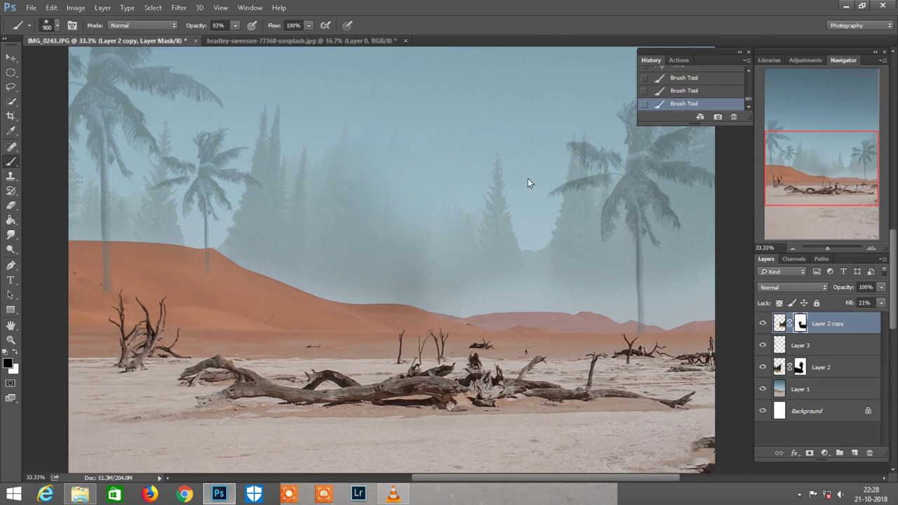
pyautogui.hotkey('ctrl', '-')
pyautogui.hotkey('ctrl', '-')
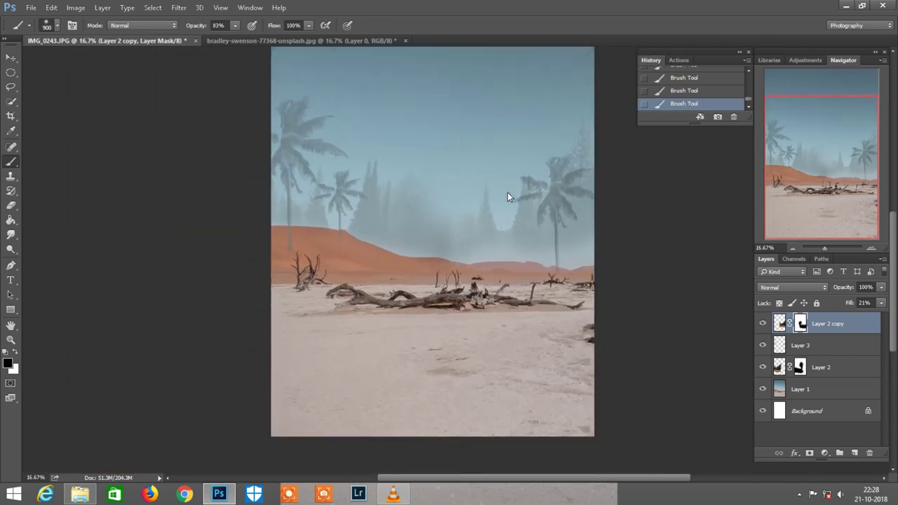
pyautogui.hotkey('ctrl', '-')
# Close the forest source image without saving and open IMG_0226.JPG
pyautogui.click(5, 60)
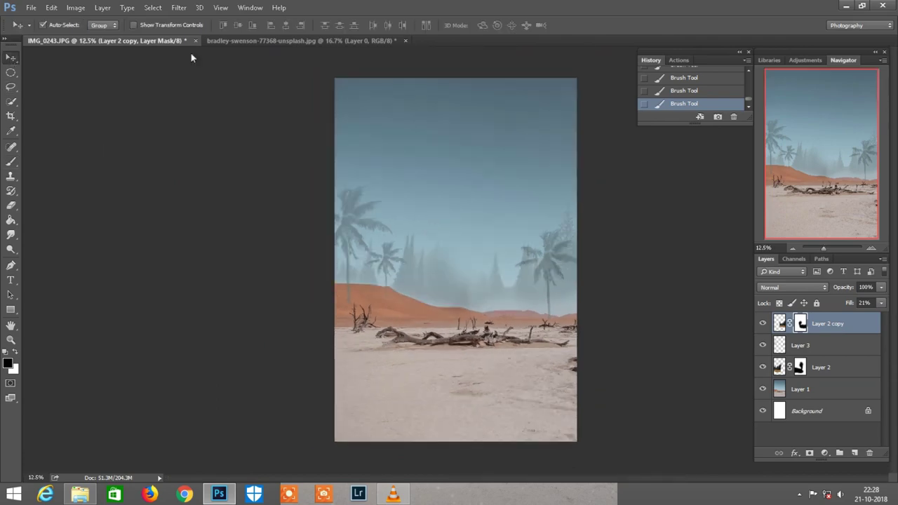
pyautogui.rightClick(240, 40)
pyautogui.click(275, 73)
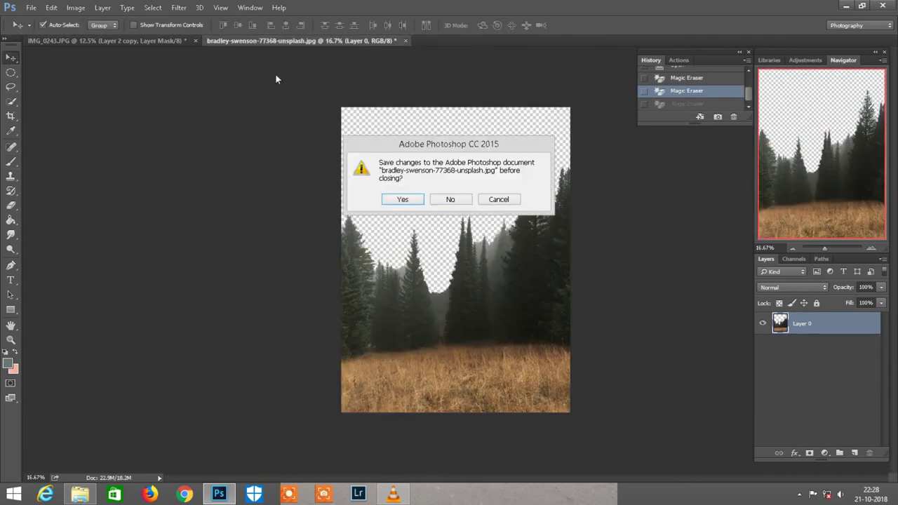
pyautogui.click(451, 199)
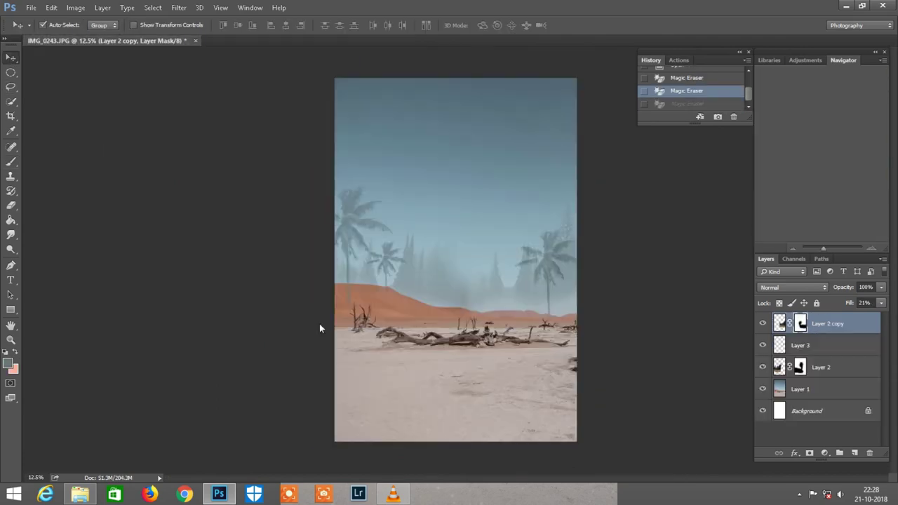
pyautogui.click(81, 496)
pyautogui.moveTo(372, 120)
pyautogui.mouseDown()
pyautogui.moveTo(219, 495)
pyautogui.moveTo(464, 39)
pyautogui.mouseUp()
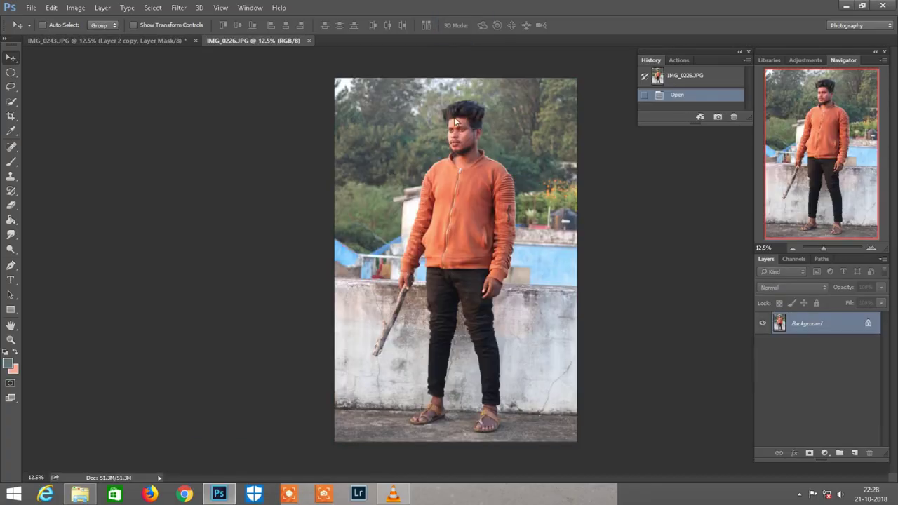
# Quick-select the man's head and jacket
pyautogui.hotkey('ctrl', '+')
pyautogui.press('w')
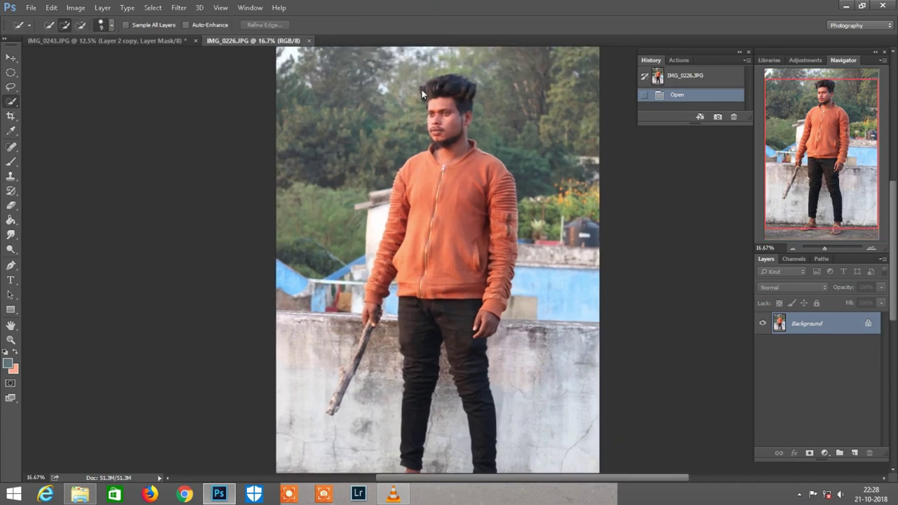
pyautogui.scroll(1, 422, 90)
pyautogui.press(']')
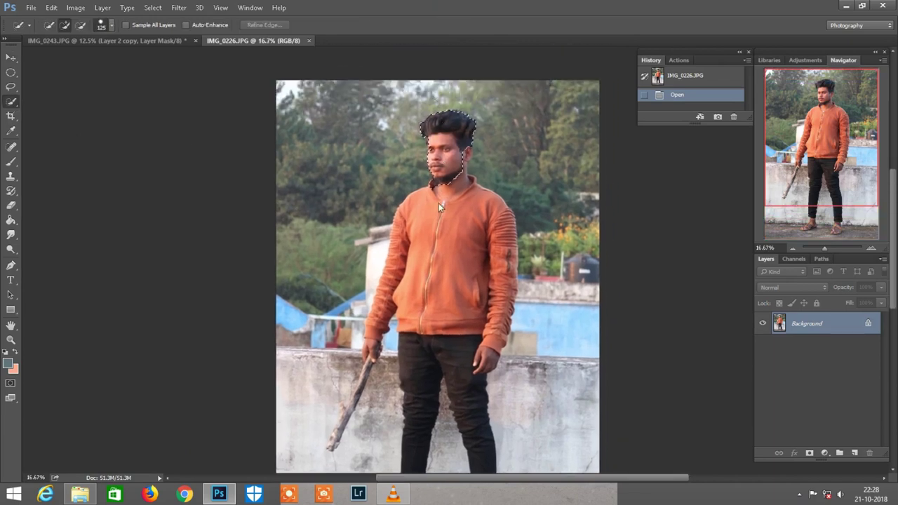
pyautogui.moveTo(438, 203); pyautogui.dragTo(439, 292)
pyautogui.hotkey('ctrl', '+')
pyautogui.moveTo(496, 258); pyautogui.dragTo(492, 258)
pyautogui.press('[')
# Extend the selection down his body to include the right sandal
pyautogui.hscroll(1, 490, 250)
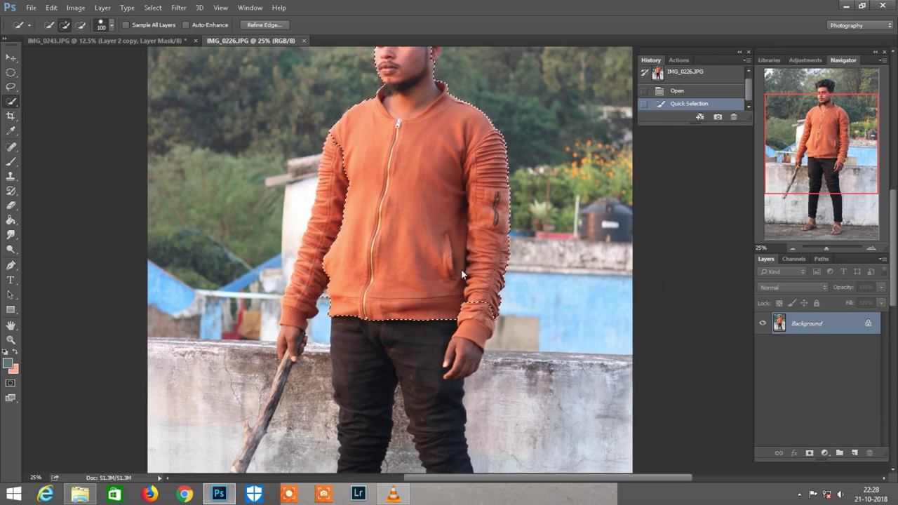
pyautogui.scroll(-2, 460, 277)
pyautogui.scroll(-1, 460, 277)
pyautogui.moveTo(460, 205)
pyautogui.mouseDown()
pyautogui.moveTo(440, 309)
pyautogui.moveTo(447, 279)
pyautogui.mouseUp()
pyautogui.scroll(-5, 443, 299)
pyautogui.press('[')
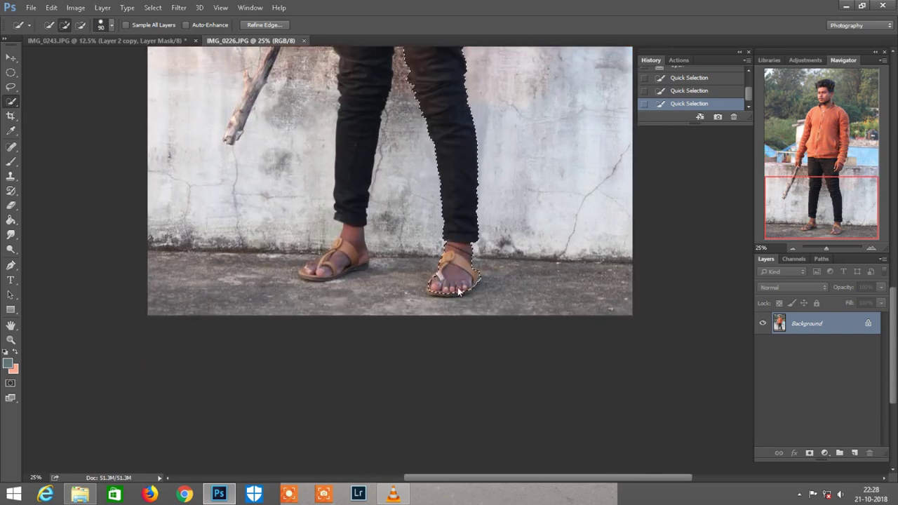
pyautogui.moveTo(436, 286); pyautogui.dragTo(469, 272)
pyautogui.scroll(5, 648, 207)
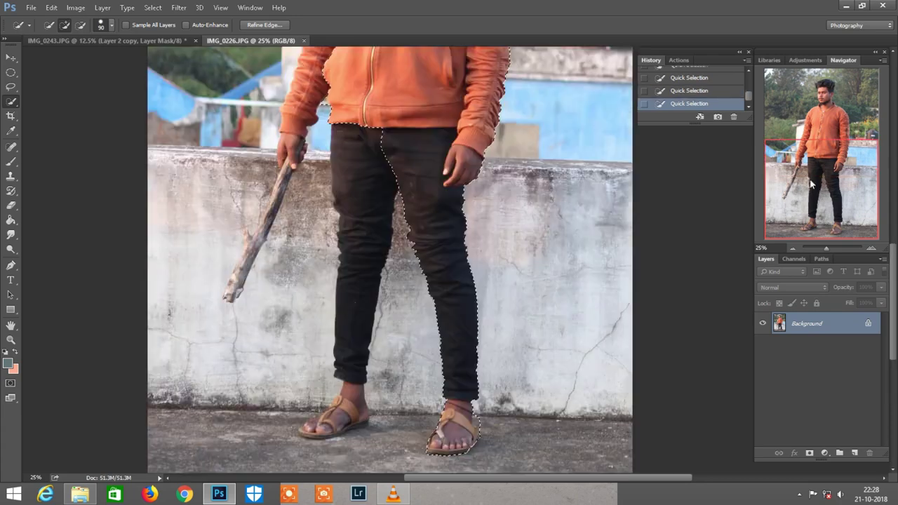
pyautogui.hscroll(-2, 483, 166)
pyautogui.press(']')
pyautogui.scroll(-2, 407, 326)
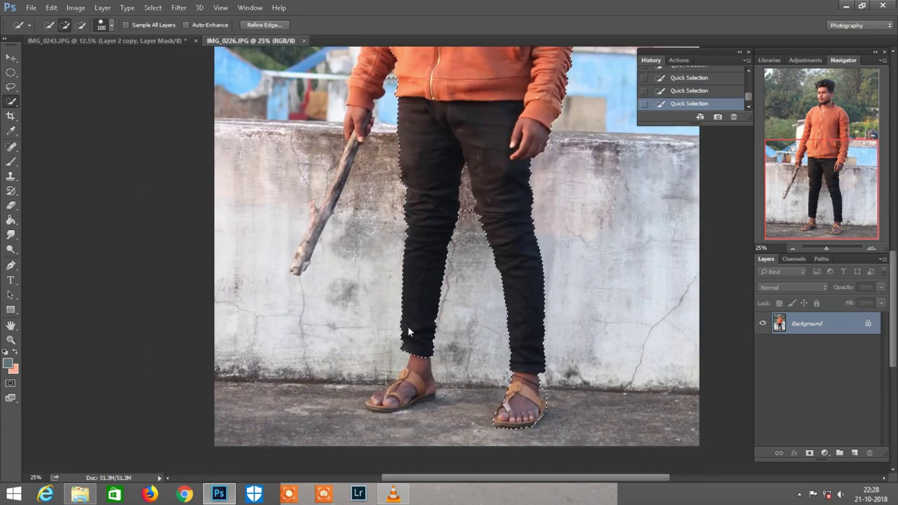
pyautogui.scroll(-3, 414, 295)
pyautogui.scroll(-2, 428, 269)
pyautogui.scroll(1, 427, 270)
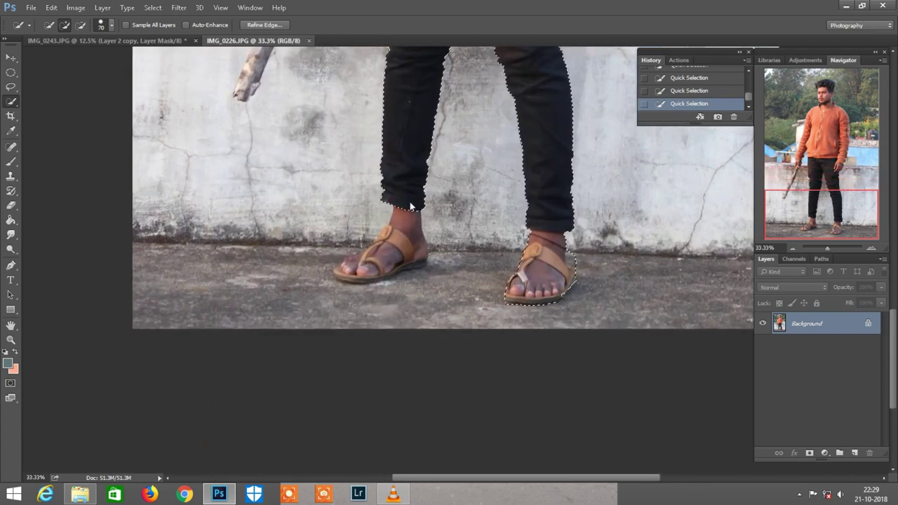
# Add the left sandal to the selection and subtract stray ground around the left foot
pyautogui.press('[')
pyautogui.press('[')
pyautogui.press('[')
pyautogui.moveTo(410, 257)
pyautogui.mouseDown()
pyautogui.moveTo(345, 277)
pyautogui.moveTo(364, 280)
pyautogui.mouseUp()
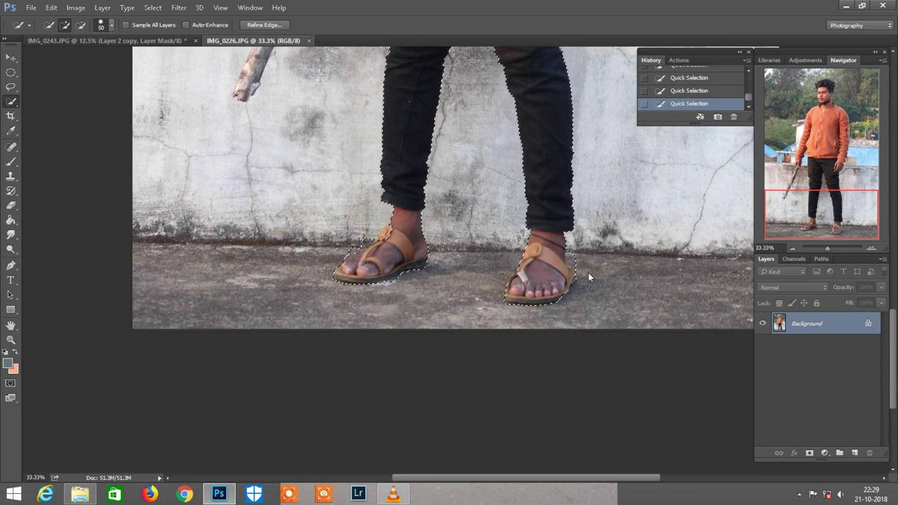
pyautogui.press('[')
pyautogui.press('[')
pyautogui.scroll(1, 447, 283)
pyautogui.press('alt')
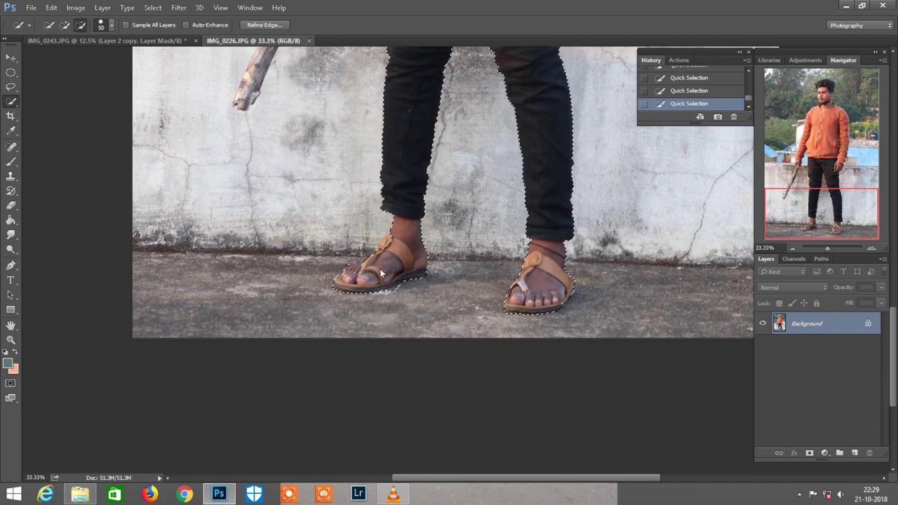
pyautogui.moveTo(355, 265); pyautogui.dragTo(369, 275)
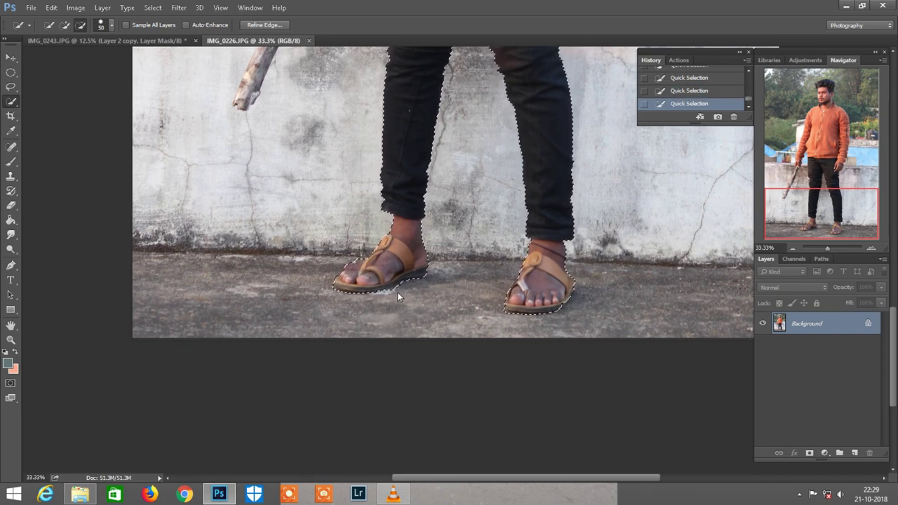
pyautogui.moveTo(809, 204); pyautogui.dragTo(826, 176)
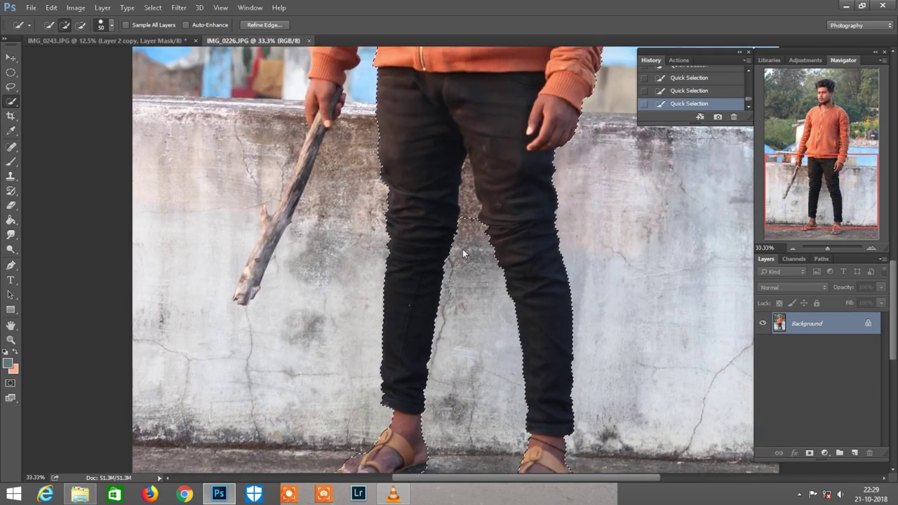
# Add the man's left sleeve and arm to the selection
pyautogui.press('alt')
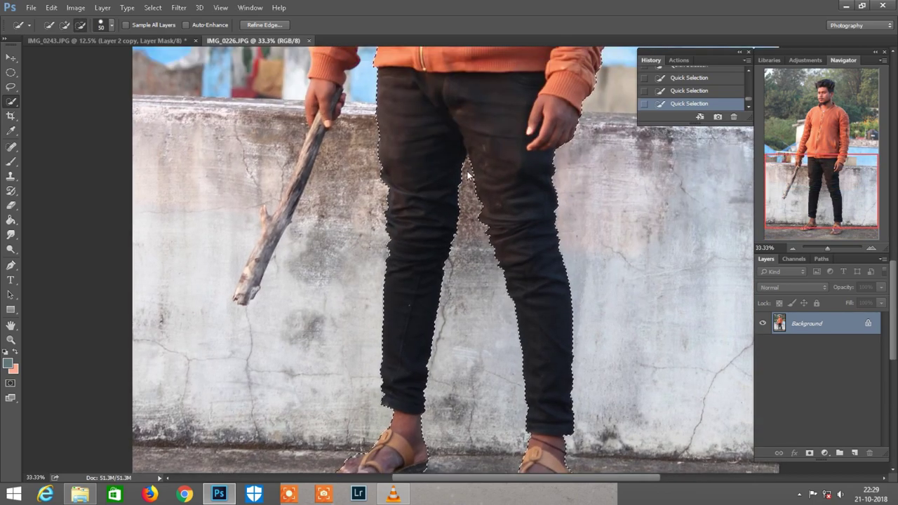
pyautogui.moveTo(851, 195); pyautogui.dragTo(831, 172)
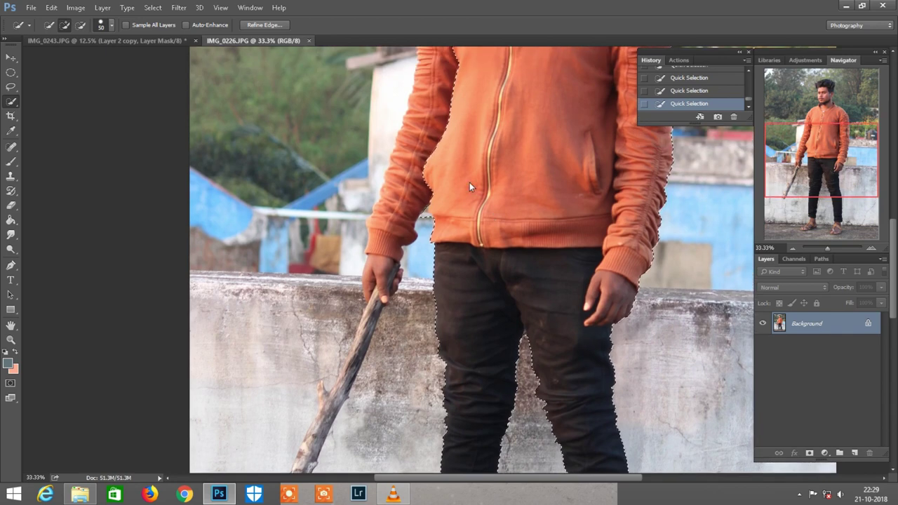
pyautogui.moveTo(421, 149); pyautogui.dragTo(377, 257)
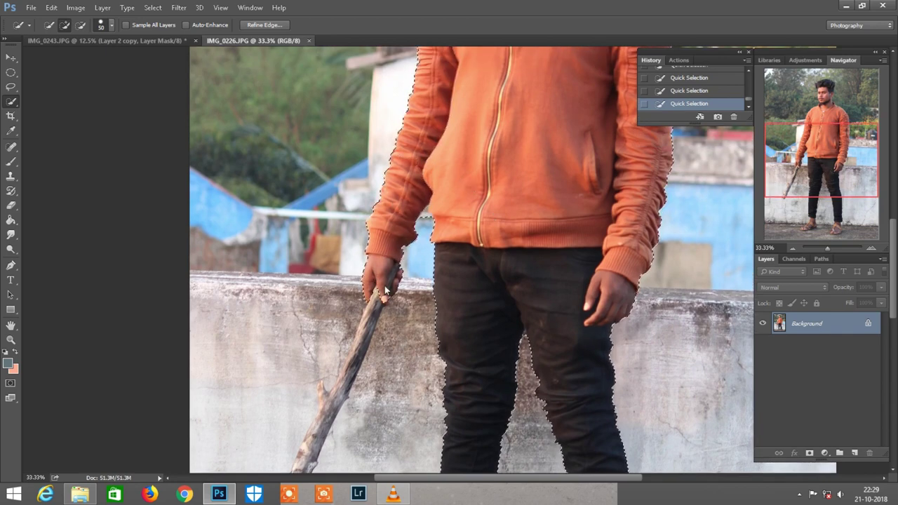
pyautogui.scroll(3, 385, 289)
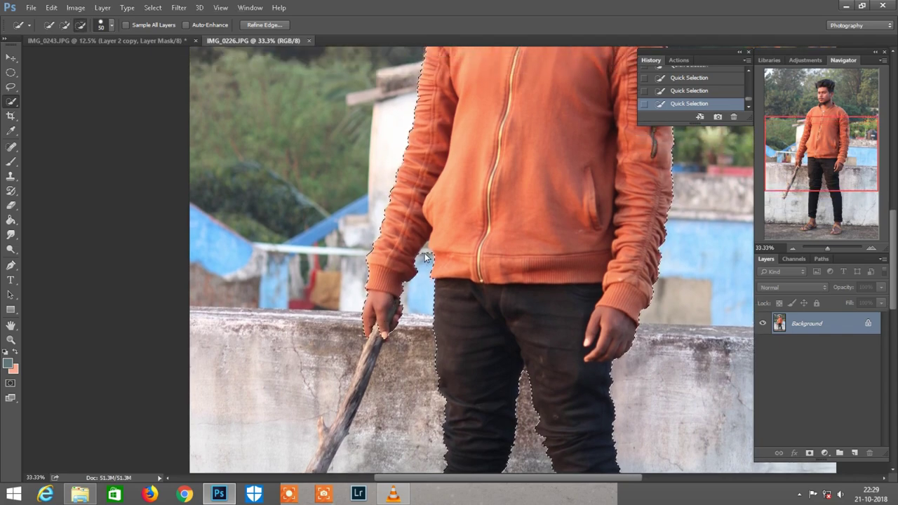
pyautogui.moveTo(859, 151); pyautogui.dragTo(864, 110)
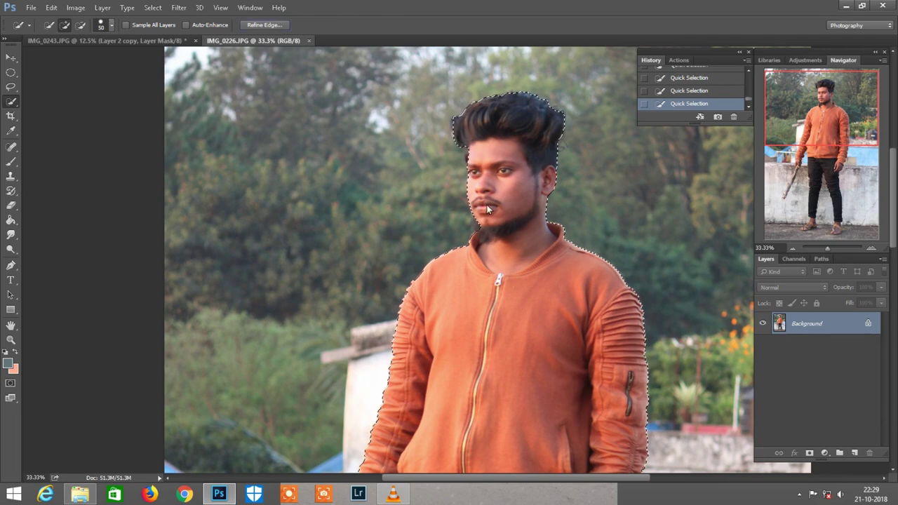
pyautogui.hotkey('ctrl', 'alt', 'r')
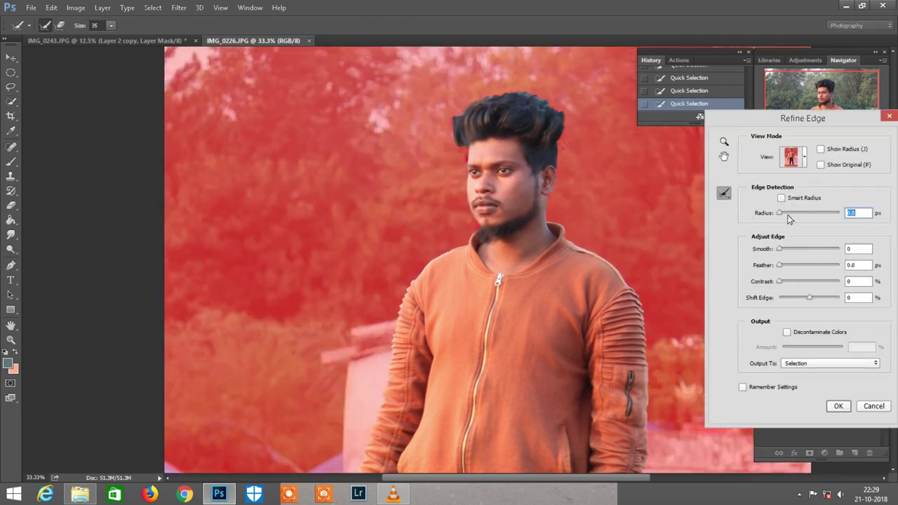
# Enable Smart Radius, enlarge the refine brush, and apply the refined edges
pyautogui.scroll(1, 597, 210)
pyautogui.press(']')
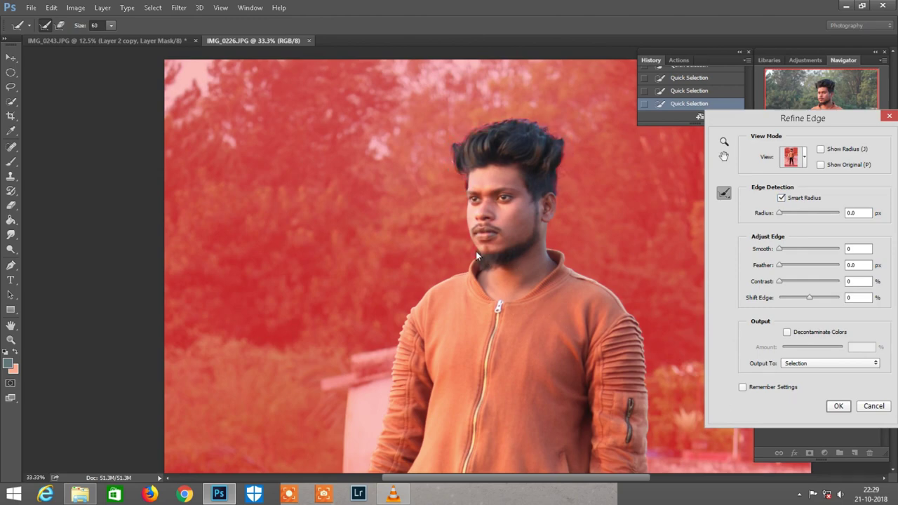
pyautogui.click(838, 406)
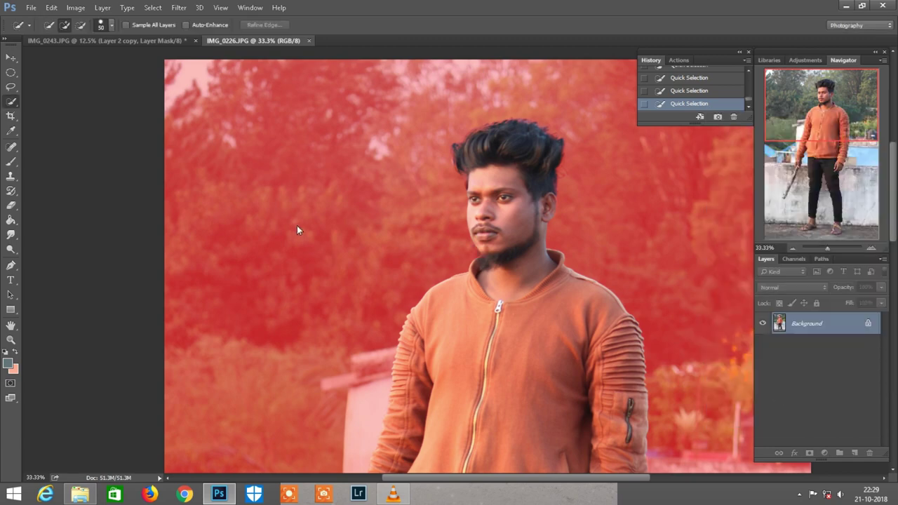
# Drag the selected man into the desert composite and scale him to 70%
pyautogui.click(10, 57)
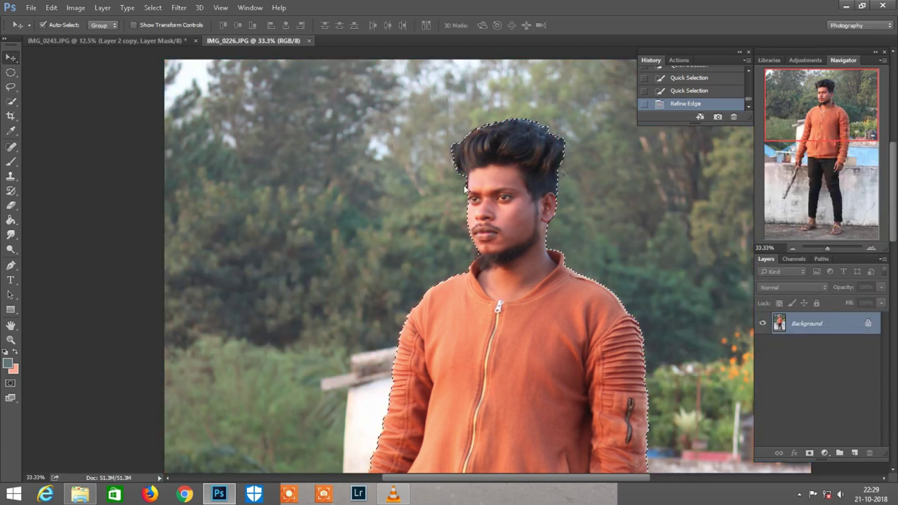
pyautogui.moveTo(470, 140)
pyautogui.mouseDown()
pyautogui.moveTo(165, 42)
pyautogui.moveTo(447, 225)
pyautogui.mouseUp()
pyautogui.click(51, 7)
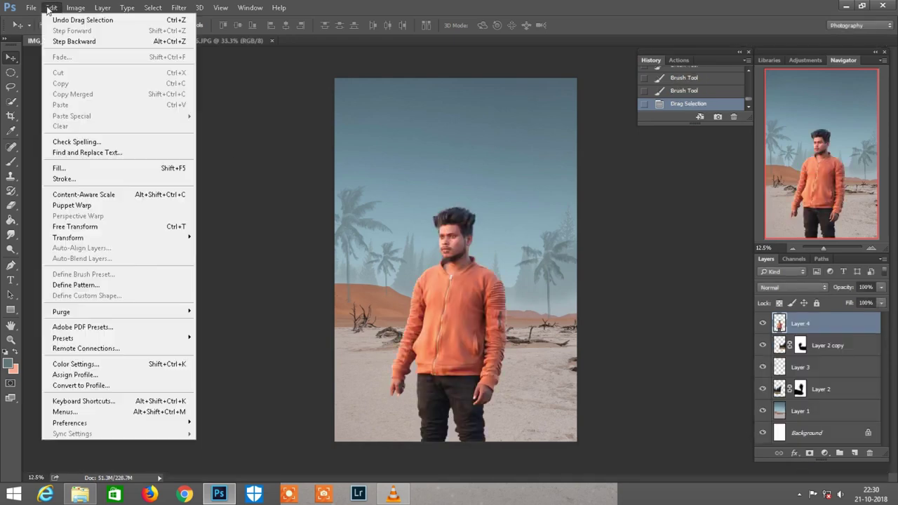
pyautogui.click(94, 228)
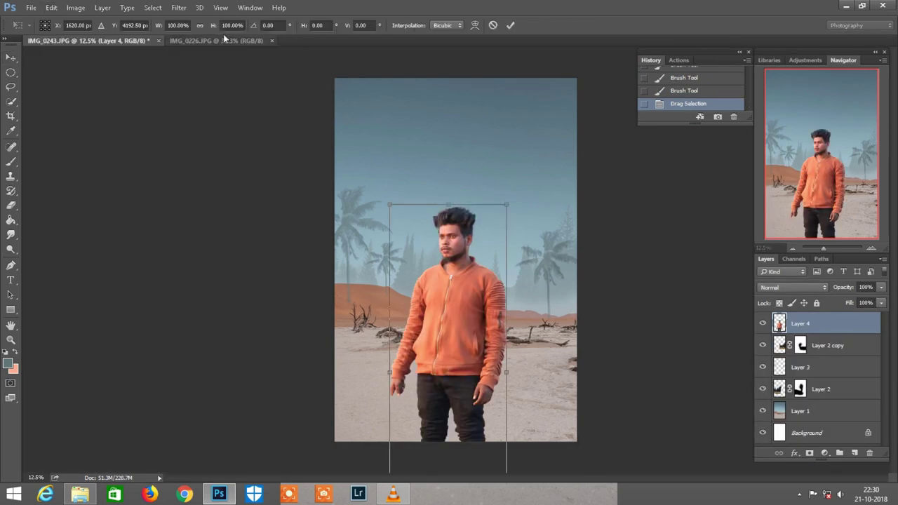
pyautogui.hotkey('ctrl', '-')
pyautogui.click(200, 26)
pyautogui.write('70')
pyautogui.press('Return')
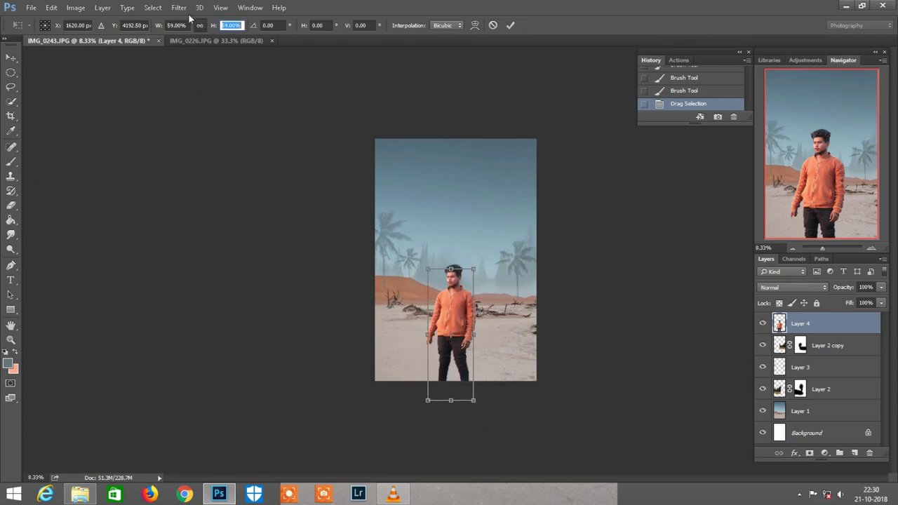
# Move the man up onto the sand and shrink him to 64%
pyautogui.moveTo(460, 311); pyautogui.dragTo(466, 254)
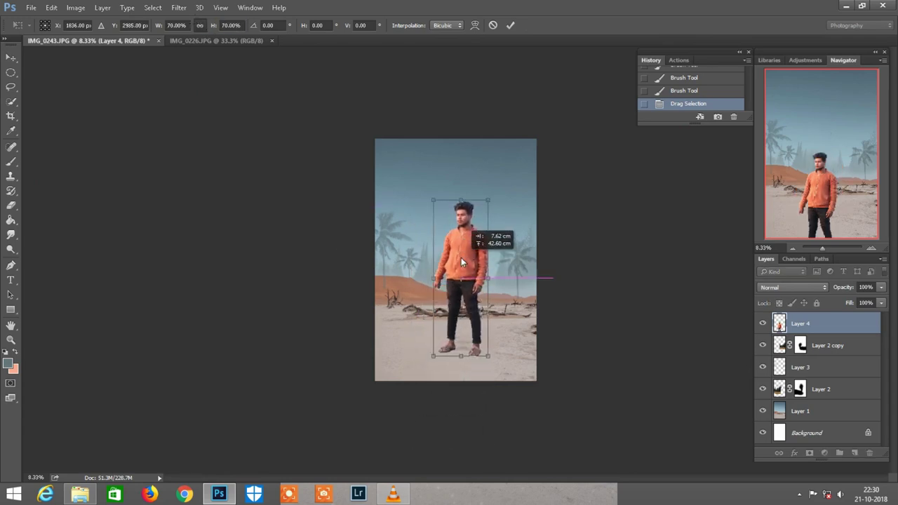
pyautogui.hotkey('ctrl', '+')
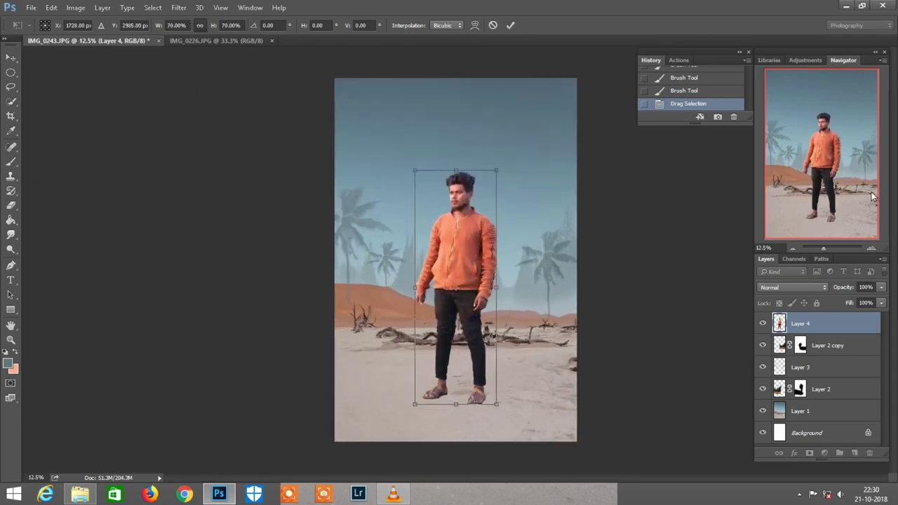
pyautogui.hotkey('ctrl', '+')
pyautogui.moveTo(432, 209); pyautogui.dragTo(439, 184)
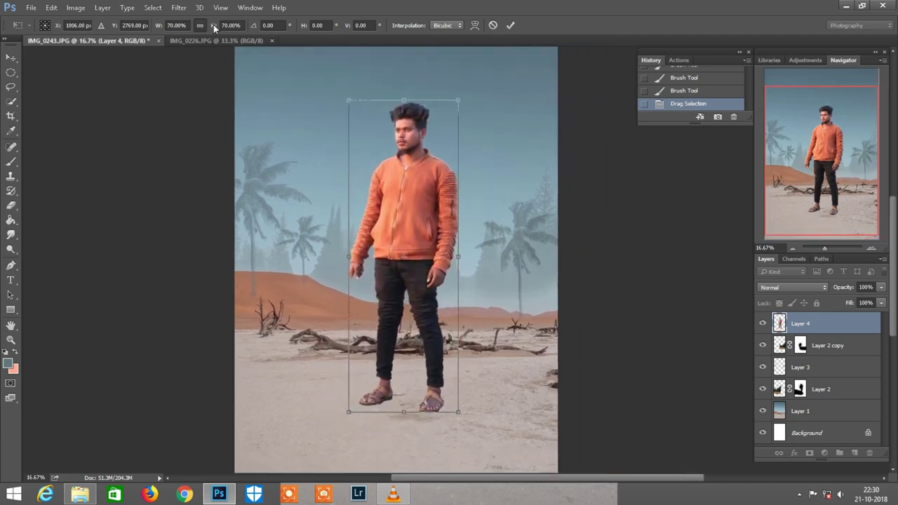
pyautogui.moveTo(213, 25); pyautogui.dragTo(209, 25)
pyautogui.scroll(-3, 417, 165)
pyautogui.scroll(-1, 416, 165)
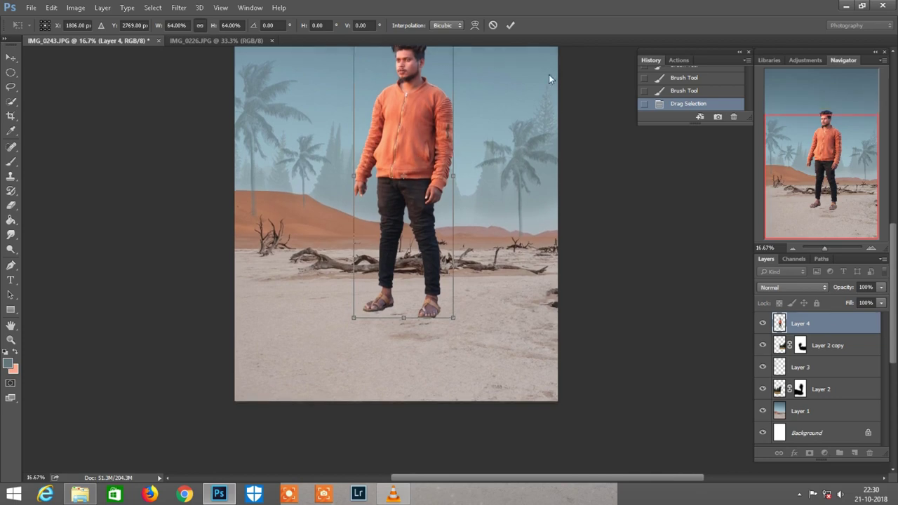
pyautogui.click(510, 26)
# Nudge the man down so he stands on the sand
pyautogui.scroll(-2, 495, 136)
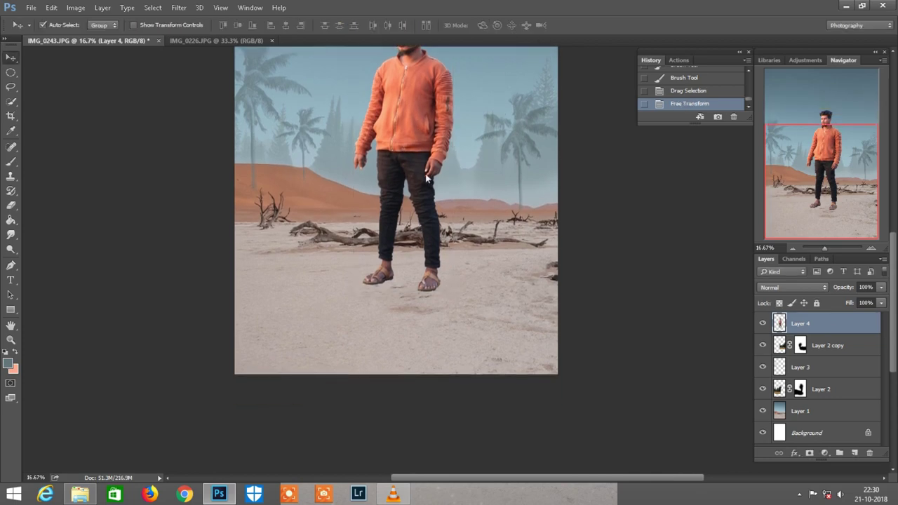
pyautogui.moveTo(413, 155); pyautogui.dragTo(416, 166)
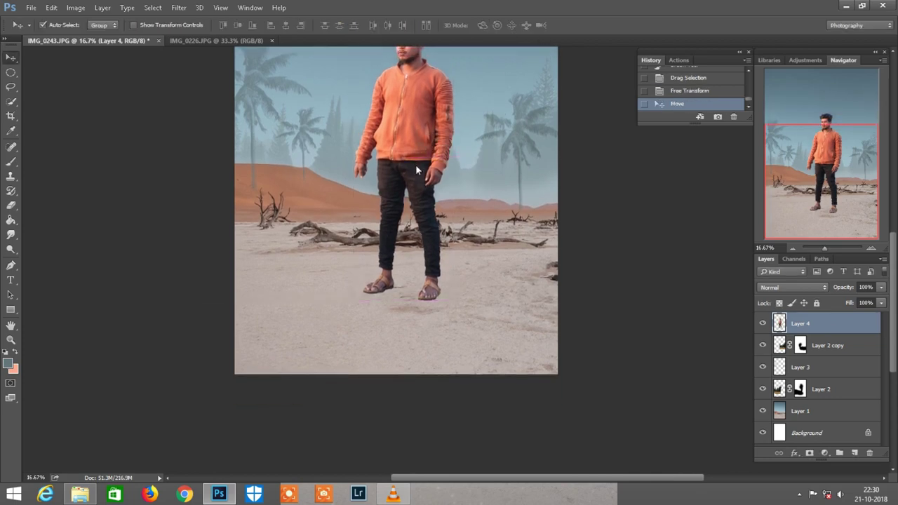
pyautogui.press('ctrl')
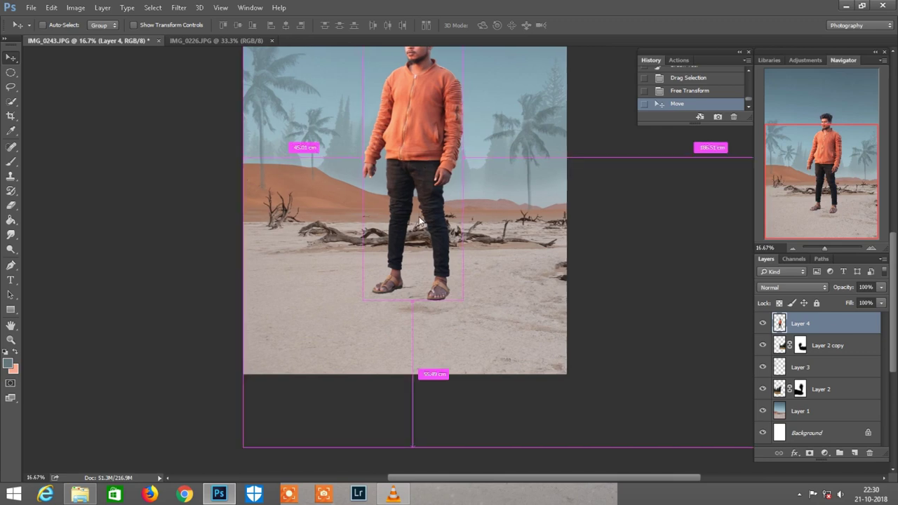
pyautogui.scroll(-1, 418, 223)
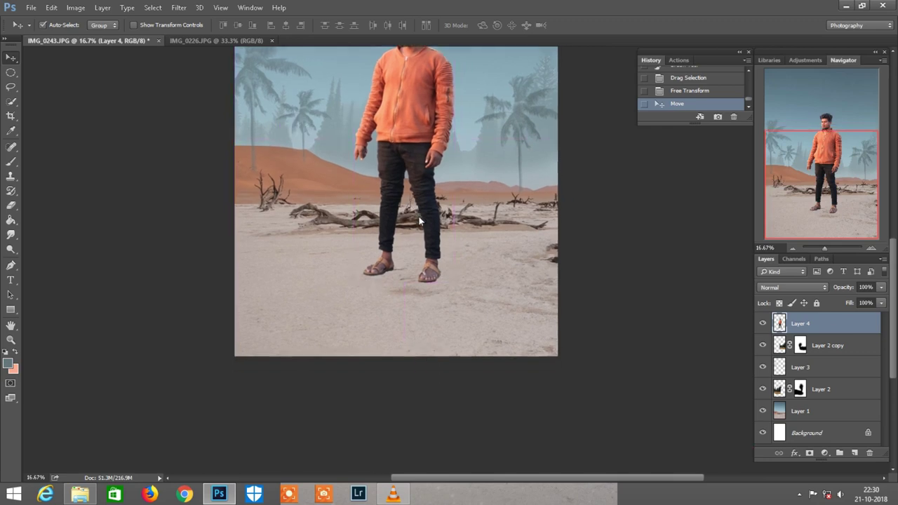
pyautogui.hscroll(-1, 418, 222)
pyautogui.scroll(2, 418, 222)
pyautogui.scroll(1, 419, 221)
pyautogui.scroll(1, 413, 219)
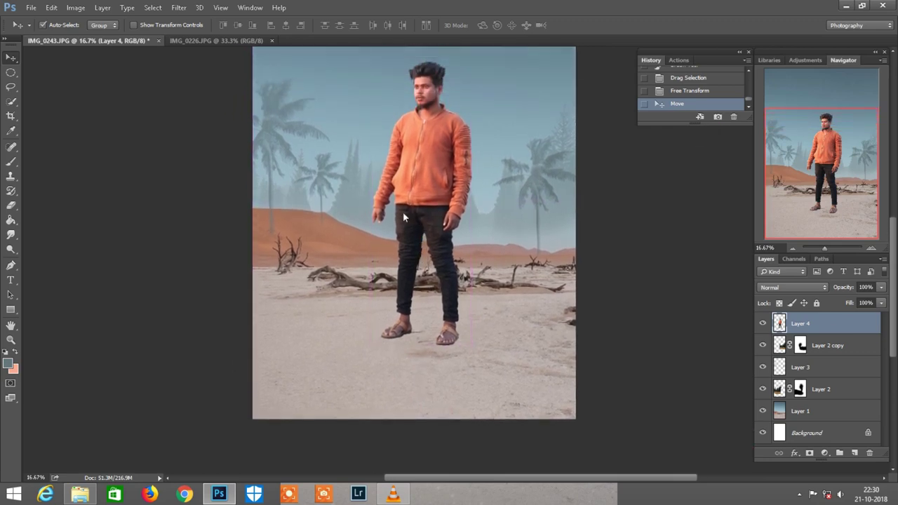
# Enlarge the man to 107% with Free Transform and settle him in his final position
pyautogui.click(51, 8)
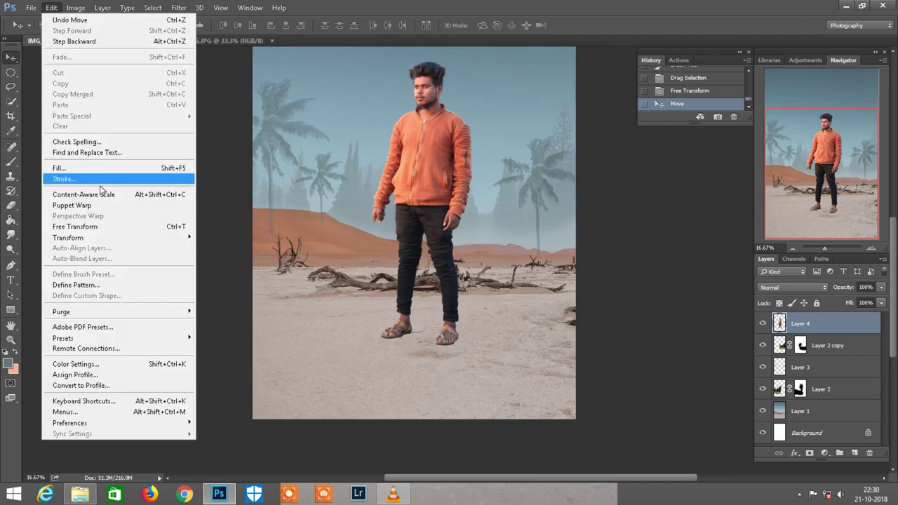
pyautogui.click(97, 224)
pyautogui.hotkey('ctrl', '-')
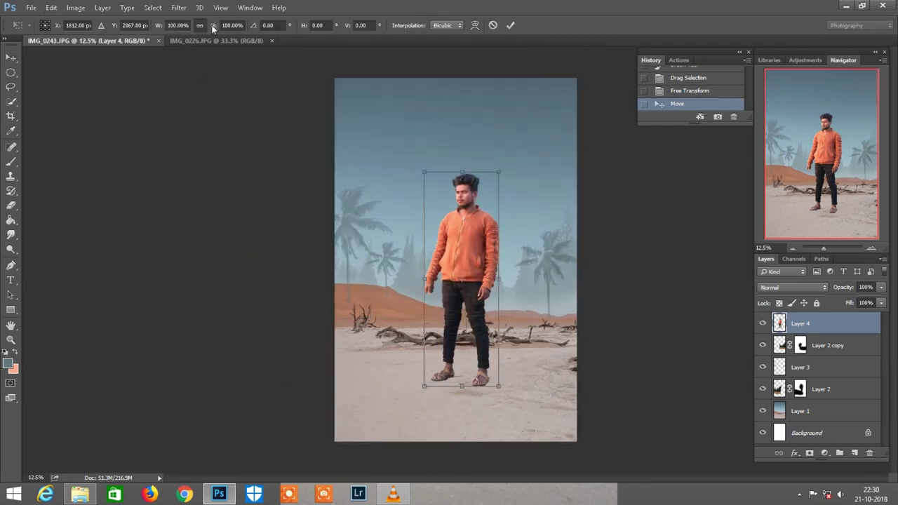
pyautogui.moveTo(203, 25); pyautogui.dragTo(216, 25)
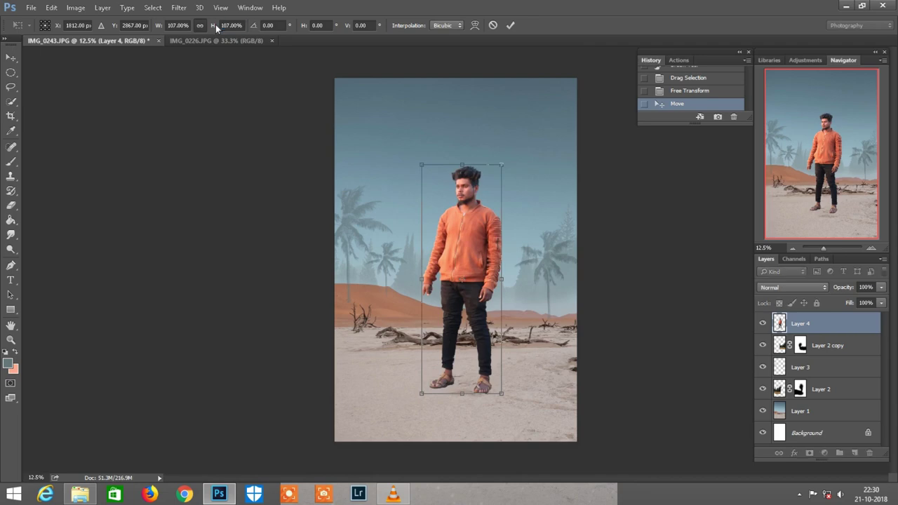
pyautogui.click(511, 25)
pyautogui.hotkey('ctrl', '+')
pyautogui.hotkey('ctrl', '+')
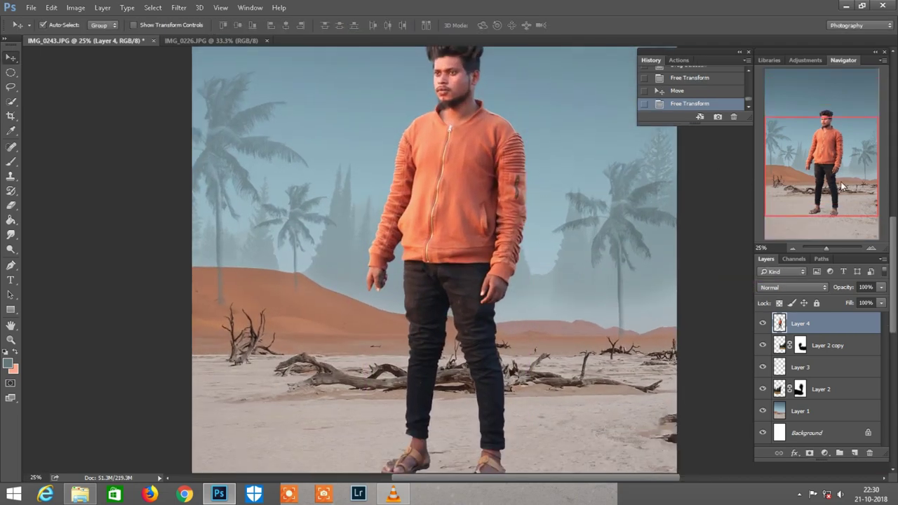
pyautogui.moveTo(844, 186); pyautogui.dragTo(844, 217)
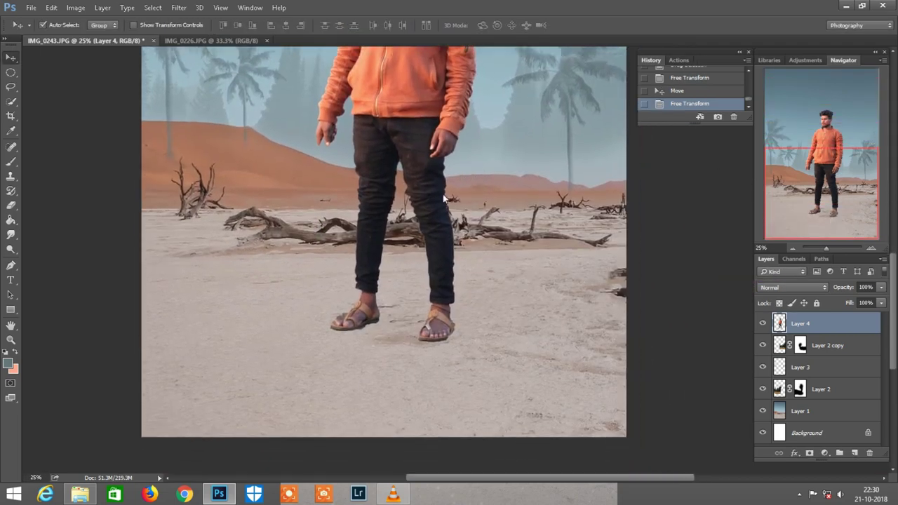
pyautogui.moveTo(431, 186)
pyautogui.mouseDown()
pyautogui.moveTo(436, 179)
pyautogui.moveTo(436, 193)
pyautogui.mouseUp()
# Lasso the man's jeans and feet and copy them to a new layer
pyautogui.scroll(2, 393, 188)
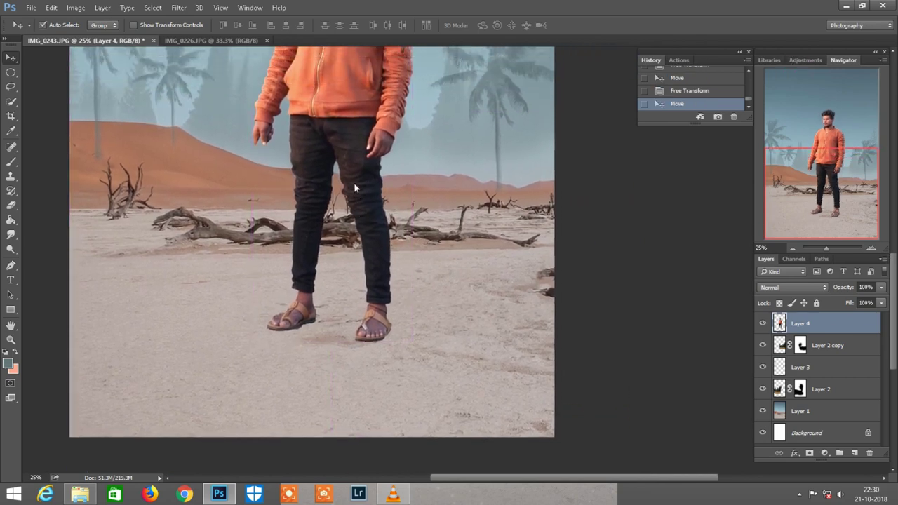
pyautogui.click(11, 86)
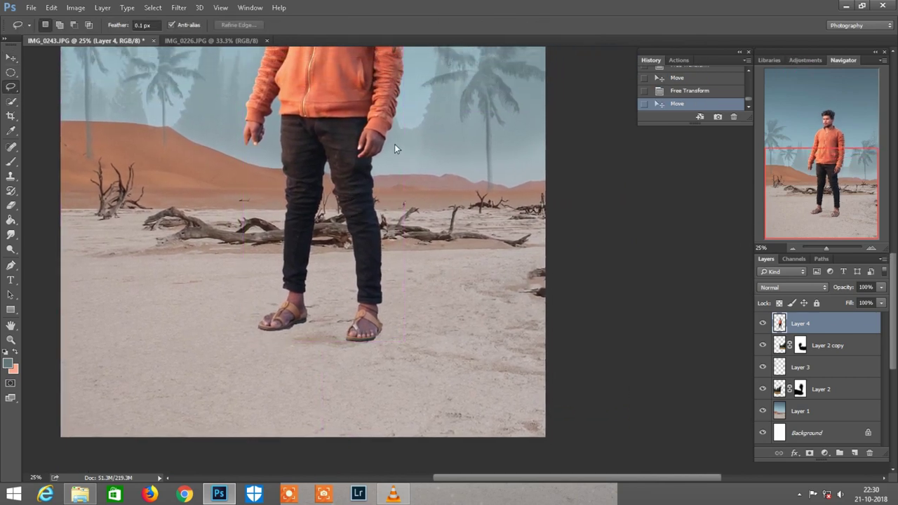
pyautogui.moveTo(394, 144); pyautogui.dragTo(233, 277)
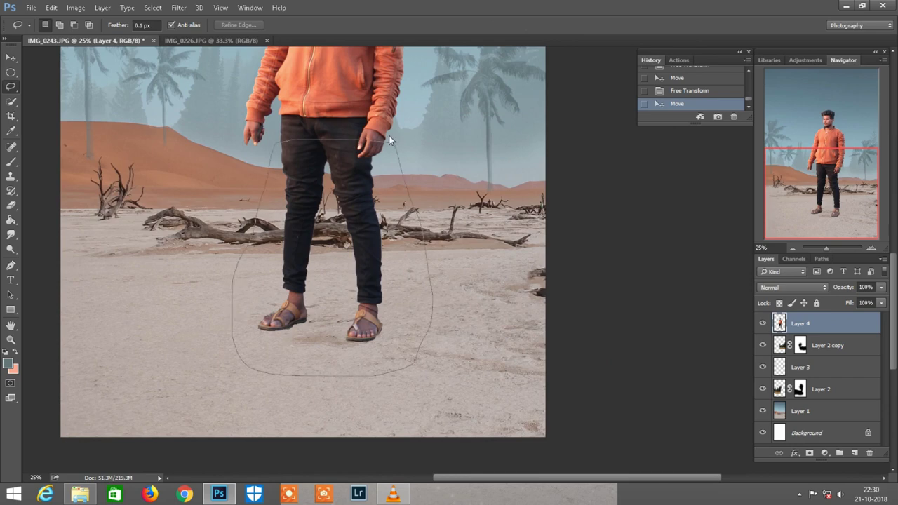
pyautogui.moveTo(389, 135); pyautogui.dragTo(390, 139)
pyautogui.scroll(-1, 519, 232)
pyautogui.hotkey('ctrl', 'j')
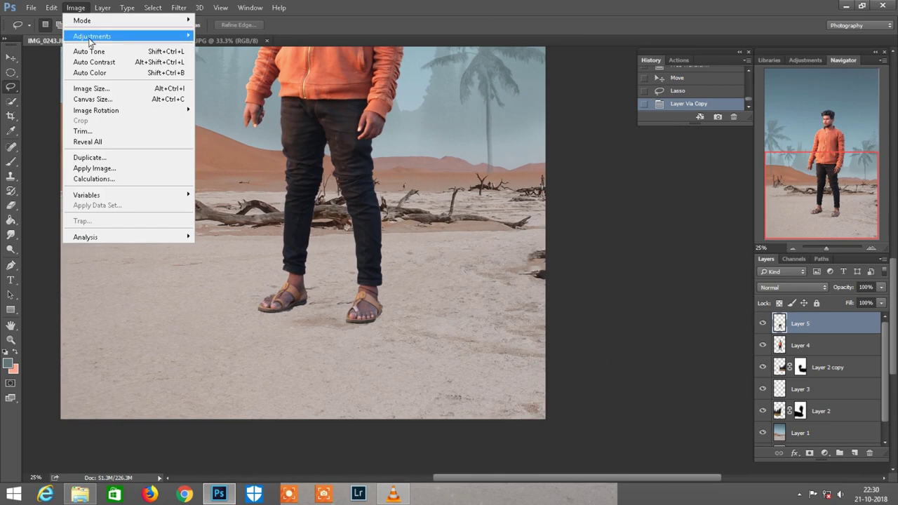
# Darken the copied legs to solid black with Hue/Saturation and move that layer beneath the man
pyautogui.moveTo(92, 36)
pyautogui.click(226, 95)
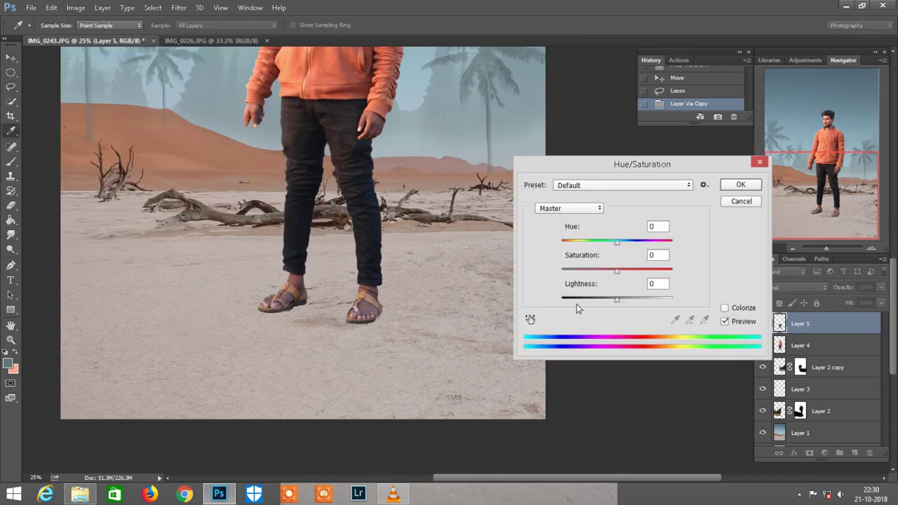
pyautogui.moveTo(600, 298); pyautogui.dragTo(529, 302)
pyautogui.click(750, 187)
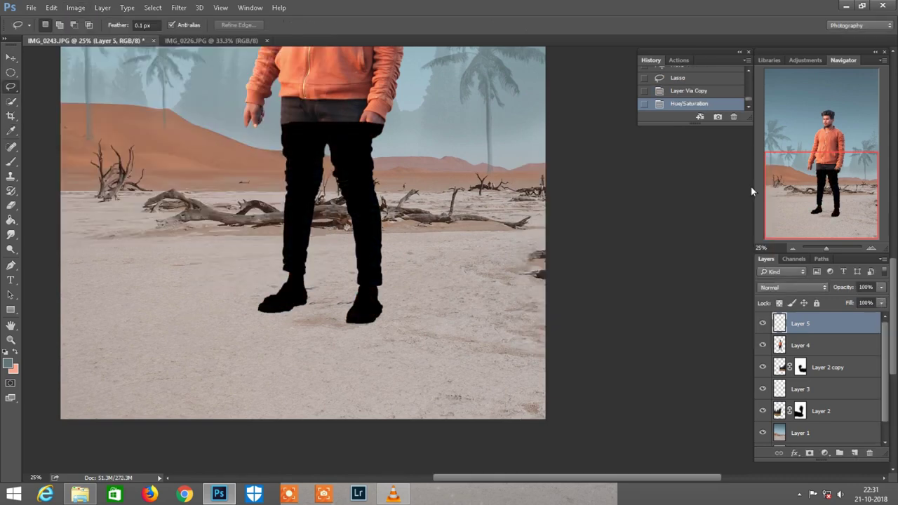
pyautogui.hscroll(2, 428, 224)
pyautogui.scroll(-1, 428, 223)
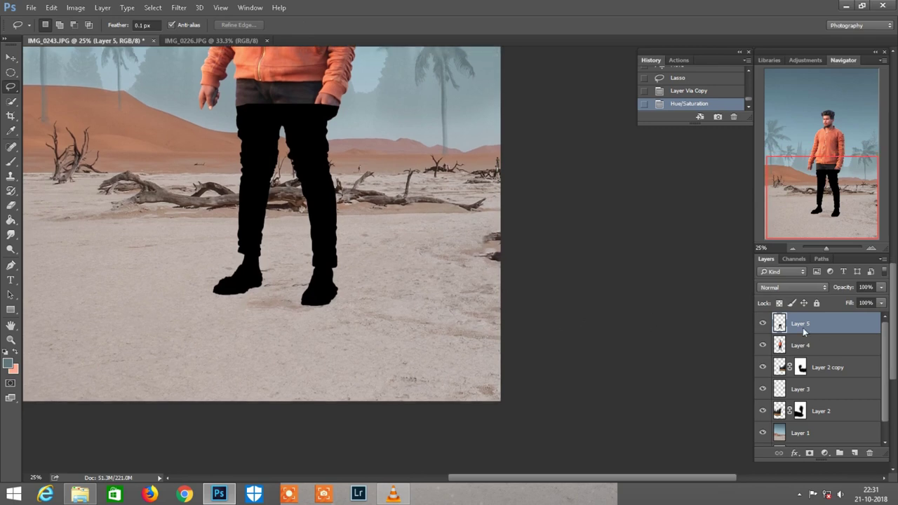
pyautogui.click(11, 57)
pyautogui.moveTo(800, 325); pyautogui.dragTo(792, 354)
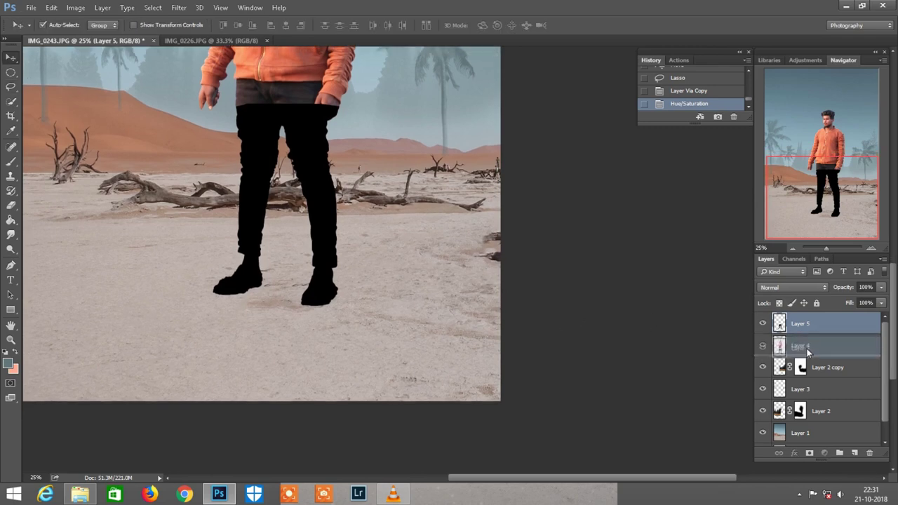
# Skew the black legs layer into a long shadow across the sand
pyautogui.scroll(1, 430, 268)
pyautogui.click(51, 7)
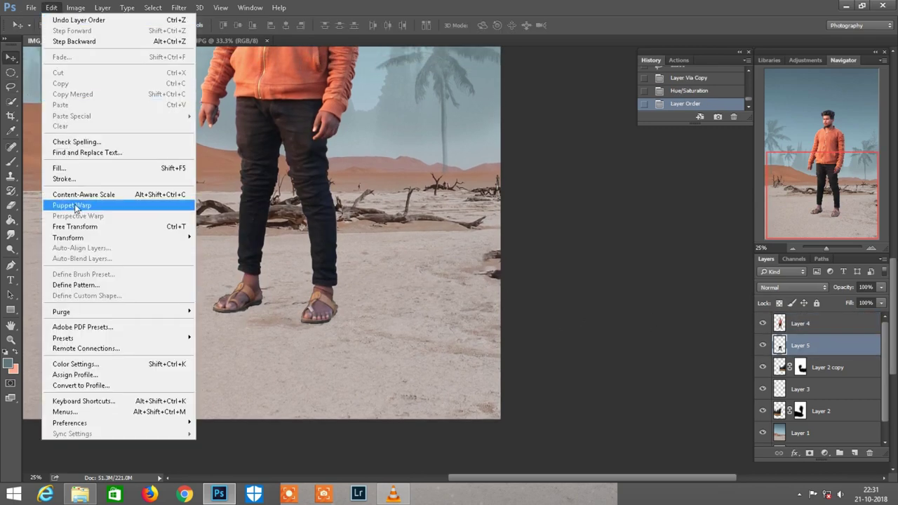
pyautogui.click(82, 226)
pyautogui.scroll(1, 244, 232)
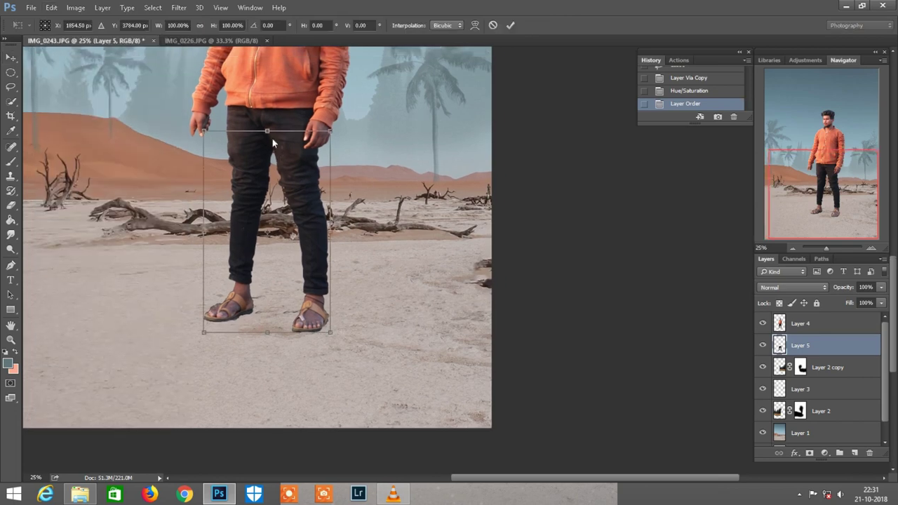
pyautogui.moveTo(269, 133)
pyautogui.mouseDown()
pyautogui.moveTo(513, 238)
pyautogui.moveTo(527, 232)
pyautogui.mouseUp()
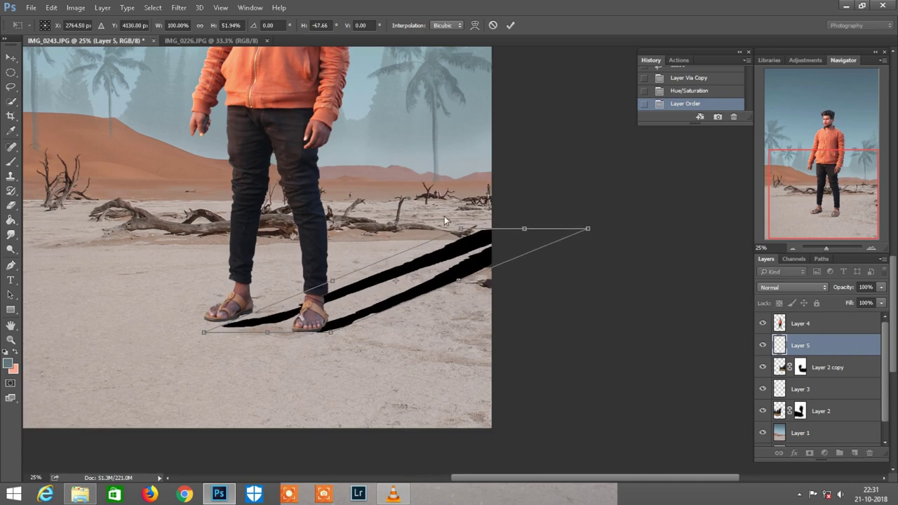
pyautogui.scroll(-1, 444, 216)
pyautogui.hscroll(-2, 442, 218)
pyautogui.scroll(1, 441, 215)
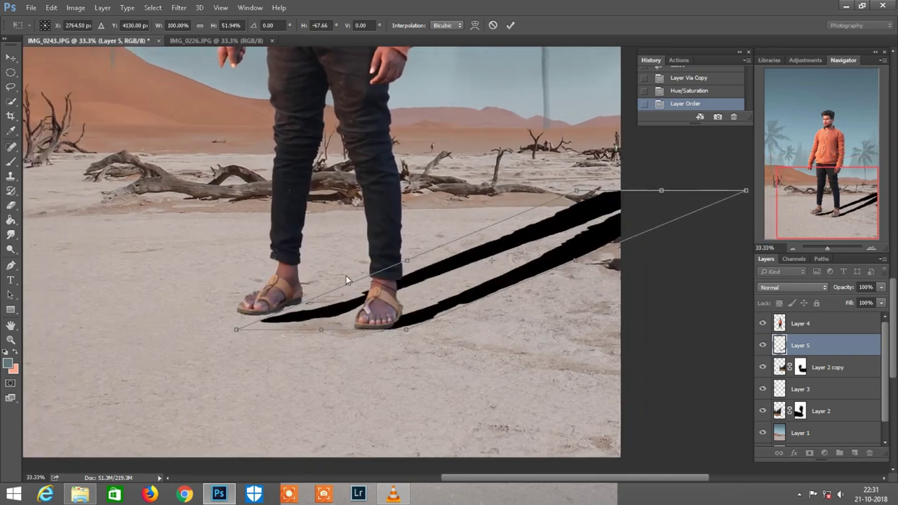
pyautogui.scroll(1, 346, 275)
# Warp the shadow so it meets both of the man's feet
pyautogui.rightClick(337, 299)
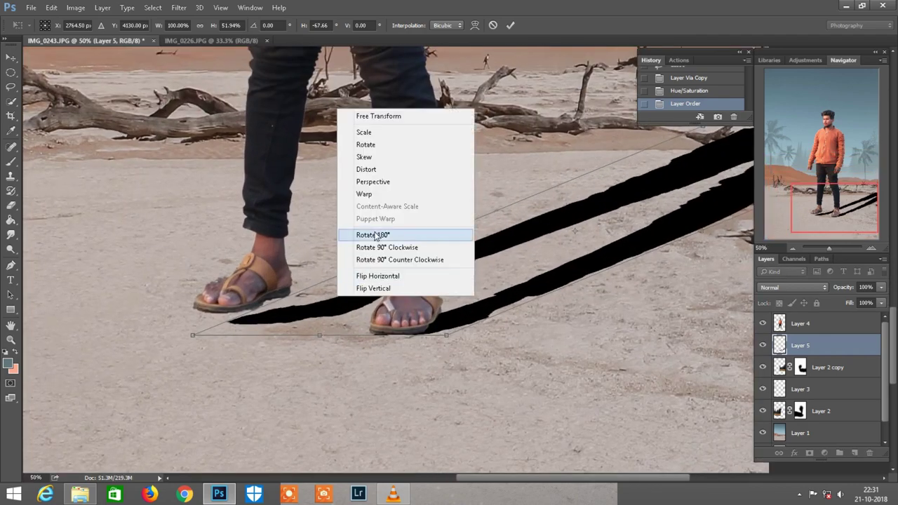
pyautogui.click(361, 197)
pyautogui.moveTo(256, 317); pyautogui.dragTo(230, 303)
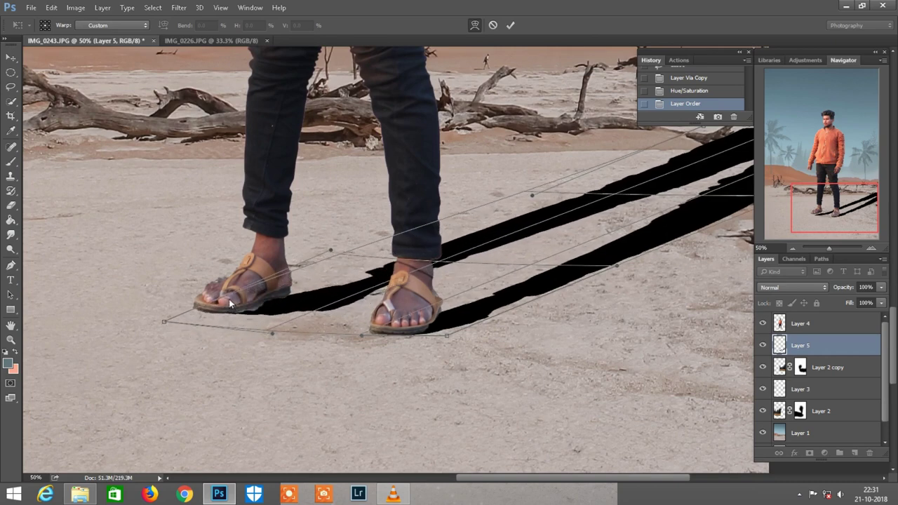
pyautogui.moveTo(446, 317); pyautogui.dragTo(443, 311)
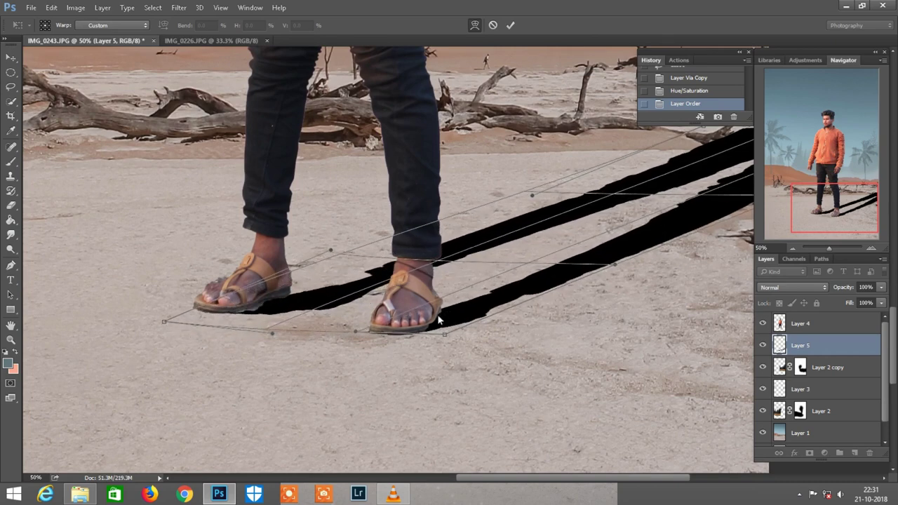
pyautogui.click(509, 30)
# Lower the shadow layer's Fill to 42%
pyautogui.hotkey('ctrl', '-')
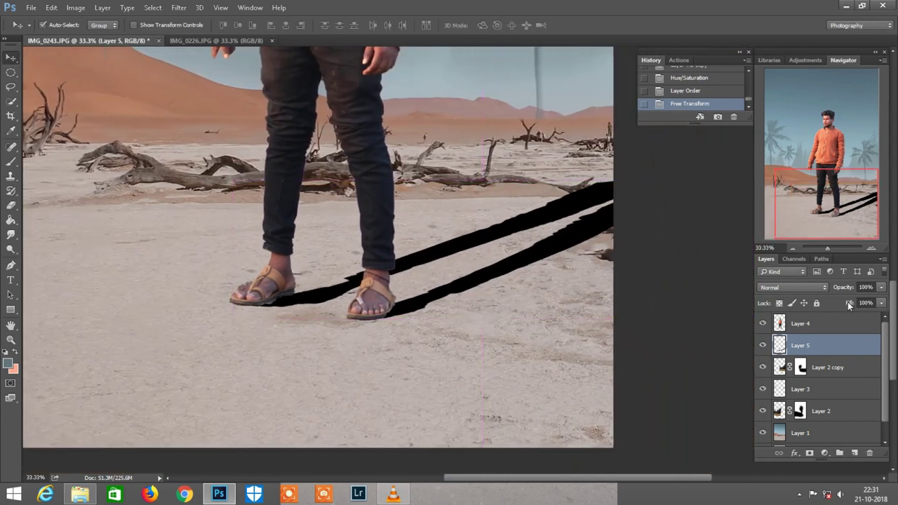
pyautogui.moveTo(848, 302); pyautogui.dragTo(815, 302)
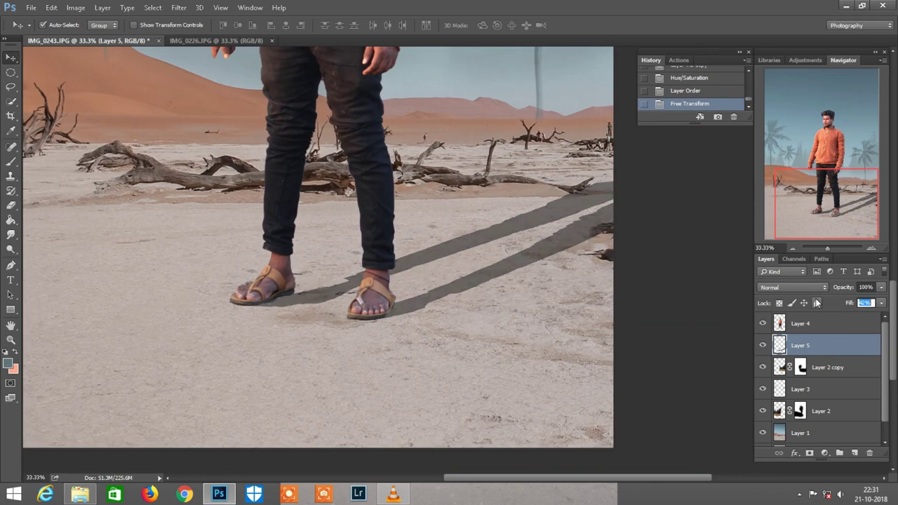
pyautogui.keyDown('alt'); pyautogui.scroll(-1, 606, 236); pyautogui.keyUp('alt')
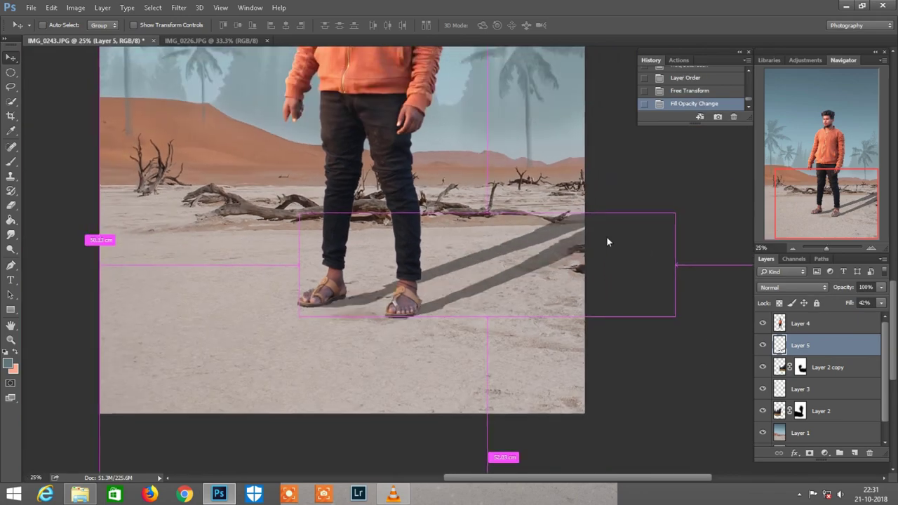
pyautogui.scroll(-2, 607, 237)
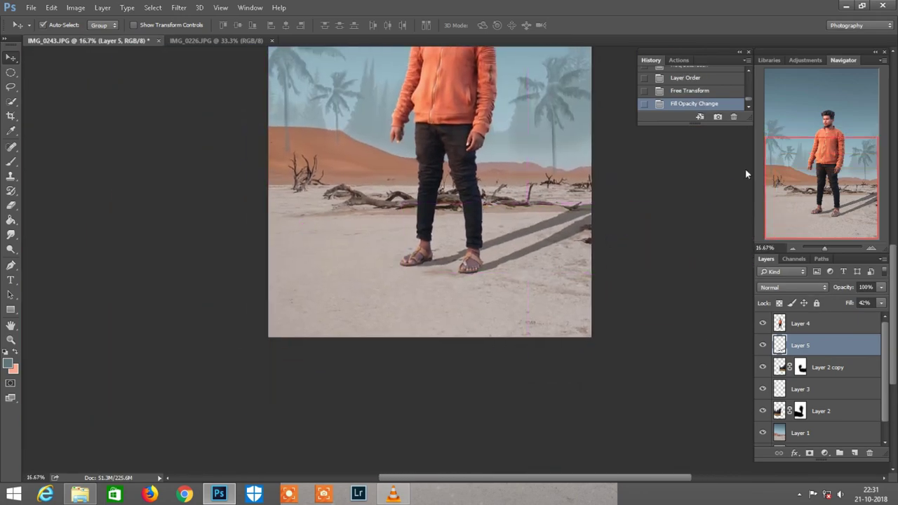
pyautogui.scroll(1, 749, 168)
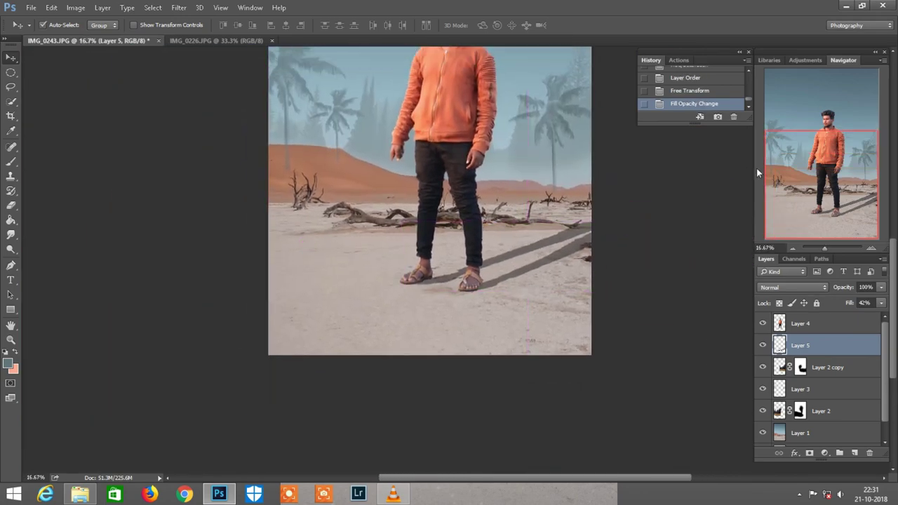
pyautogui.click(247, 41)
# Close the IMG_0226 image and select Layer 4 with the man's cutout
pyautogui.rightClick(247, 41)
pyautogui.click(275, 59)
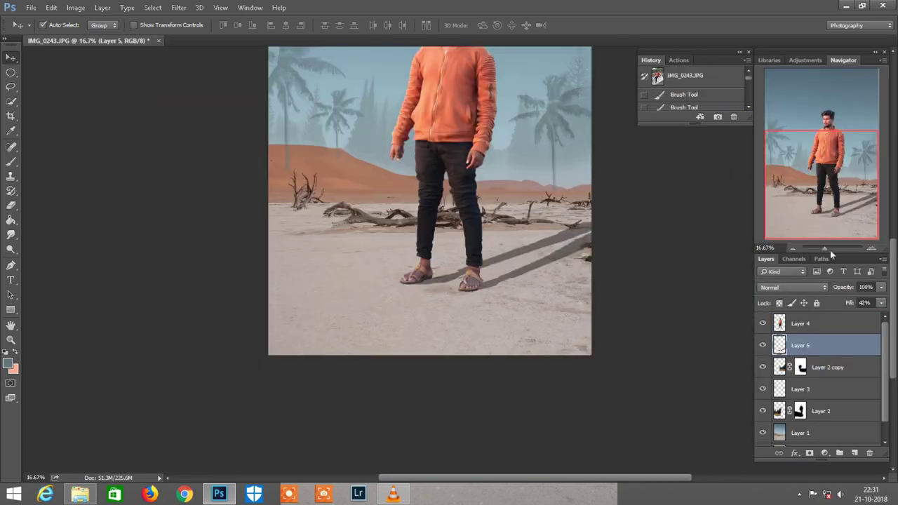
pyautogui.scroll(3, 452, 214)
pyautogui.scroll(1, 453, 214)
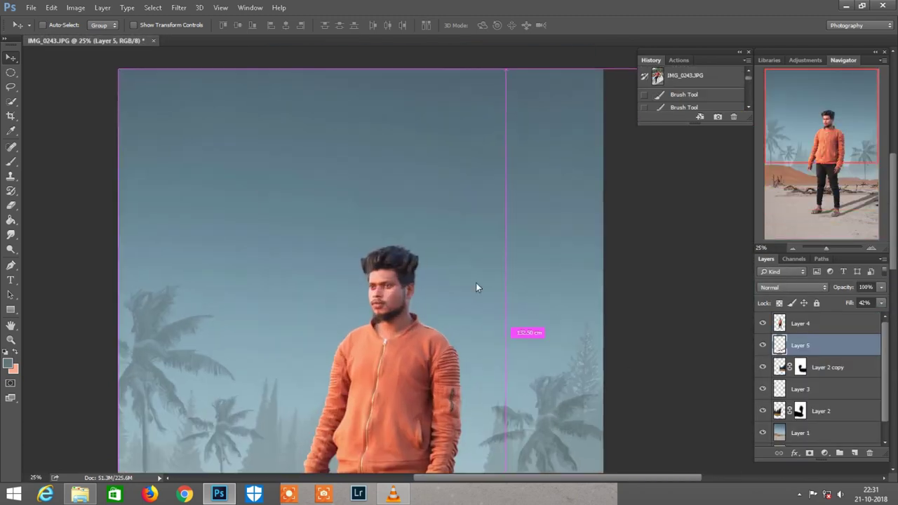
pyautogui.click(800, 323)
pyautogui.scroll(1, 341, 260)
pyautogui.scroll(1, 341, 260)
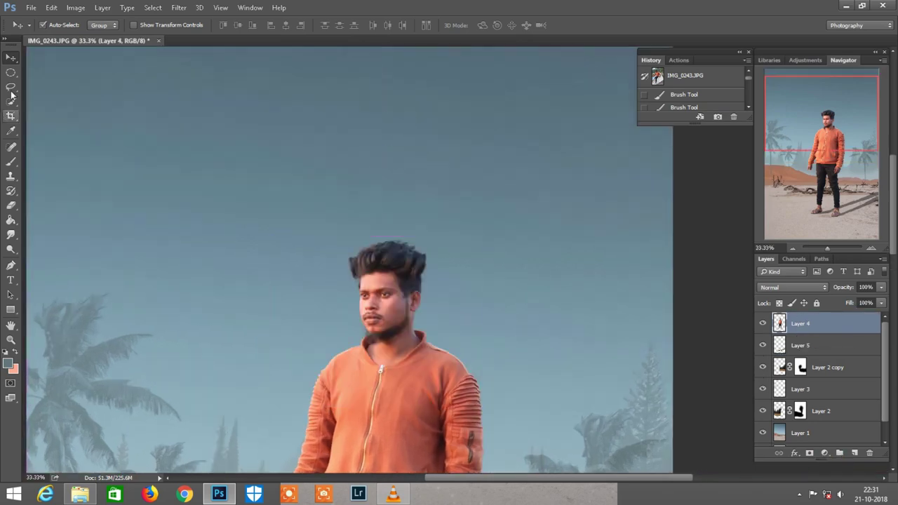
# Lasso the man's hair onto a new layer and scale it to 106%
pyautogui.press('l')
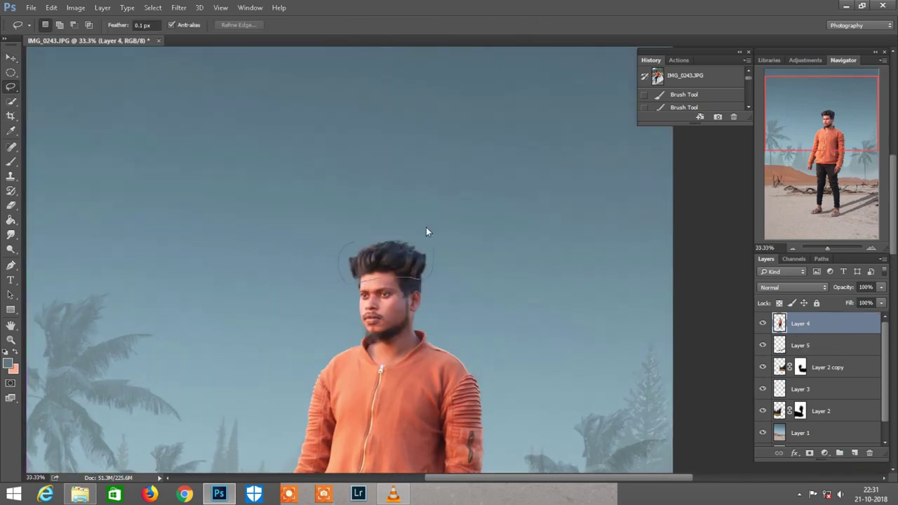
pyautogui.moveTo(352, 244); pyautogui.dragTo(447, 281)
pyautogui.hotkey('ctrl', 'j')
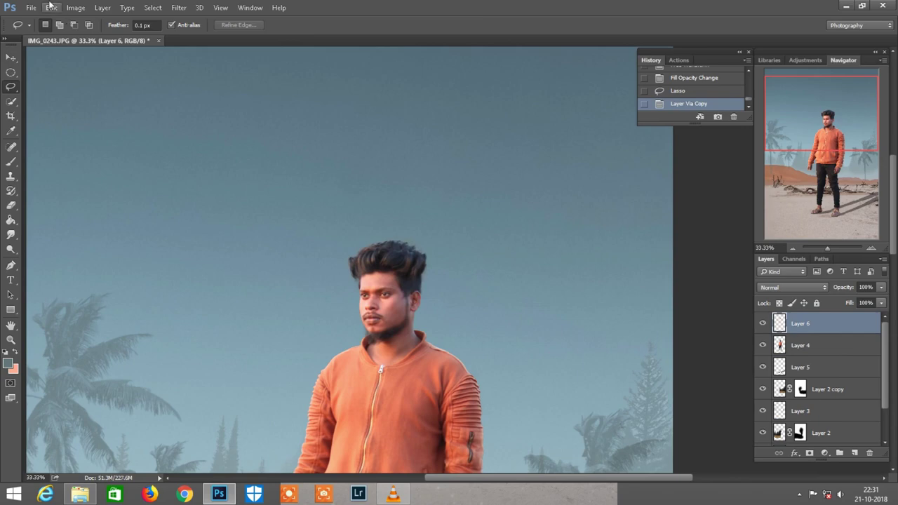
pyautogui.click(51, 7)
pyautogui.click(75, 226)
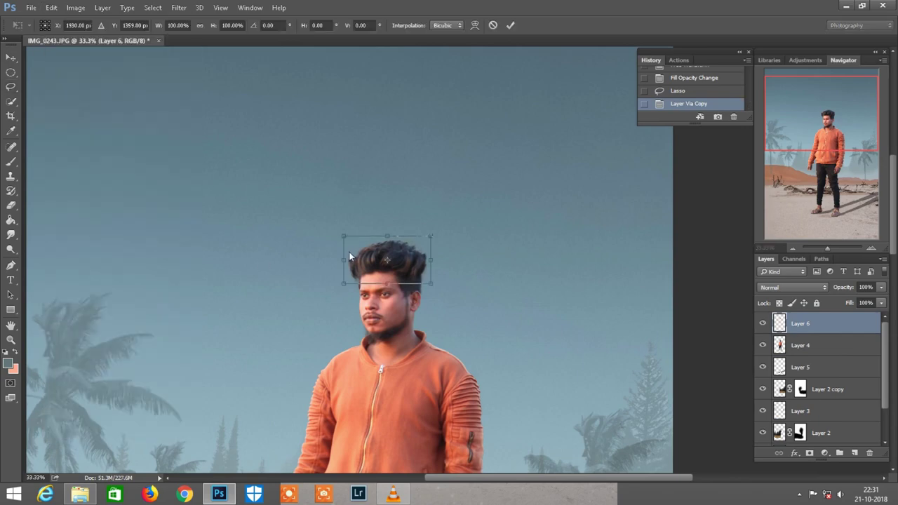
pyautogui.click(200, 25)
pyautogui.moveTo(213, 25); pyautogui.dragTo(226, 25)
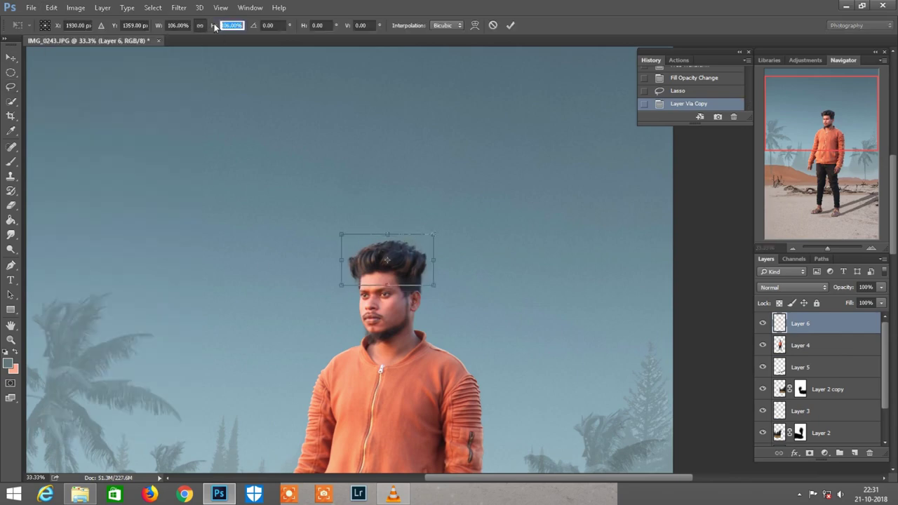
pyautogui.scroll(1, 382, 269)
# Warp the hair copy upward and outward so it looks taller and fuller
pyautogui.rightClick(381, 269)
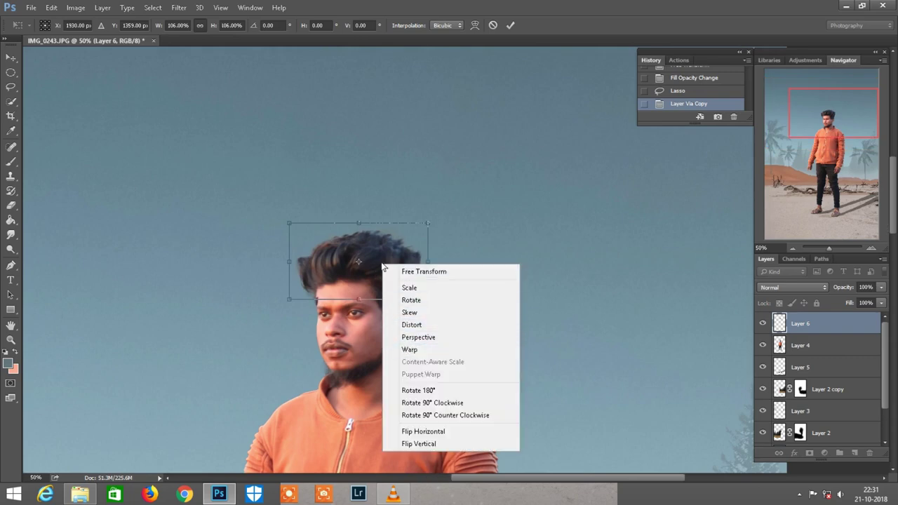
pyautogui.click(410, 349)
pyautogui.moveTo(371, 260); pyautogui.dragTo(355, 226)
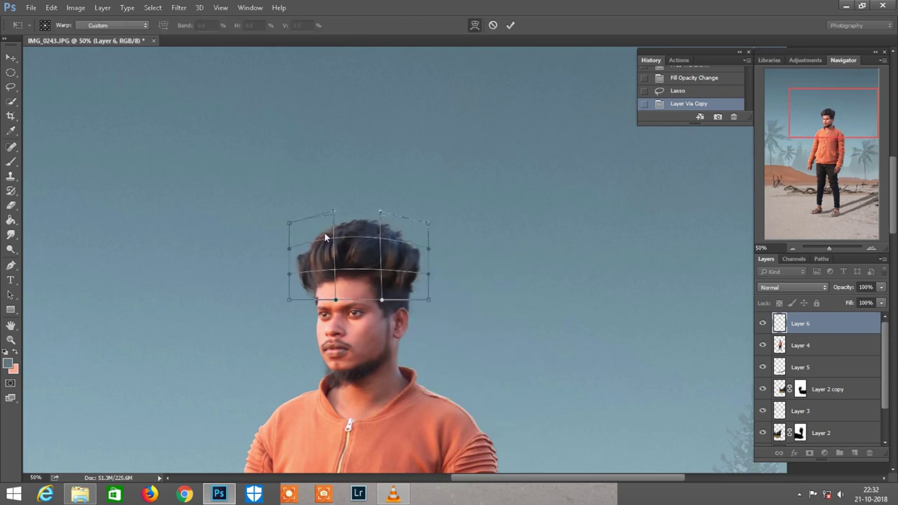
pyautogui.moveTo(301, 230); pyautogui.dragTo(280, 236)
pyautogui.moveTo(390, 234)
pyautogui.mouseDown()
pyautogui.moveTo(392, 264)
pyautogui.moveTo(382, 264)
pyautogui.mouseUp()
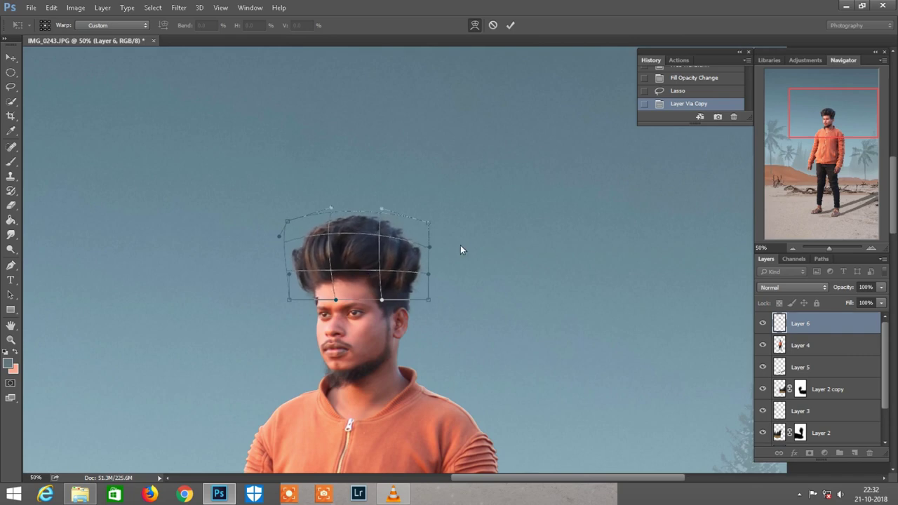
pyautogui.scroll(-1, 460, 244)
pyautogui.hscroll(-2, 460, 245)
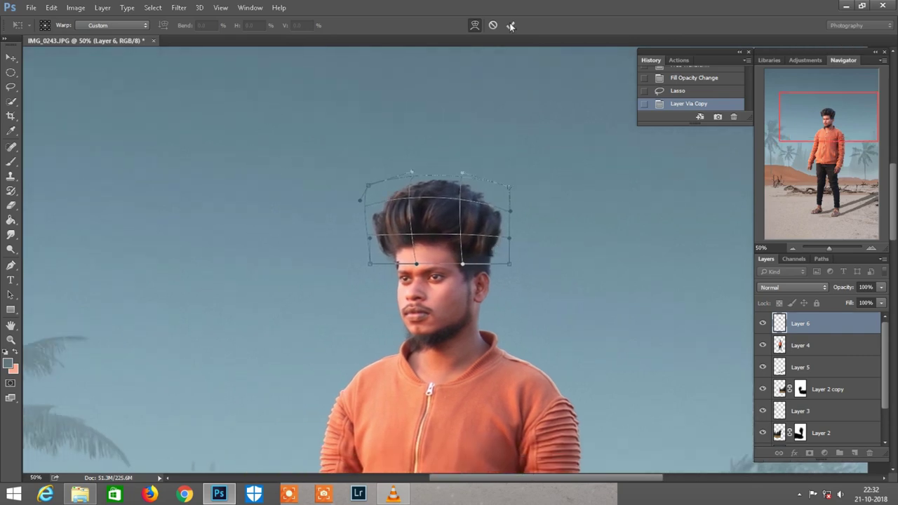
pyautogui.click(510, 26)
# Erase the stray edges and left wisp around the warped hair
pyautogui.click(10, 205)
pyautogui.scroll(-1, 363, 204)
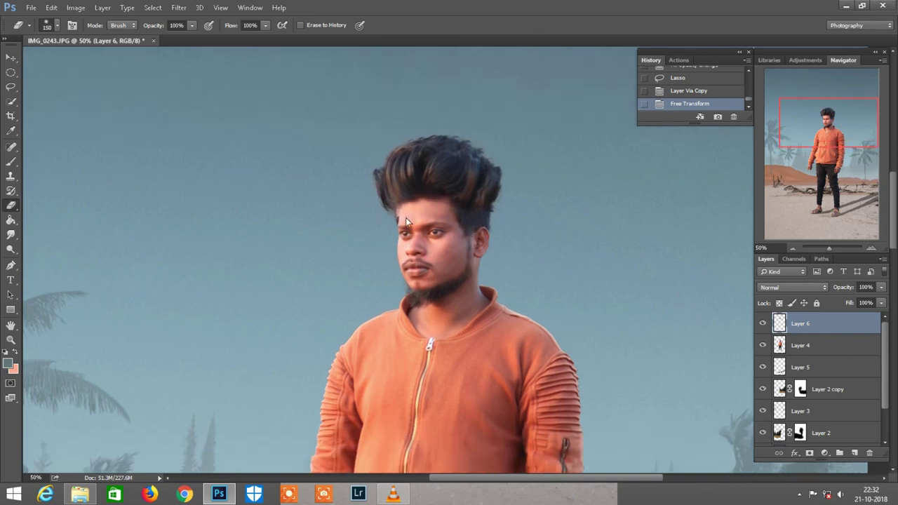
pyautogui.moveTo(383, 225); pyautogui.dragTo(445, 212)
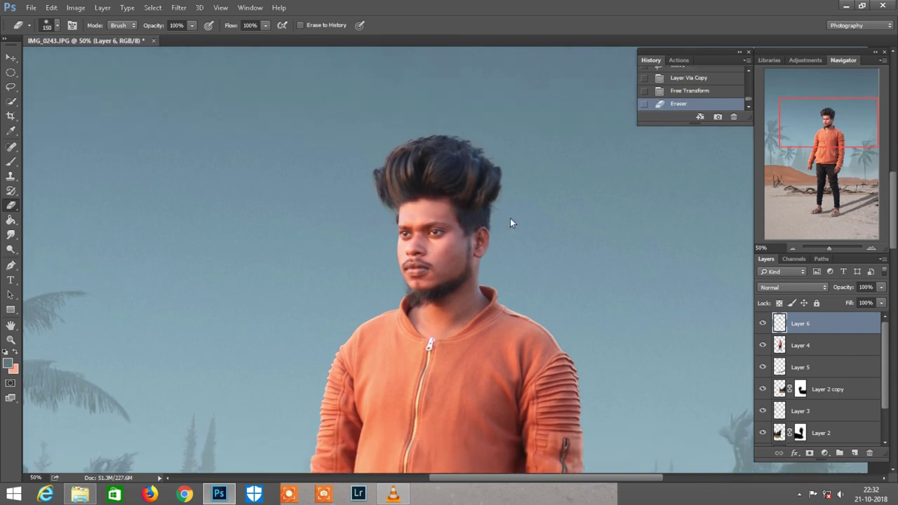
pyautogui.moveTo(510, 223); pyautogui.dragTo(413, 232)
pyautogui.moveTo(360, 189); pyautogui.dragTo(362, 195)
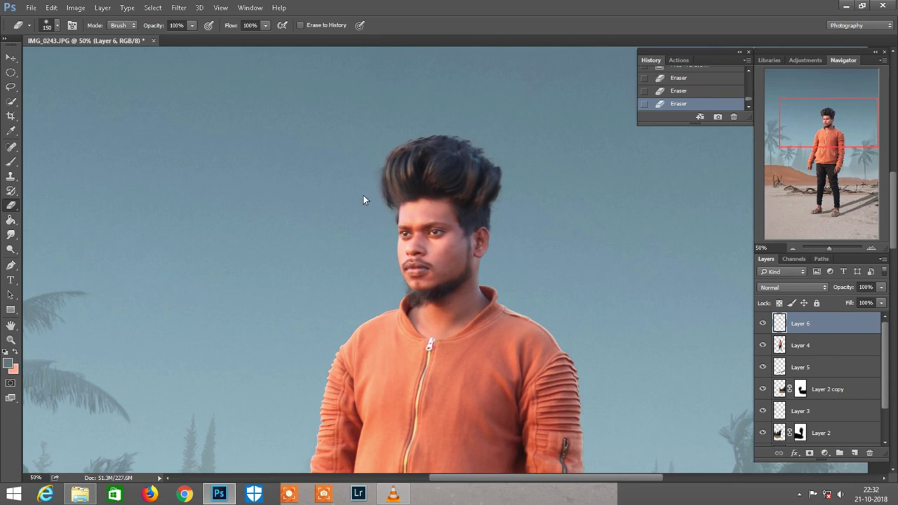
pyautogui.scroll(-1, 570, 247)
pyautogui.scroll(-2, 571, 247)
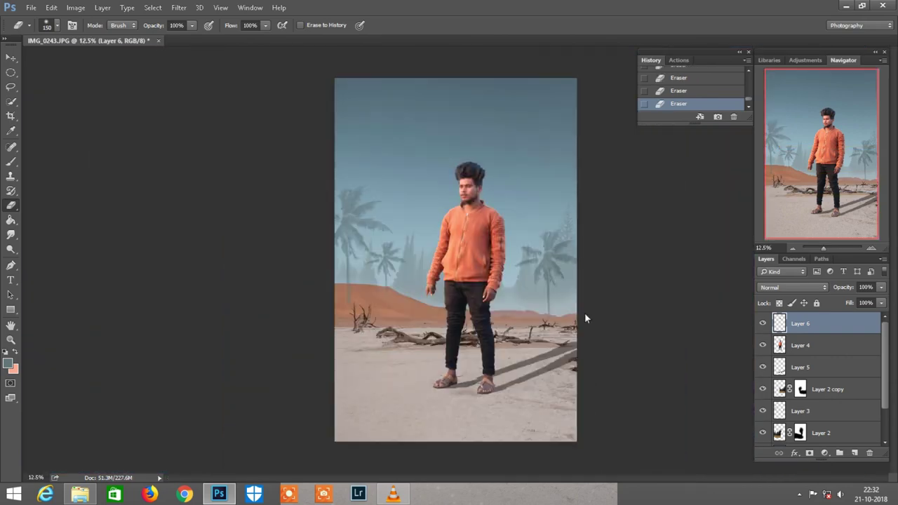
pyautogui.click(80, 495)
# Open CEFM.jpg and apply Camera Raw: Highlights -100, Clarity +25, Blacks -12, Shadows +39
pyautogui.moveTo(261, 81)
pyautogui.mouseDown()
pyautogui.moveTo(266, 324)
pyautogui.moveTo(479, 42)
pyautogui.mouseUp()
pyautogui.click(179, 8)
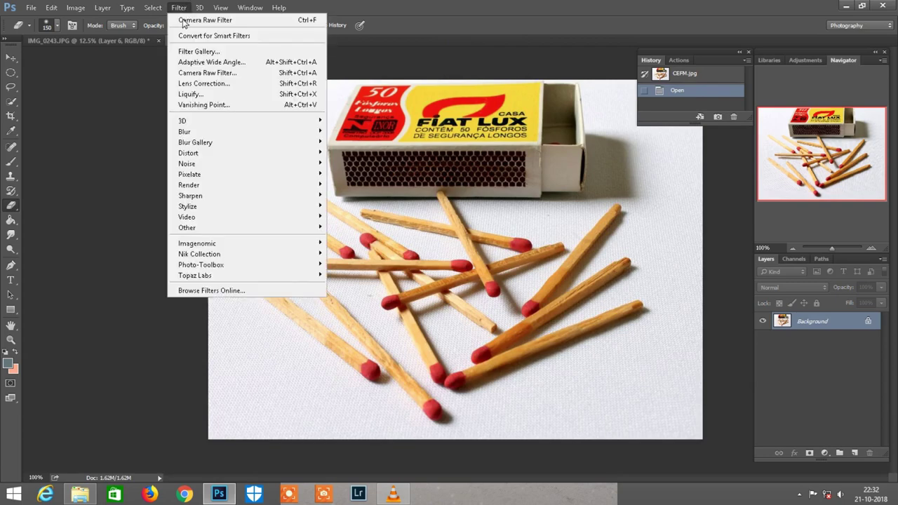
pyautogui.click(196, 69)
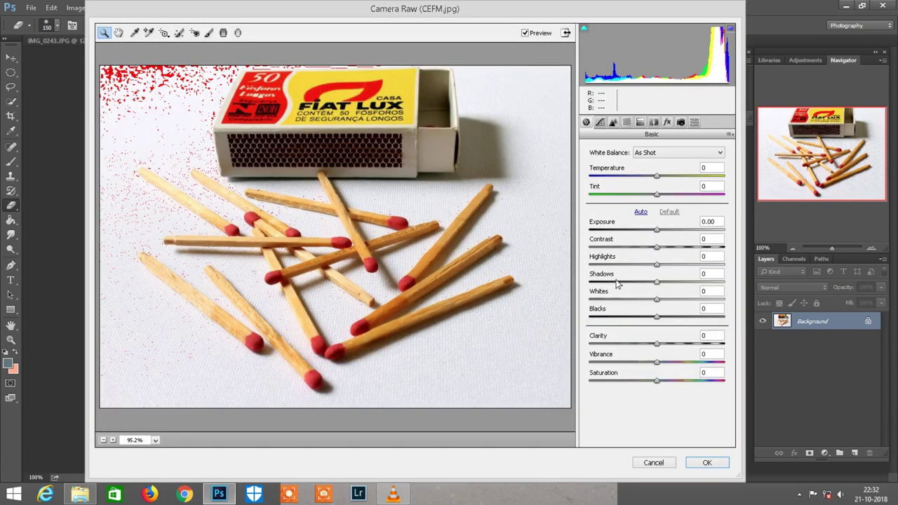
pyautogui.moveTo(611, 265); pyautogui.dragTo(568, 260)
pyautogui.moveTo(658, 345); pyautogui.dragTo(676, 346)
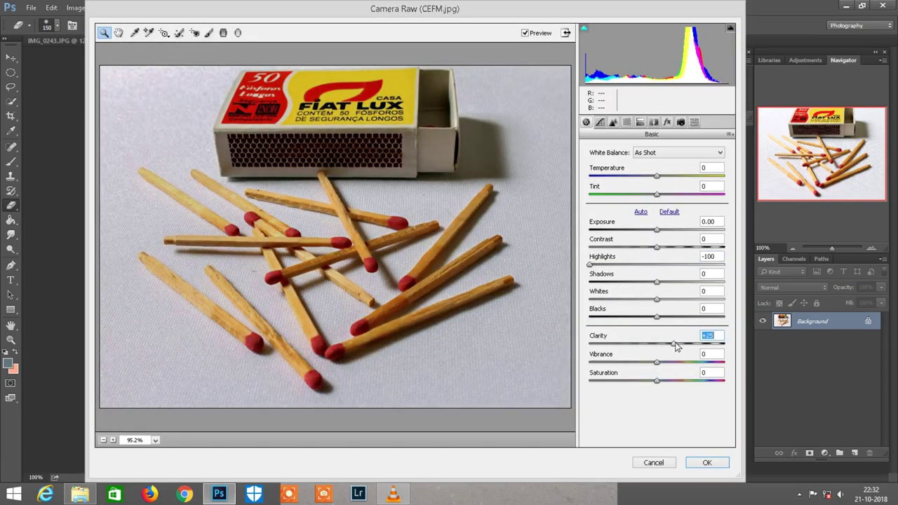
pyautogui.moveTo(656, 317); pyautogui.dragTo(649, 317)
pyautogui.moveTo(656, 282); pyautogui.dragTo(682, 282)
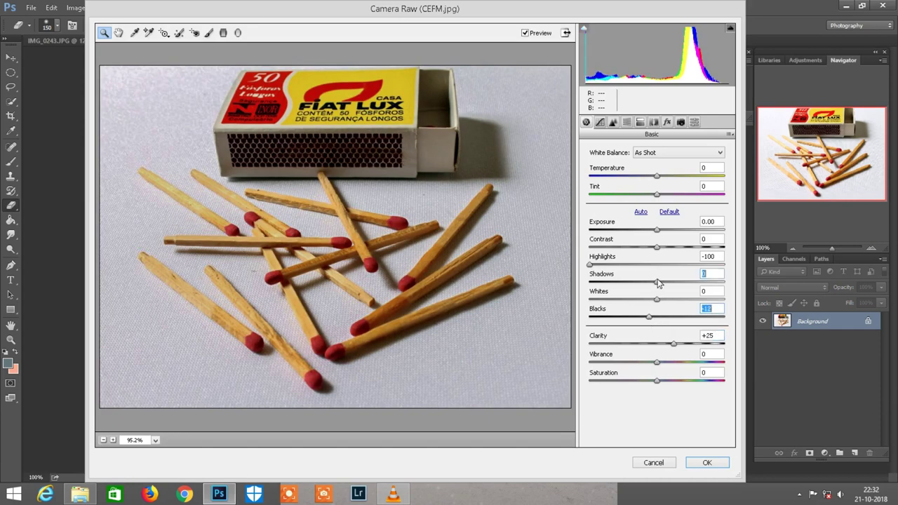
pyautogui.click(710, 463)
# Magic-erase the white and grey background around the matches, then return to the plain Eraser
pyautogui.rightClick(15, 205)
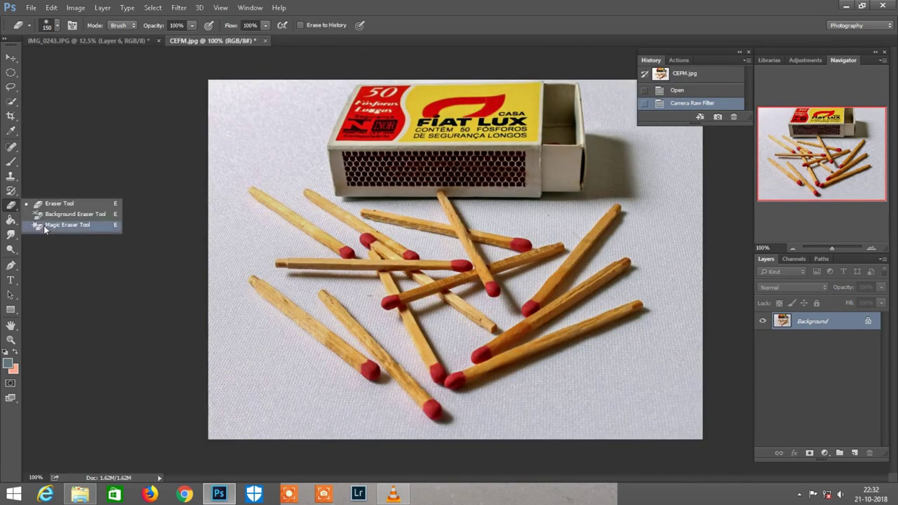
pyautogui.click(43, 225)
pyautogui.click(269, 143)
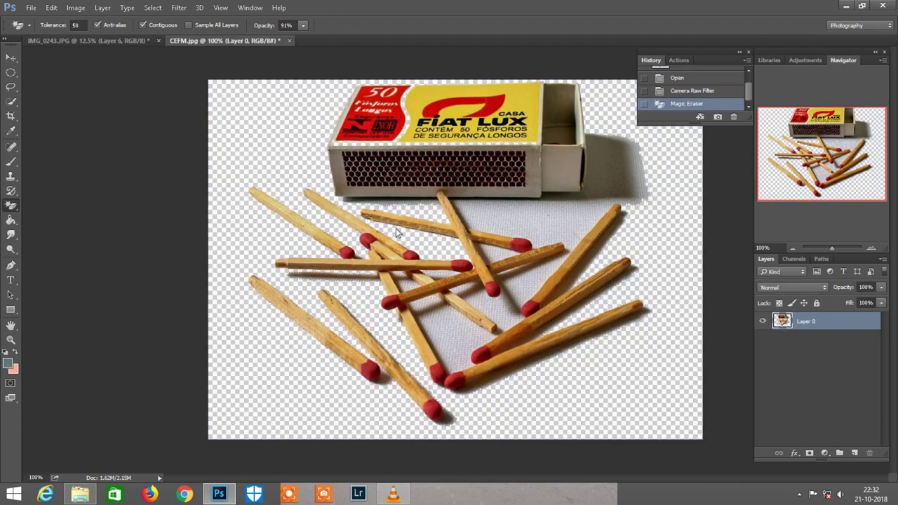
pyautogui.click(547, 226)
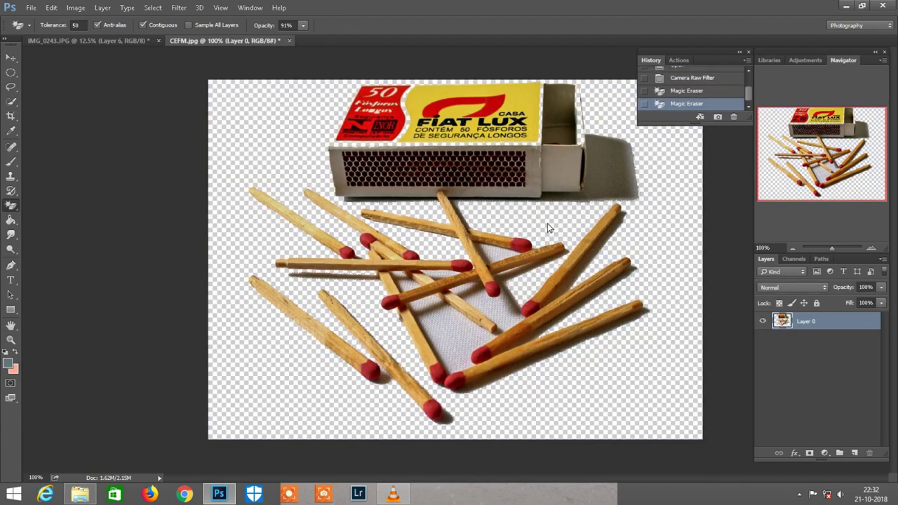
pyautogui.rightClick(14, 205)
pyautogui.click(44, 203)
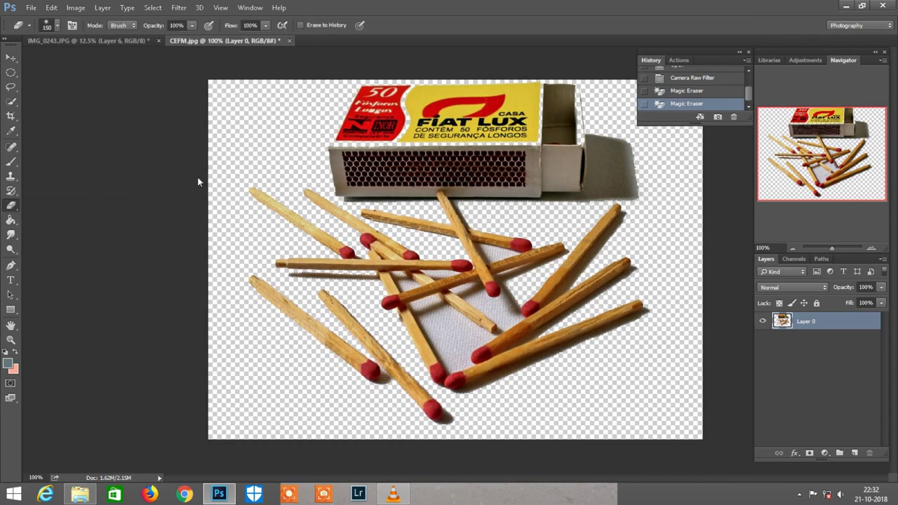
# Set the eraser brush to 24 px and erase the leftover shadow right of the drawer
pyautogui.hotkey('ctrl', '+')
pyautogui.rightClick(429, 206)
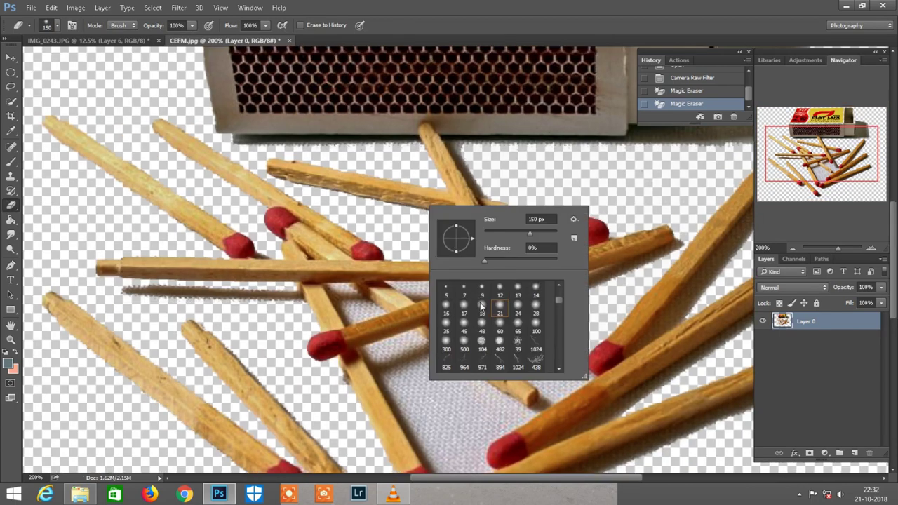
pyautogui.doubleClick(463, 313)
pyautogui.hotkey('ctrl', '-')
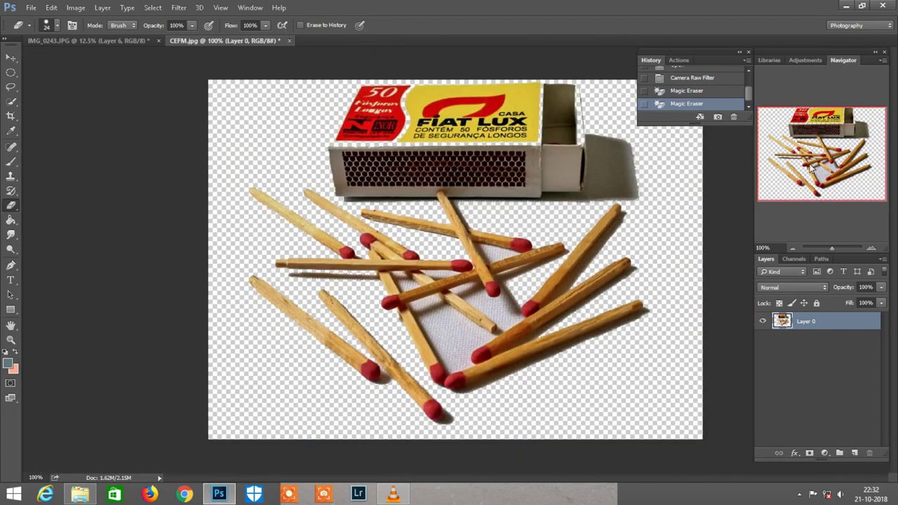
pyautogui.hotkey('ctrl', '+')
pyautogui.scroll(3, 609, 202)
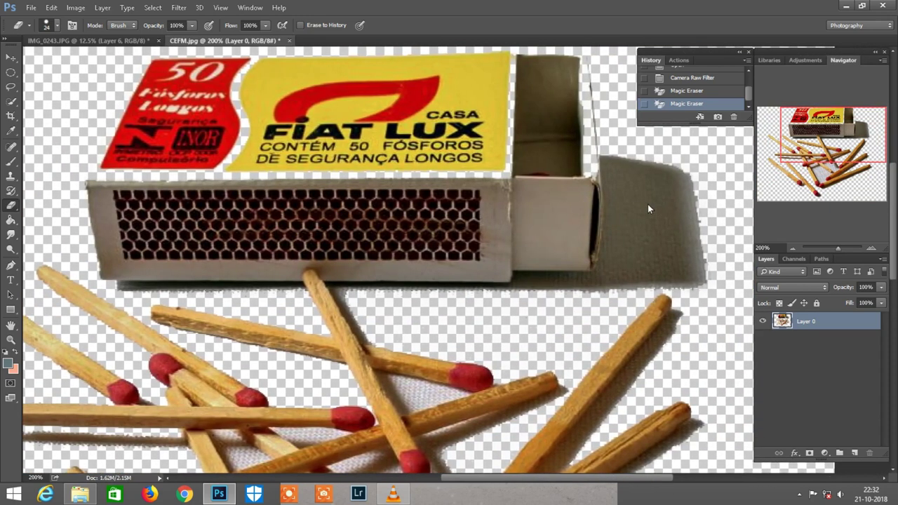
pyautogui.scroll(-2, 648, 204)
pyautogui.moveTo(650, 164)
pyautogui.mouseDown()
pyautogui.moveTo(613, 256)
pyautogui.moveTo(615, 180)
pyautogui.mouseUp()
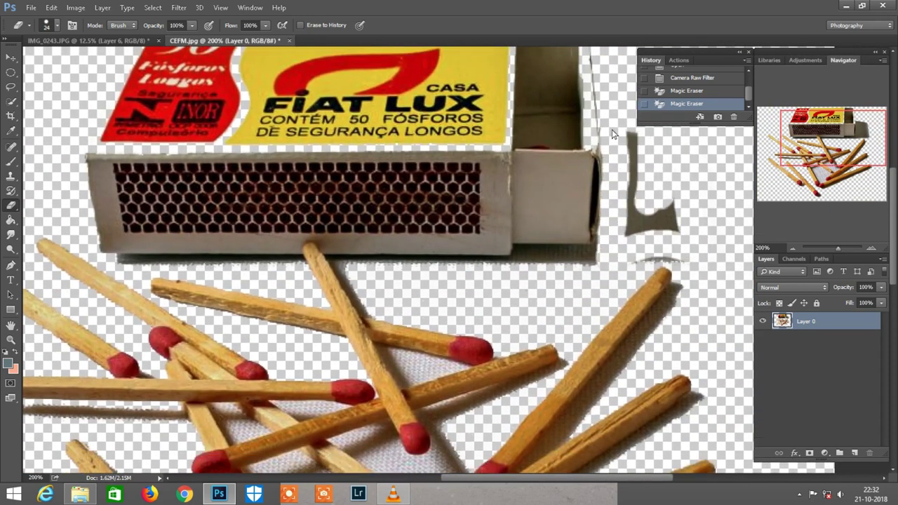
pyautogui.moveTo(617, 140)
pyautogui.mouseDown()
pyautogui.moveTo(632, 189)
pyautogui.moveTo(666, 218)
pyautogui.mouseUp()
# Step back in History to the state before any background erasing
pyautogui.hotkey('ctrl', '-')
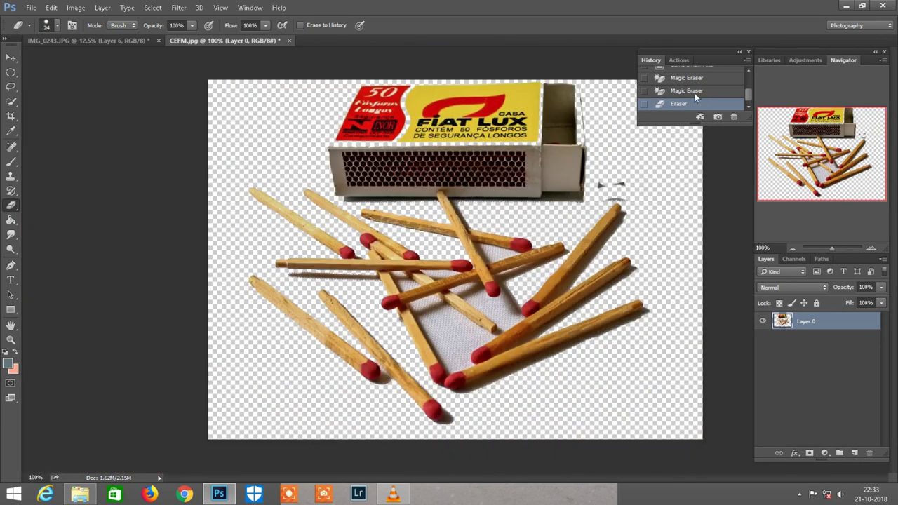
pyautogui.click(691, 91)
pyautogui.scroll(1, 689, 81)
pyautogui.hotkey('ctrl', '+')
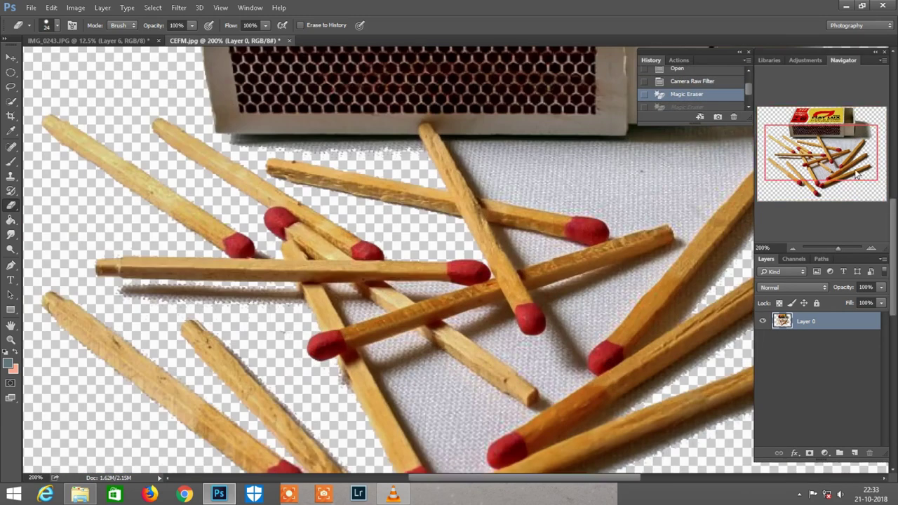
pyautogui.moveTo(857, 175); pyautogui.dragTo(868, 158)
pyautogui.moveTo(686, 226); pyautogui.dragTo(646, 230)
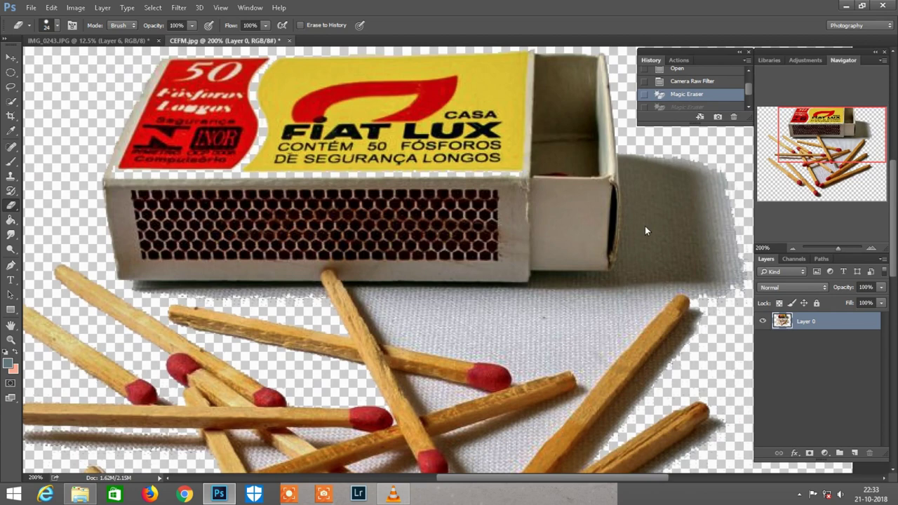
pyautogui.click(693, 81)
# Magic-erase the grey-white background around and between the matches at tolerance 30
pyautogui.hotkey('ctrl', '-')
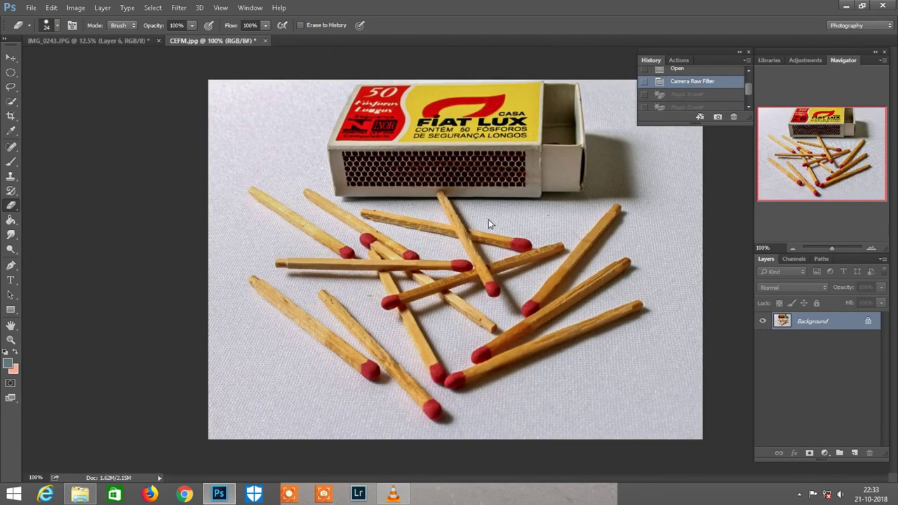
pyautogui.rightClick(10, 205)
pyautogui.click(77, 225)
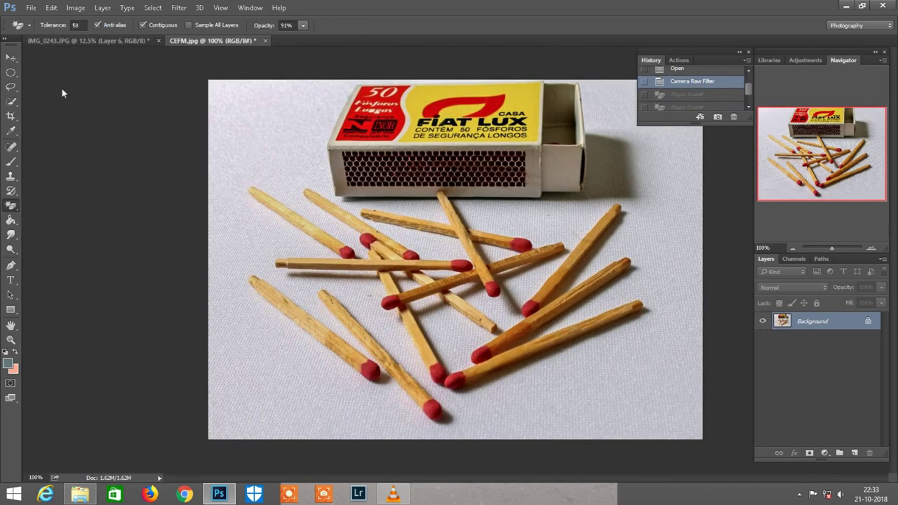
pyautogui.write('30')
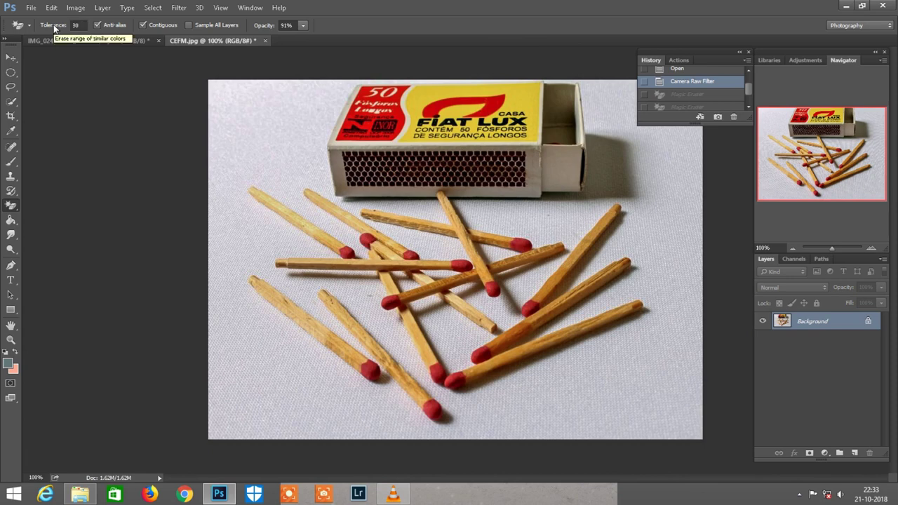
pyautogui.click(261, 127)
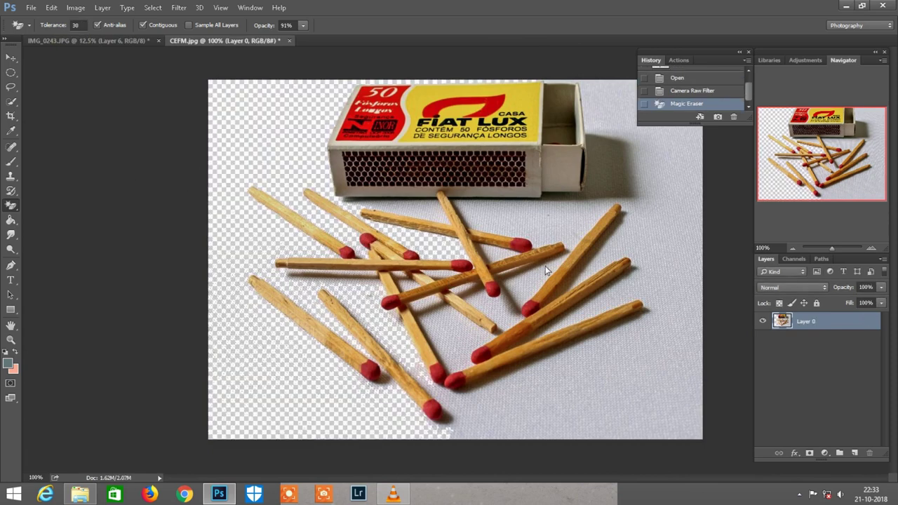
pyautogui.click(561, 232)
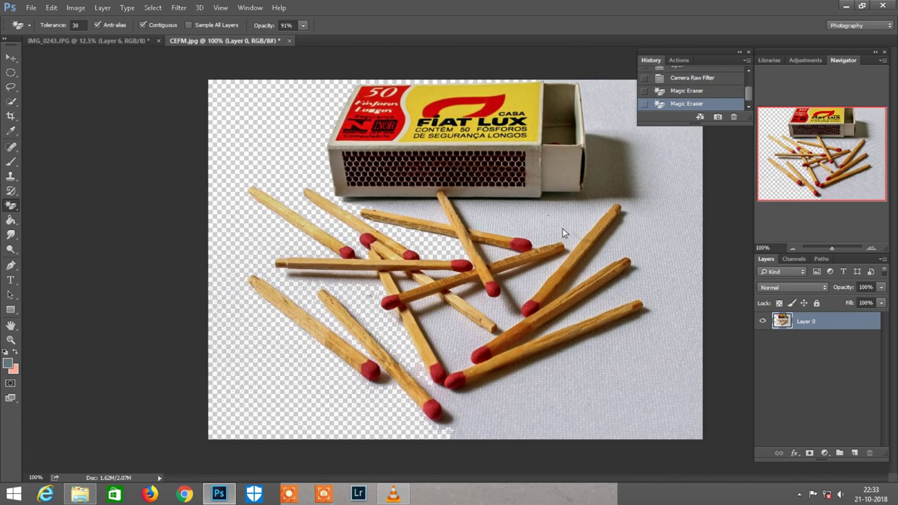
pyautogui.click(501, 286)
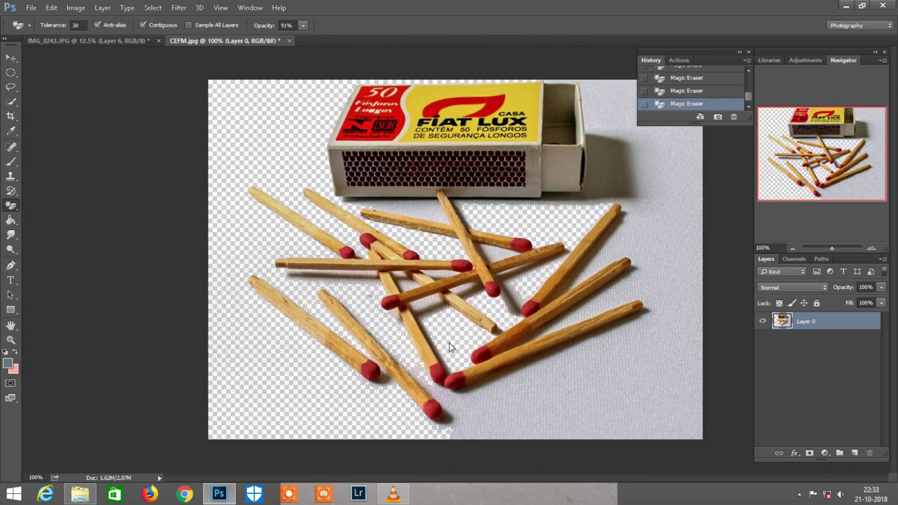
pyautogui.click(560, 391)
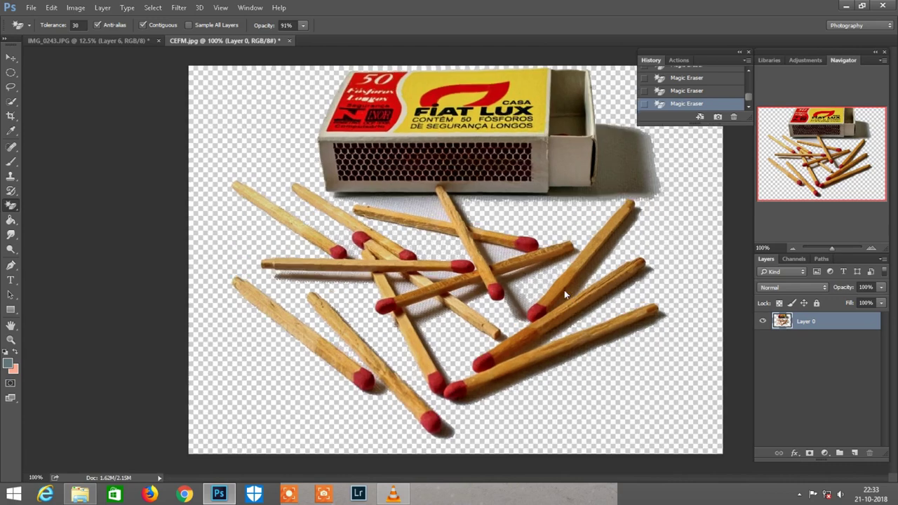
pyautogui.hotkey('ctrl', '+')
pyautogui.rightClick(9, 209)
# Erase the shadow strip under the matchbox and the patch to its right
pyautogui.click(56, 203)
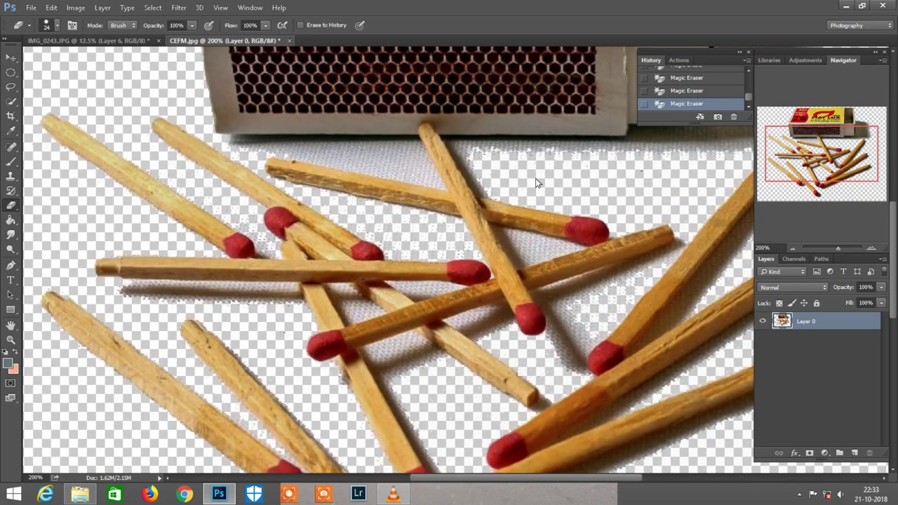
pyautogui.scroll(5, 697, 167)
pyautogui.hscroll(3, 694, 172)
pyautogui.hscroll(3, 674, 189)
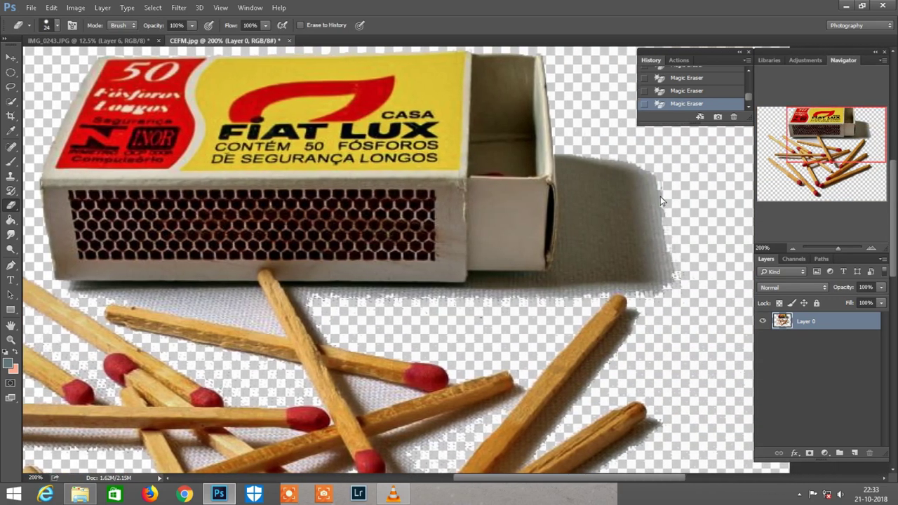
pyautogui.moveTo(670, 277); pyautogui.dragTo(556, 293)
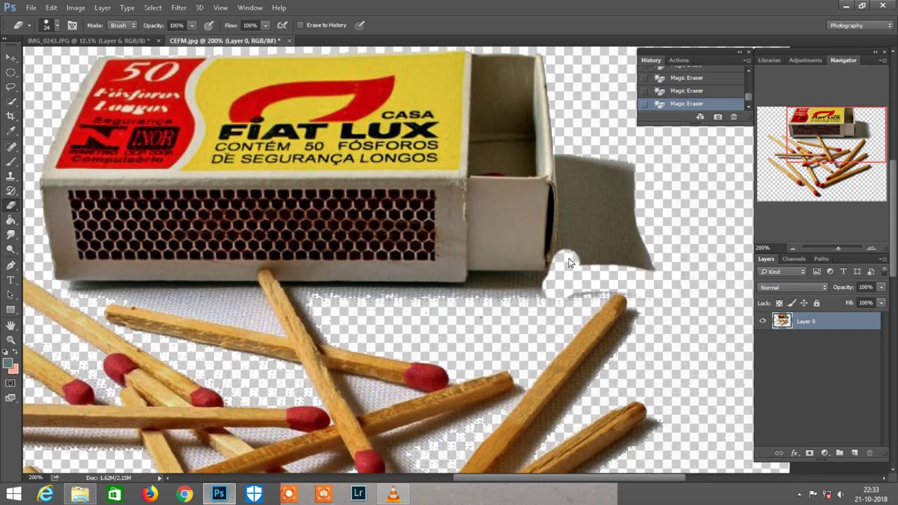
pyautogui.moveTo(571, 223)
pyautogui.mouseDown()
pyautogui.moveTo(573, 185)
pyautogui.moveTo(595, 196)
pyautogui.mouseUp()
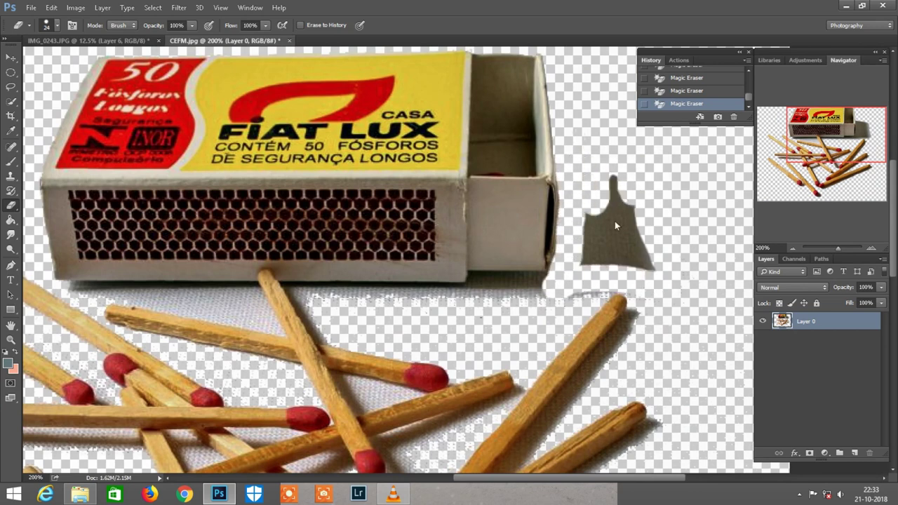
pyautogui.moveTo(615, 226)
pyautogui.mouseDown()
pyautogui.moveTo(592, 224)
pyautogui.moveTo(645, 265)
pyautogui.moveTo(589, 303)
pyautogui.mouseUp()
pyautogui.hscroll(-2, 590, 299)
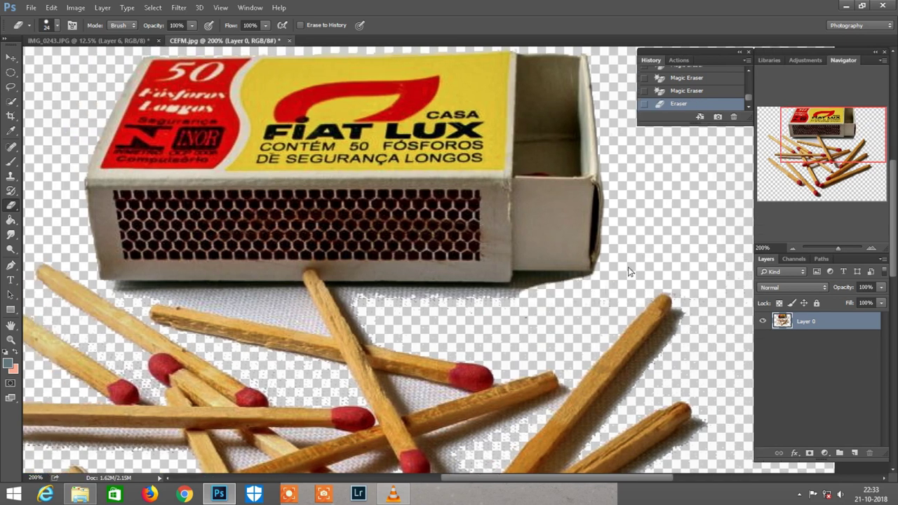
pyautogui.moveTo(541, 284)
pyautogui.mouseDown()
pyautogui.moveTo(490, 299)
pyautogui.moveTo(371, 303)
pyautogui.mouseUp()
# Enlarge the eraser to 20 and wipe out the remaining shadow strip under the matchbox
pyautogui.hscroll(-1, 400, 307)
pyautogui.hscroll(-1, 399, 307)
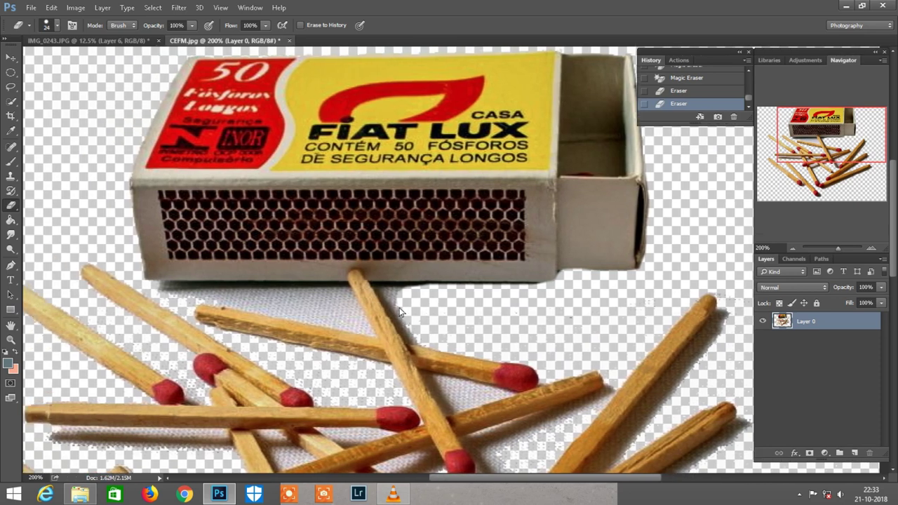
pyautogui.hscroll(-3, 399, 307)
pyautogui.hscroll(-2, 408, 291)
pyautogui.hscroll(-2, 408, 291)
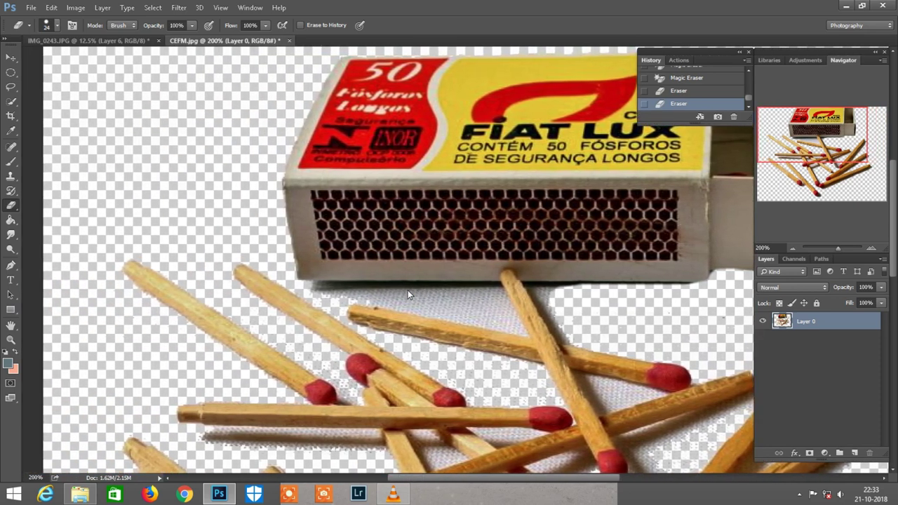
pyautogui.press(']')
pyautogui.moveTo(413, 300); pyautogui.dragTo(606, 297)
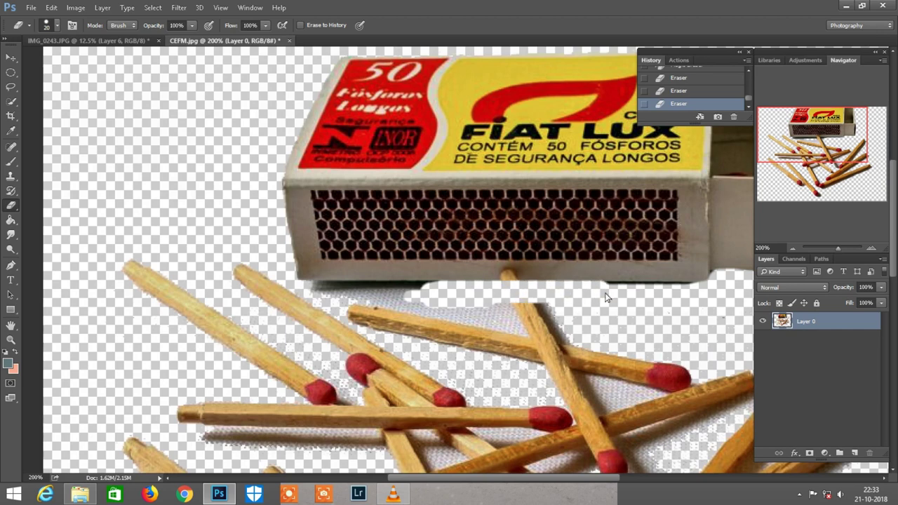
pyautogui.hscroll(-2, 491, 297)
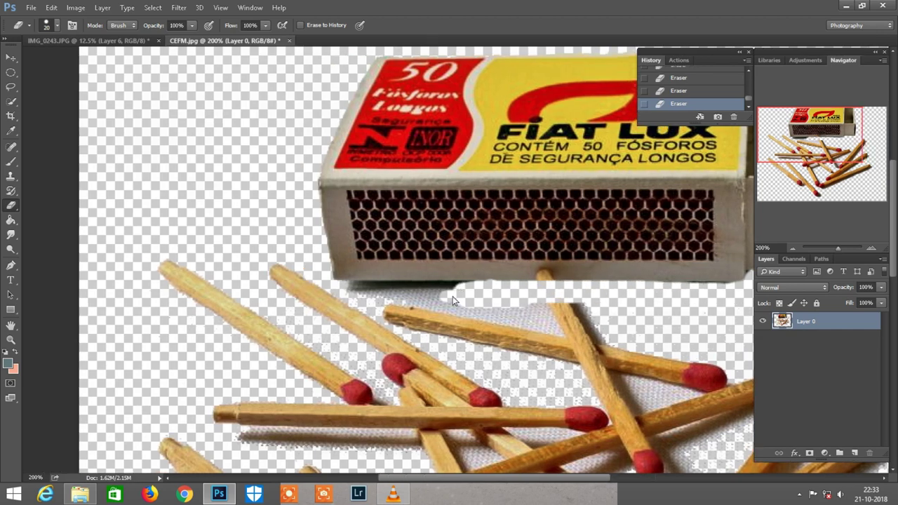
pyautogui.moveTo(416, 291)
pyautogui.mouseDown()
pyautogui.moveTo(356, 290)
pyautogui.moveTo(406, 298)
pyautogui.mouseUp()
pyautogui.press(']')
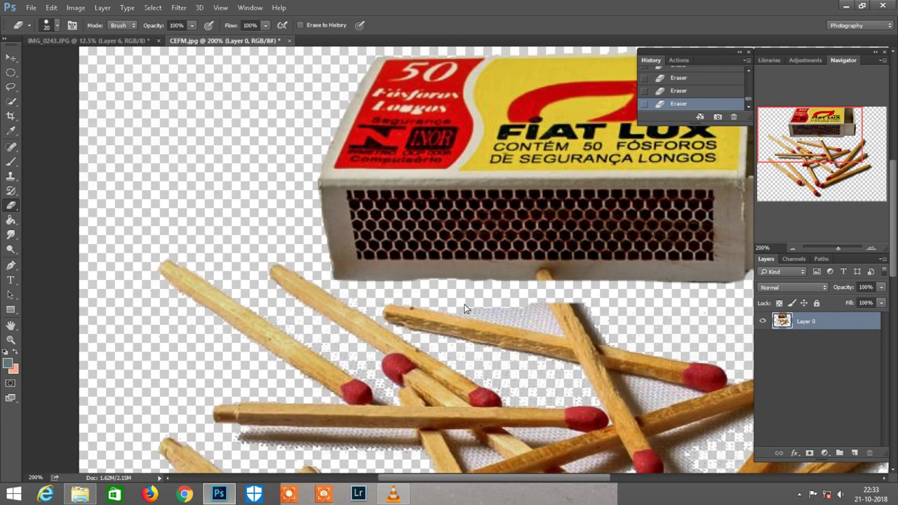
# Erase the grey background along the upright matchstick and zoom out to review
pyautogui.hscroll(2, 509, 313)
pyautogui.scroll(-1, 509, 313)
pyautogui.hscroll(2, 582, 291)
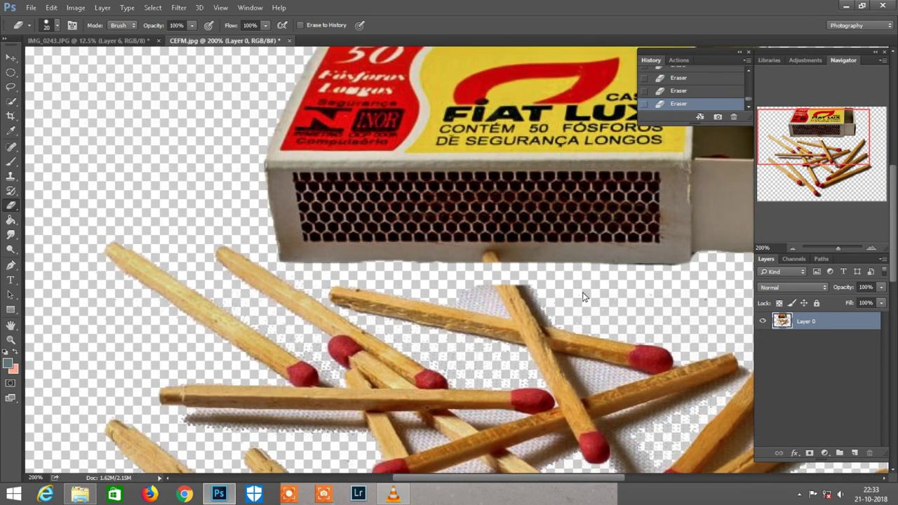
pyautogui.hotkey('ctrl', '-')
pyautogui.hotkey('ctrl', '+')
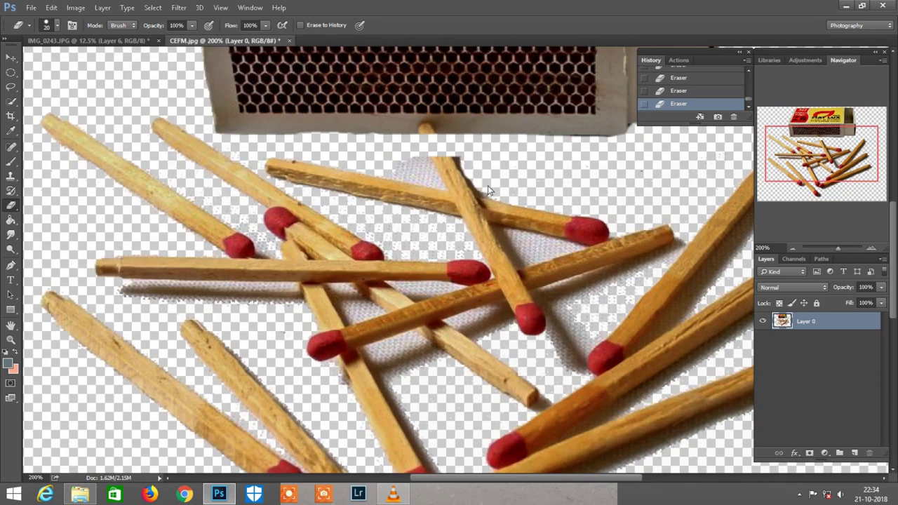
pyautogui.moveTo(489, 192); pyautogui.dragTo(462, 158)
pyautogui.hotkey('ctrl', '-')
# Erase the shadows under the lowest match and along the right-hand match
pyautogui.press(']')
pyautogui.press(']')
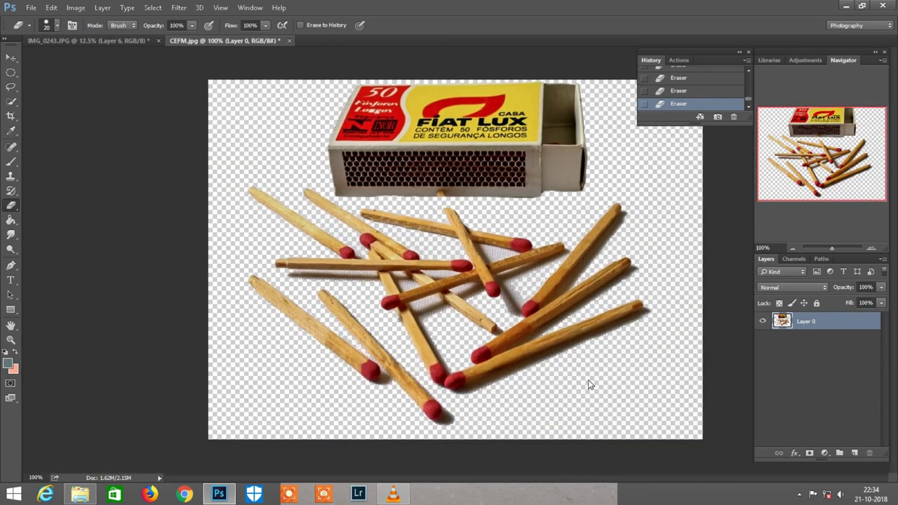
pyautogui.hotkey('ctrl', '+')
pyautogui.hscroll(3, 606, 289)
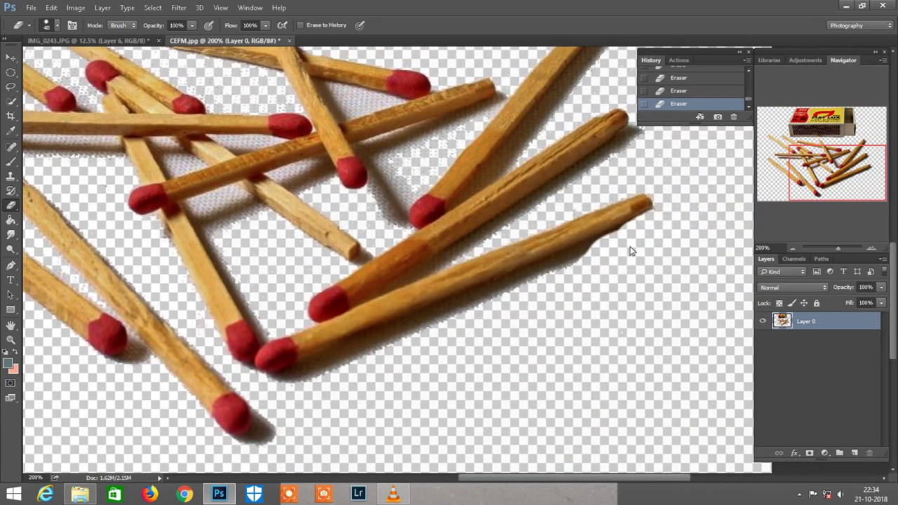
pyautogui.moveTo(583, 268); pyautogui.dragTo(302, 387)
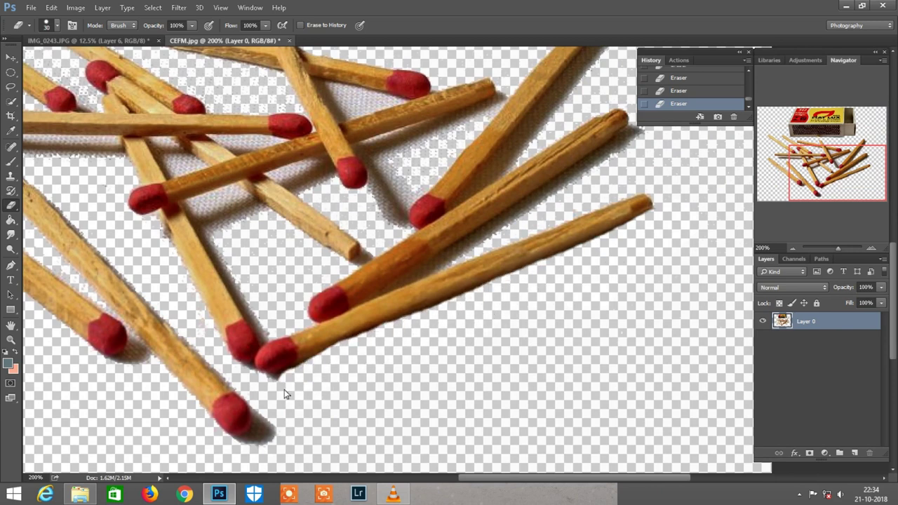
pyautogui.scroll(-3, 309, 369)
pyautogui.press('[')
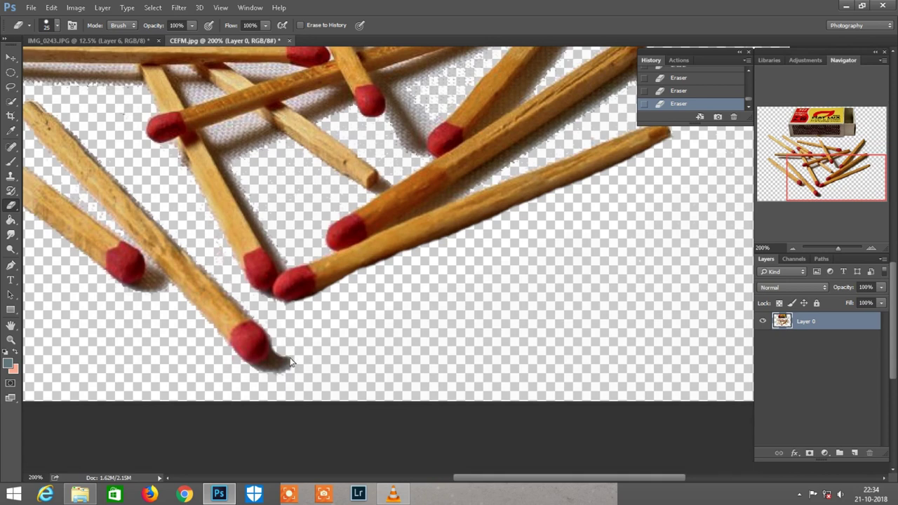
pyautogui.scroll(2, 451, 231)
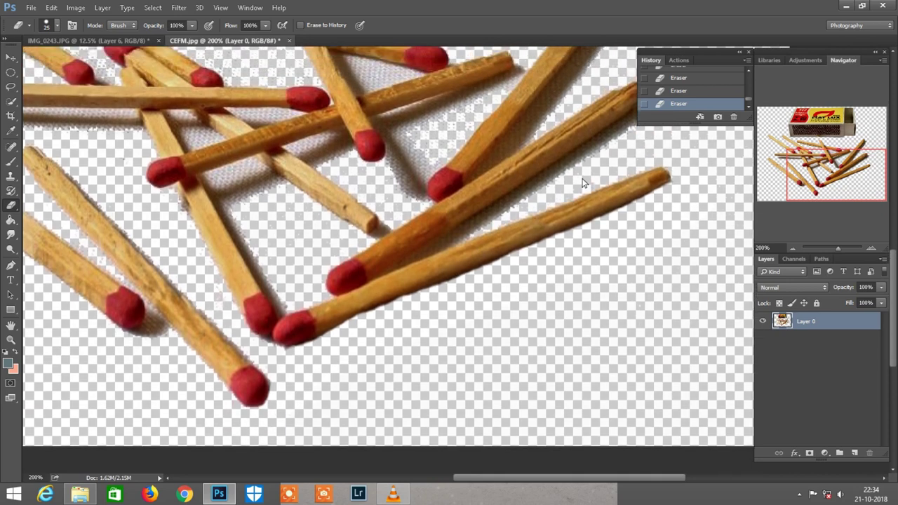
pyautogui.hscroll(2, 587, 180)
pyautogui.press('[')
pyautogui.moveTo(574, 116); pyautogui.dragTo(456, 203)
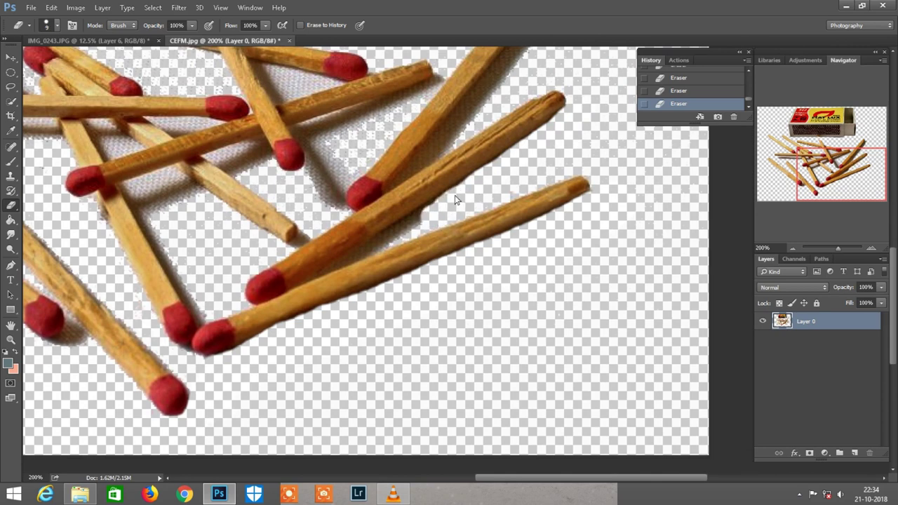
# Reset the eraser to size 20 and erase the shadow beside the upper-right match
pyautogui.press('[')
pyautogui.press('[')
pyautogui.press('[')
pyautogui.moveTo(372, 247)
pyautogui.mouseDown()
pyautogui.moveTo(493, 247)
pyautogui.moveTo(461, 263)
pyautogui.mouseUp()
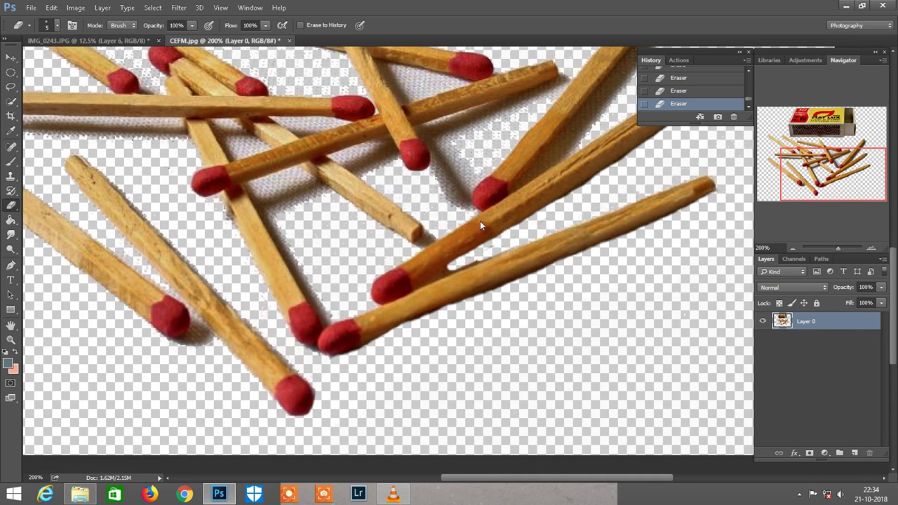
pyautogui.scroll(3, 519, 189)
pyautogui.hscroll(3, 559, 161)
pyautogui.press(']')
pyautogui.press(']')
pyautogui.press(']')
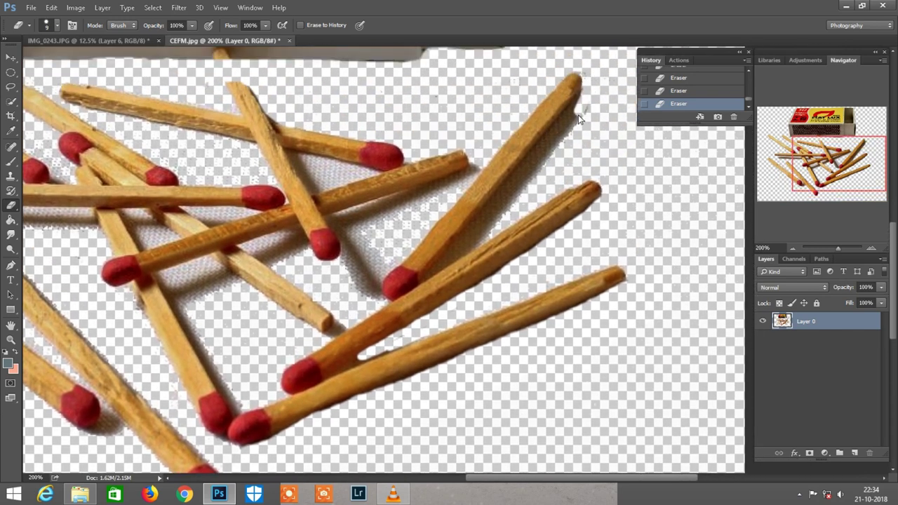
pyautogui.press(']')
pyautogui.press(']')
pyautogui.moveTo(572, 120); pyautogui.dragTo(485, 224)
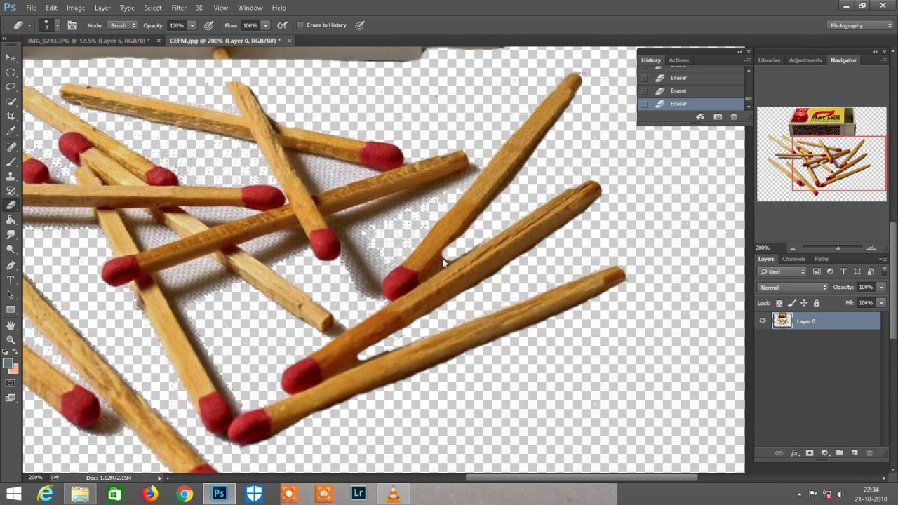
# Erase grey patches between the matches and beside a match head with a size-10 brush
pyautogui.press(']')
pyautogui.hscroll(-3, 466, 239)
pyautogui.hscroll(-2, 481, 228)
pyautogui.moveTo(475, 215); pyautogui.dragTo(437, 214)
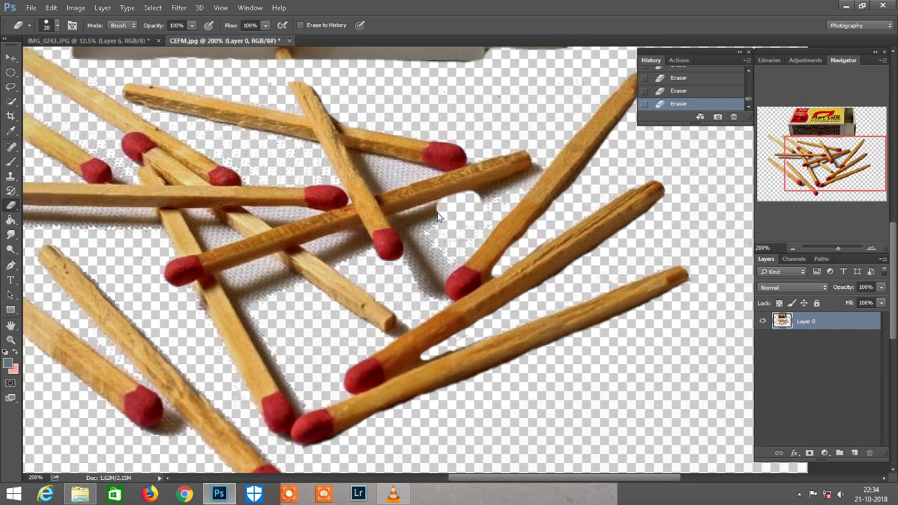
pyautogui.press('[')
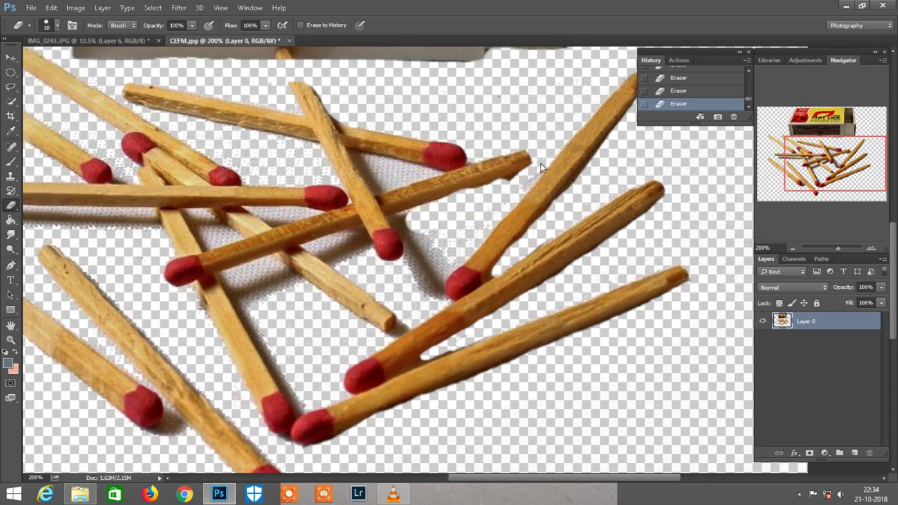
pyautogui.moveTo(541, 166)
pyautogui.mouseDown()
pyautogui.moveTo(516, 198)
pyautogui.moveTo(491, 199)
pyautogui.mouseUp()
pyautogui.moveTo(413, 256); pyautogui.dragTo(425, 265)
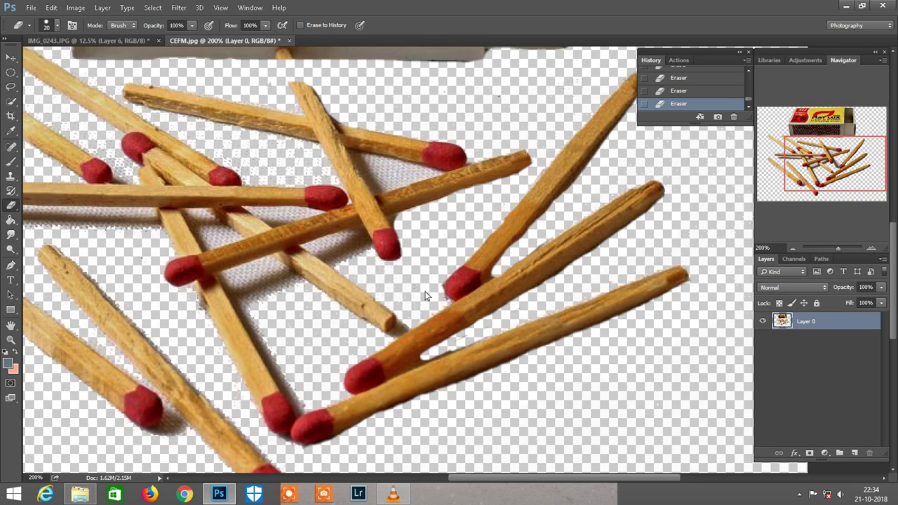
# Erase grey shadow patches, specks and a dark blob beside the match heads
pyautogui.hscroll(-5, 421, 280)
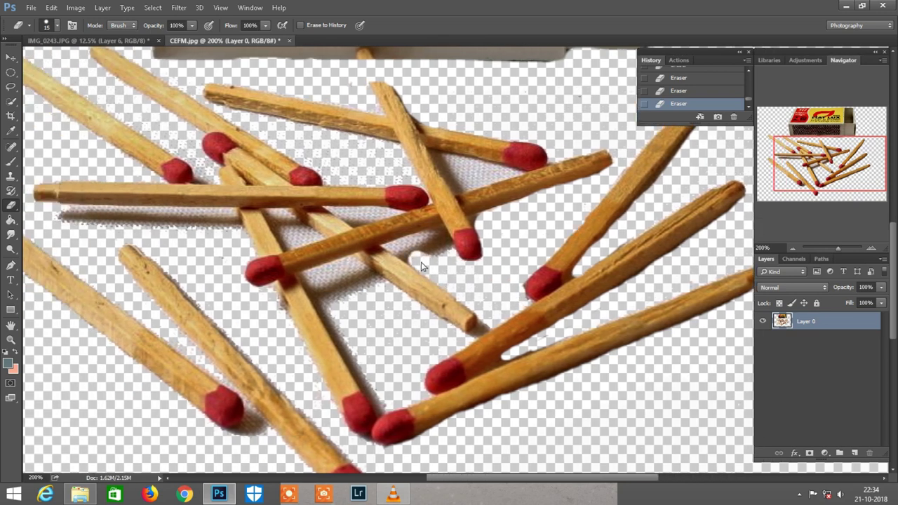
pyautogui.moveTo(402, 254); pyautogui.dragTo(448, 262)
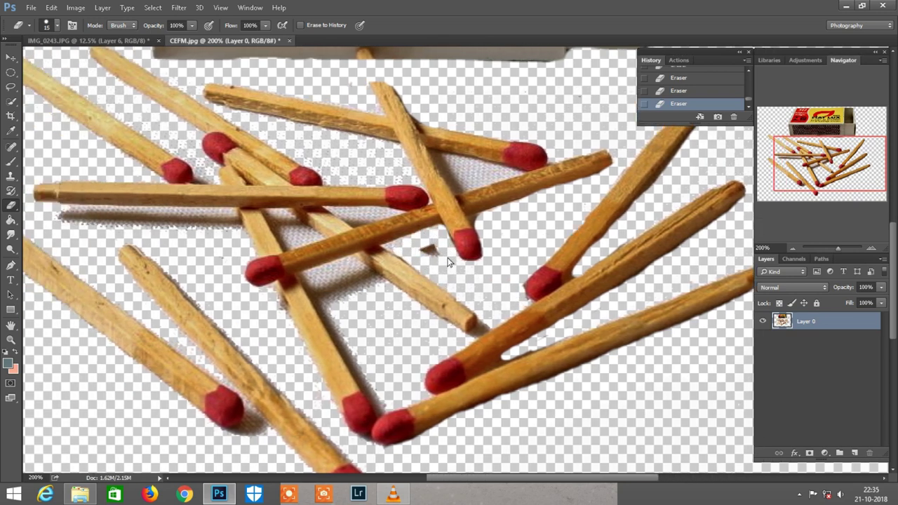
pyautogui.press(']')
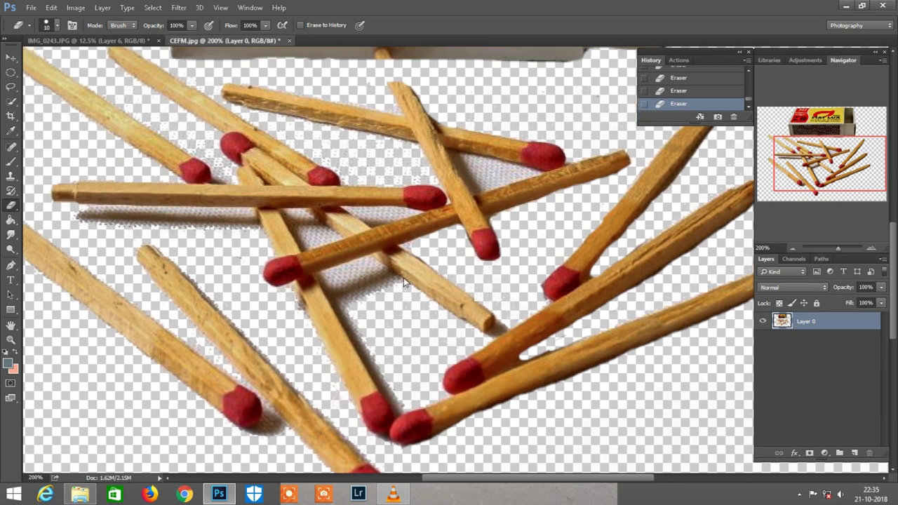
pyautogui.scroll(-1, 403, 277)
pyautogui.hscroll(-1, 404, 277)
pyautogui.moveTo(385, 261); pyautogui.dragTo(354, 251)
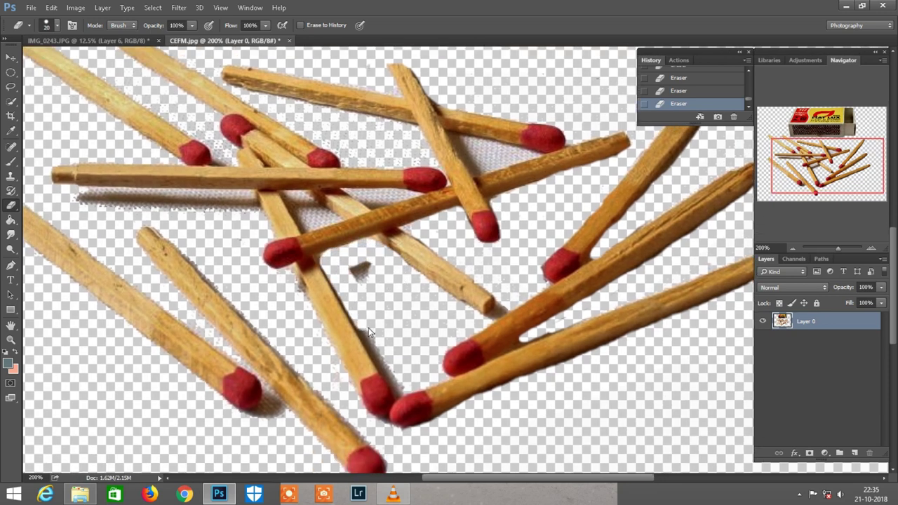
pyautogui.moveTo(385, 359); pyautogui.dragTo(396, 382)
pyautogui.moveTo(372, 278); pyautogui.dragTo(363, 279)
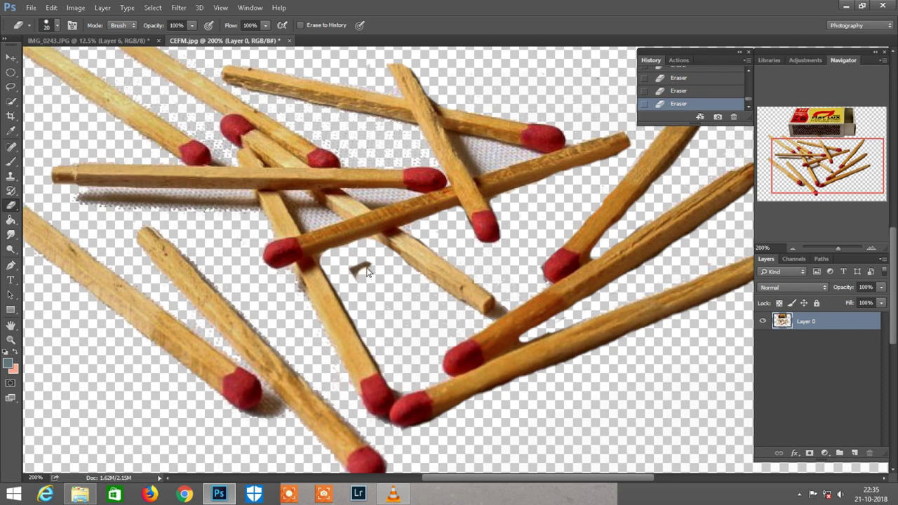
# Resize the eraser and erase the grey shadow strip below the horizontal match
pyautogui.hscroll(-3, 364, 280)
pyautogui.scroll(-3, 365, 301)
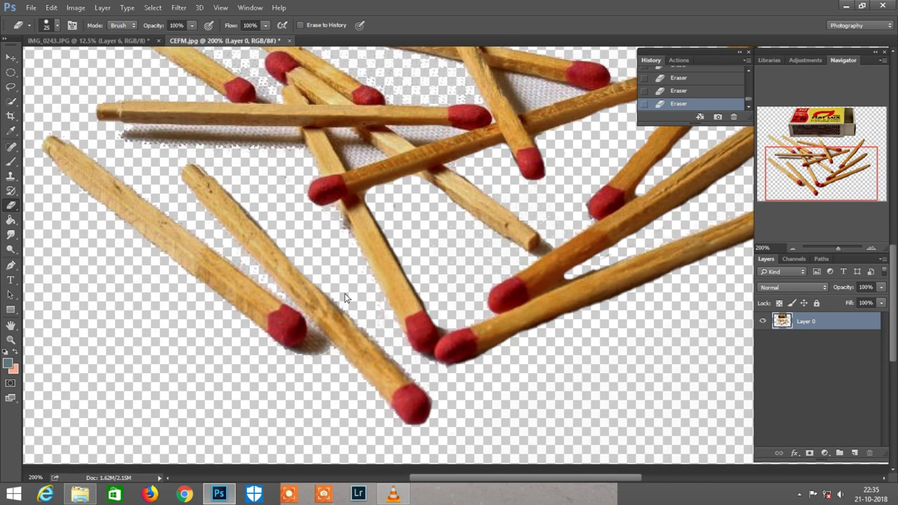
pyautogui.scroll(-3, 358, 302)
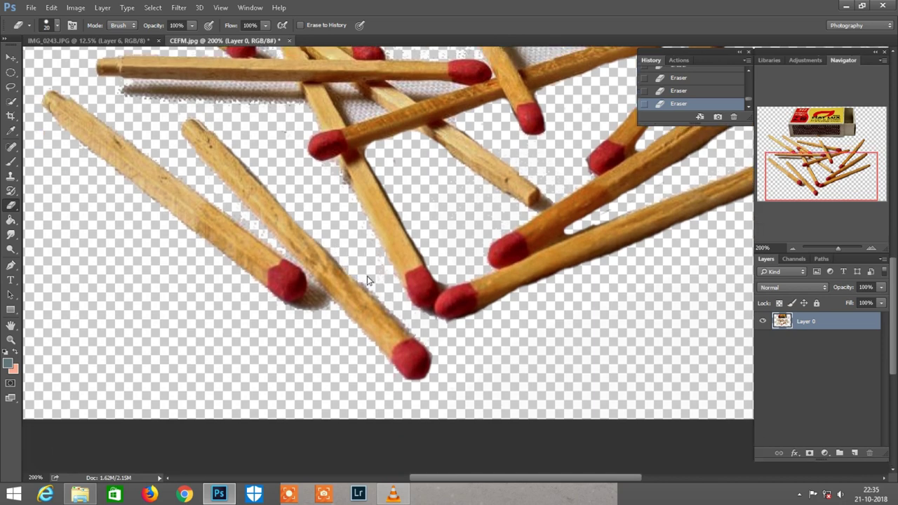
pyautogui.press('[')
pyautogui.moveTo(125, 165); pyautogui.dragTo(178, 182)
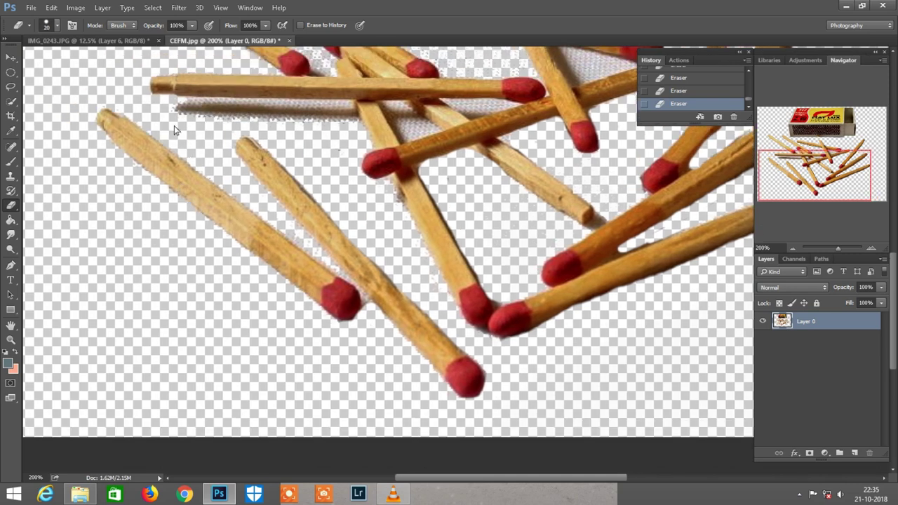
pyautogui.press(']')
pyautogui.press('[')
pyautogui.scroll(1, 296, 231)
pyautogui.press(']')
pyautogui.scroll(3, 351, 200)
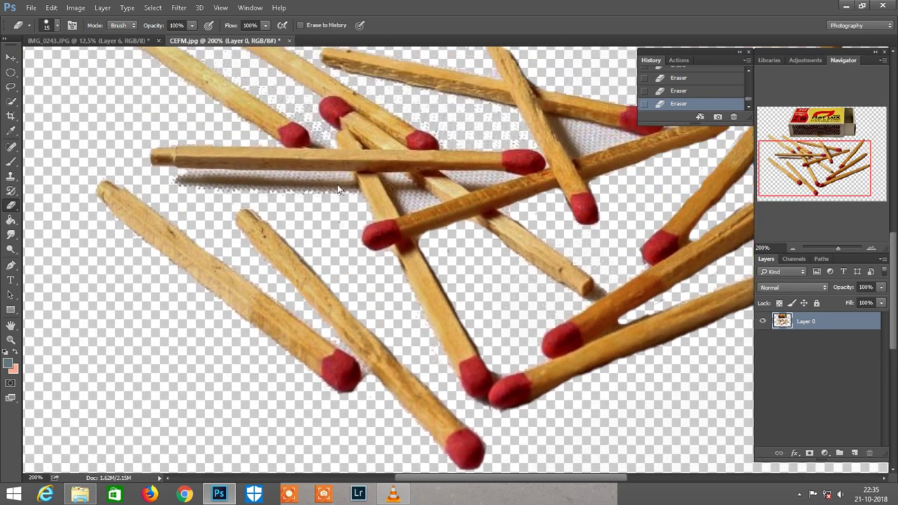
pyautogui.press(']')
pyautogui.moveTo(261, 182); pyautogui.dragTo(200, 193)
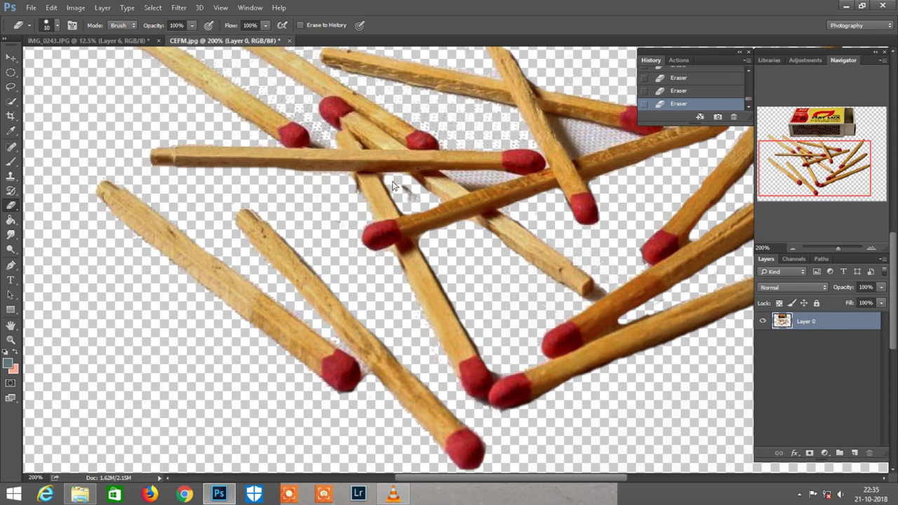
# Step back one History state and erase a small shadow spot between the matches
pyautogui.scroll(1, 484, 199)
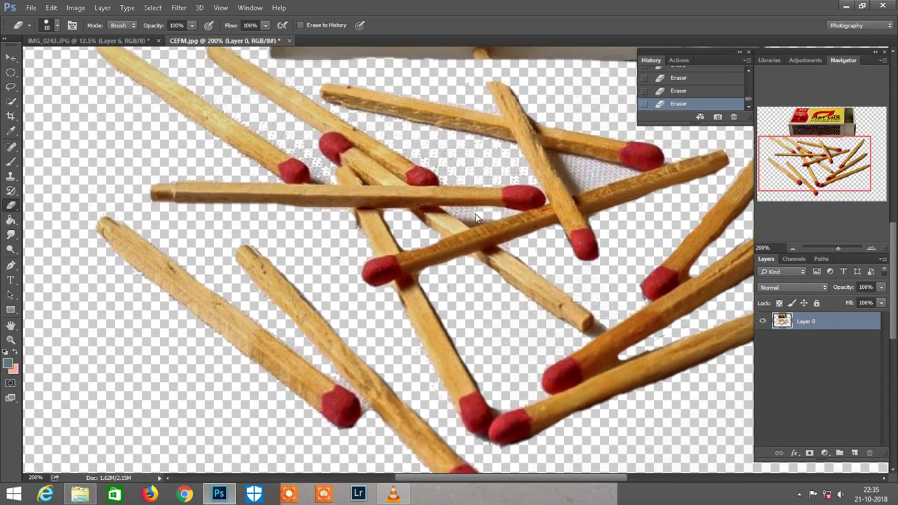
pyautogui.scroll(1, 484, 231)
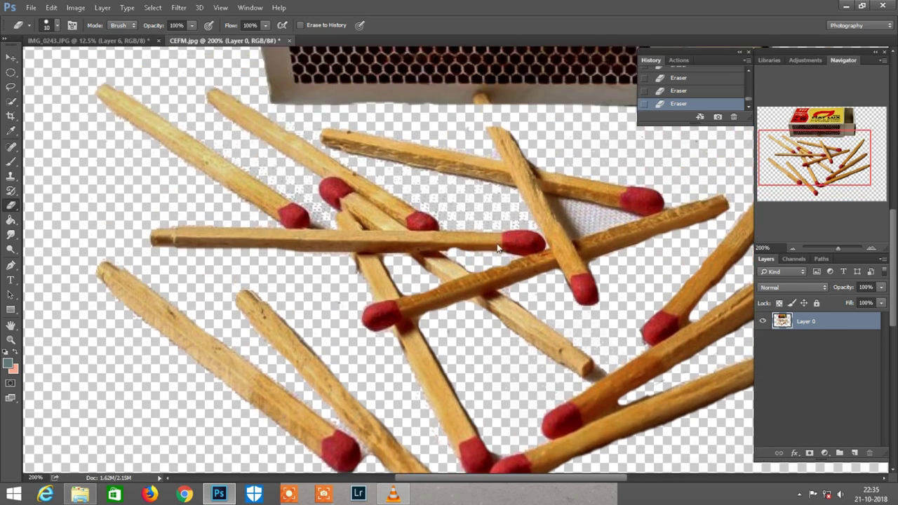
pyautogui.click(656, 91)
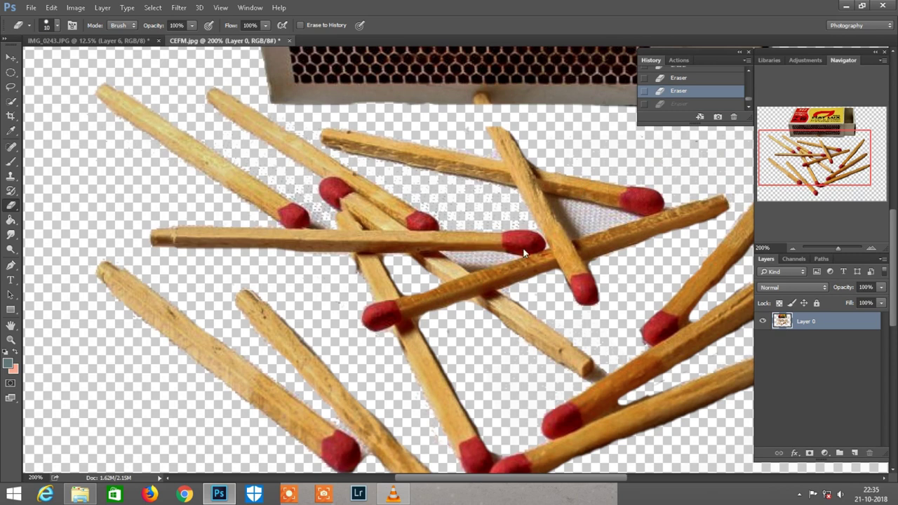
pyautogui.click(481, 265)
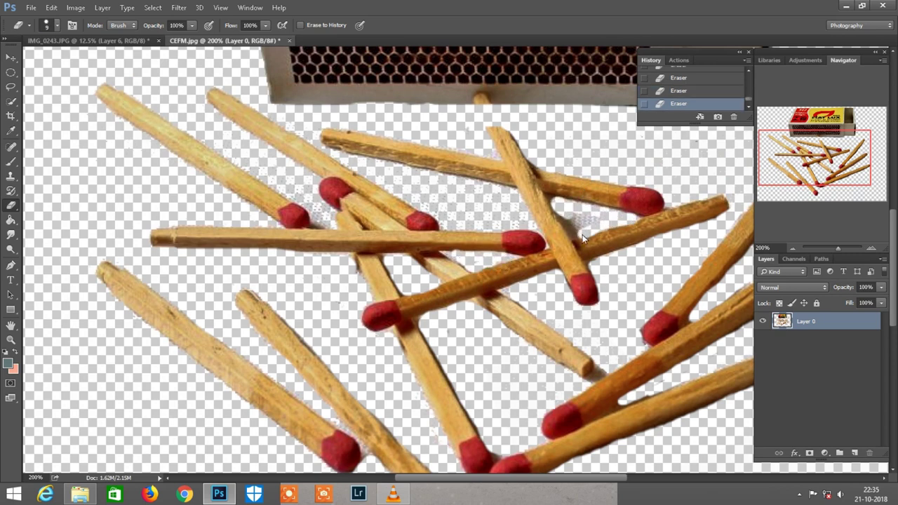
pyautogui.hscroll(-3, 407, 174)
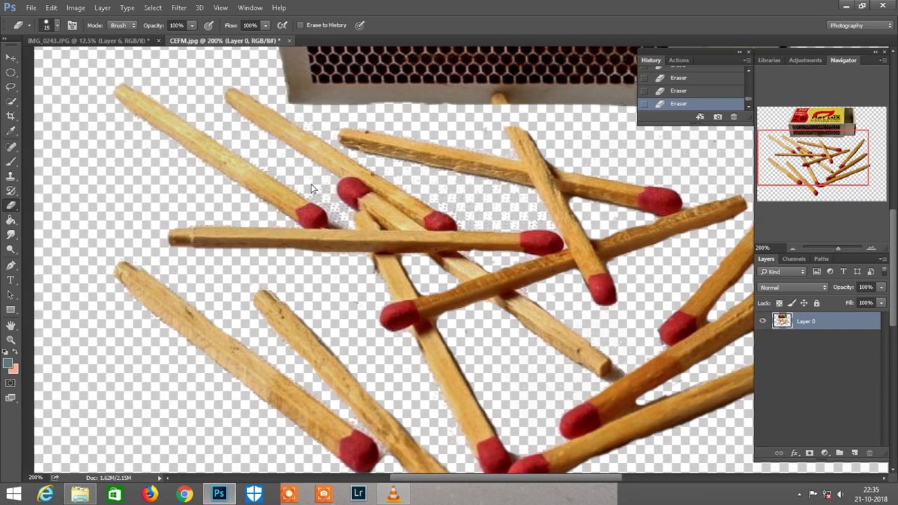
pyautogui.press('[')
# Lasso all the matches, carry them into the IMG_0243 composite, and drop them by the man's feet
pyautogui.hotkey('ctrl', '-')
pyautogui.press('l')
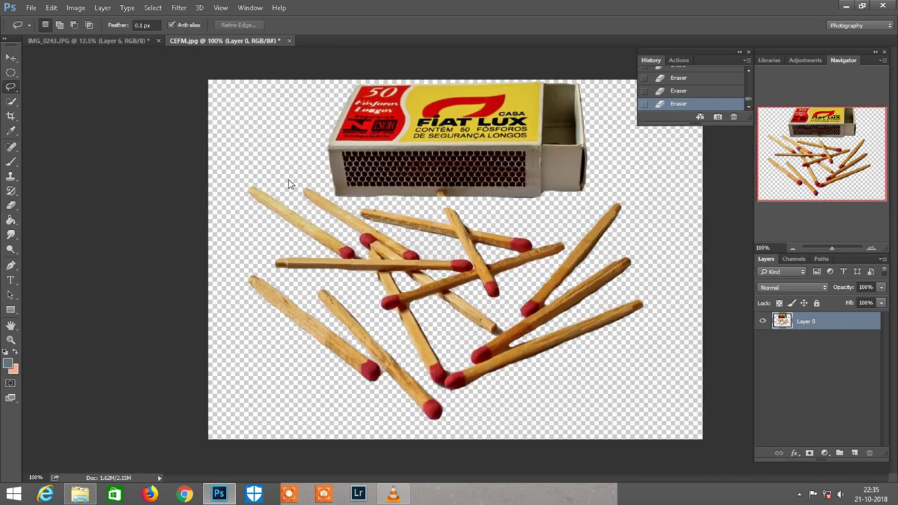
pyautogui.moveTo(294, 168)
pyautogui.mouseDown()
pyautogui.moveTo(614, 194)
pyautogui.moveTo(327, 197)
pyautogui.mouseUp()
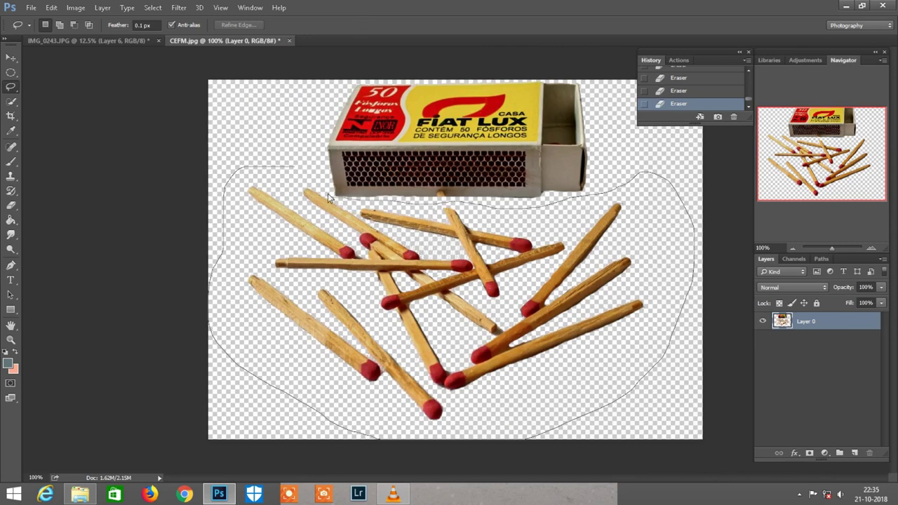
pyautogui.moveTo(364, 234)
pyautogui.mouseDown()
pyautogui.moveTo(140, 34)
pyautogui.moveTo(422, 252)
pyautogui.mouseUp()
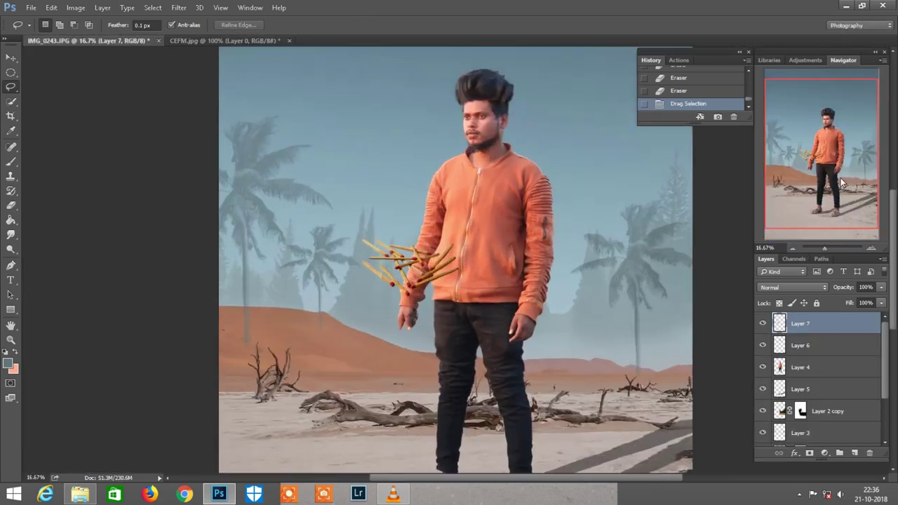
pyautogui.hotkey('ctrl', '+')
pyautogui.scroll(-3, 423, 208)
pyautogui.scroll(-2, 424, 205)
pyautogui.press('v')
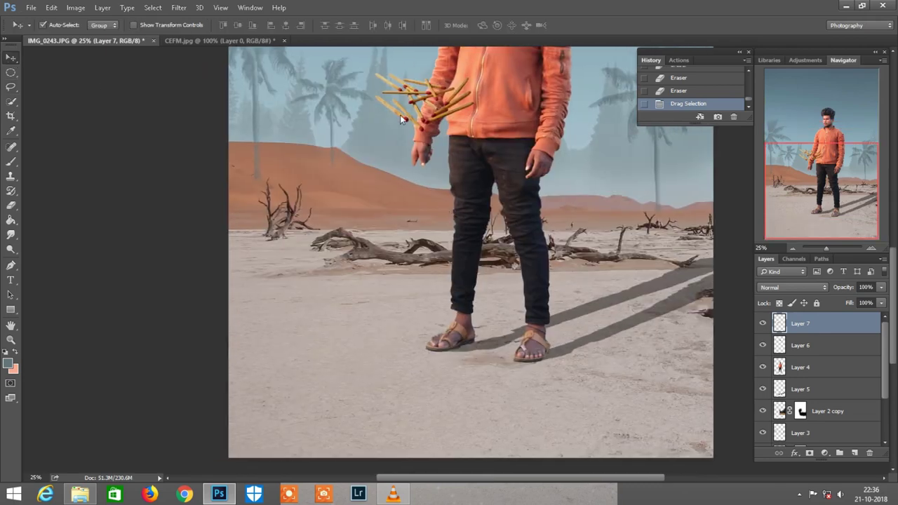
pyautogui.moveTo(418, 104); pyautogui.dragTo(344, 377)
pyautogui.scroll(-3, 403, 295)
# Free Transform the matches proportionally to 228% and move them toward the man's feet
pyautogui.click(42, 24)
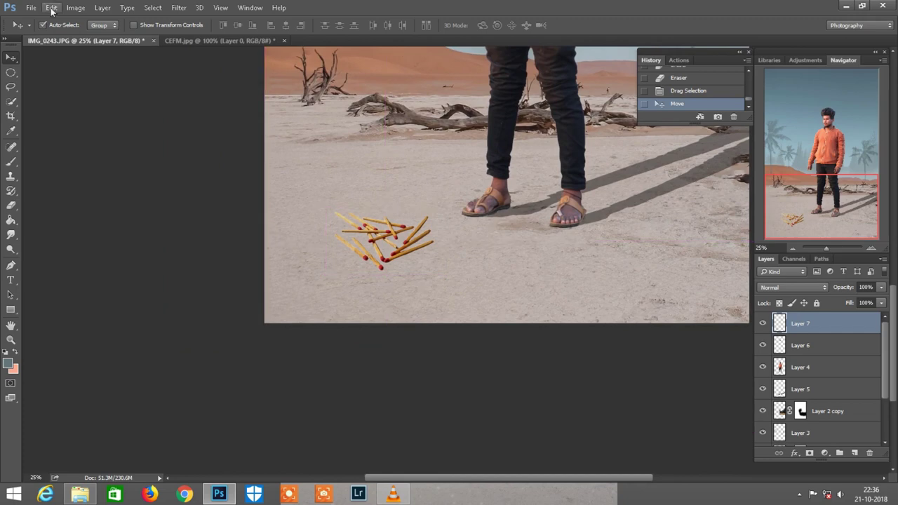
pyautogui.click(77, 227)
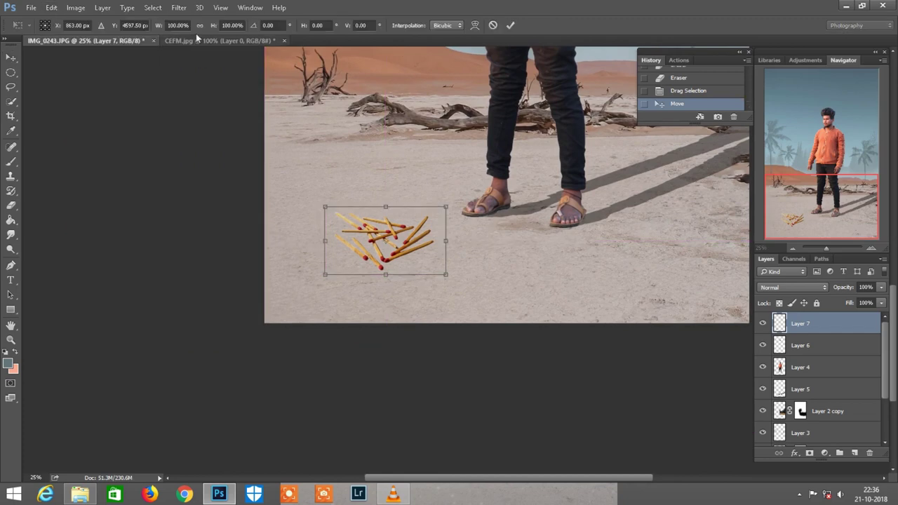
pyautogui.click(200, 25)
pyautogui.moveTo(213, 26); pyautogui.dragTo(313, 6)
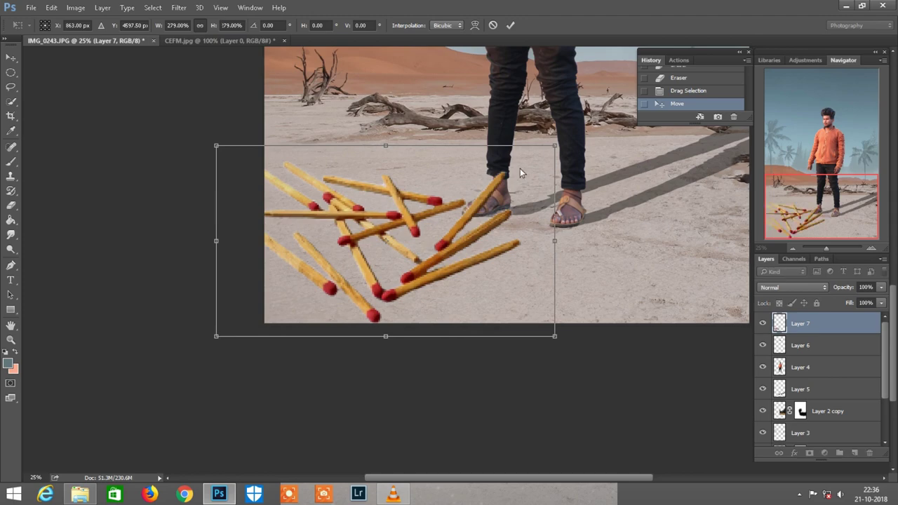
pyautogui.moveTo(520, 168)
pyautogui.mouseDown()
pyautogui.moveTo(479, 230)
pyautogui.moveTo(505, 233)
pyautogui.mouseUp()
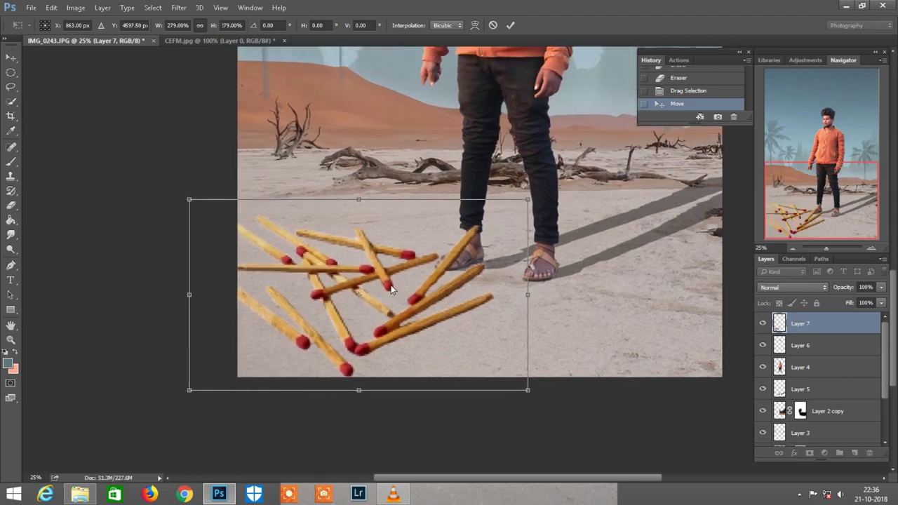
pyautogui.moveTo(391, 291); pyautogui.dragTo(416, 279)
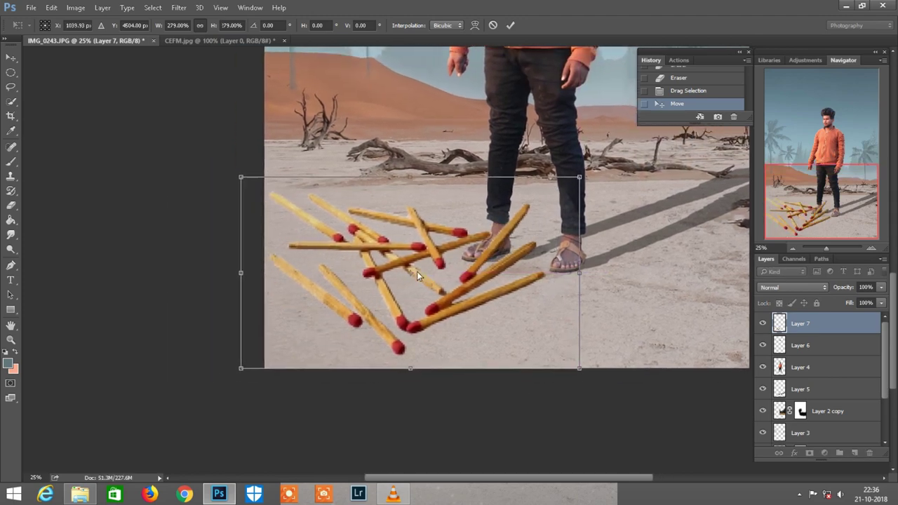
pyautogui.moveTo(211, 30); pyautogui.dragTo(184, 15)
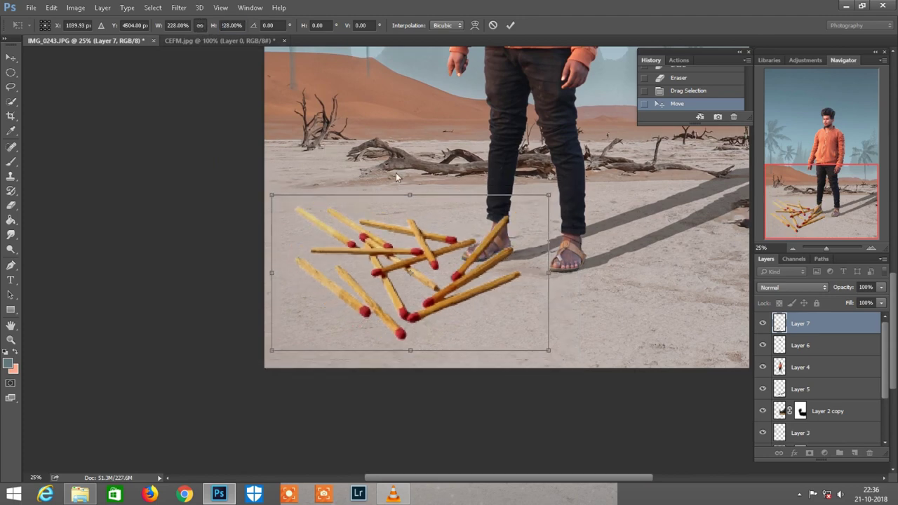
# Apply Perspective, widening the bottom so the matches lie flat, and commit the transform
pyautogui.scroll(-1, 427, 193)
pyautogui.scroll(-1, 426, 193)
pyautogui.hscroll(1, 426, 194)
pyautogui.scroll(1, 427, 194)
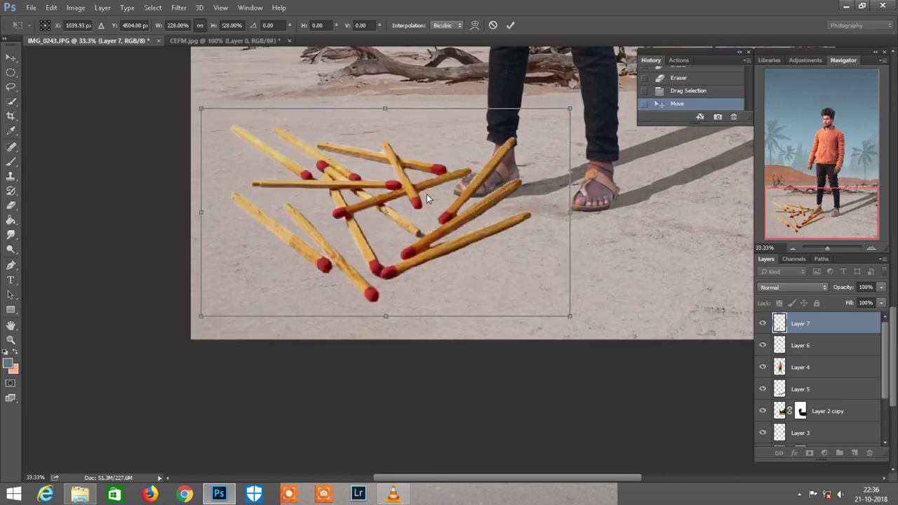
pyautogui.rightClick(452, 169)
pyautogui.click(491, 244)
pyautogui.moveTo(569, 316)
pyautogui.mouseDown()
pyautogui.moveTo(555, 311)
pyautogui.moveTo(549, 293)
pyautogui.moveTo(584, 325)
pyautogui.moveTo(665, 338)
pyautogui.mouseUp()
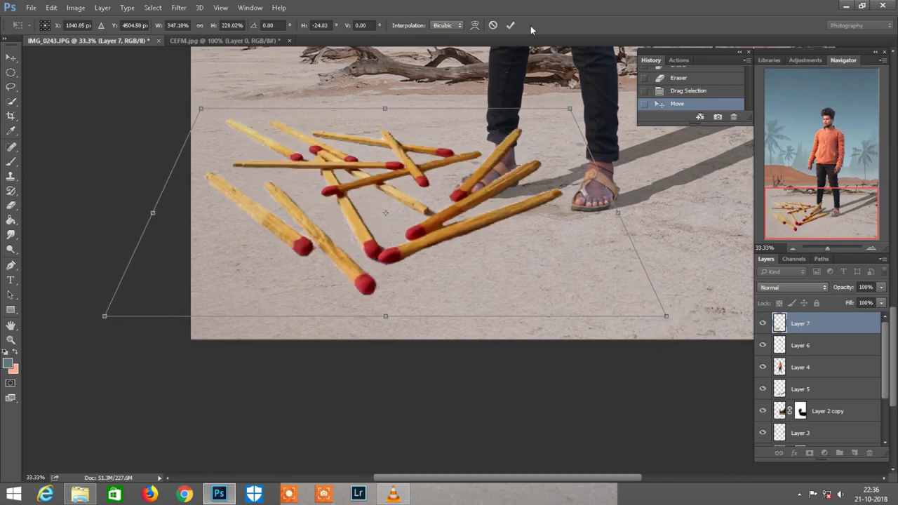
pyautogui.click(510, 26)
# Step back in History to undo the last matchstick move
pyautogui.scroll(5, 562, 184)
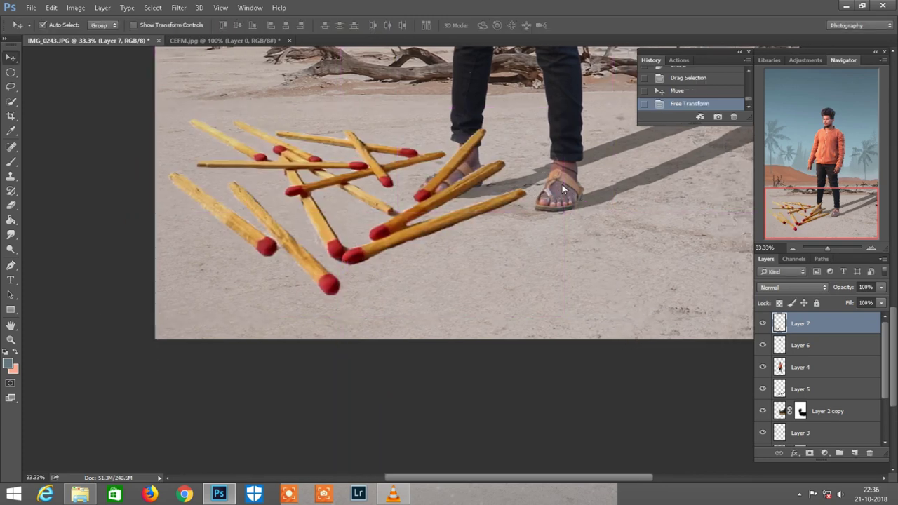
pyautogui.scroll(2, 542, 193)
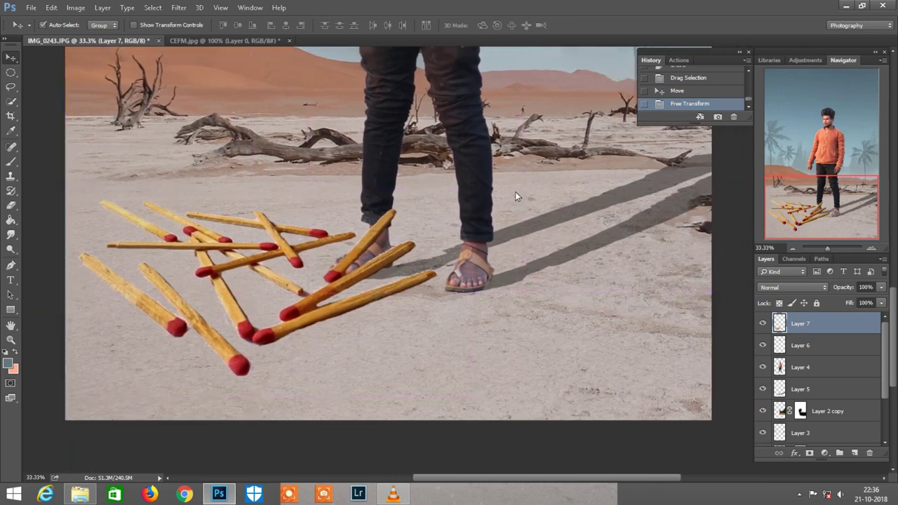
pyautogui.moveTo(475, 160)
pyautogui.mouseDown()
pyautogui.moveTo(507, 133)
pyautogui.moveTo(537, 133)
pyautogui.mouseUp()
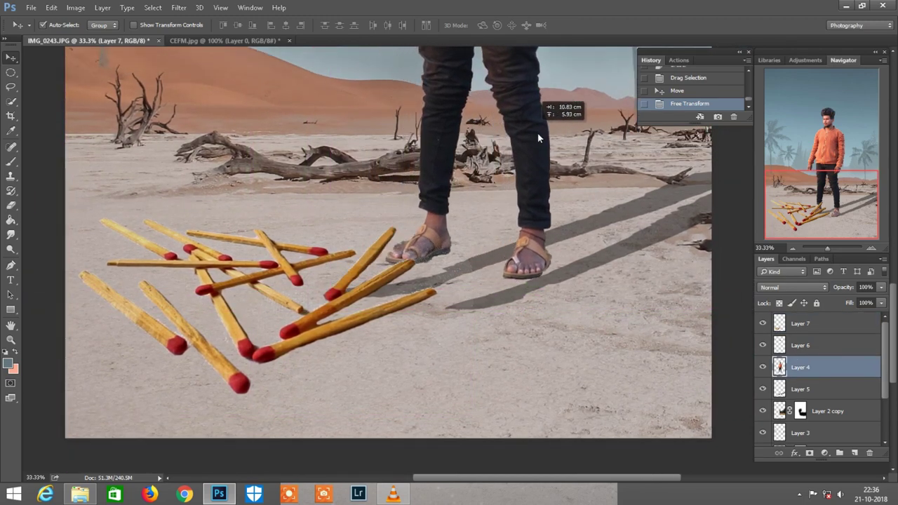
pyautogui.scroll(1, 535, 134)
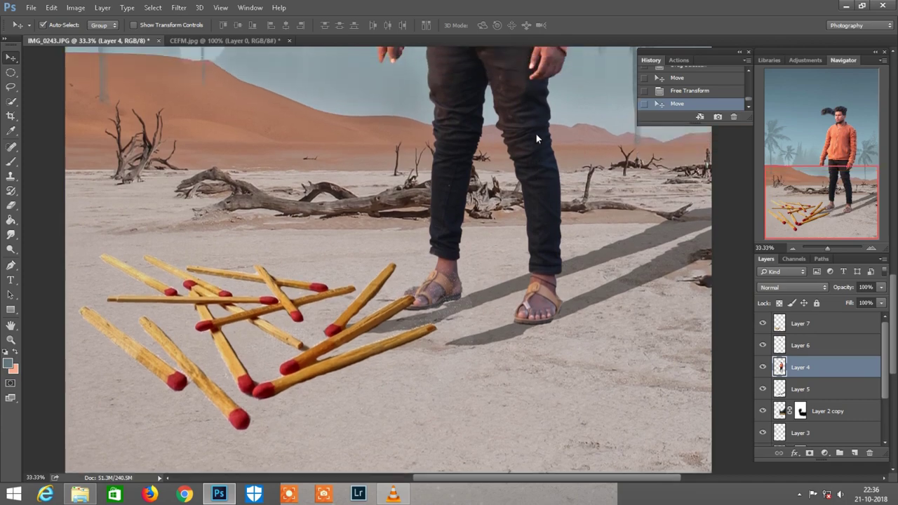
pyautogui.hotkey('ctrl', '-')
pyautogui.hotkey('ctrl', '-')
pyautogui.hotkey('ctrl', '-')
pyautogui.hotkey('ctrl', '-')
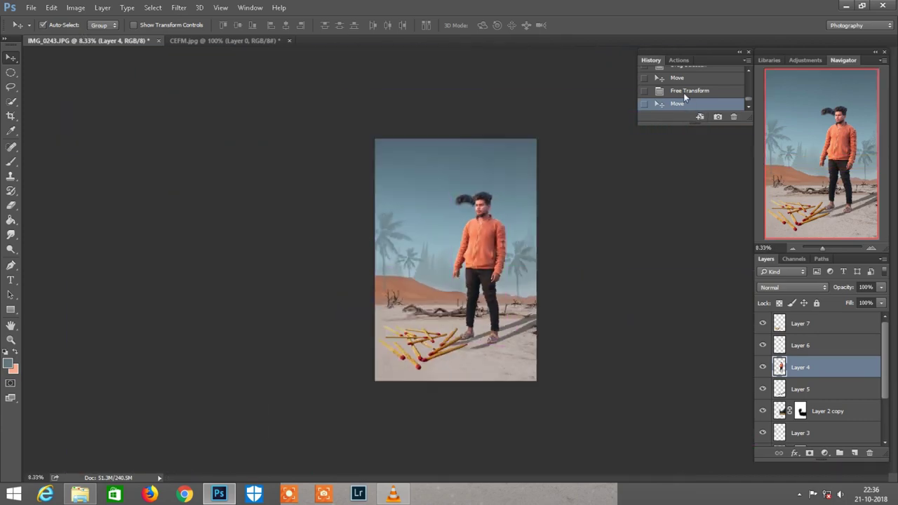
pyautogui.click(683, 92)
# Zoom in on the feet and move Layer 7's matchstick pile beside the sandals
pyautogui.hotkey('ctrl', '+')
pyautogui.hotkey('ctrl', '+')
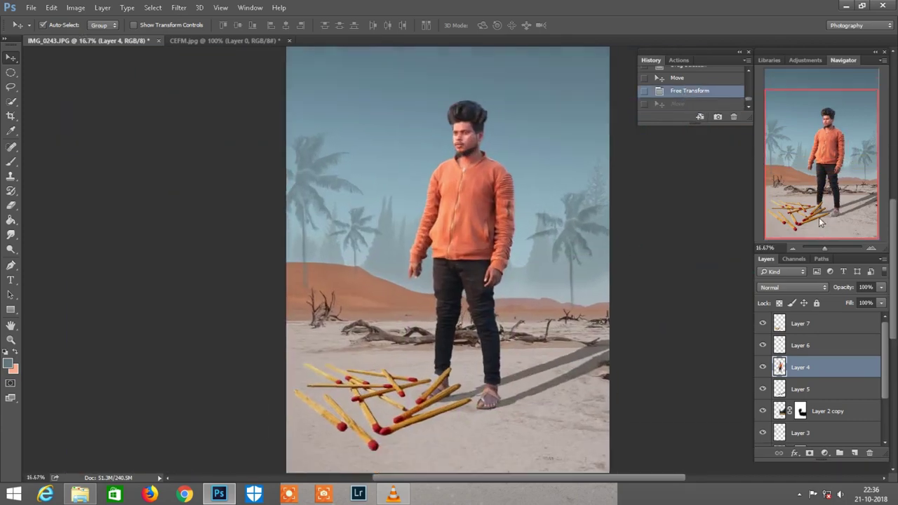
pyautogui.scroll(-1, 503, 242)
pyautogui.scroll(-2, 503, 242)
pyautogui.hotkey('ctrl', '+')
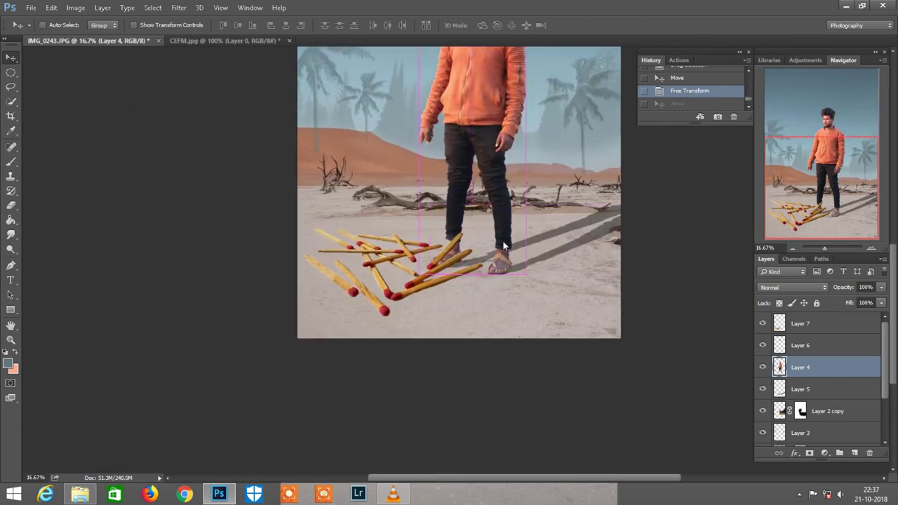
pyautogui.scroll(-1, 503, 246)
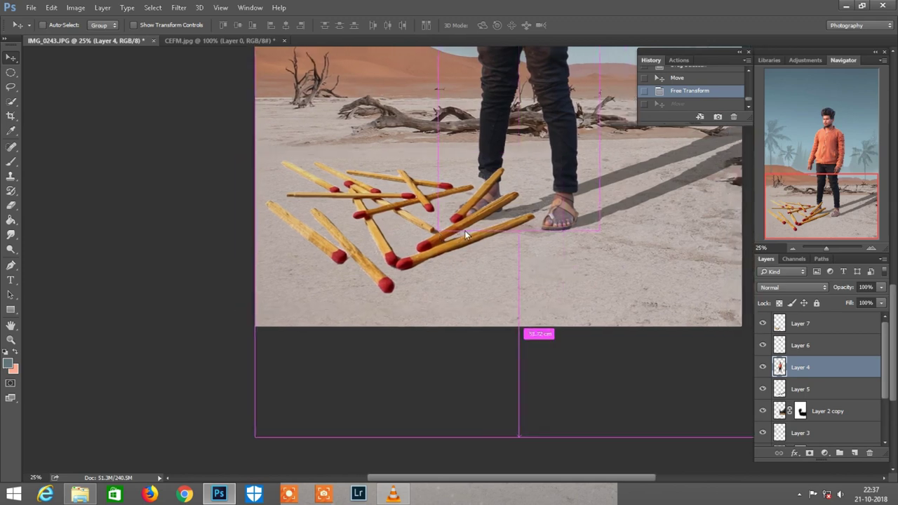
pyautogui.hotkey('ctrl', '+')
pyautogui.moveTo(462, 228); pyautogui.dragTo(453, 239)
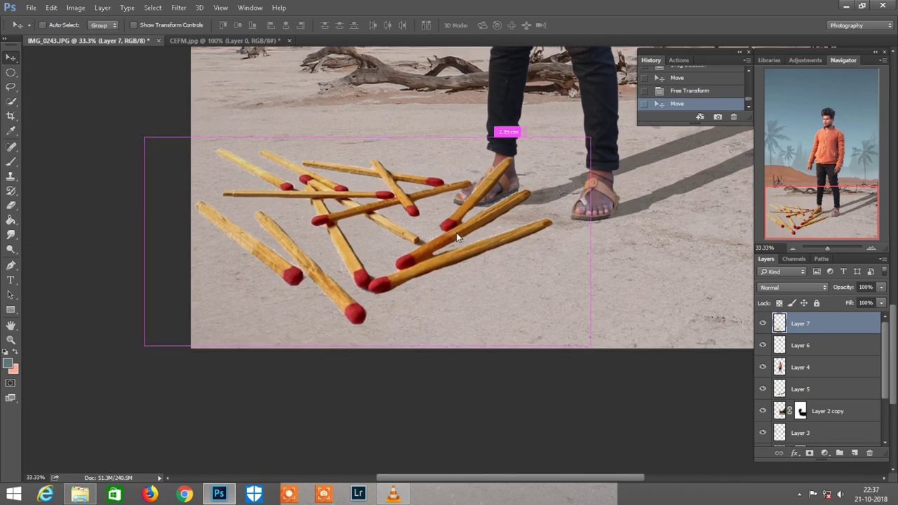
pyautogui.hscroll(1, 456, 232)
# Free Transform Layer 7's matches to 87%, nudge them left and down, and commit
pyautogui.click(50, 8)
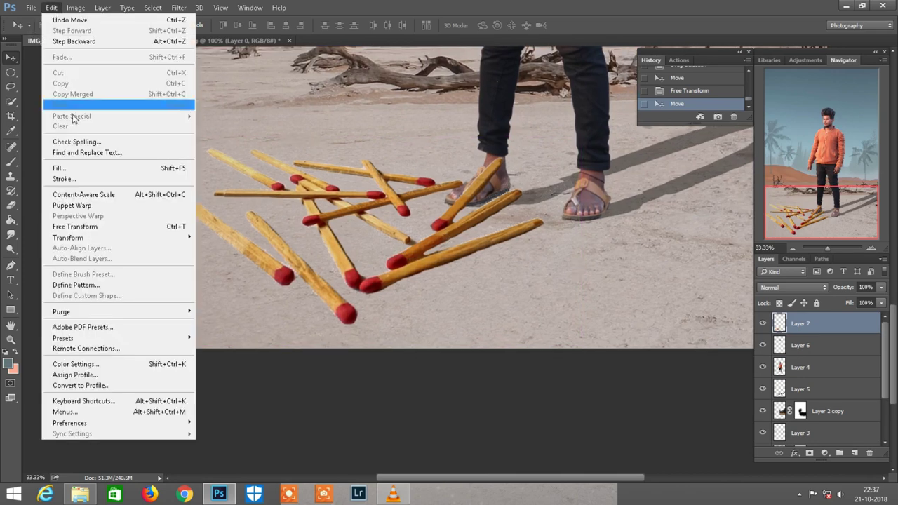
pyautogui.click(82, 226)
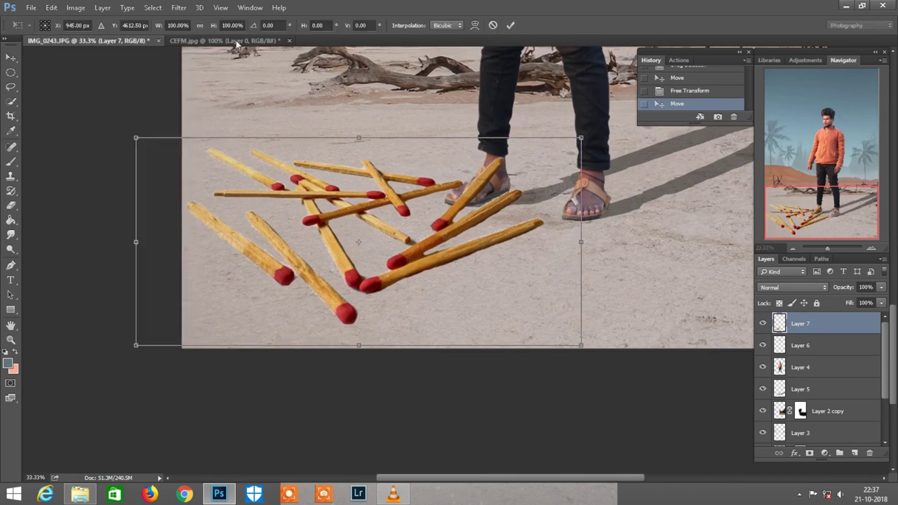
pyautogui.moveTo(211, 27); pyautogui.dragTo(203, 25)
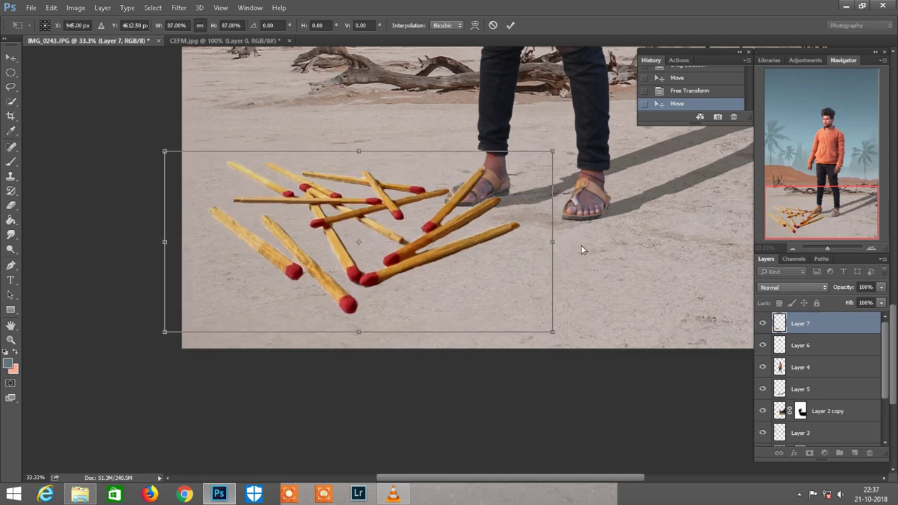
pyautogui.hscroll(-2, 581, 245)
pyautogui.moveTo(462, 238); pyautogui.dragTo(451, 245)
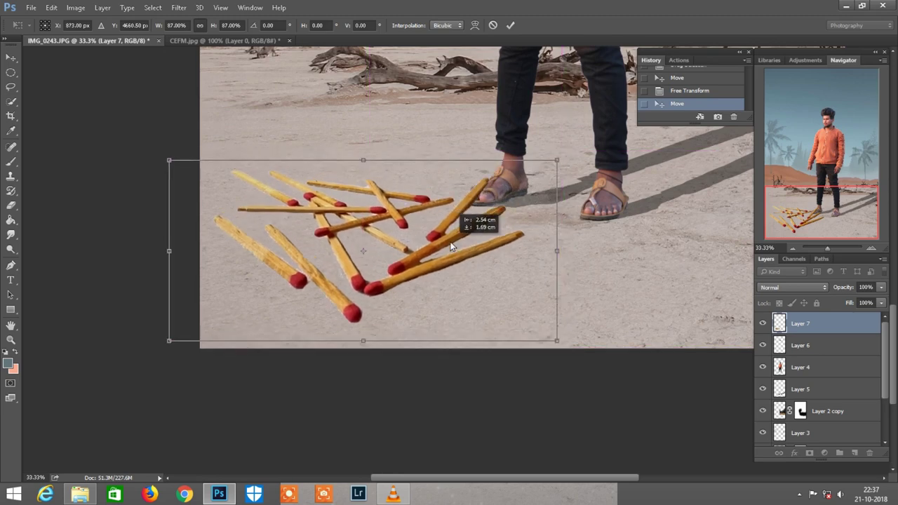
pyautogui.click(511, 26)
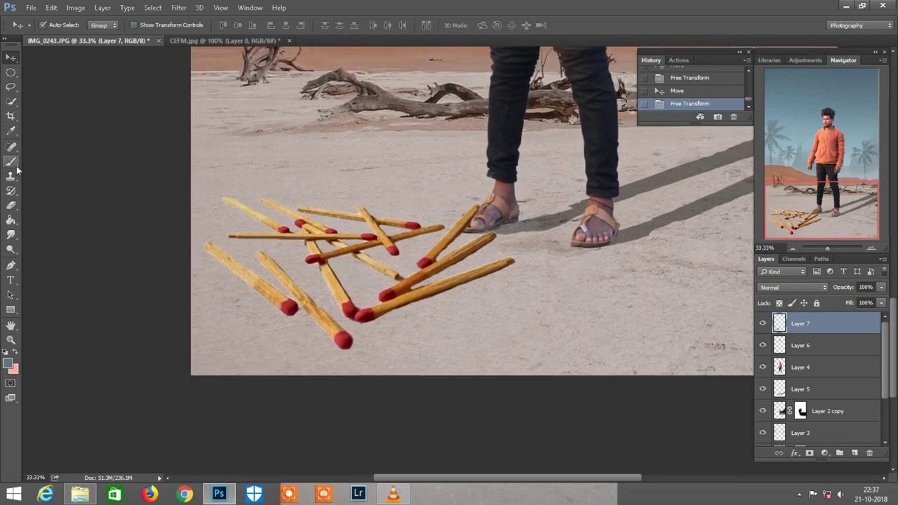
# Erase the matchstick tip overlapping the left sandal with a size-90 eraser
pyautogui.press('e')
pyautogui.hotkey('ctrl', '+')
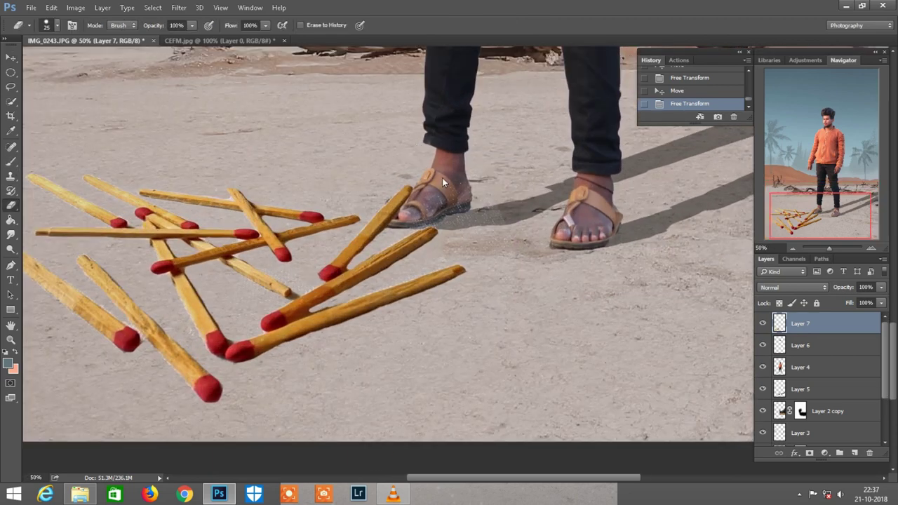
pyautogui.press(']')
pyautogui.press(']')
pyautogui.press(']')
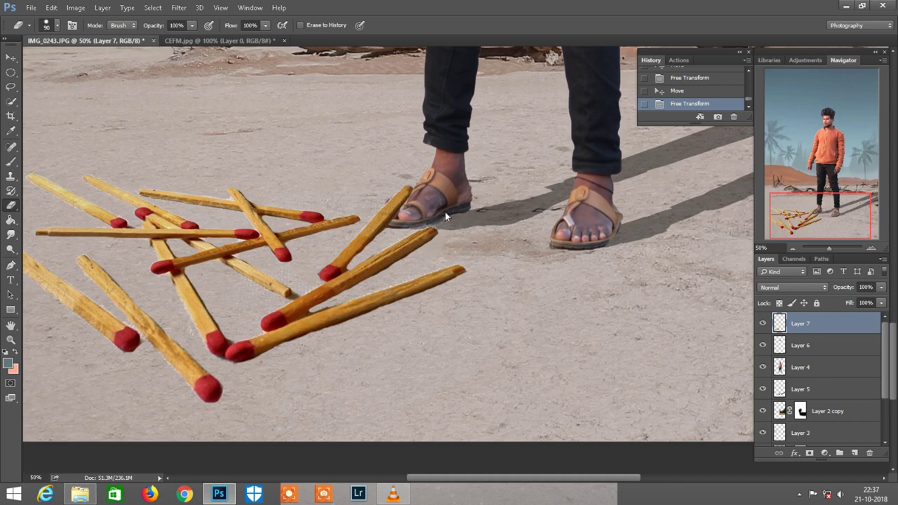
pyautogui.moveTo(425, 215); pyautogui.dragTo(418, 215)
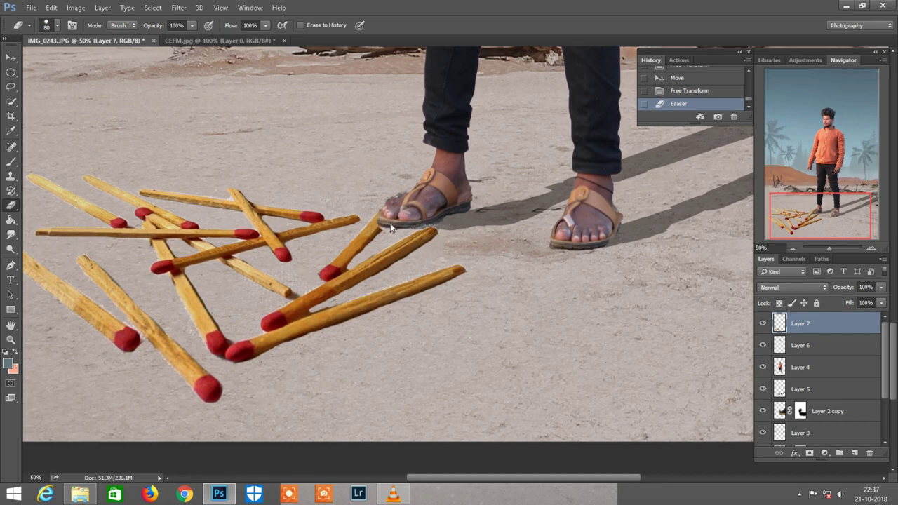
pyautogui.moveTo(386, 206); pyautogui.dragTo(455, 196)
pyautogui.scroll(-2, 455, 196)
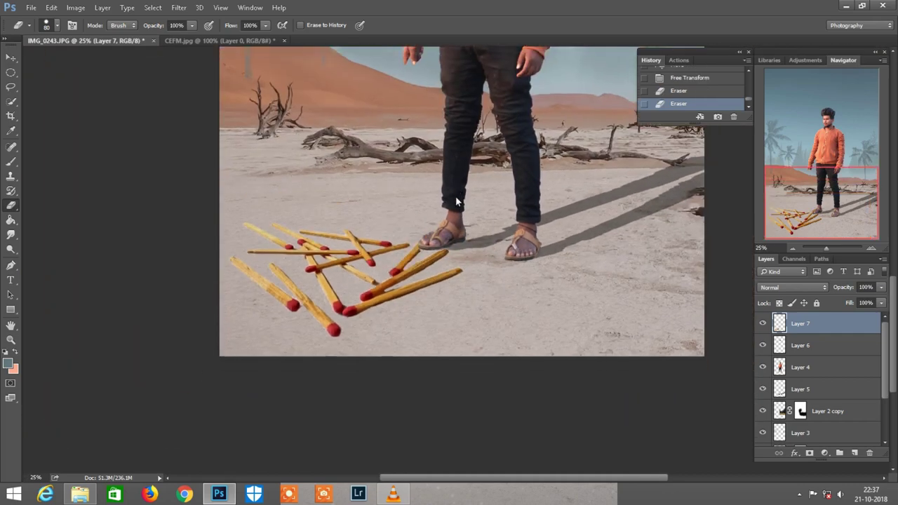
pyautogui.scroll(-1, 481, 200)
pyautogui.scroll(2, 481, 200)
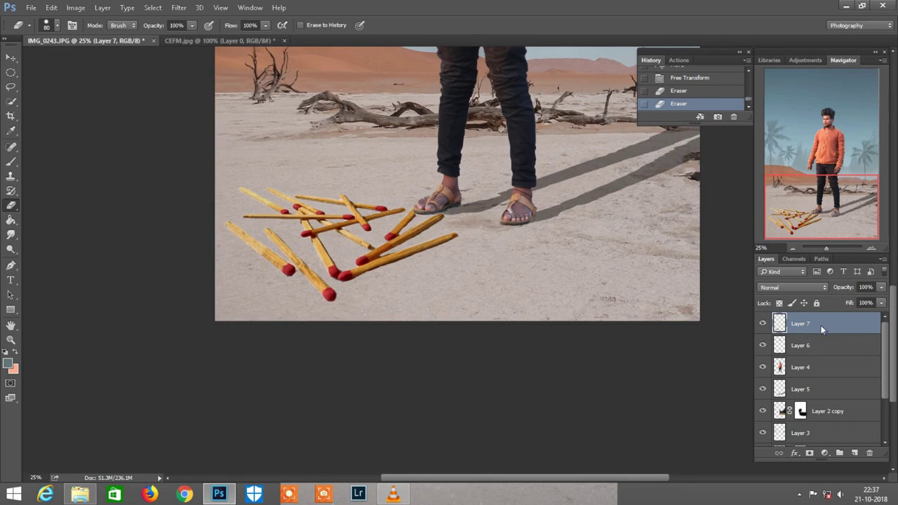
# Duplicate the matchstick layer and turn the copy black with Hue/Saturation Lightness
pyautogui.moveTo(845, 323); pyautogui.dragTo(855, 453)
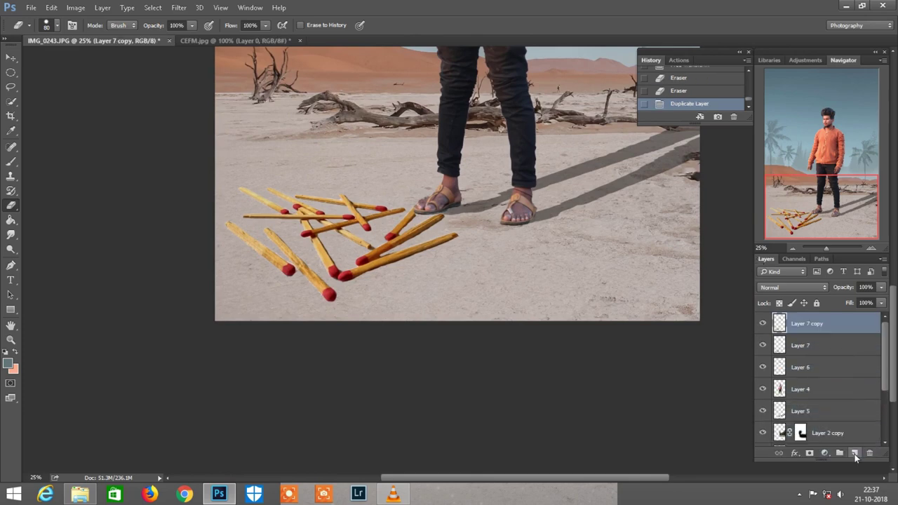
pyautogui.scroll(1, 532, 337)
pyautogui.click(76, 8)
pyautogui.moveTo(91, 36)
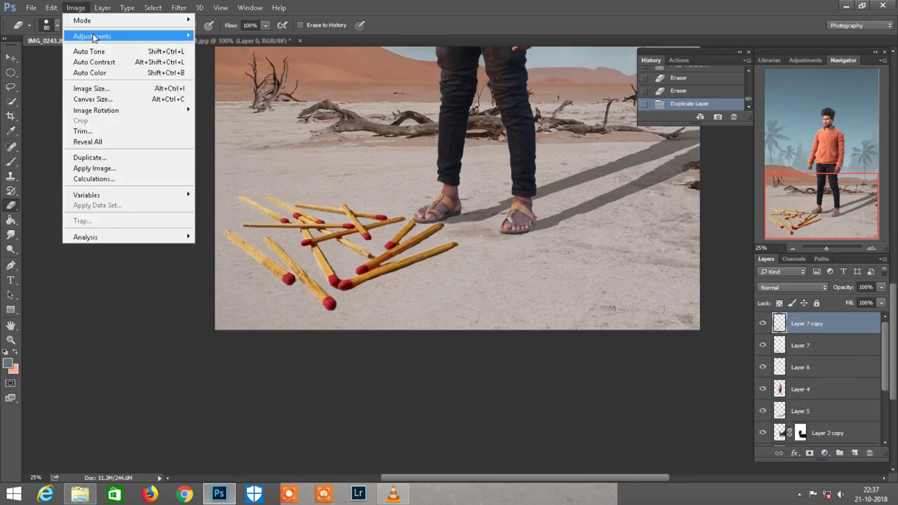
pyautogui.click(228, 94)
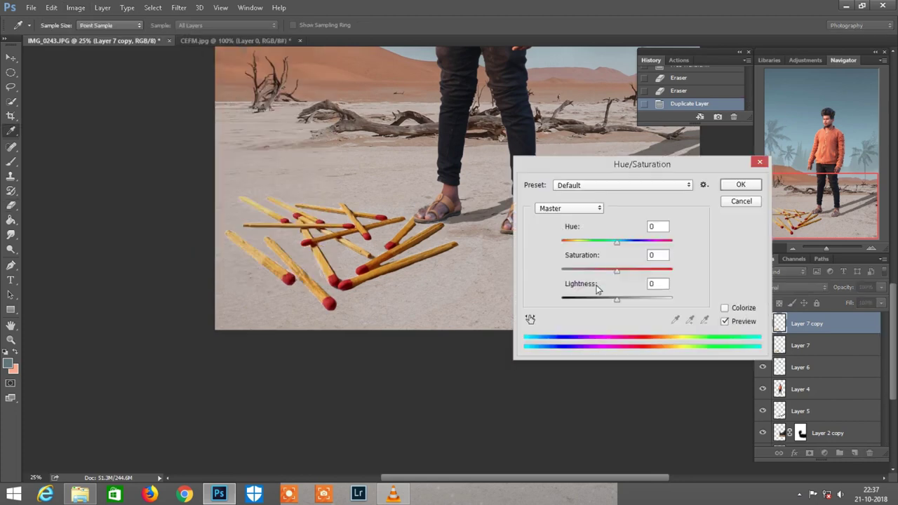
pyautogui.moveTo(598, 300); pyautogui.dragTo(531, 298)
pyautogui.press('Return')
# Erase the leftover grey shading around the black matchstick copy
pyautogui.press('e')
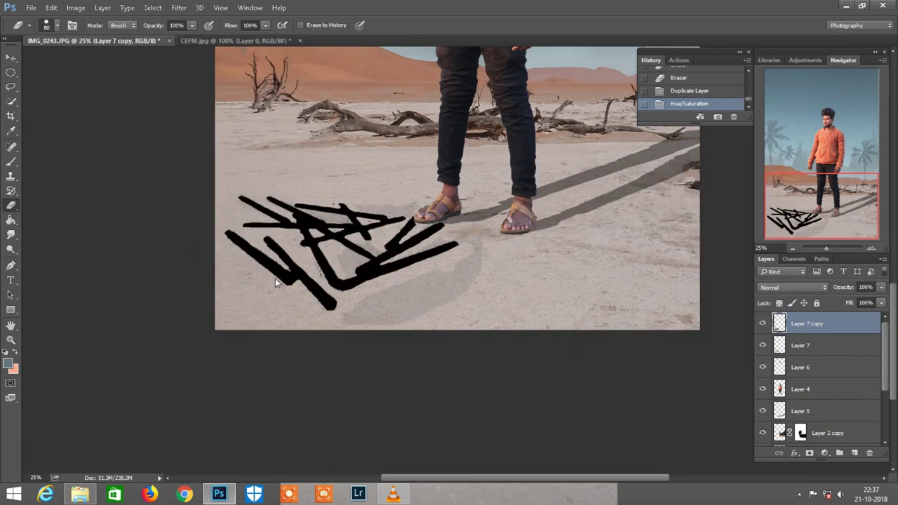
pyautogui.moveTo(393, 306)
pyautogui.mouseDown()
pyautogui.moveTo(381, 301)
pyautogui.moveTo(346, 316)
pyautogui.moveTo(432, 300)
pyautogui.mouseUp()
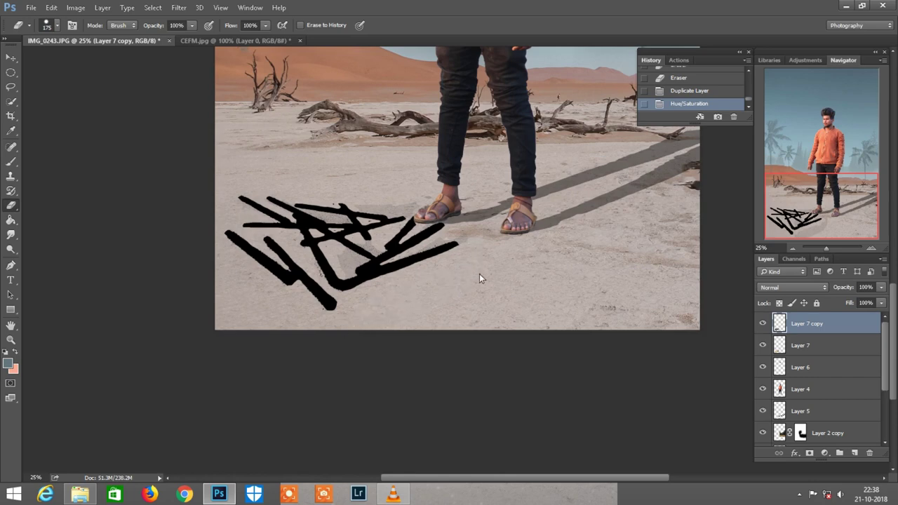
pyautogui.moveTo(479, 278); pyautogui.dragTo(451, 208)
pyautogui.moveTo(363, 200); pyautogui.dragTo(354, 252)
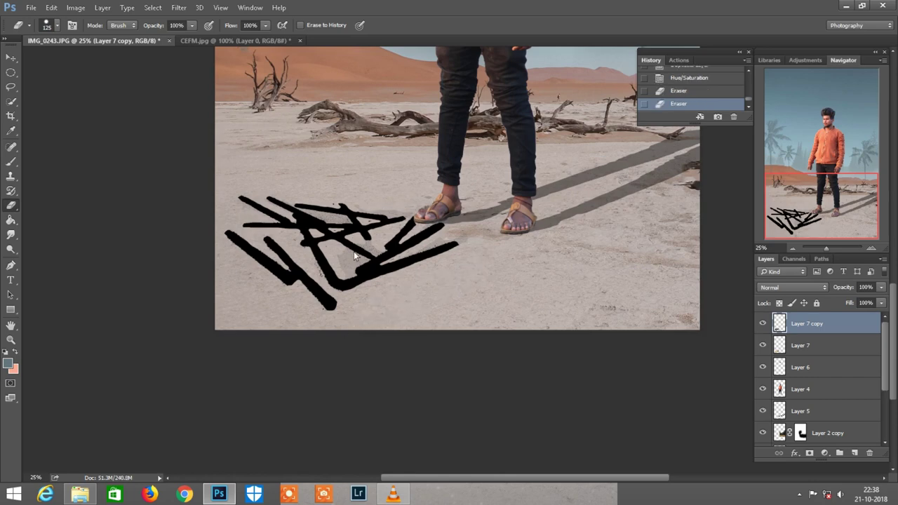
pyautogui.hscroll(2, 384, 274)
# Move the black Layer 7 copy below the original Layer 7 matches
pyautogui.moveTo(802, 326); pyautogui.dragTo(801, 354)
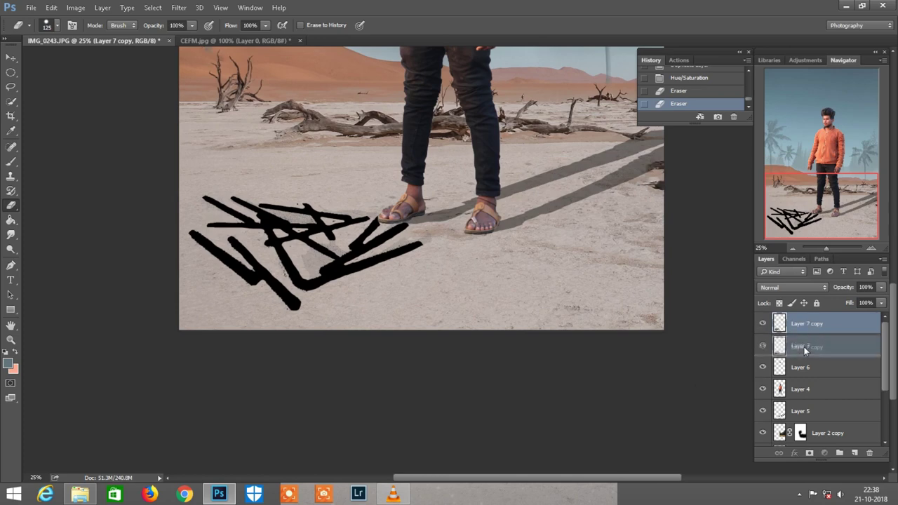
pyautogui.hscroll(-2, 490, 252)
pyautogui.scroll(1, 490, 251)
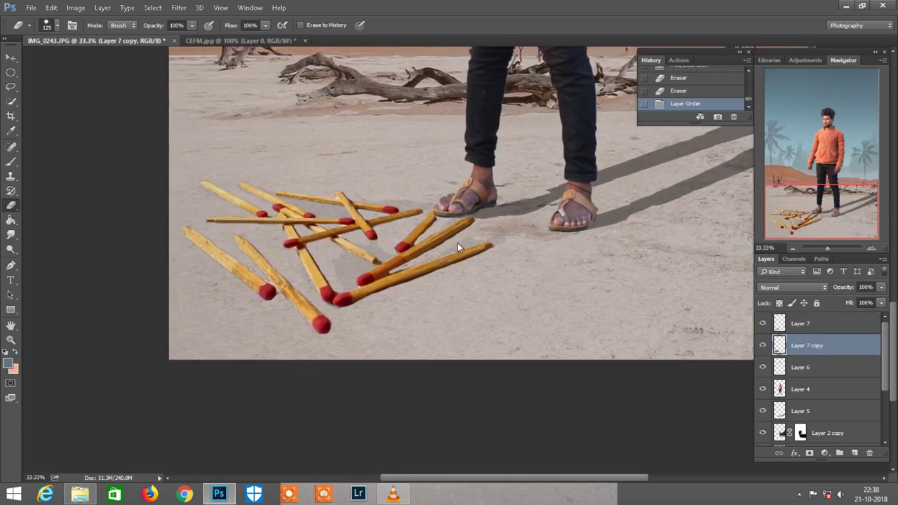
pyautogui.scroll(1, 449, 243)
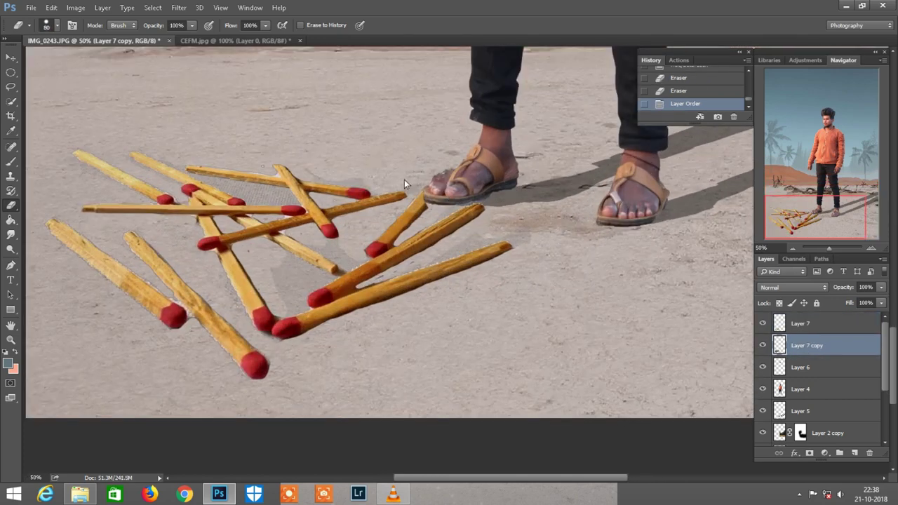
# Erase parts of the black shadow's edges with eraser brush sizes 60 and 45
pyautogui.moveTo(318, 172); pyautogui.dragTo(307, 166)
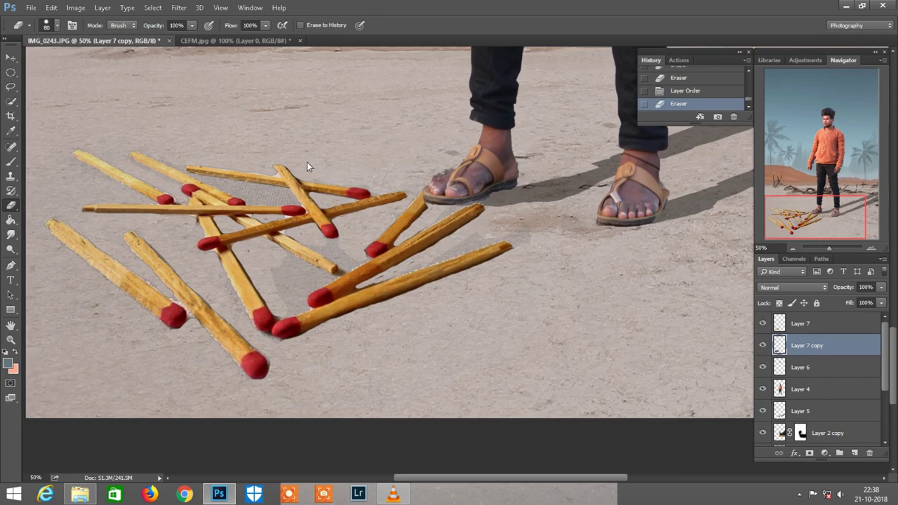
pyautogui.hscroll(-1, 388, 239)
pyautogui.press('[')
pyautogui.moveTo(374, 239); pyautogui.dragTo(362, 250)
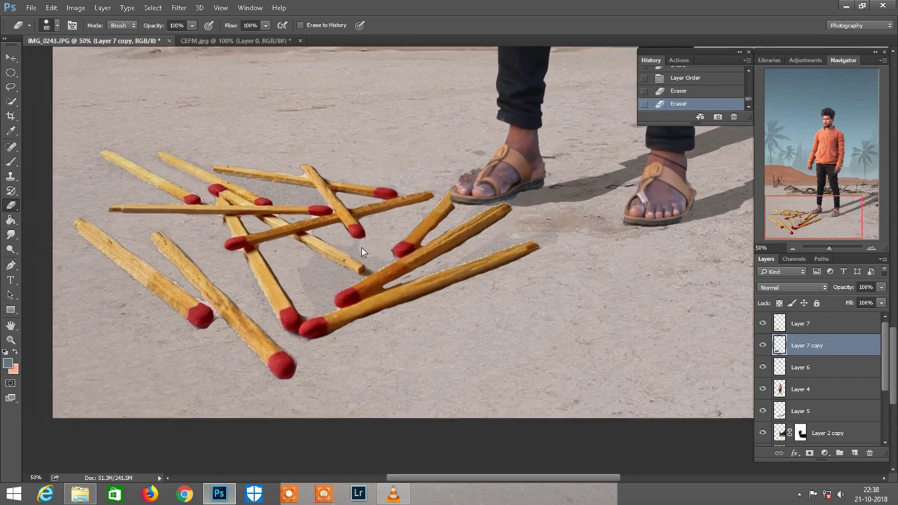
pyautogui.press('[')
pyautogui.moveTo(470, 251); pyautogui.dragTo(481, 246)
pyautogui.hscroll(-1, 445, 258)
pyautogui.press(']')
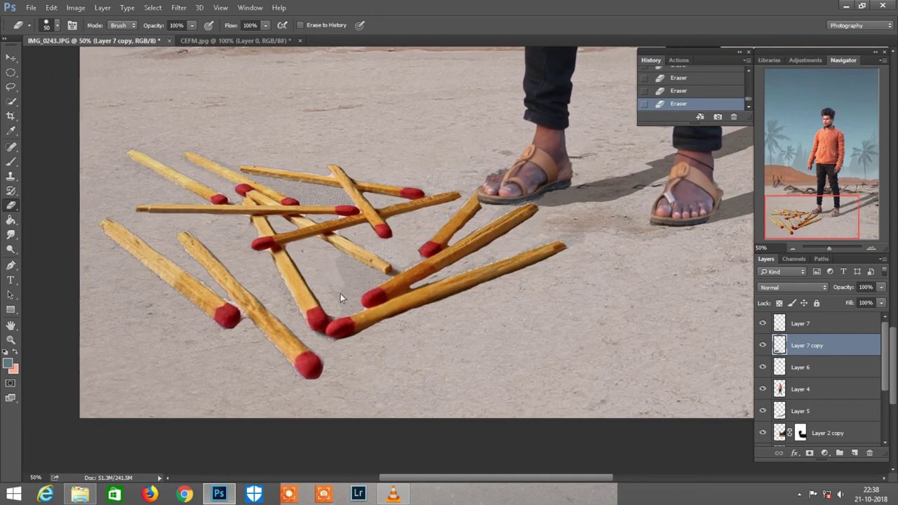
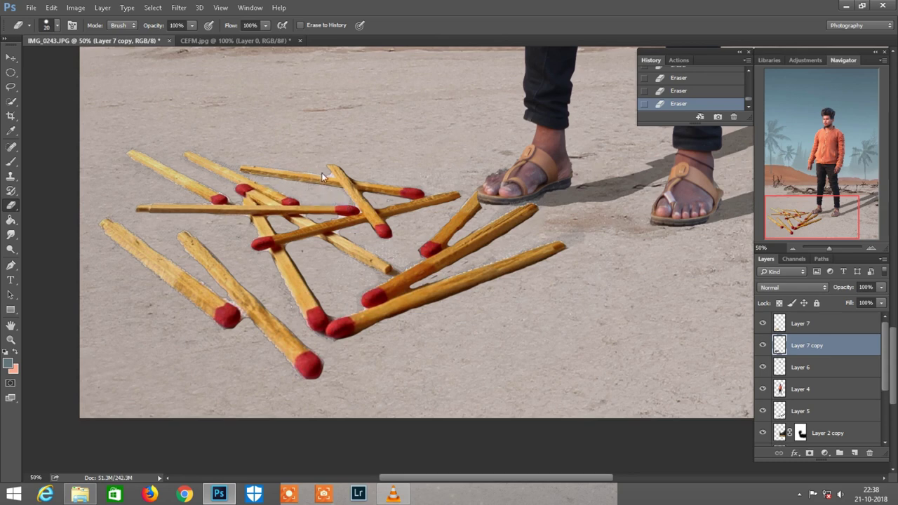
# Offset the black Layer 7 copy shadow up and right behind the matchsticks
pyautogui.scroll(-1, 314, 171)
pyautogui.hscroll(2, 378, 180)
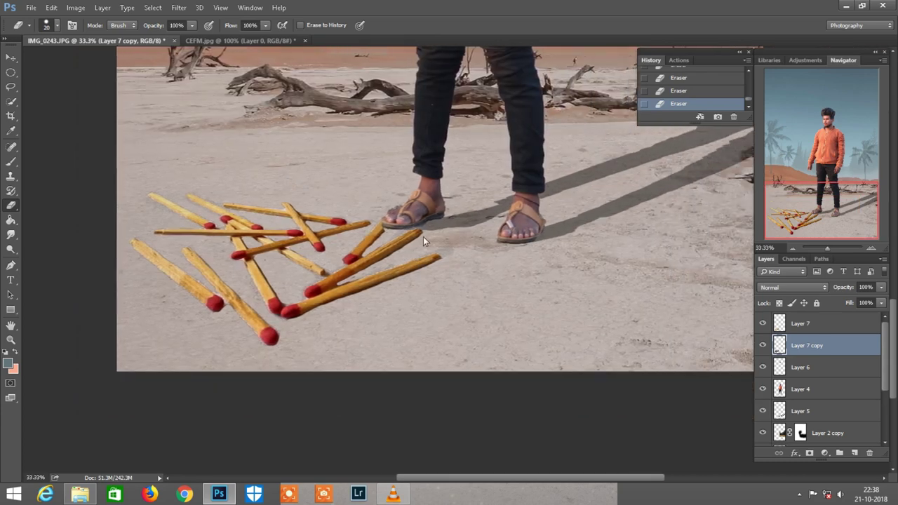
pyautogui.hscroll(2, 422, 235)
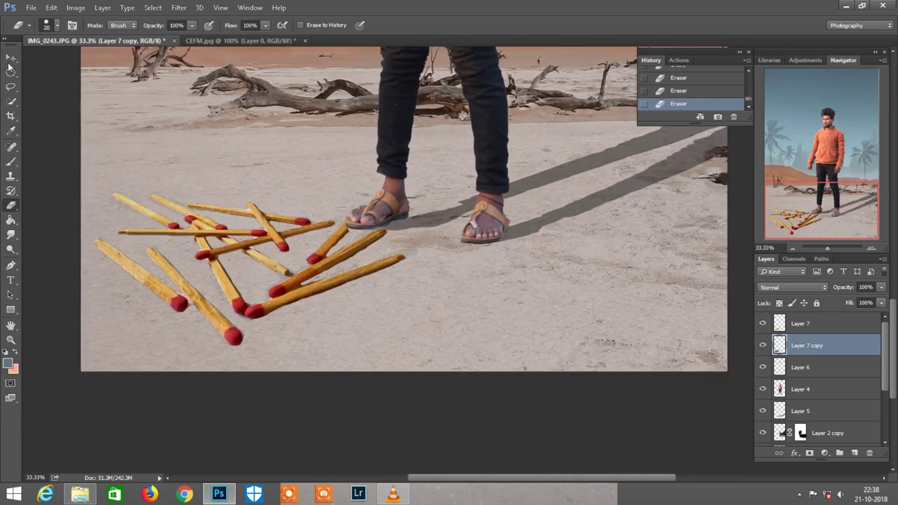
pyautogui.click(10, 56)
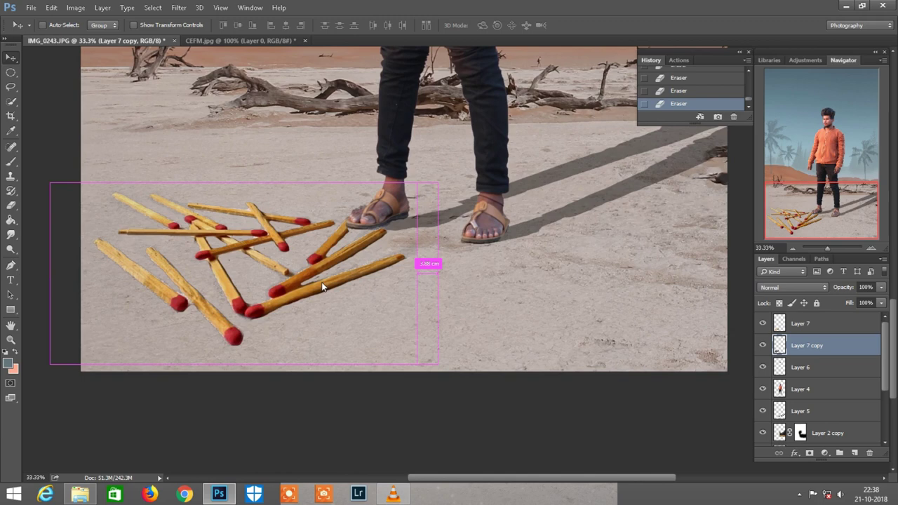
pyautogui.moveTo(323, 286); pyautogui.dragTo(331, 279)
# Merge Layer 6 down into Layer 4
pyautogui.hscroll(-2, 331, 279)
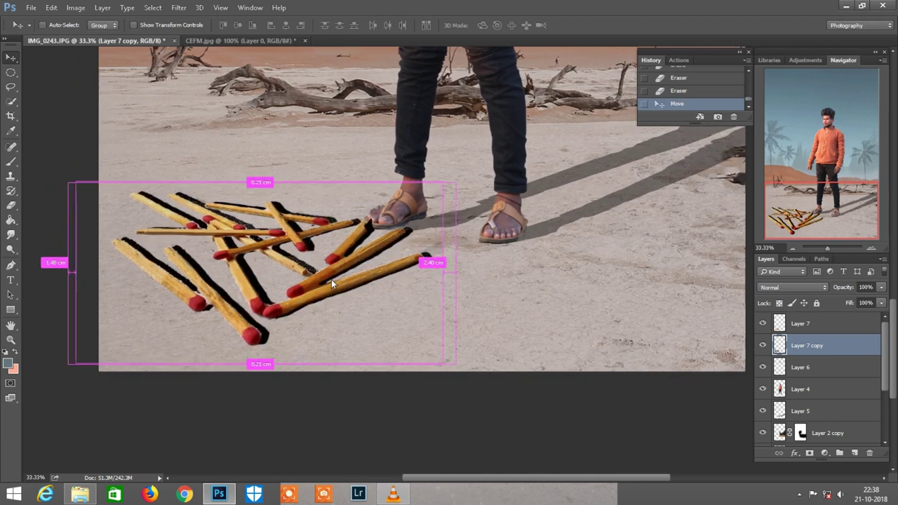
pyautogui.keyDown('alt'); pyautogui.scroll(1, 331, 278); pyautogui.keyUp('alt')
pyautogui.scroll(1, 331, 279)
pyautogui.scroll(1, 331, 279)
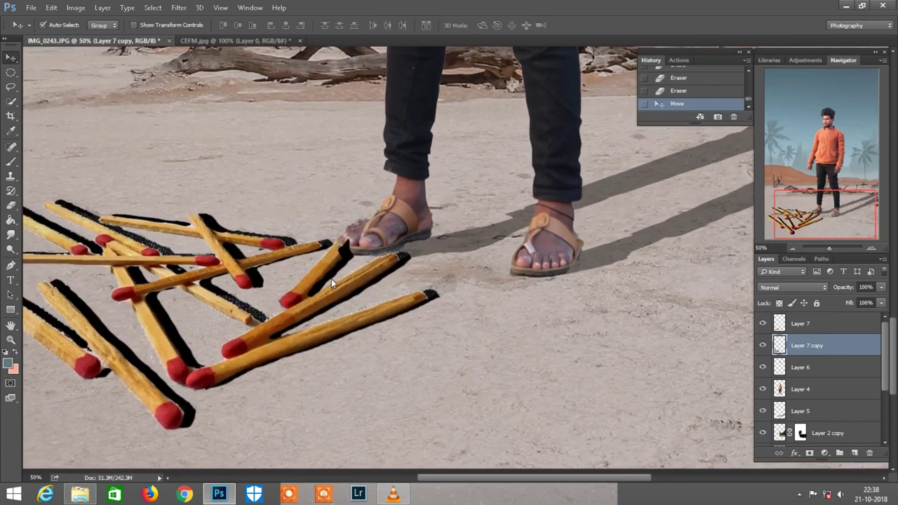
pyautogui.scroll(1, 331, 279)
pyautogui.rightClick(798, 372)
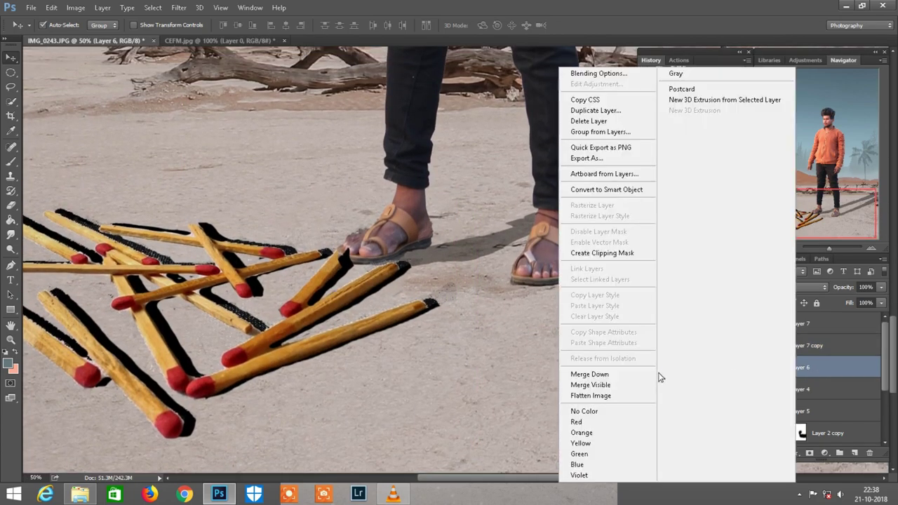
pyautogui.click(632, 373)
# Shift the merged Layer 4 figure right and reposition the Layer 5 ground shadow
pyautogui.scroll(2, 624, 364)
pyautogui.moveTo(565, 206); pyautogui.dragTo(591, 188)
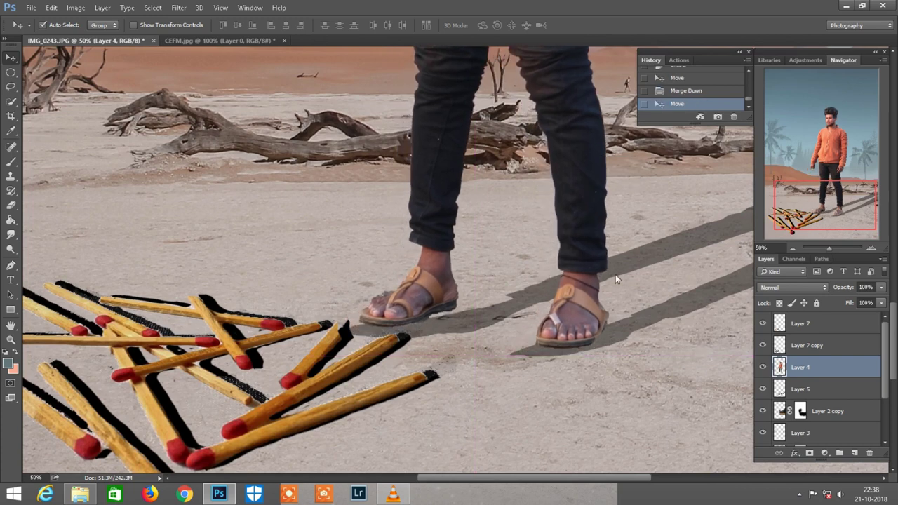
pyautogui.scroll(1, 615, 274)
pyautogui.moveTo(635, 272)
pyautogui.mouseDown()
pyautogui.moveTo(654, 255)
pyautogui.moveTo(643, 260)
pyautogui.mouseUp()
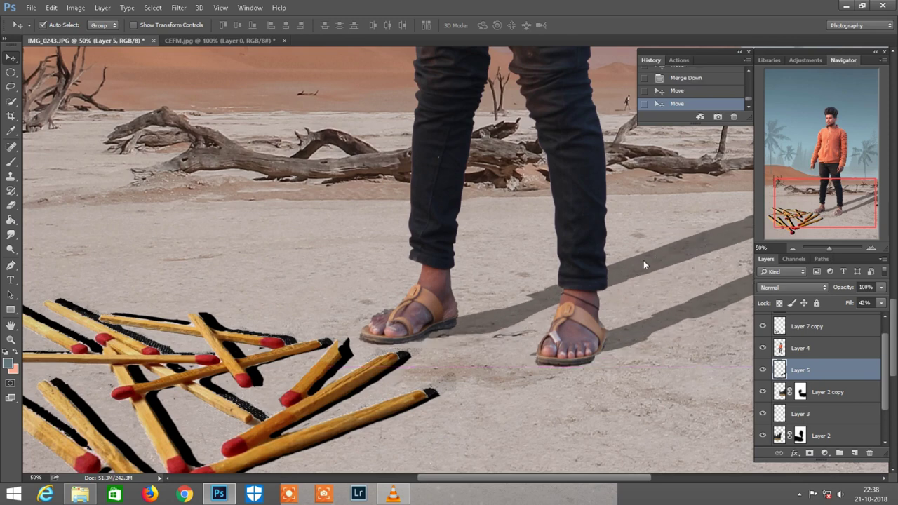
pyautogui.scroll(-1, 559, 301)
pyautogui.click(11, 204)
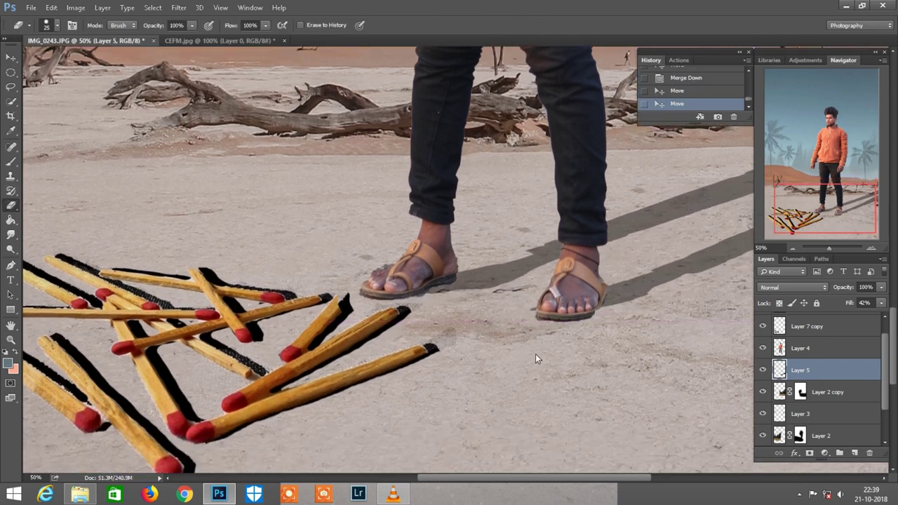
# Erase part of the man's ground shadow on Layer 5 with a larger eraser
pyautogui.click(537, 323)
pyautogui.press(']')
pyautogui.scroll(-2, 537, 322)
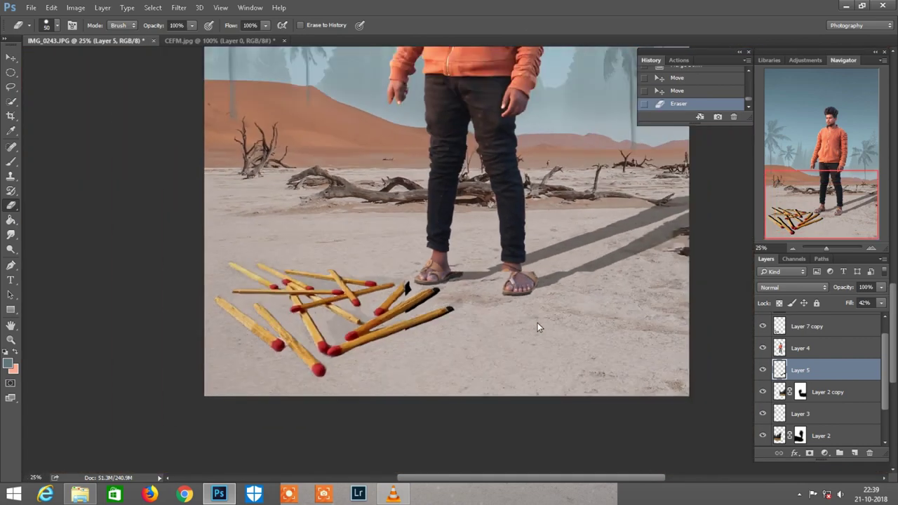
pyautogui.scroll(-1, 521, 303)
pyautogui.scroll(1, 521, 306)
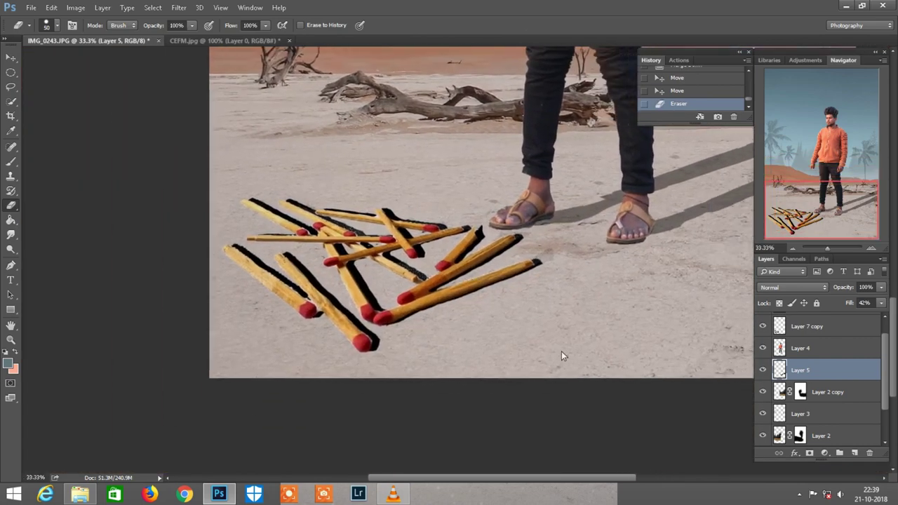
# Nudge the Layer 7 copy shadow down-right and lower its fill to 45%
pyautogui.click(806, 326)
pyautogui.hscroll(2, 544, 299)
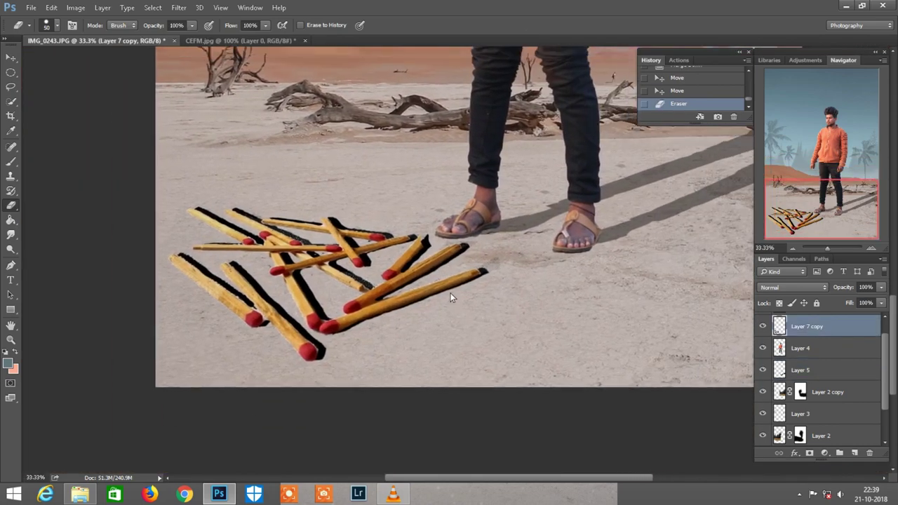
pyautogui.click(10, 57)
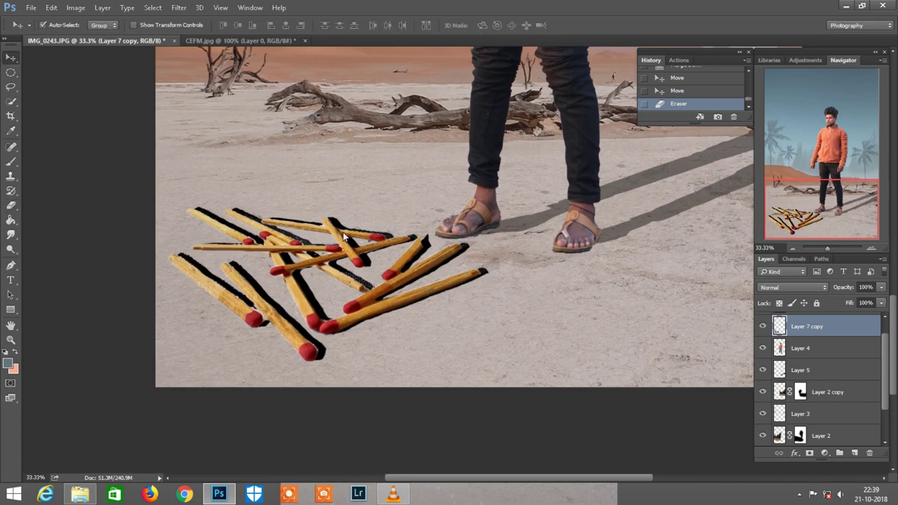
pyautogui.moveTo(483, 272); pyautogui.dragTo(482, 275)
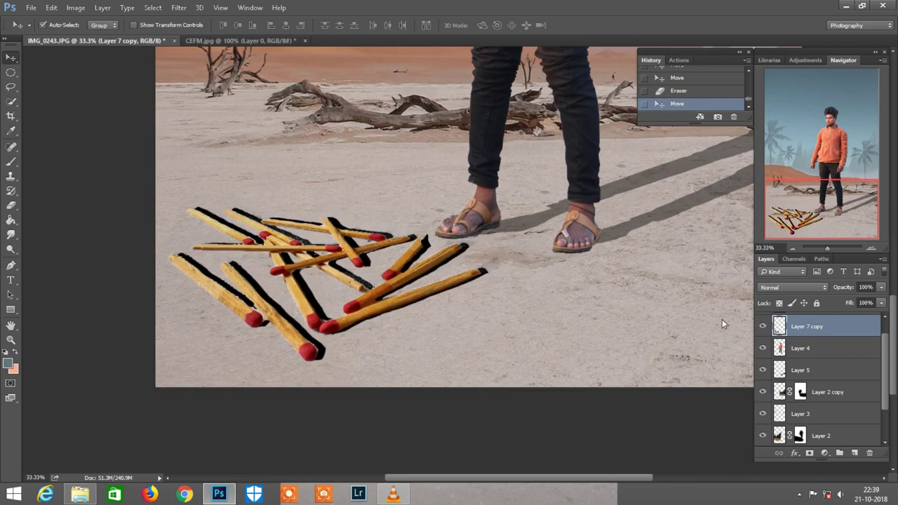
pyautogui.moveTo(850, 306); pyautogui.dragTo(819, 303)
pyautogui.hotkey('ctrl', '-')
pyautogui.hotkey('ctrl', '-')
pyautogui.hotkey('ctrl', '-')
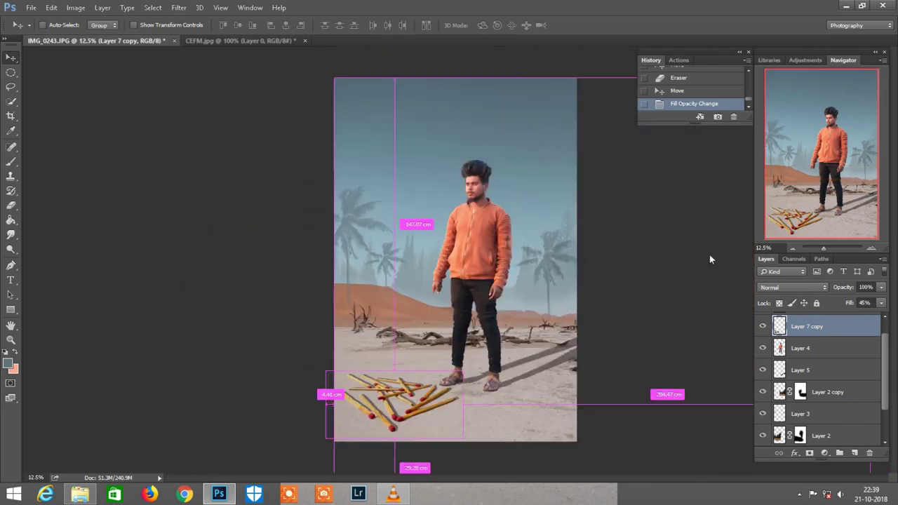
# Paint black on Layer 2 copy's mask to hide the upper-right trees
pyautogui.hotkey('ctrl', '+')
pyautogui.hotkey('shift', 'Left')
pyautogui.hotkey('shift', 'Left')
pyautogui.hotkey('shift', 'Left')
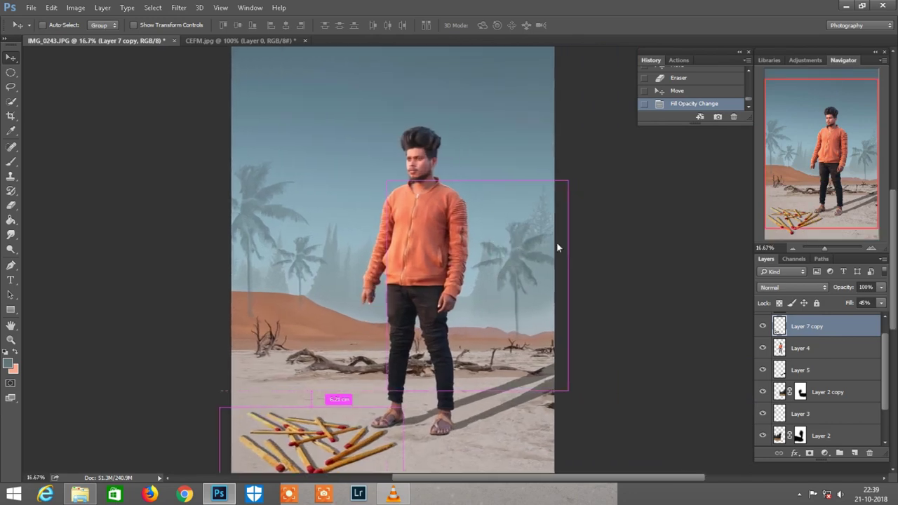
pyautogui.hotkey('ctrl', '+')
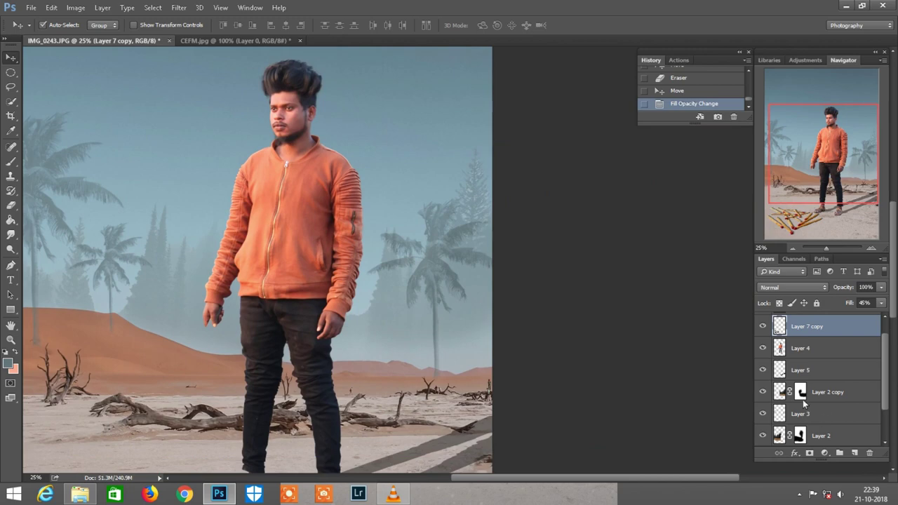
pyautogui.click(801, 392)
pyautogui.press('b')
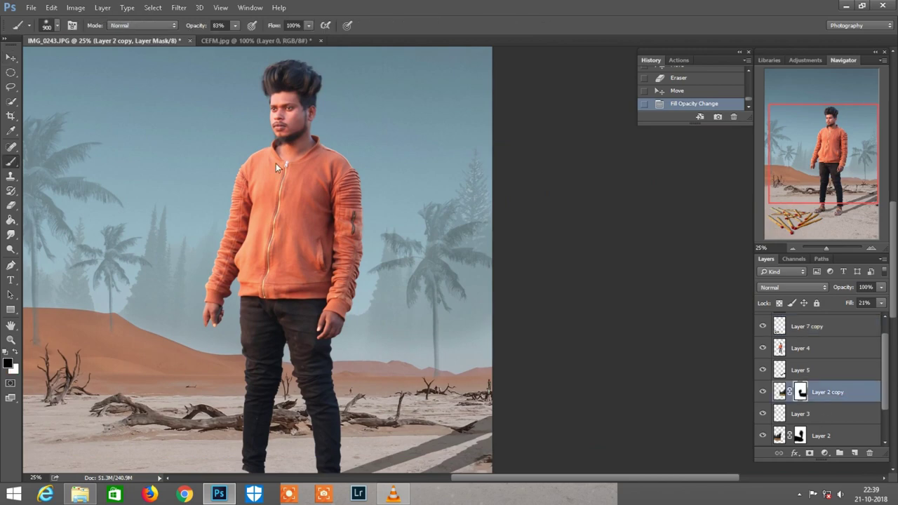
pyautogui.hscroll(-2, 316, 163)
pyautogui.moveTo(525, 180); pyautogui.dragTo(529, 205)
pyautogui.moveTo(526, 242); pyautogui.dragTo(523, 309)
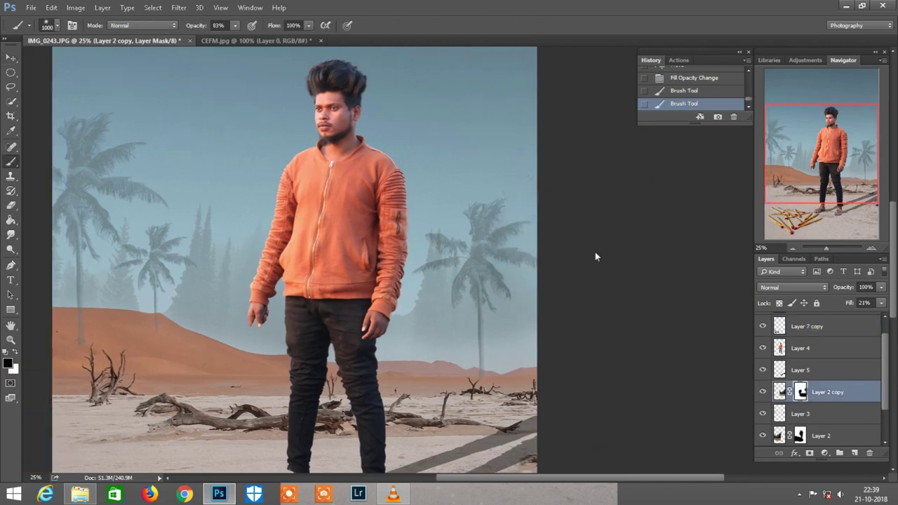
pyautogui.hotkey('ctrl', '-')
pyautogui.scroll(-2, 585, 242)
pyautogui.hscroll(-2, 584, 242)
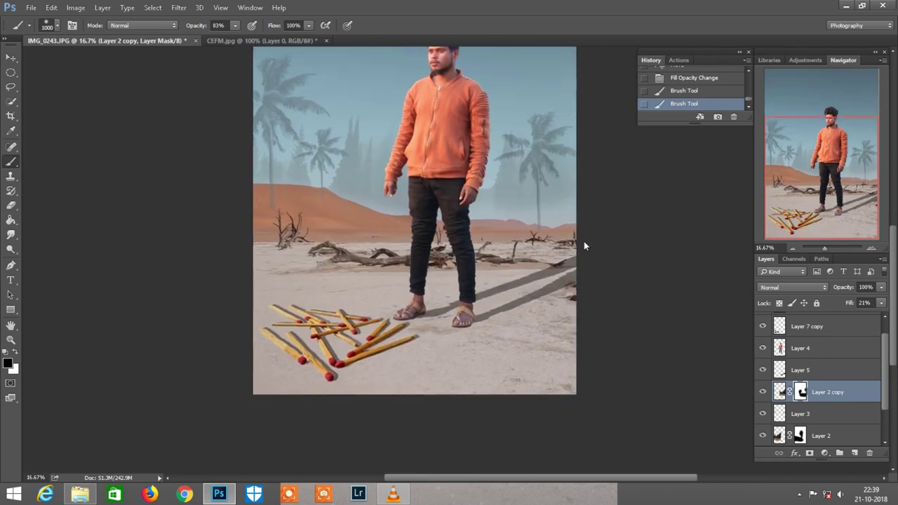
pyautogui.hotkey('ctrl', '+')
# Lasso the FIAT LUX matchbox in CEFM.jpg after clearing the old selection
pyautogui.click(246, 41)
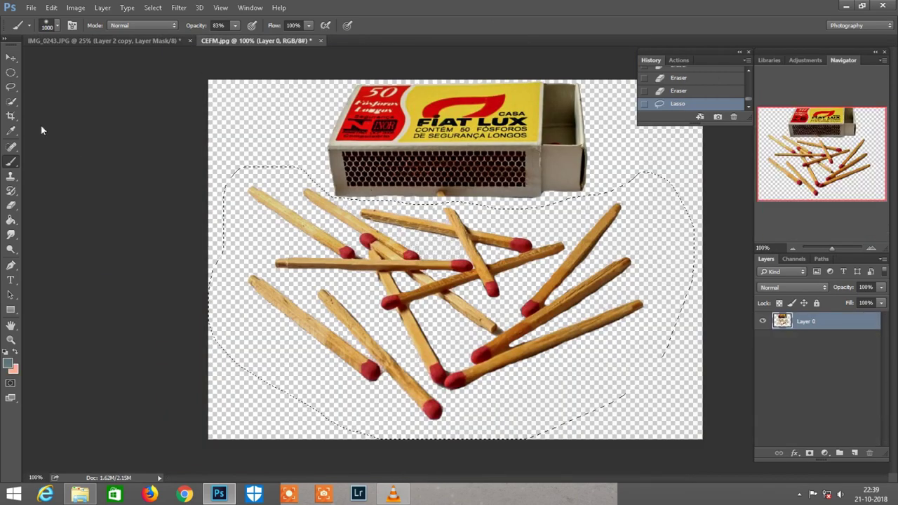
pyautogui.press('l')
pyautogui.hotkey('ctrl', 'd')
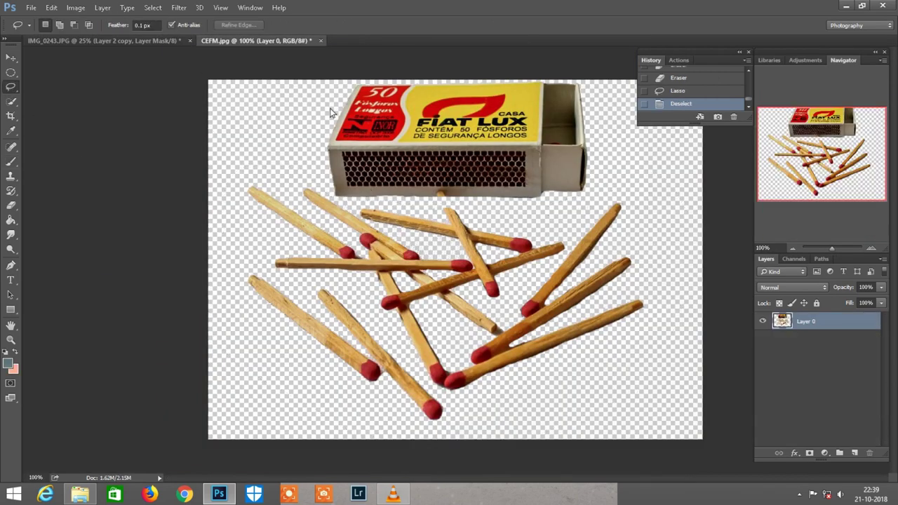
pyautogui.moveTo(331, 92); pyautogui.dragTo(317, 173)
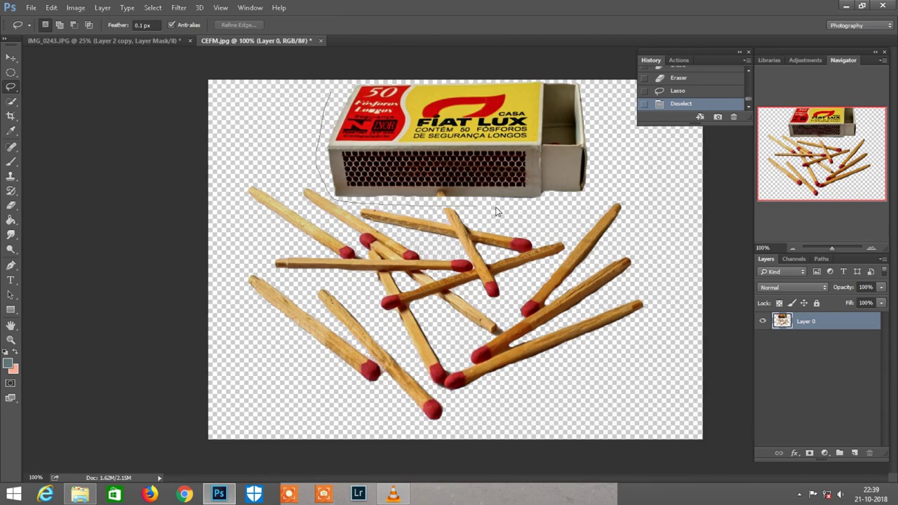
pyautogui.moveTo(355, 209); pyautogui.dragTo(331, 67)
# Drag the matchbox into the desert composite and place it beside the man's feet
pyautogui.moveTo(366, 123)
pyautogui.mouseDown()
pyautogui.moveTo(145, 41)
pyautogui.moveTo(522, 340)
pyautogui.mouseUp()
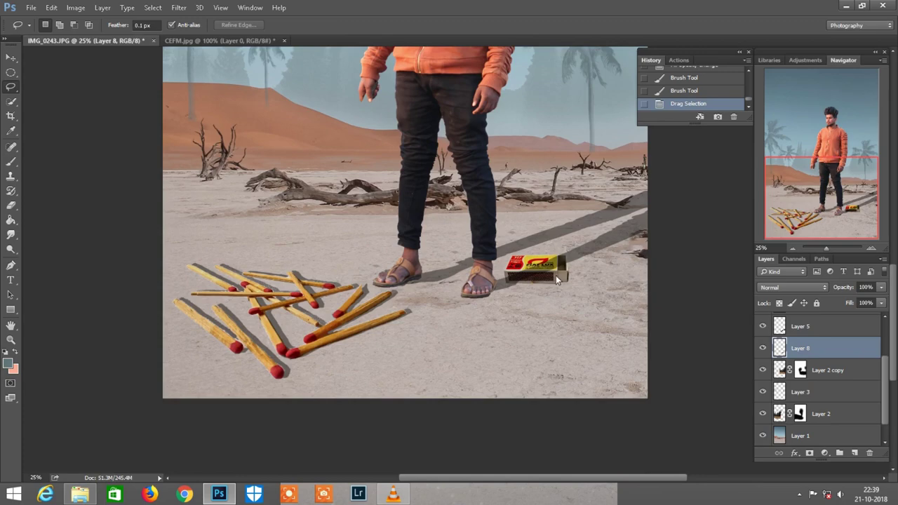
pyautogui.moveTo(555, 279); pyautogui.dragTo(511, 341)
pyautogui.scroll(-1, 504, 317)
pyautogui.scroll(2, 505, 290)
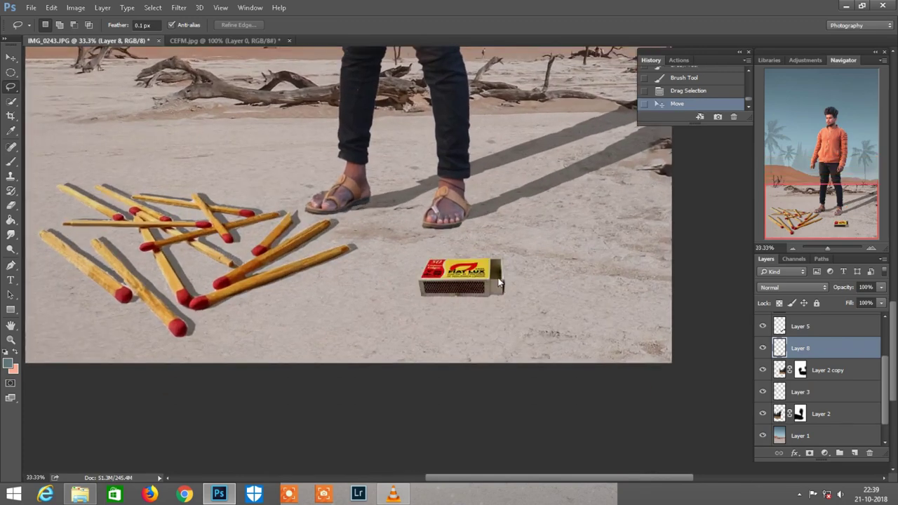
pyautogui.scroll(1, 490, 277)
pyautogui.scroll(1, 490, 277)
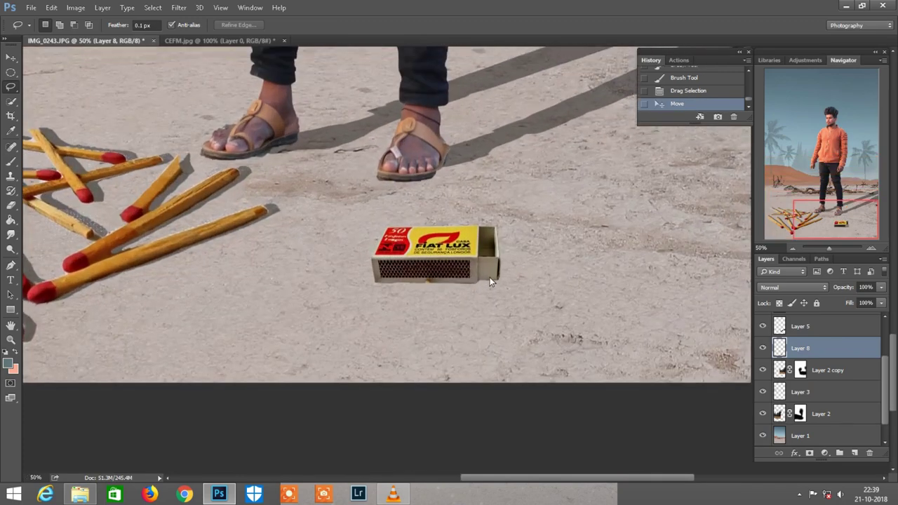
# Free-transform the matchbox to 270% scale and tilt it slightly to match the ground
pyautogui.click(52, 7)
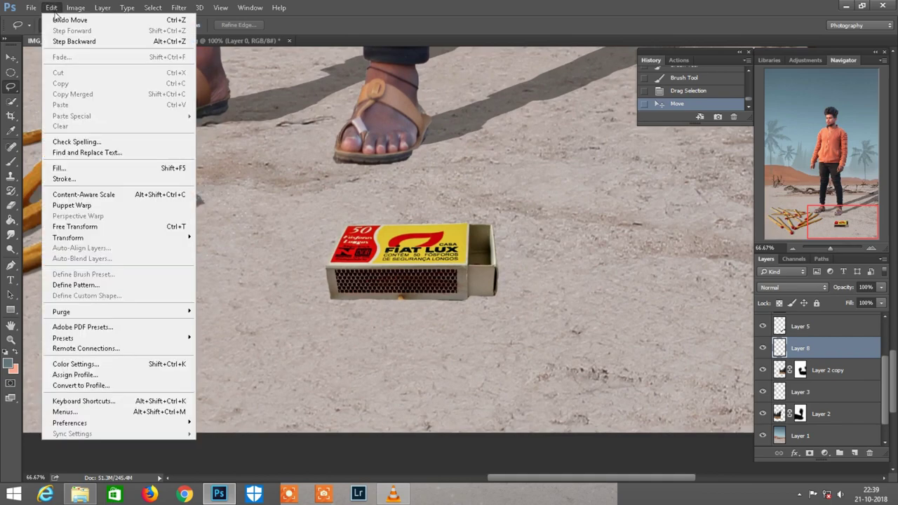
pyautogui.click(162, 226)
pyautogui.hotkey('ctrl', '-')
pyautogui.hotkey('ctrl', '-')
pyautogui.doubleClick(177, 25)
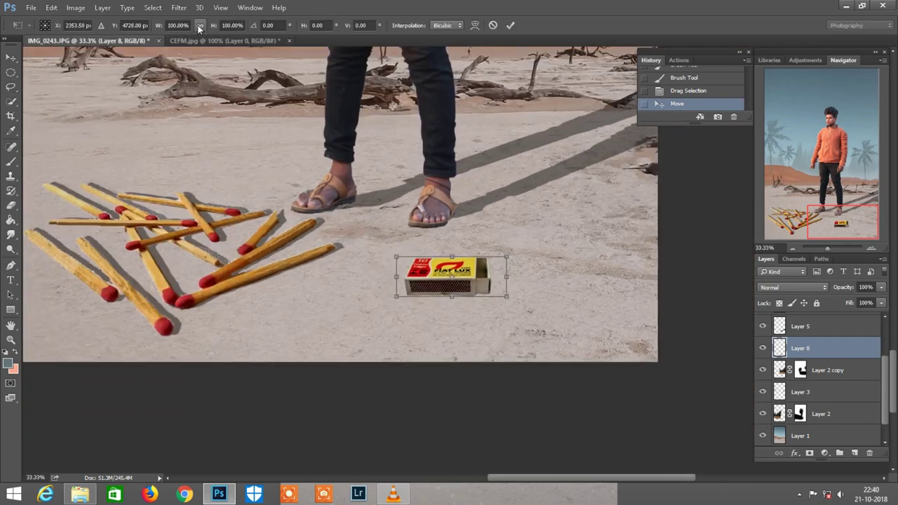
pyautogui.write('233')
pyautogui.press('Tab')
pyautogui.write('256')
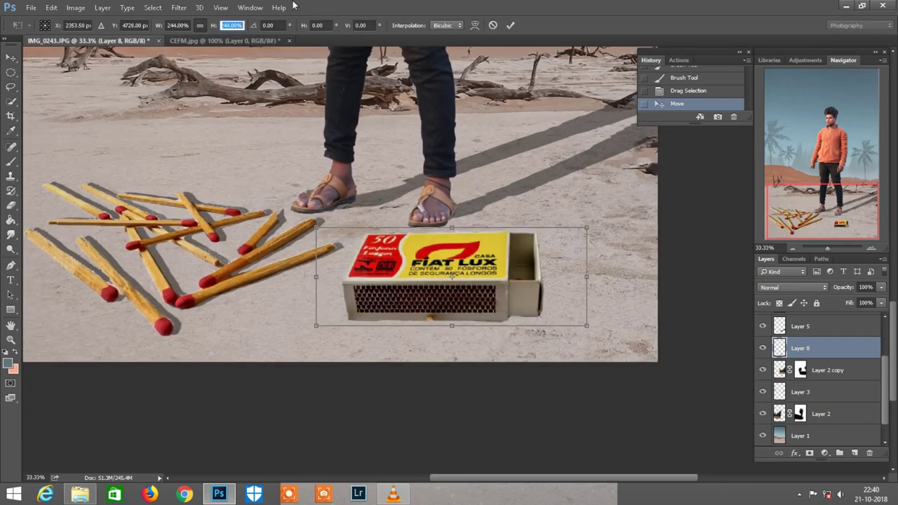
pyautogui.press('Return')
pyautogui.write('270')
pyautogui.press('Return')
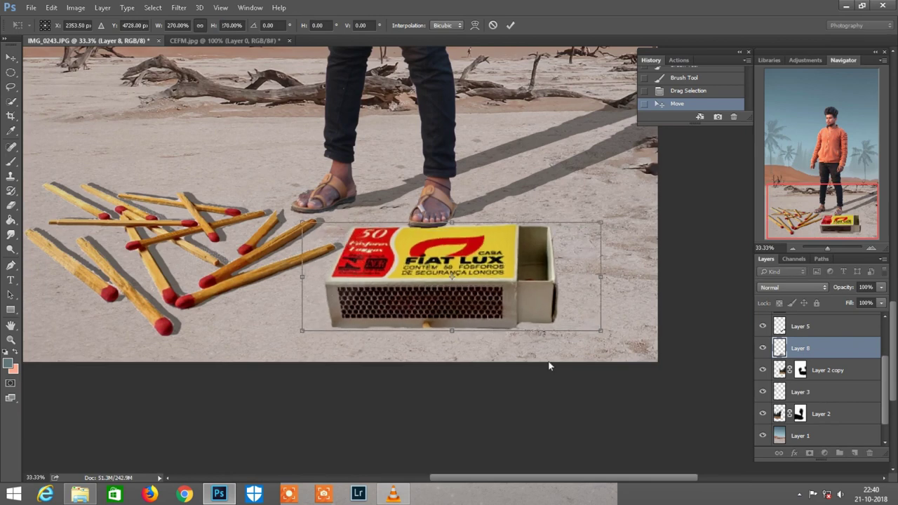
pyautogui.hotkey('ctrl', '-')
pyautogui.moveTo(525, 389)
pyautogui.mouseDown()
pyautogui.moveTo(537, 388)
pyautogui.moveTo(521, 383)
pyautogui.mouseUp()
# Widen the matchbox base in Perspective mode, nudge it into place, and commit
pyautogui.rightClick(522, 315)
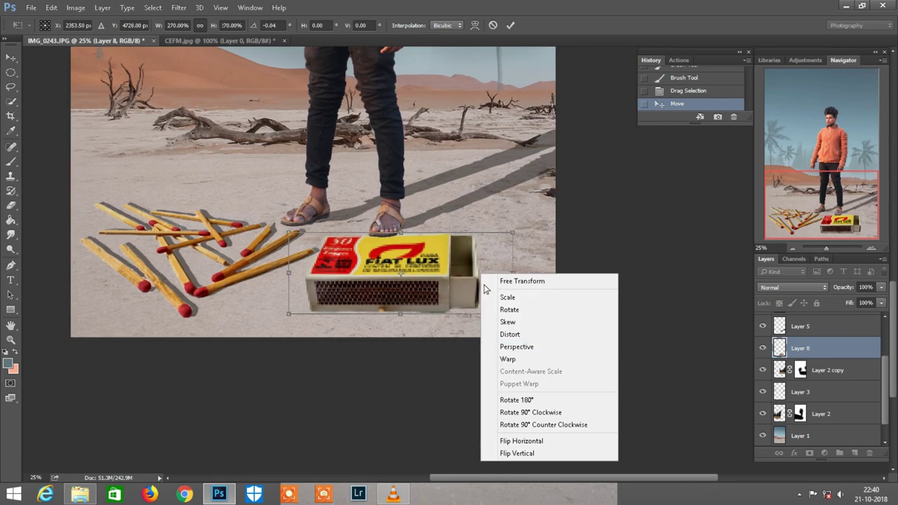
pyautogui.click(517, 346)
pyautogui.moveTo(513, 315); pyautogui.dragTo(531, 320)
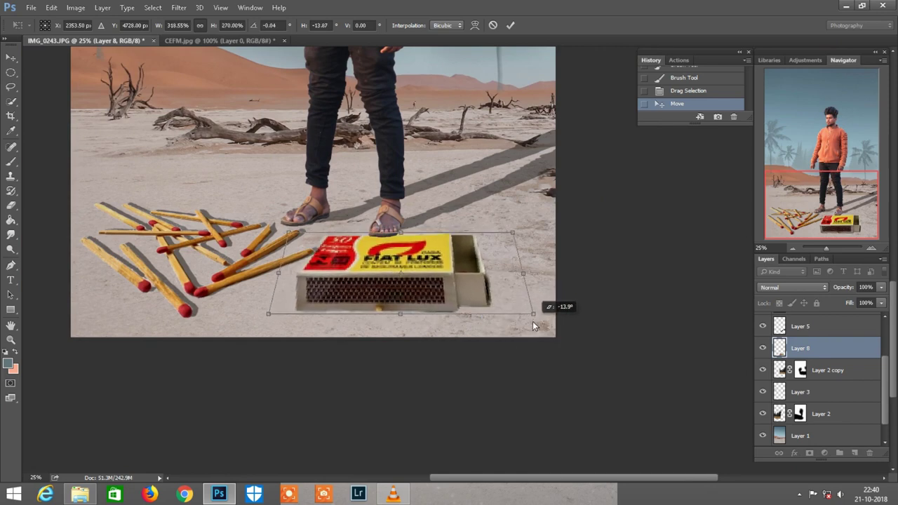
pyautogui.scroll(-3, 521, 239)
pyautogui.moveTo(461, 205); pyautogui.dragTo(459, 221)
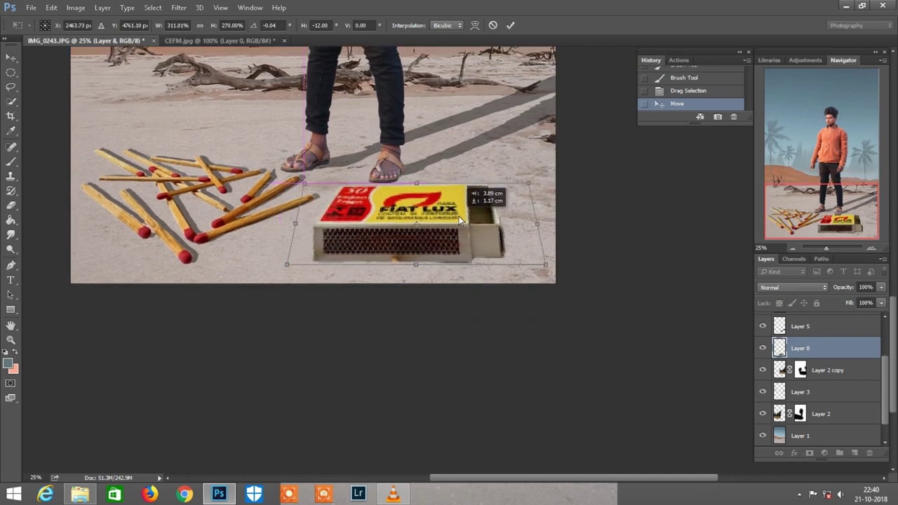
pyautogui.hscroll(2, 459, 216)
pyautogui.scroll(1, 457, 182)
pyautogui.scroll(1, 456, 154)
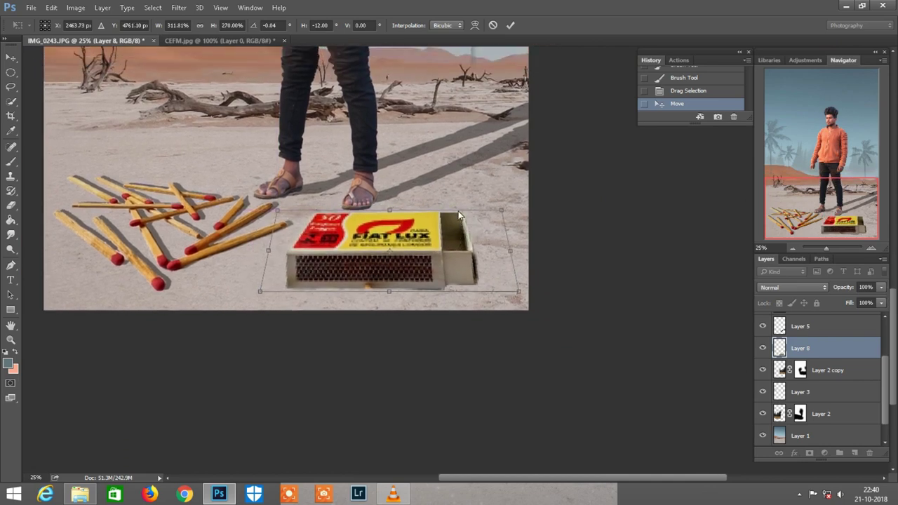
pyautogui.scroll(1, 455, 124)
pyautogui.click(511, 25)
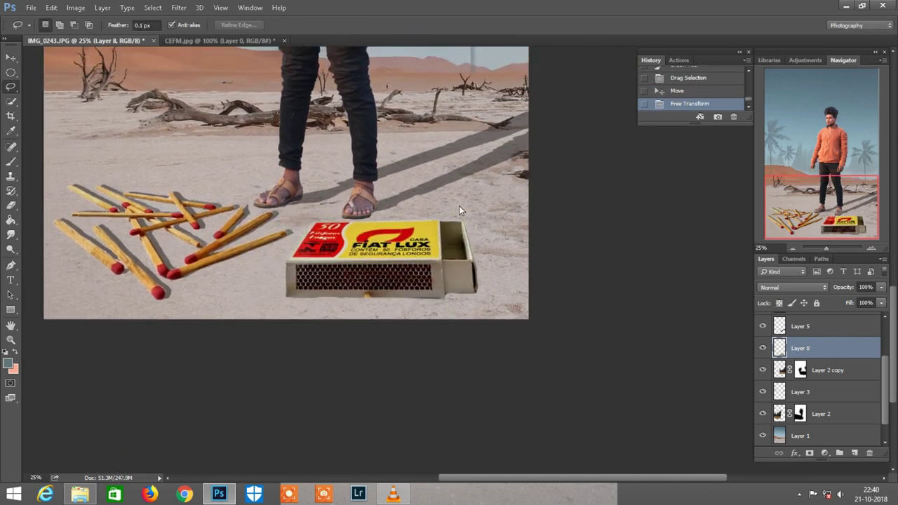
# Copy a lassoed patch of the box to a new layer and cover the protruding match tip
pyautogui.scroll(-2, 459, 206)
pyautogui.hscroll(2, 459, 206)
pyautogui.hscroll(1, 459, 206)
pyautogui.scroll(-1, 437, 218)
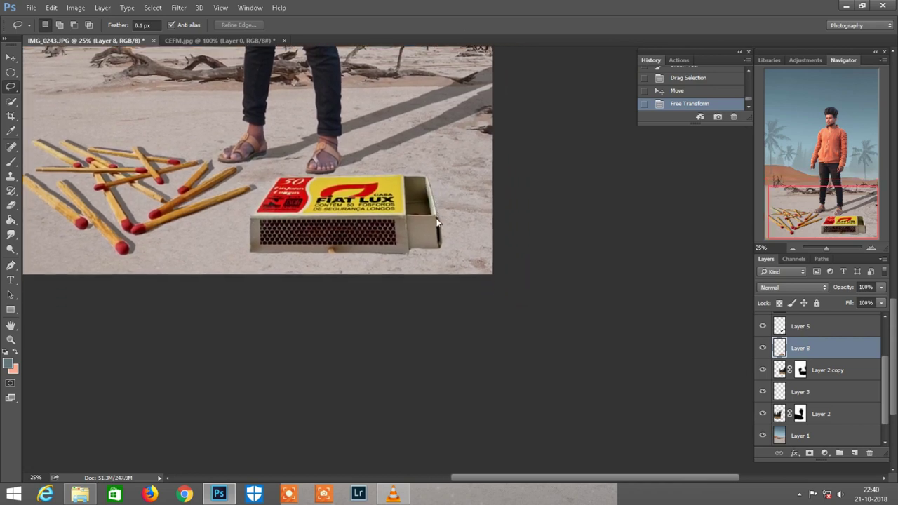
pyautogui.scroll(-1, 520, 296)
pyautogui.scroll(2, 520, 297)
pyautogui.hscroll(-3, 399, 261)
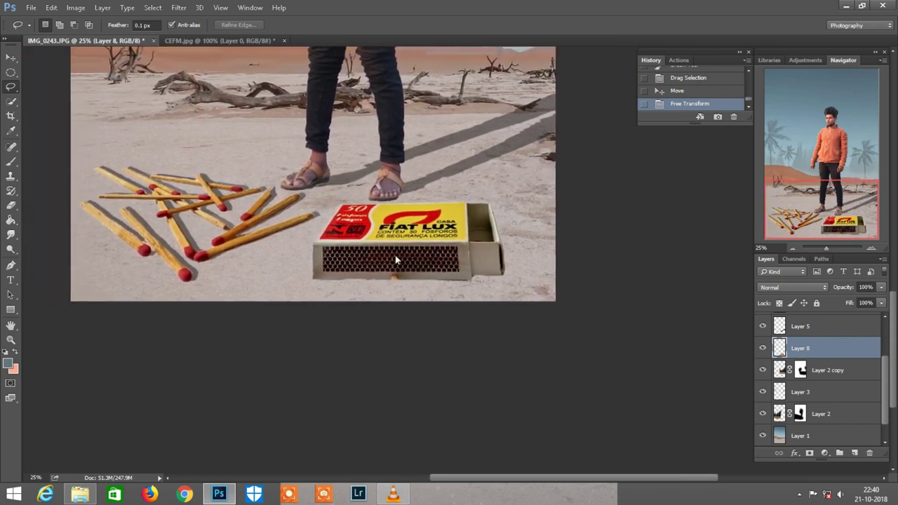
pyautogui.scroll(-3, 398, 261)
pyautogui.scroll(1, 398, 257)
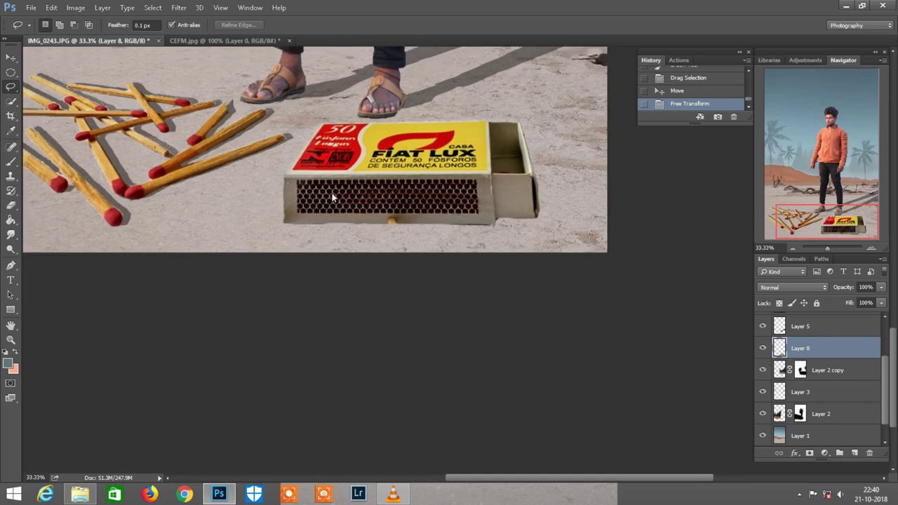
pyautogui.scroll(1, 397, 246)
pyautogui.scroll(1, 396, 246)
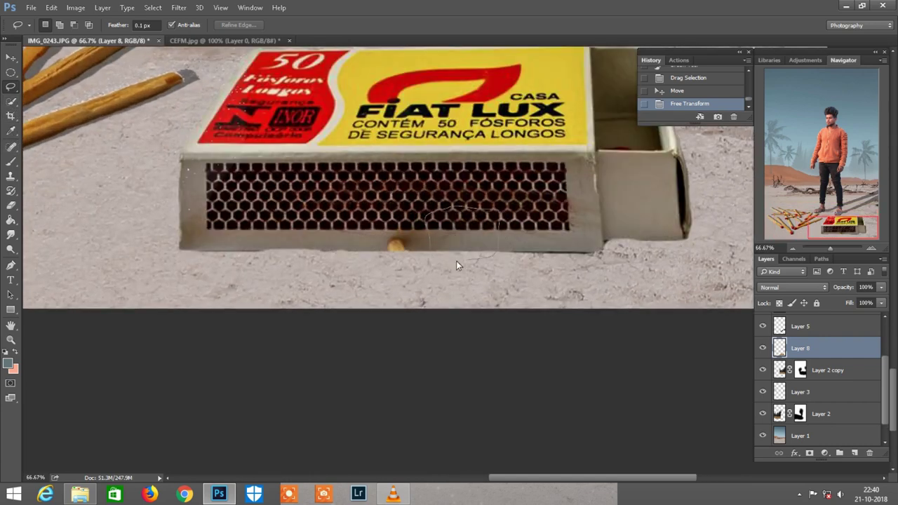
pyautogui.hotkey('ctrl', 'j')
pyautogui.moveTo(473, 254); pyautogui.dragTo(419, 238)
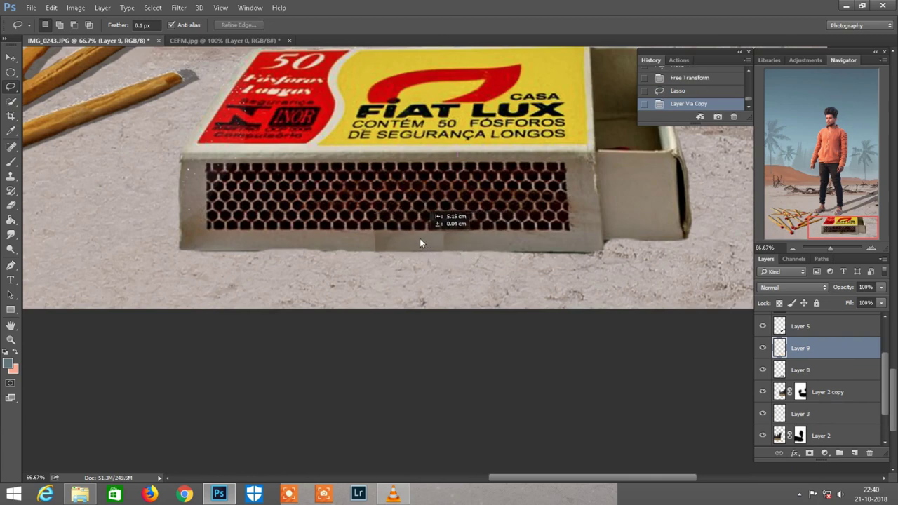
# Soften the patch's hard edges with a soft round eraser
pyautogui.click(11, 205)
pyautogui.rightClick(281, 150)
pyautogui.click(338, 284)
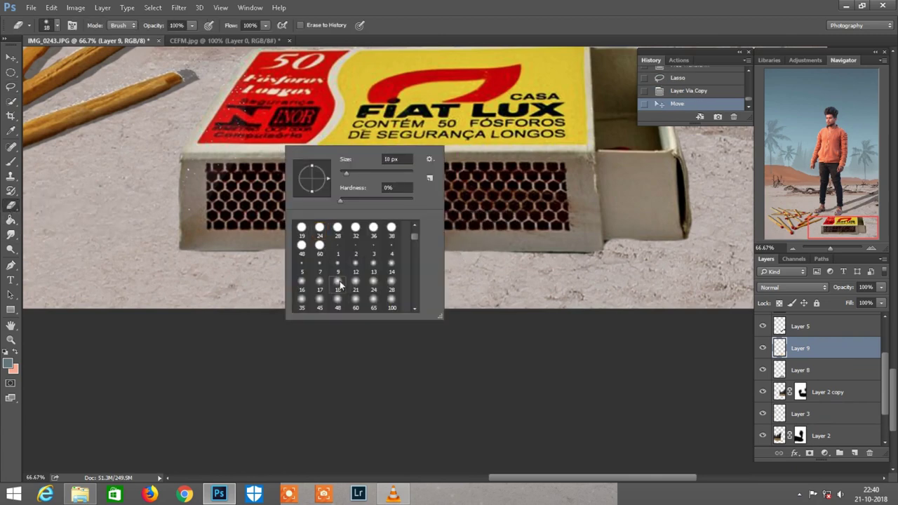
pyautogui.press('Return')
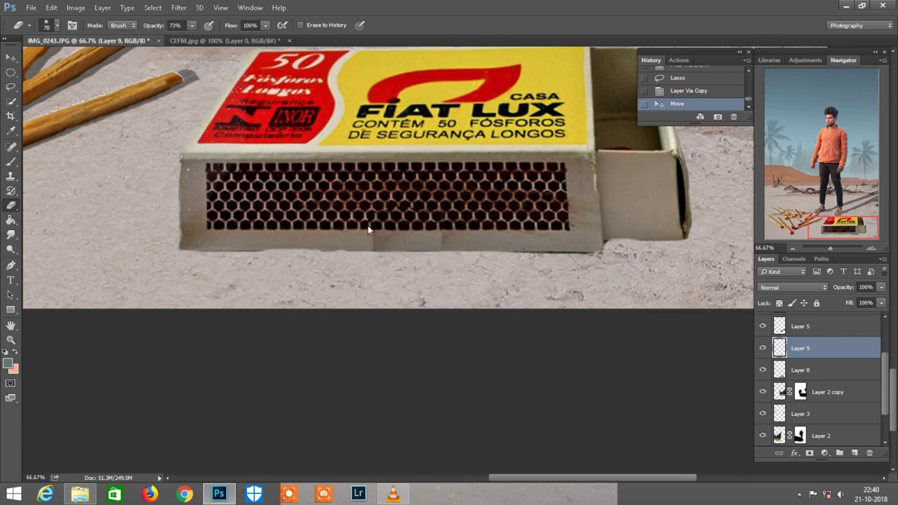
pyautogui.moveTo(365, 248); pyautogui.dragTo(367, 220)
pyautogui.moveTo(444, 229); pyautogui.dragTo(440, 235)
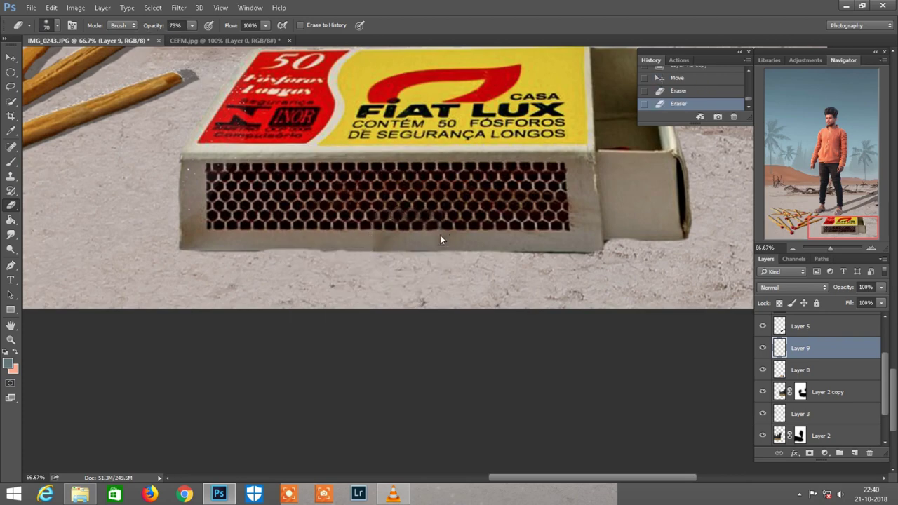
pyautogui.hotkey('ctrl', '-')
# Merge the patch down into Layer 8 and duplicate the matchbox layer
pyautogui.hotkey('ctrl', '-')
pyautogui.rightClick(813, 348)
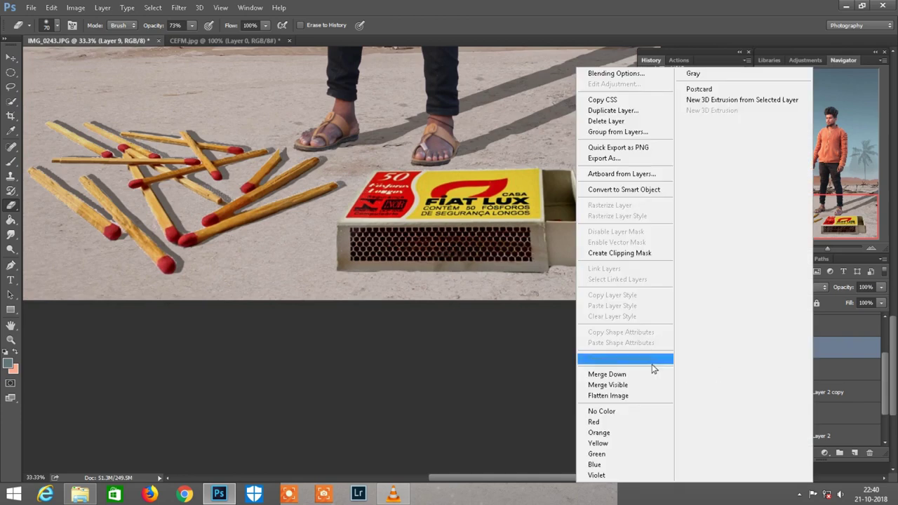
pyautogui.click(615, 375)
pyautogui.hotkey('ctrl', '-')
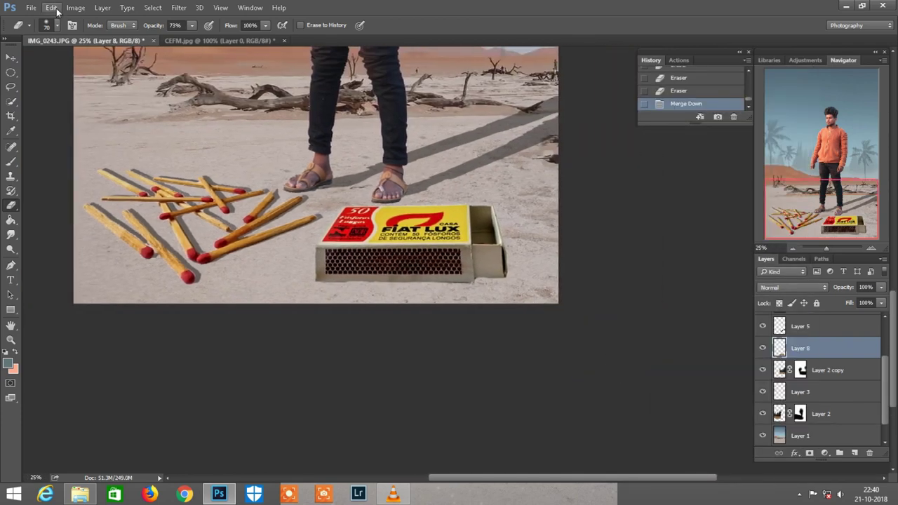
pyautogui.hscroll(2, 355, 179)
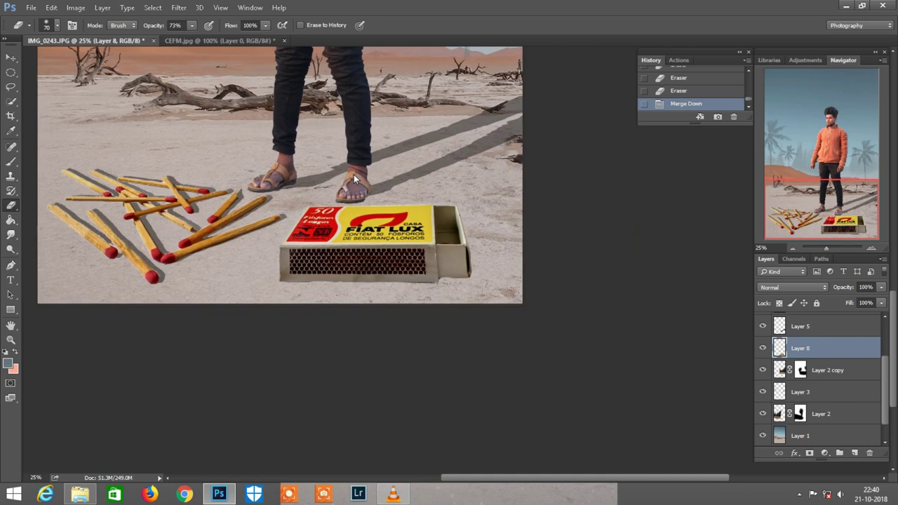
pyautogui.scroll(-1, 354, 179)
pyautogui.hscroll(2, 354, 179)
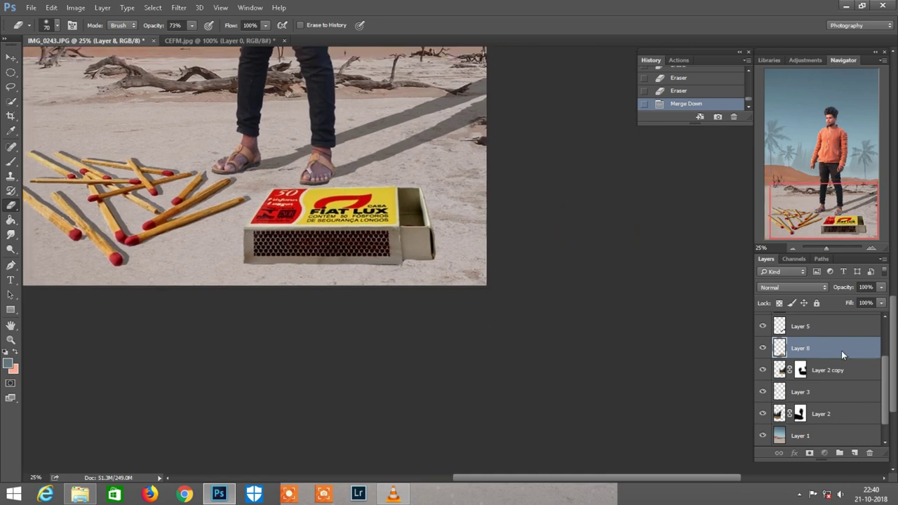
pyautogui.moveTo(843, 354); pyautogui.dragTo(855, 453)
# Darken the matchbox copy to black with Hue/Saturation Lightness −100 and place it beneath the original
pyautogui.click(75, 7)
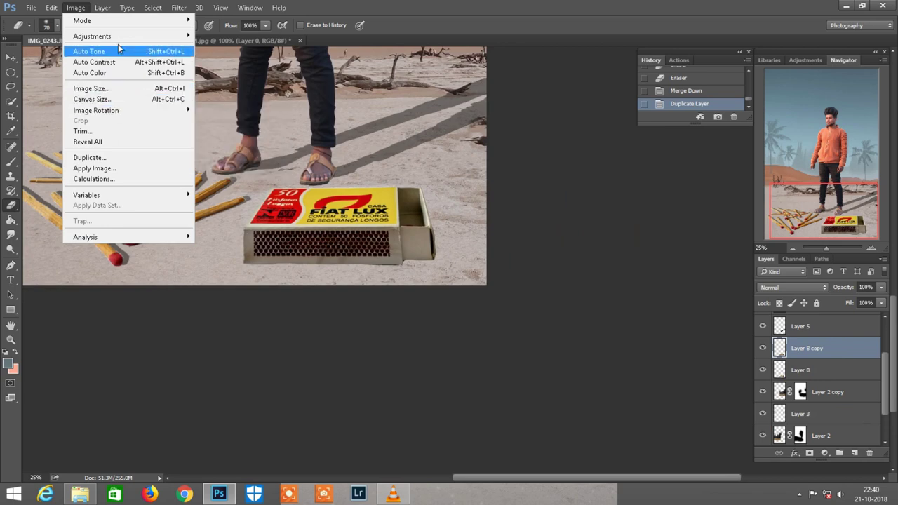
pyautogui.moveTo(92, 36)
pyautogui.click(246, 96)
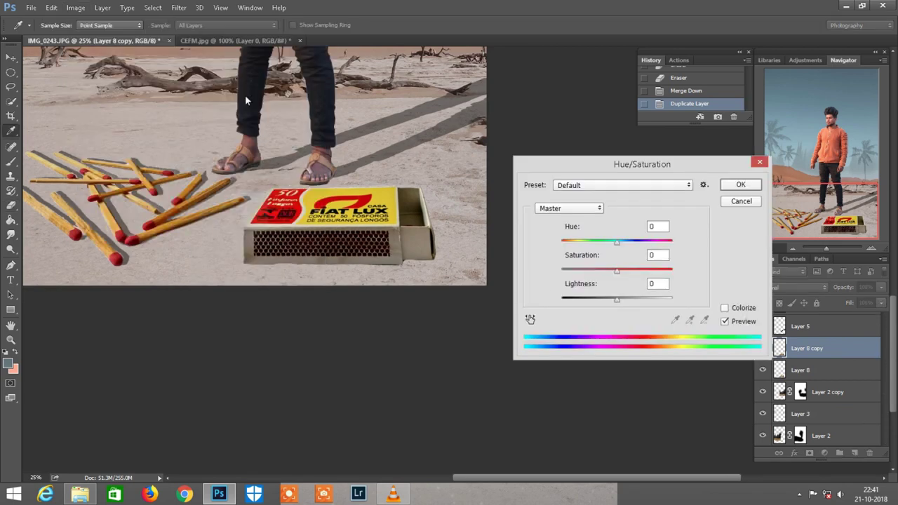
pyautogui.moveTo(599, 298); pyautogui.dragTo(524, 291)
pyautogui.press('Return')
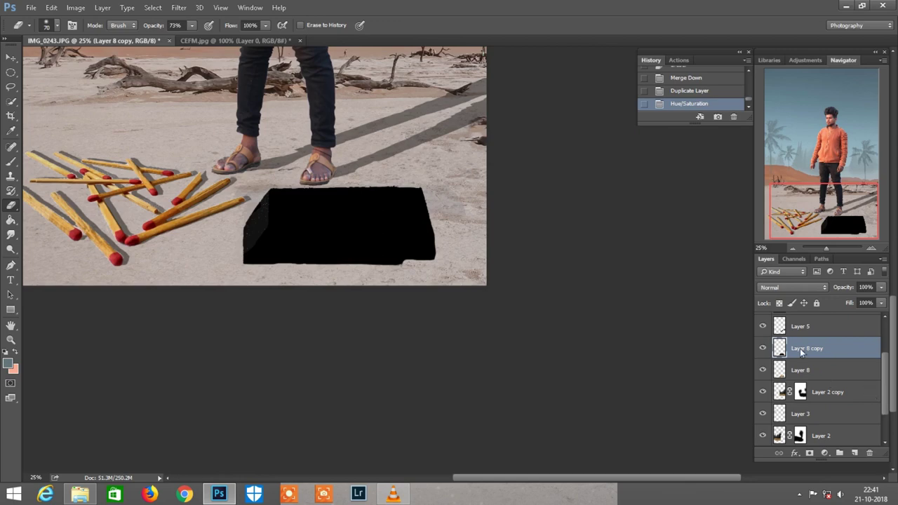
pyautogui.moveTo(800, 348); pyautogui.dragTo(800, 379)
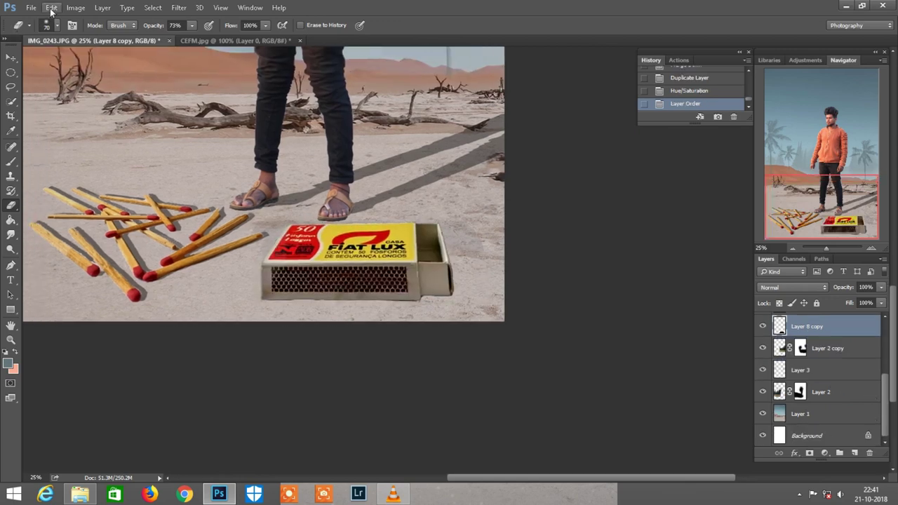
# Stretch the black copy up-right into a shadow, reposition it, and lower its fill to translucent grey
pyautogui.click(51, 8)
pyautogui.click(77, 225)
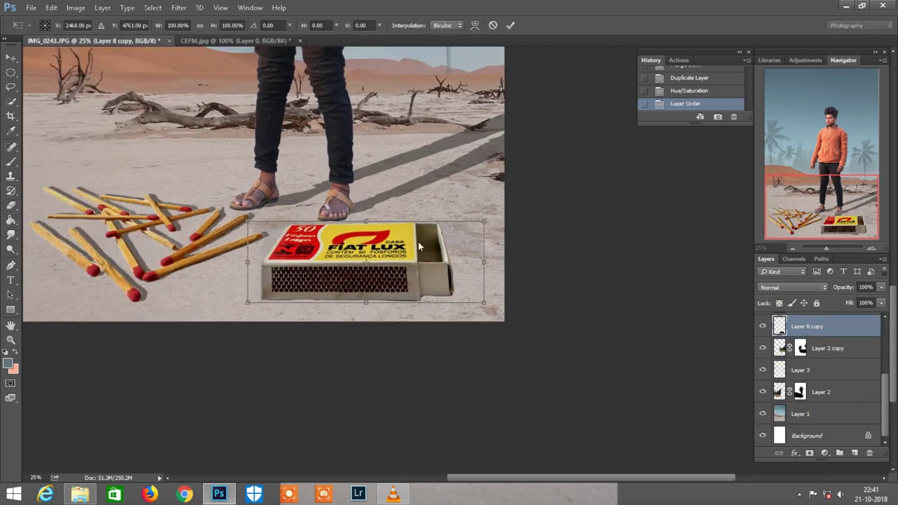
pyautogui.scroll(1, 418, 241)
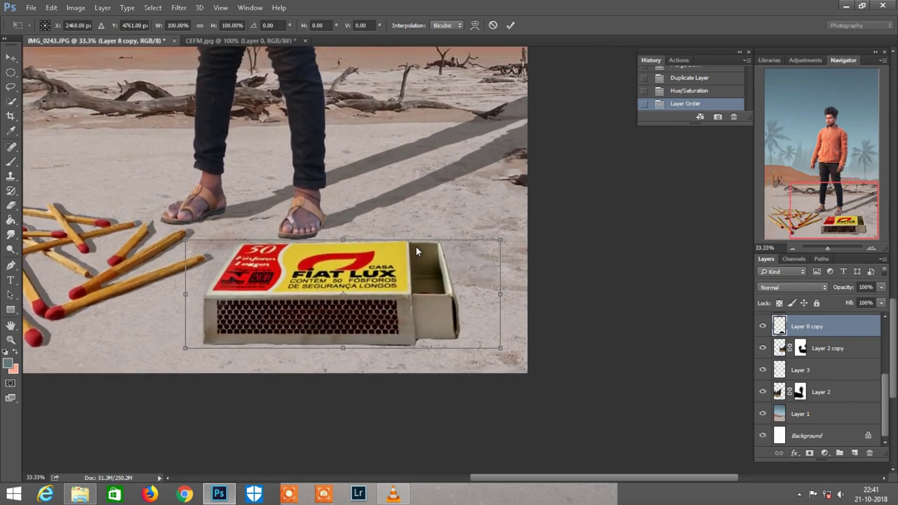
pyautogui.moveTo(500, 239); pyautogui.dragTo(528, 224)
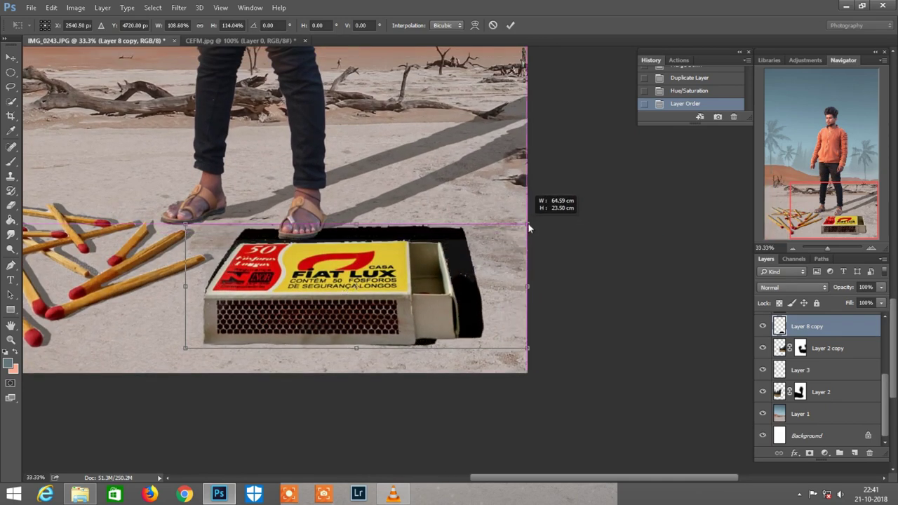
pyautogui.moveTo(528, 224); pyautogui.dragTo(538, 227)
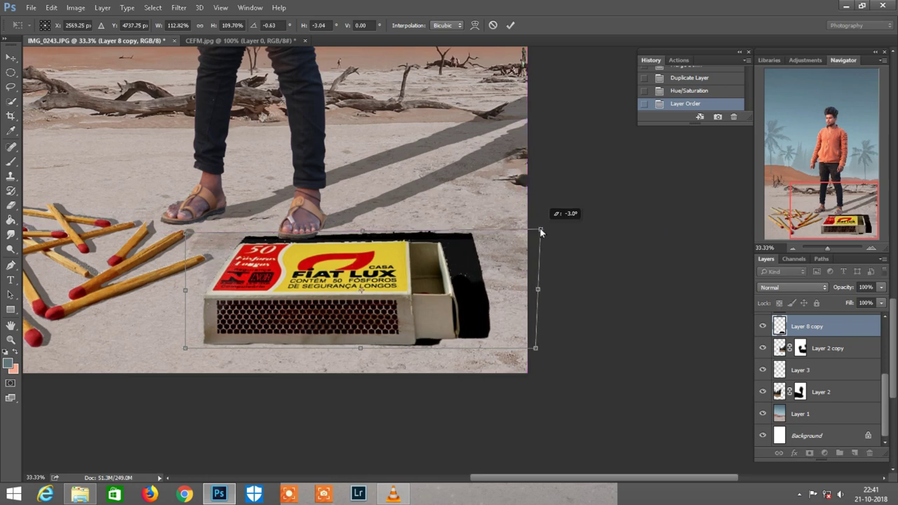
pyautogui.press('Return')
pyautogui.press('e')
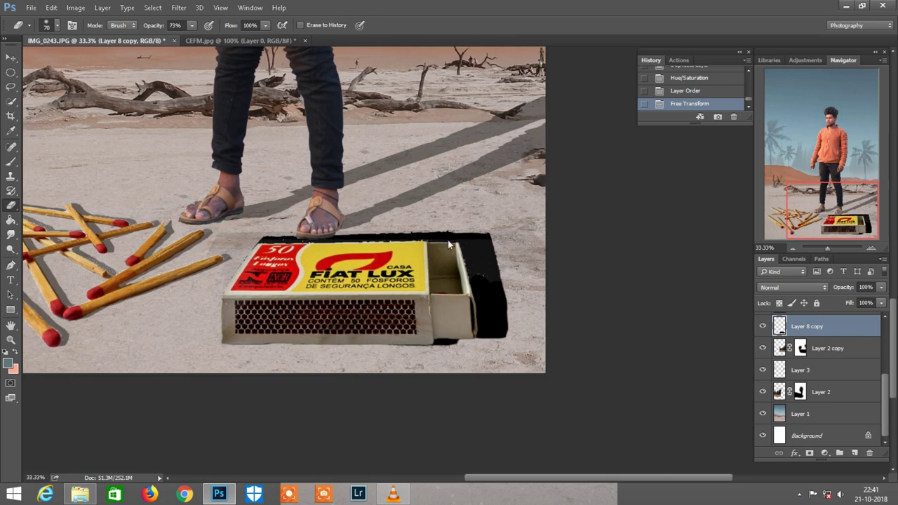
pyautogui.moveTo(457, 246); pyautogui.dragTo(493, 242)
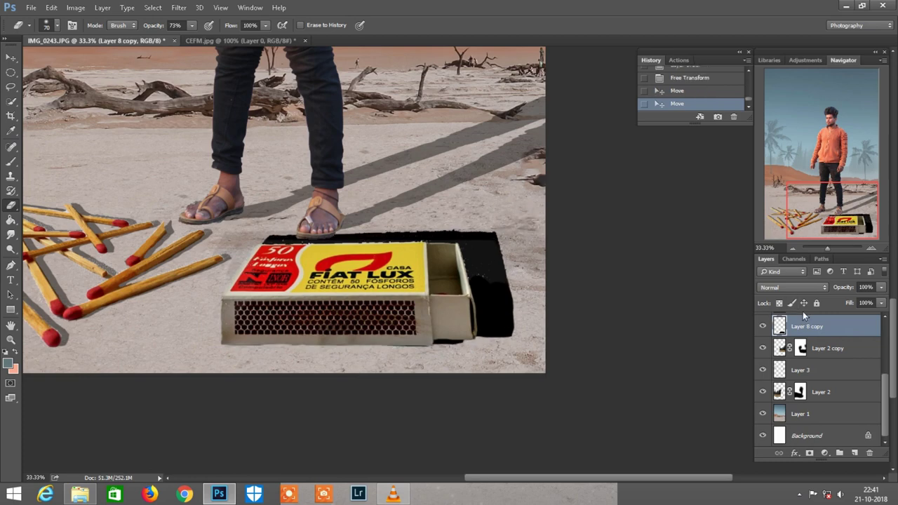
pyautogui.moveTo(836, 305); pyautogui.dragTo(814, 301)
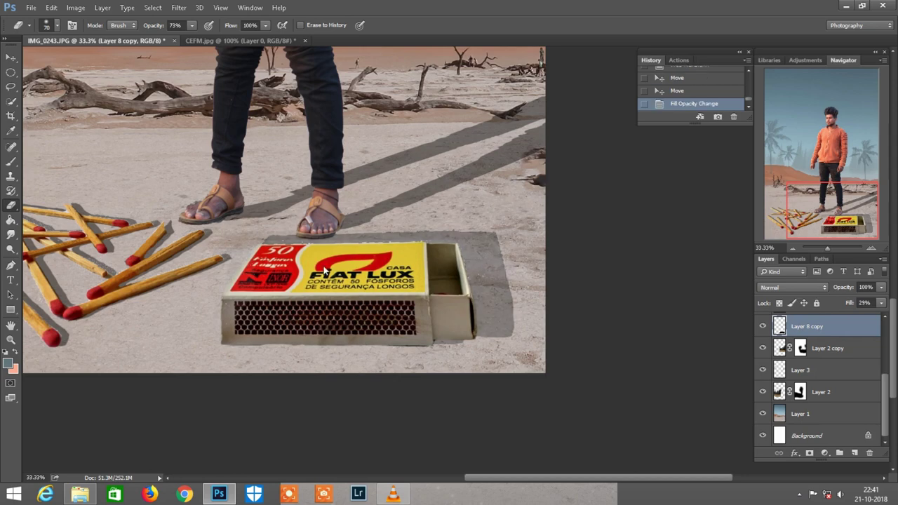
# Erase stray areas of the Layer 8 copy shadow so it blends into the sand
pyautogui.scroll(-2, 324, 265)
pyautogui.scroll(-2, 323, 266)
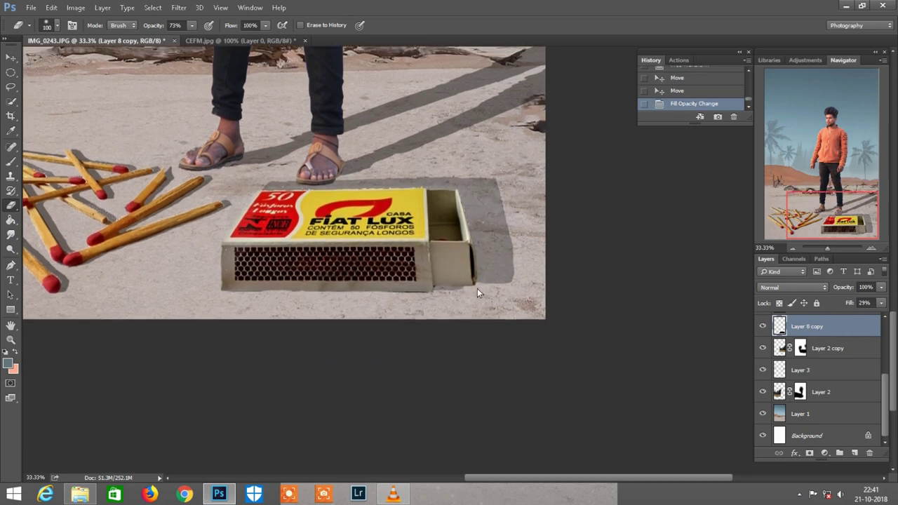
pyautogui.moveTo(428, 293); pyautogui.dragTo(460, 294)
pyautogui.moveTo(463, 294); pyautogui.dragTo(492, 296)
pyautogui.scroll(-2, 497, 291)
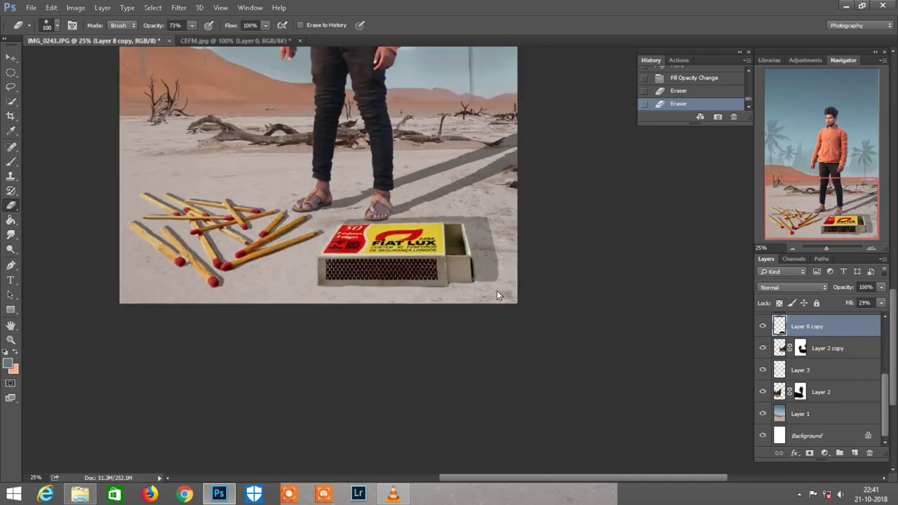
pyautogui.scroll(1, 497, 290)
pyautogui.scroll(1, 456, 266)
pyautogui.scroll(1, 416, 243)
pyautogui.scroll(1, 411, 217)
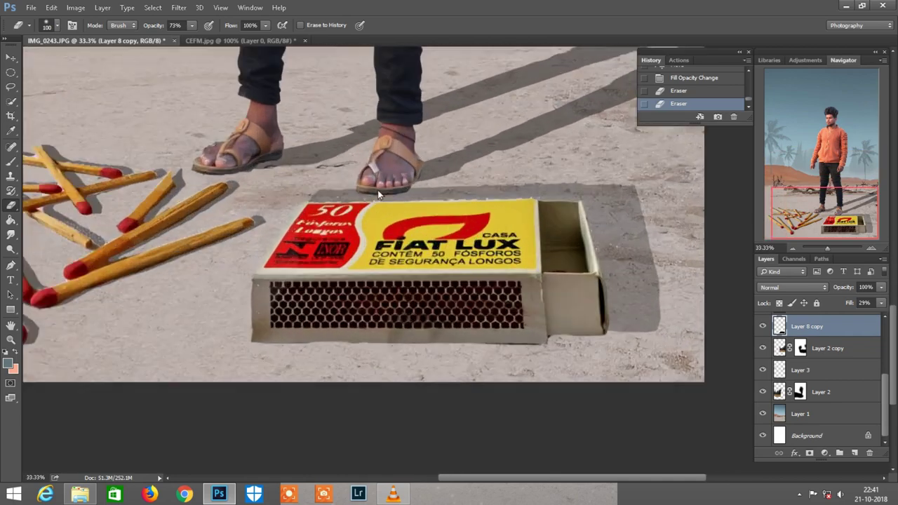
pyautogui.scroll(1, 404, 183)
pyautogui.click(365, 177)
pyautogui.scroll(-1, 538, 224)
pyautogui.scroll(-1, 538, 223)
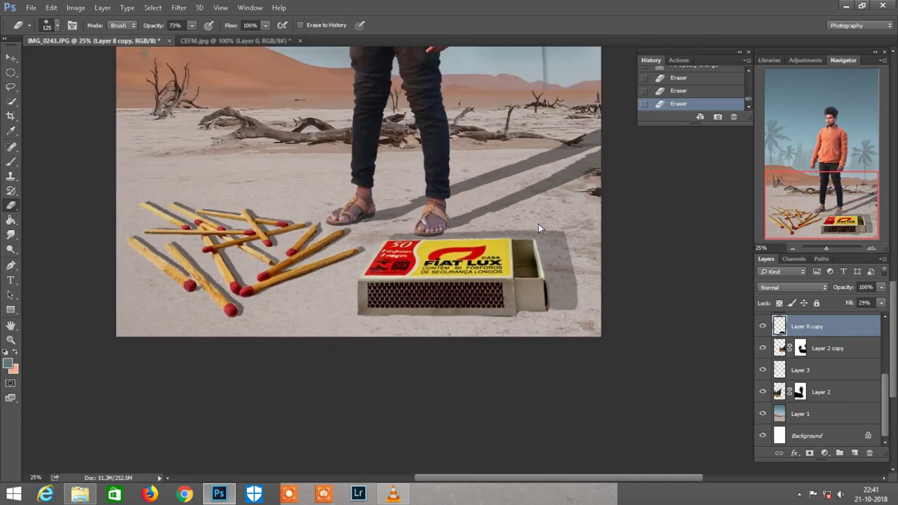
pyautogui.scroll(-1, 538, 224)
pyautogui.scroll(-1, 538, 224)
pyautogui.scroll(-1, 538, 228)
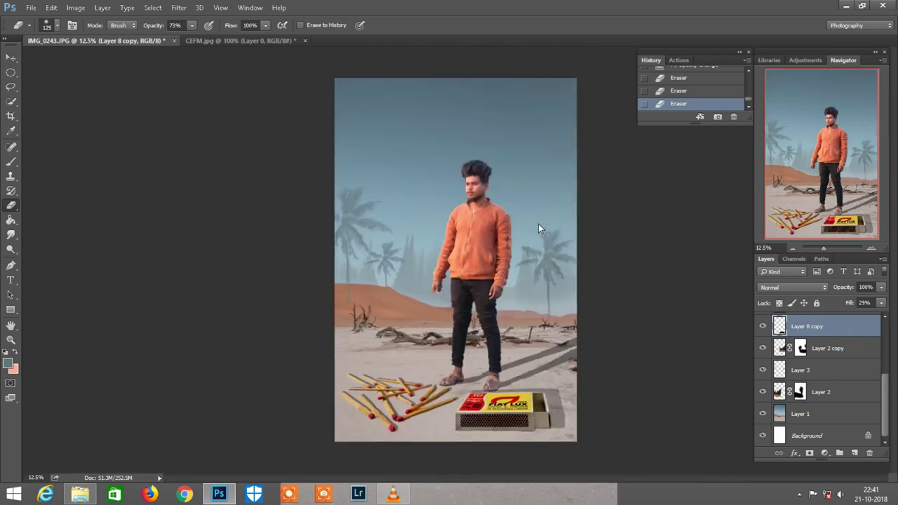
pyautogui.scroll(1, 547, 225)
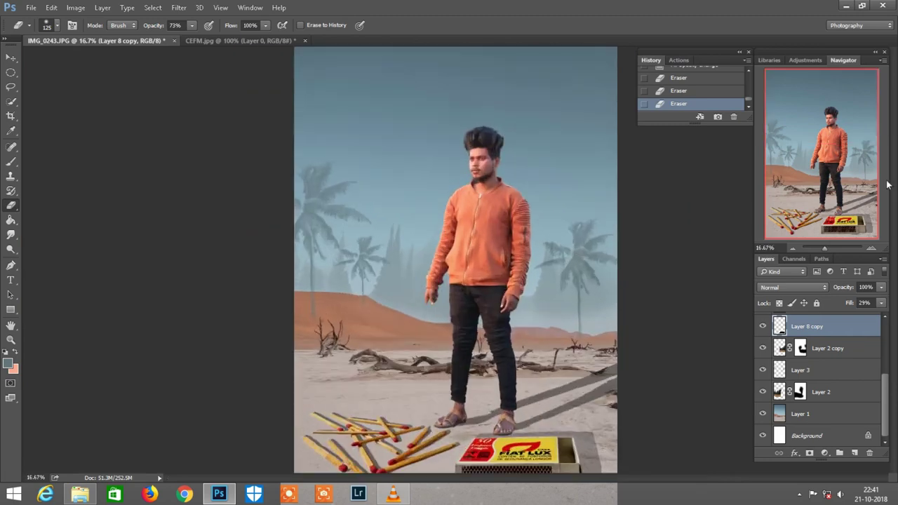
pyautogui.scroll(1, 519, 239)
pyautogui.scroll(-3, 459, 265)
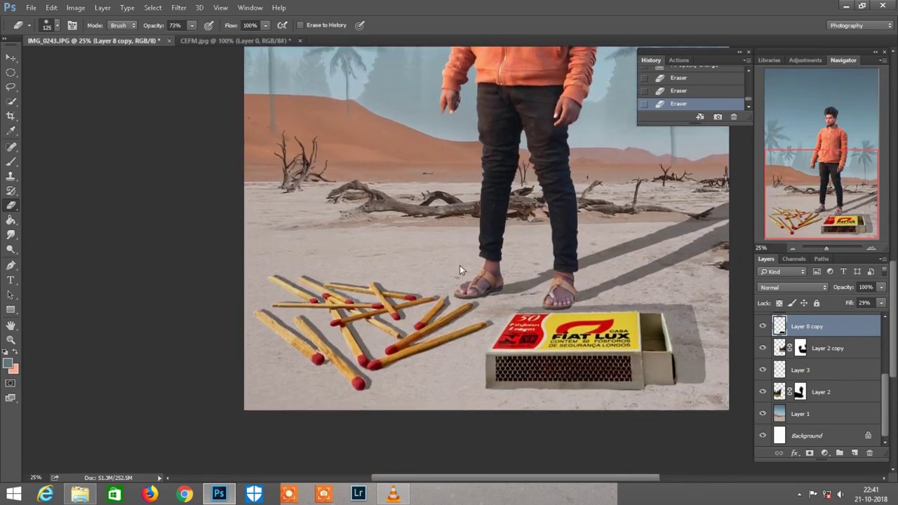
pyautogui.scroll(-2, 460, 265)
pyautogui.scroll(-2, 462, 252)
pyautogui.hscroll(-3, 462, 249)
pyautogui.hscroll(-1, 462, 248)
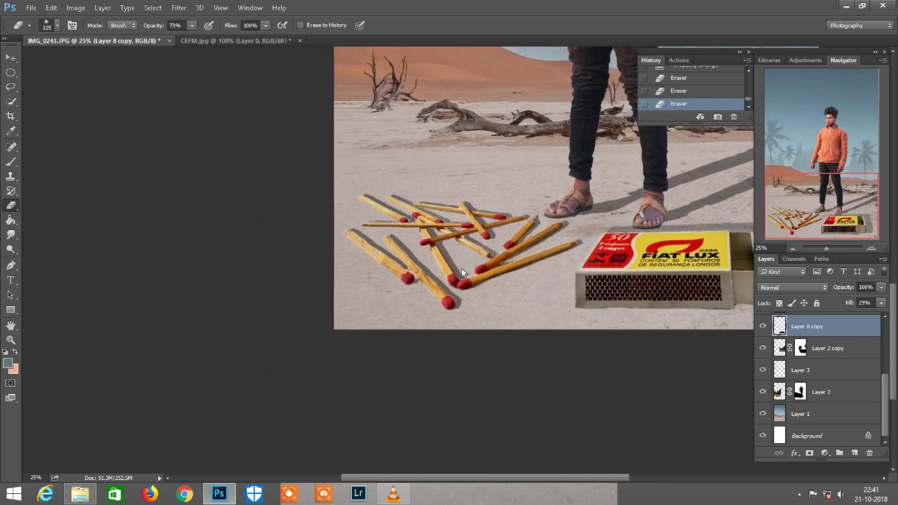
# Lasso one matchstick from the pile on Layer 7 and copy it onto a new Layer 9
pyautogui.keyDown('ctrl'); pyautogui.click(417, 271); pyautogui.keyUp('ctrl')
pyautogui.scroll(1, 491, 263)
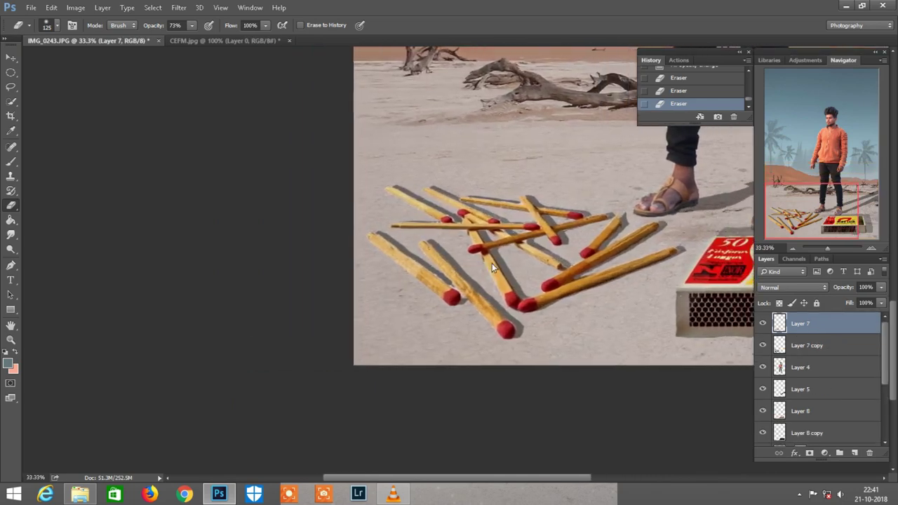
pyautogui.hscroll(1, 491, 263)
pyautogui.click(10, 87)
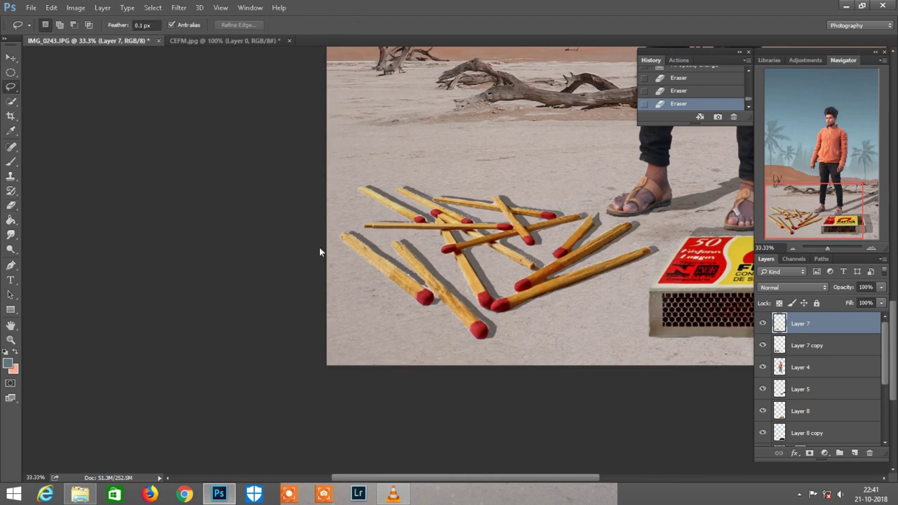
pyautogui.moveTo(378, 240)
pyautogui.mouseDown()
pyautogui.moveTo(357, 281)
pyautogui.moveTo(402, 274)
pyautogui.mouseUp()
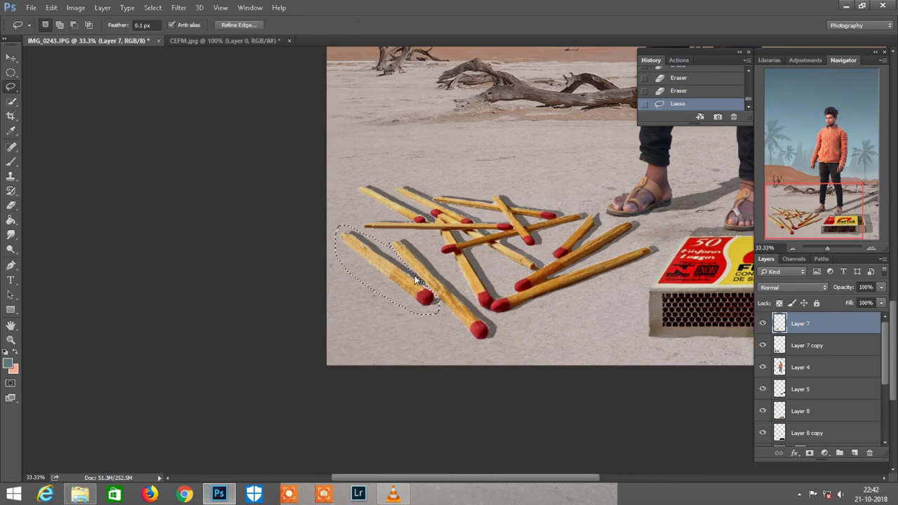
pyautogui.hotkey('ctrl', 'j')
# Move the copied matchstick up onto the dune beside the man's hand
pyautogui.scroll(1, 87, 101)
pyautogui.press('v')
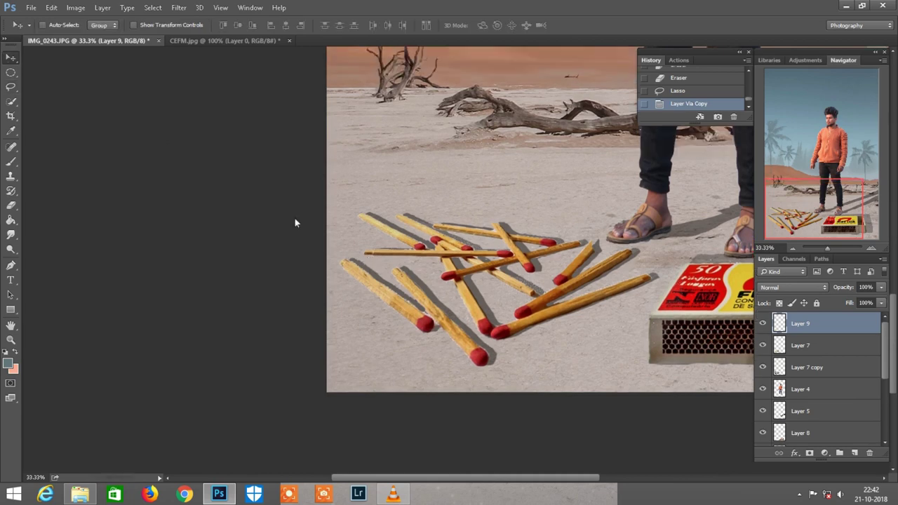
pyautogui.scroll(-1, 294, 218)
pyautogui.moveTo(513, 343)
pyautogui.mouseDown()
pyautogui.moveTo(421, 382)
pyautogui.moveTo(533, 214)
pyautogui.mouseUp()
pyautogui.scroll(1, 533, 214)
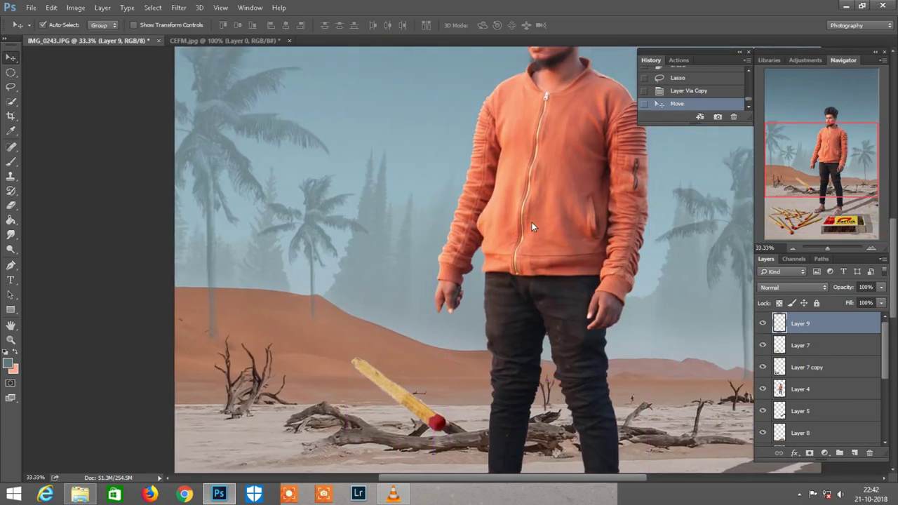
pyautogui.click(51, 7)
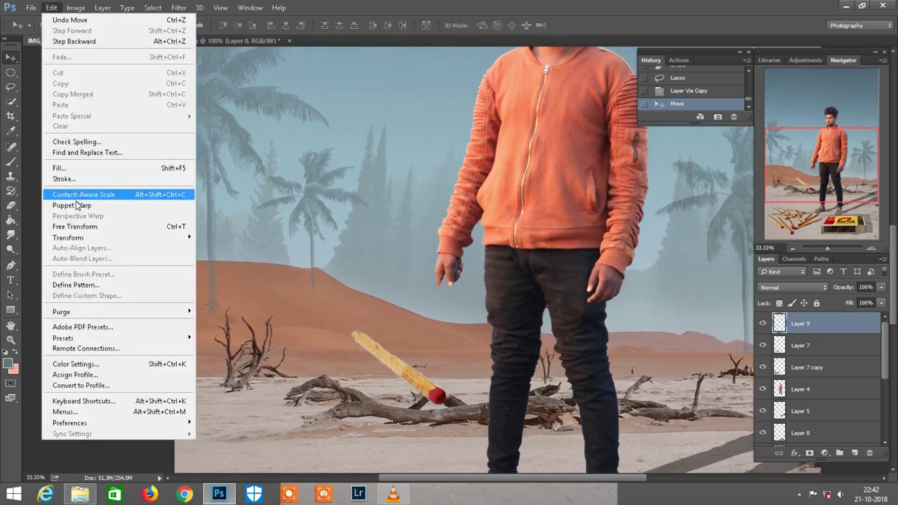
# Free-transform the matchstick, rotating it more upright and stretching it longer
pyautogui.click(70, 226)
pyautogui.moveTo(436, 284)
pyautogui.mouseDown()
pyautogui.moveTo(490, 382)
pyautogui.moveTo(434, 297)
pyautogui.mouseUp()
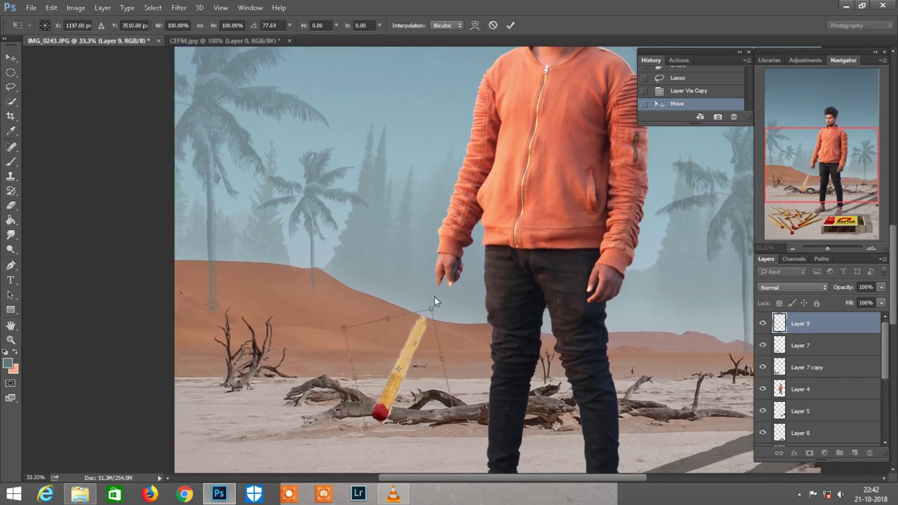
pyautogui.scroll(-3, 434, 297)
pyautogui.hscroll(1, 361, 219)
pyautogui.scroll(-1, 388, 252)
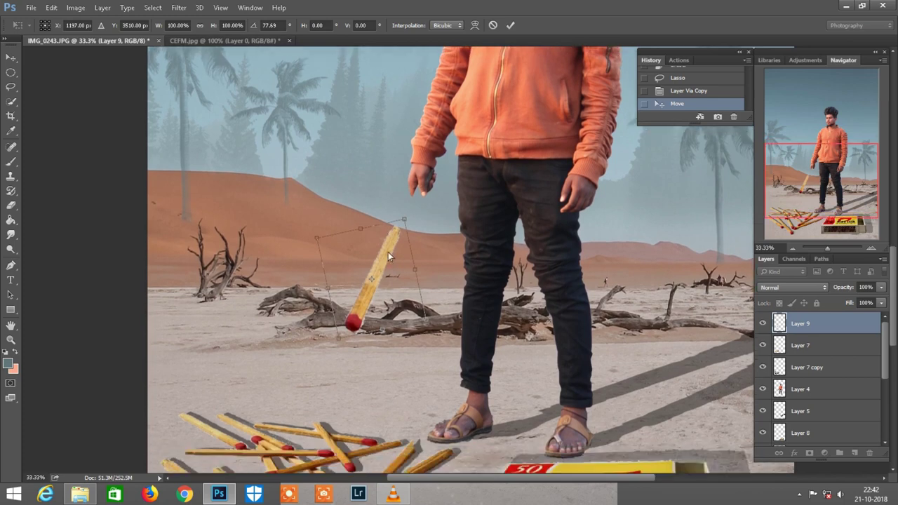
pyautogui.moveTo(388, 252); pyautogui.dragTo(417, 193)
pyautogui.scroll(-2, 427, 204)
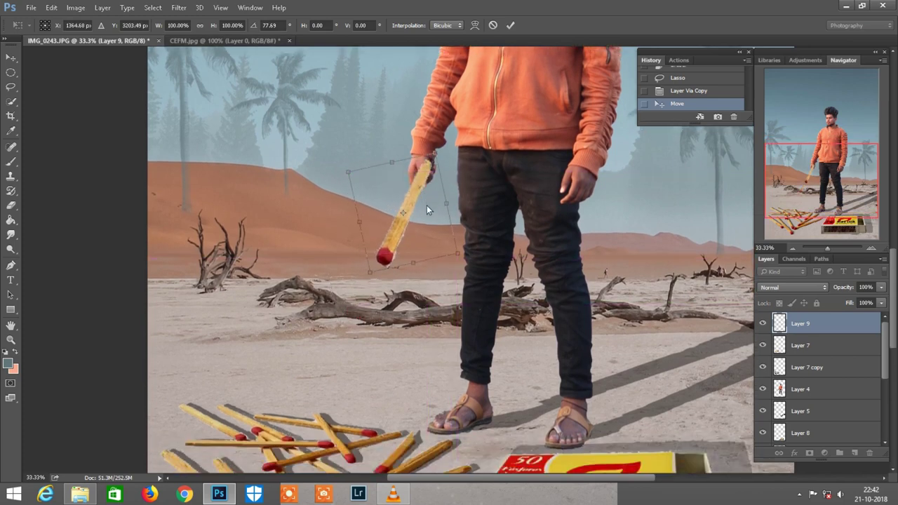
pyautogui.moveTo(367, 226)
pyautogui.mouseDown()
pyautogui.moveTo(340, 279)
pyautogui.moveTo(388, 237)
pyautogui.mouseUp()
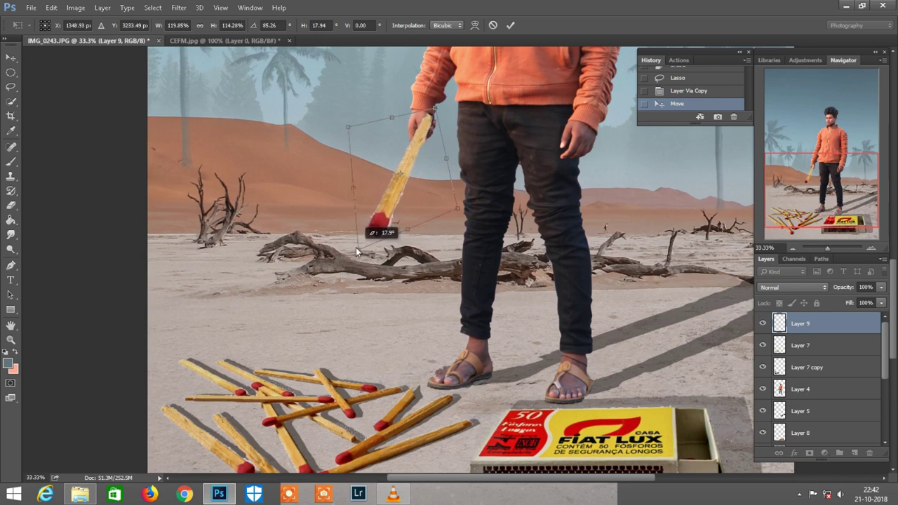
pyautogui.scroll(1, 393, 267)
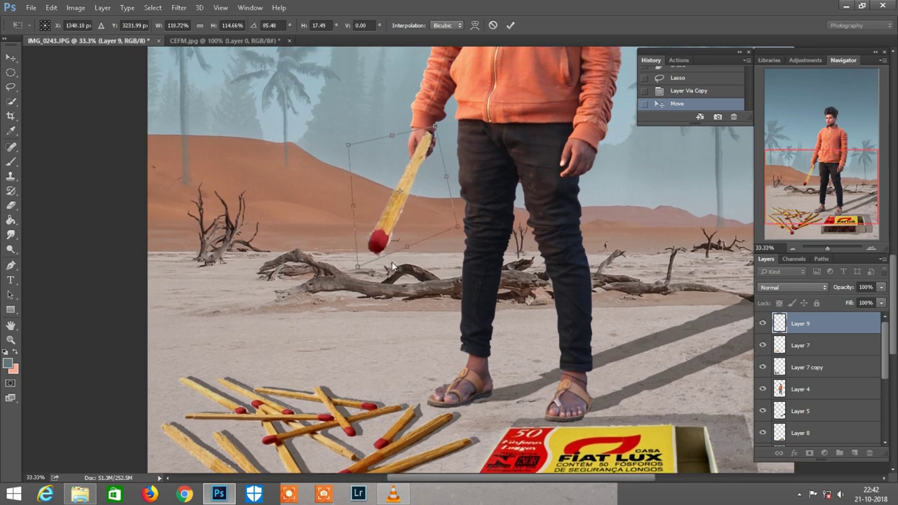
# Tilt the matchstick toward the man's hand, nudge it into his grip, and commit the transform
pyautogui.moveTo(408, 247); pyautogui.dragTo(378, 284)
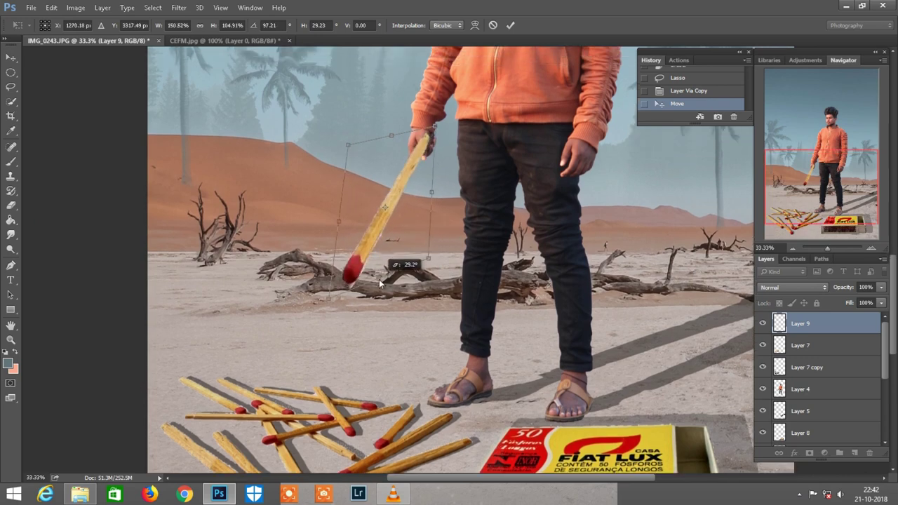
pyautogui.moveTo(377, 284); pyautogui.dragTo(378, 279)
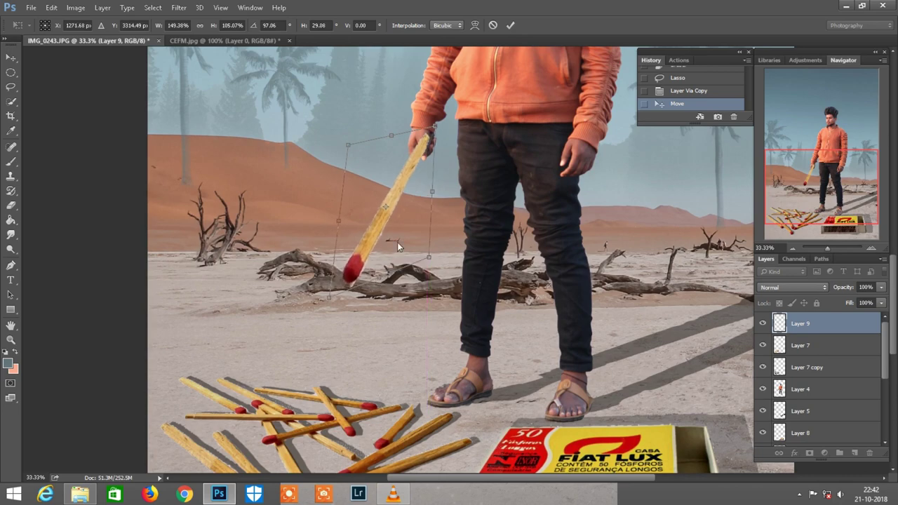
pyautogui.scroll(3, 397, 242)
pyautogui.scroll(1, 399, 242)
pyautogui.moveTo(401, 190); pyautogui.dragTo(408, 185)
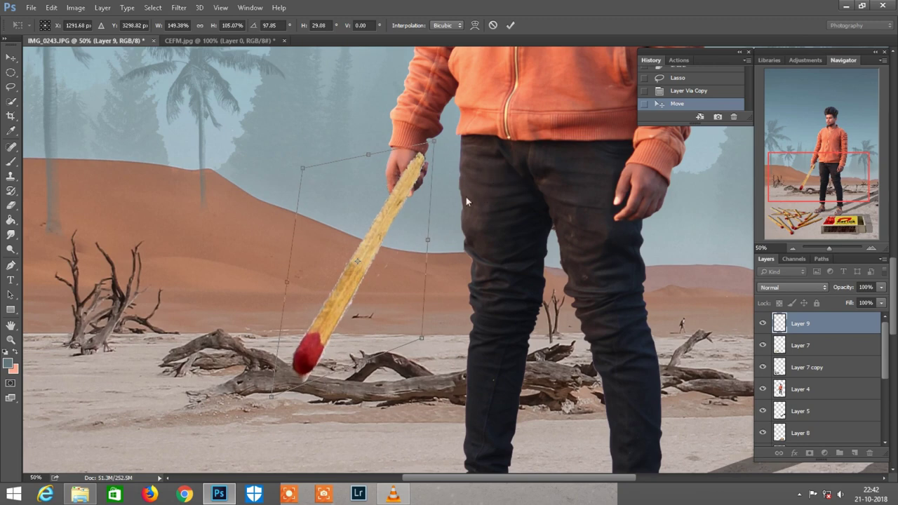
pyautogui.moveTo(405, 188)
pyautogui.mouseDown()
pyautogui.moveTo(414, 188)
pyautogui.moveTo(403, 185)
pyautogui.mouseUp()
pyautogui.scroll(1, 430, 194)
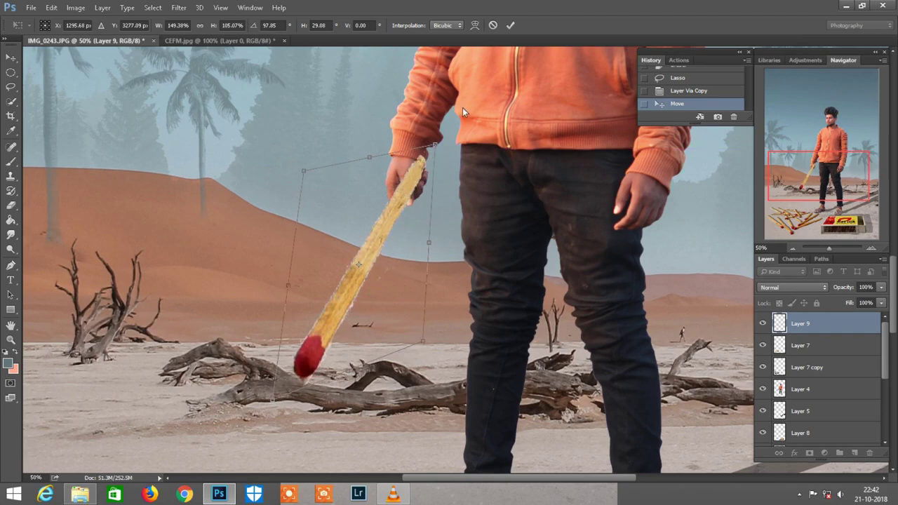
pyautogui.click(510, 25)
# Pick a small Eraser brush and erase part of the matchstick near the hand
pyautogui.hotkey('ctrl', '-')
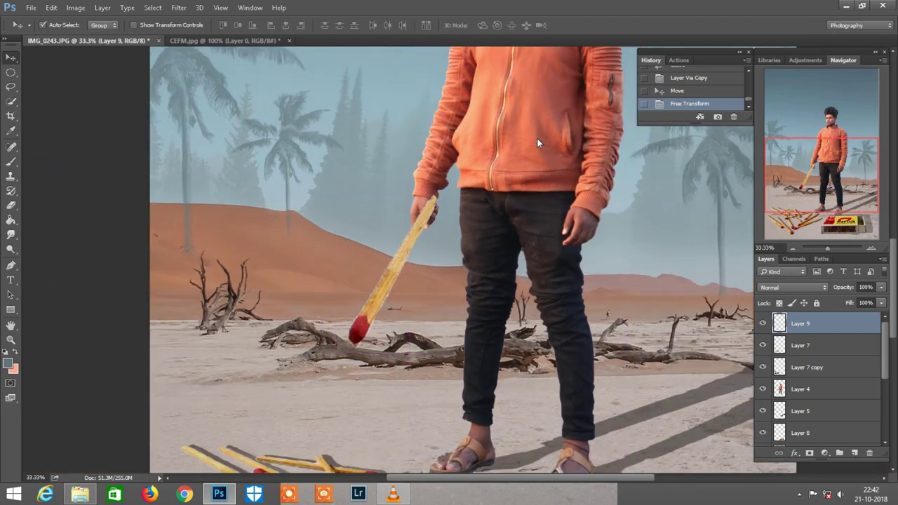
pyautogui.scroll(-2, 537, 138)
pyautogui.hscroll(-2, 492, 140)
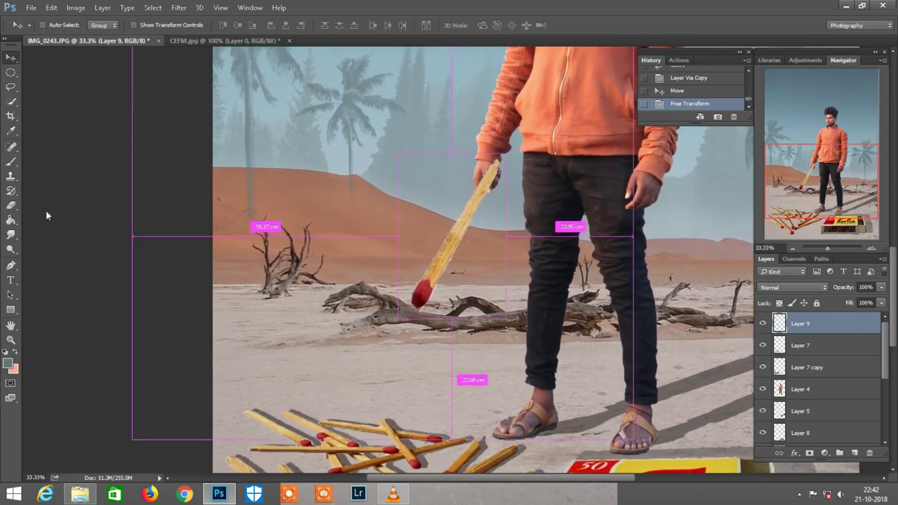
pyautogui.click(12, 205)
pyautogui.scroll(-2, 324, 191)
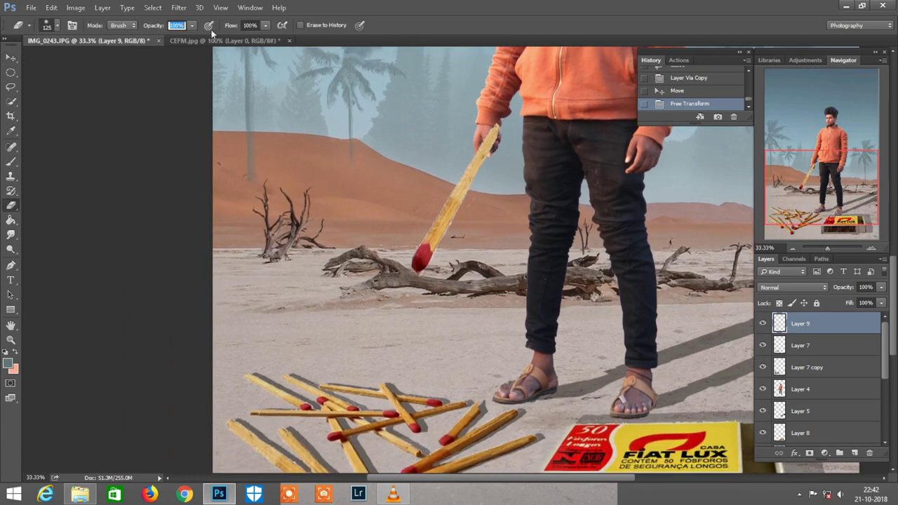
pyautogui.rightClick(316, 123)
pyautogui.doubleClick(357, 173)
pyautogui.moveTo(494, 133); pyautogui.dragTo(507, 159)
pyautogui.hotkey('ctrl', '+')
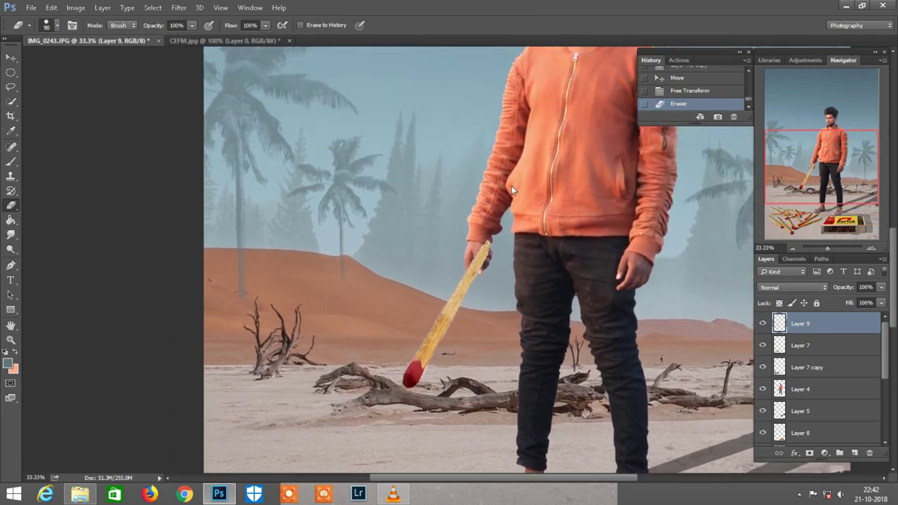
# Lower Layer 9's fill to 28%, erase the matchstick over the fingers, and restore 100% fill
pyautogui.moveTo(849, 301); pyautogui.dragTo(800, 302)
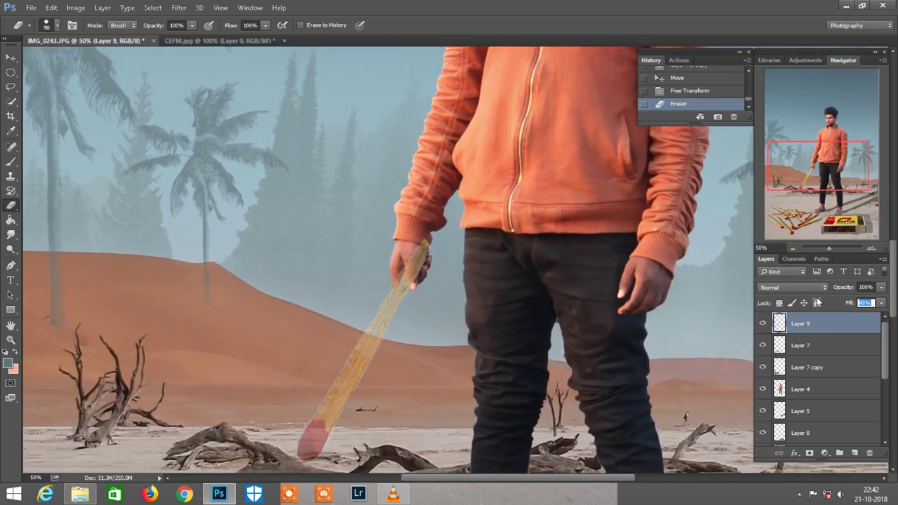
pyautogui.press('[')
pyautogui.press('[')
pyautogui.press('[')
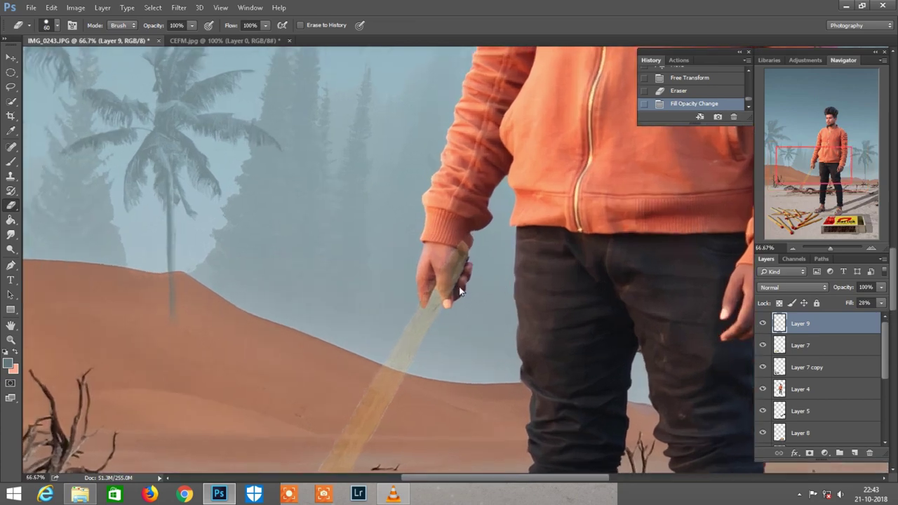
pyautogui.hotkey('ctrl', '+')
pyautogui.hotkey('ctrl', '+')
pyautogui.press('[')
pyautogui.press('[')
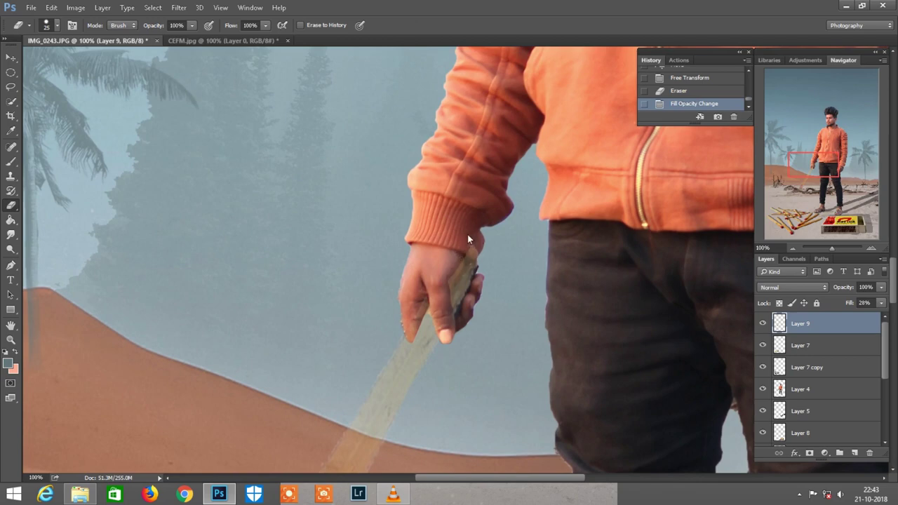
pyautogui.click(448, 271)
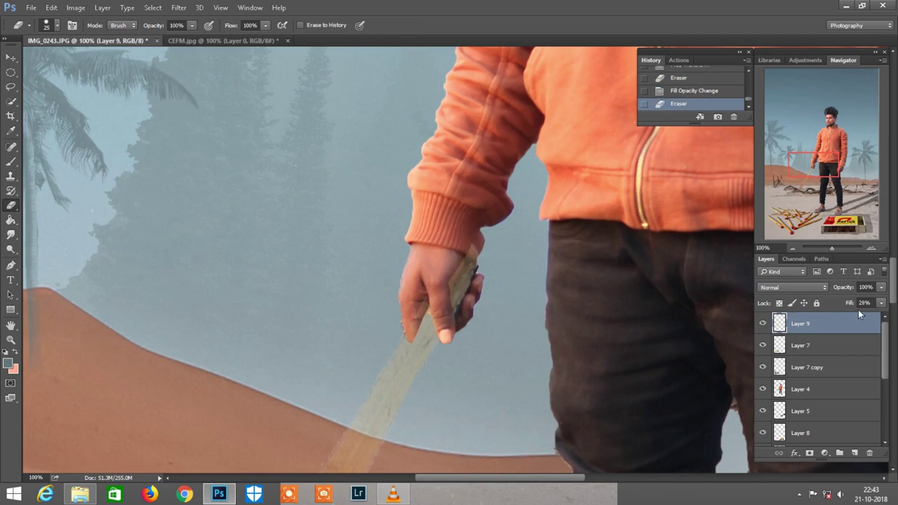
pyautogui.moveTo(848, 304); pyautogui.dragTo(891, 304)
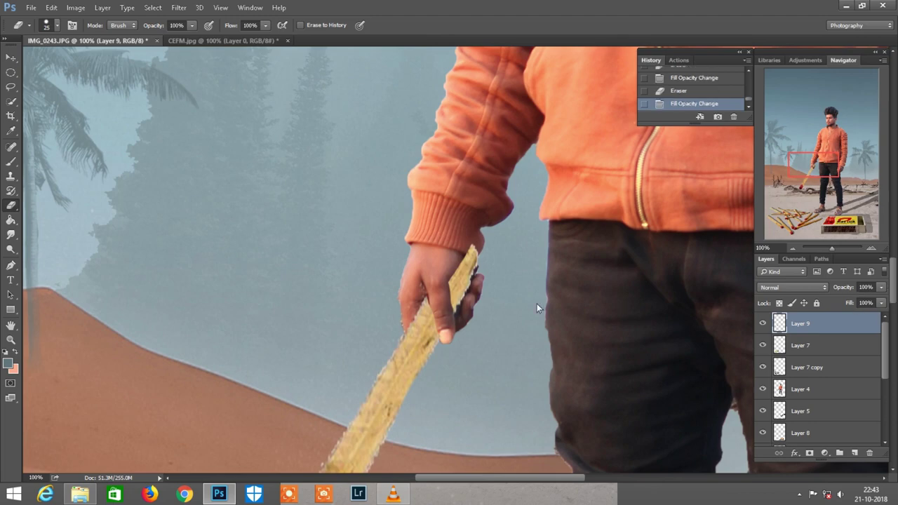
# Erase a few more small bits of matchstick beside the hand
pyautogui.scroll(-2, 536, 302)
pyautogui.scroll(-1, 484, 276)
pyautogui.scroll(2, 480, 279)
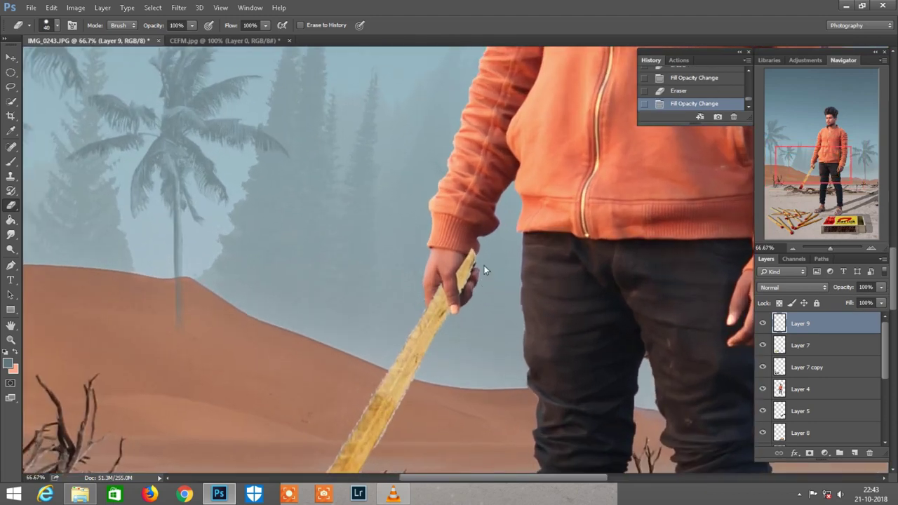
pyautogui.moveTo(470, 282); pyautogui.dragTo(470, 302)
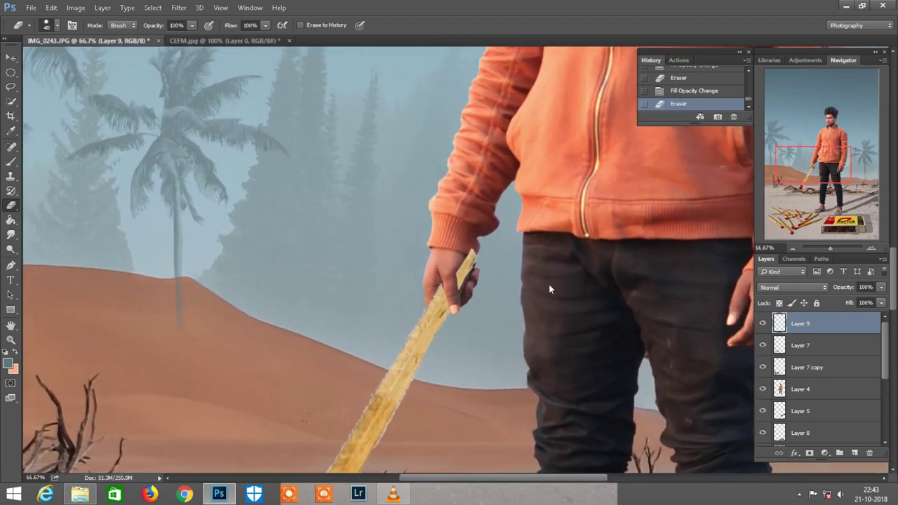
pyautogui.hotkey('ctrl', 'z')
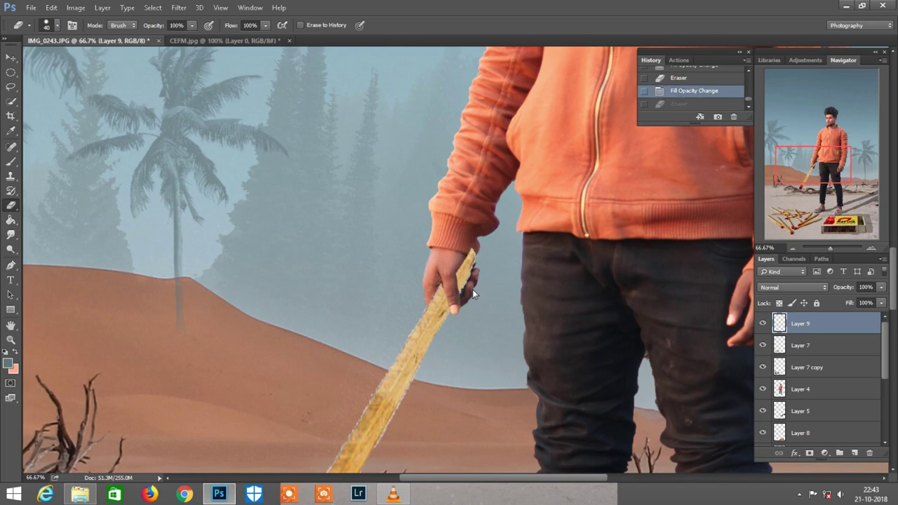
pyautogui.hotkey('ctrl', 'z')
pyautogui.click(418, 306)
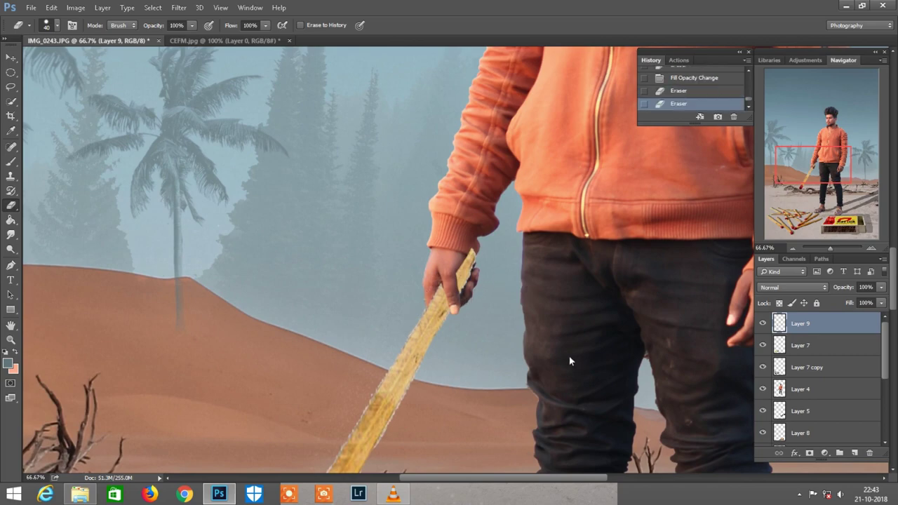
pyautogui.scroll(-5, 569, 356)
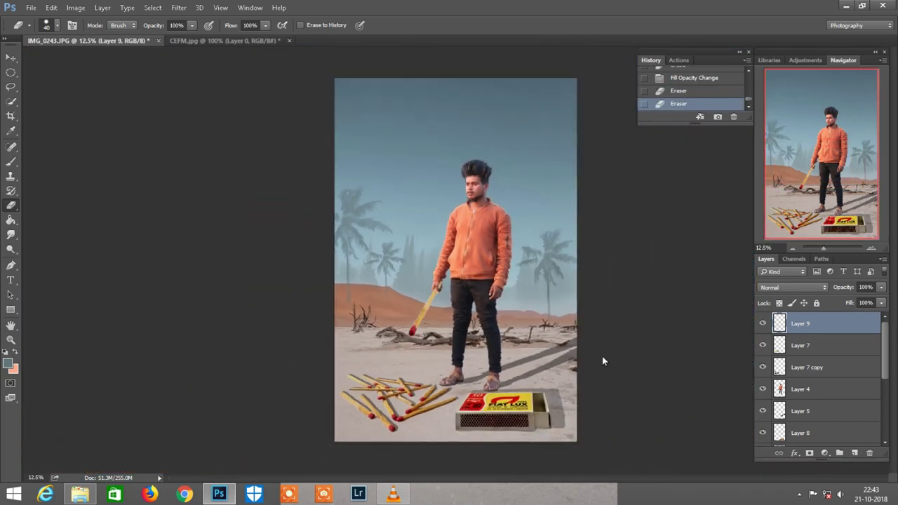
pyautogui.scroll(1, 602, 356)
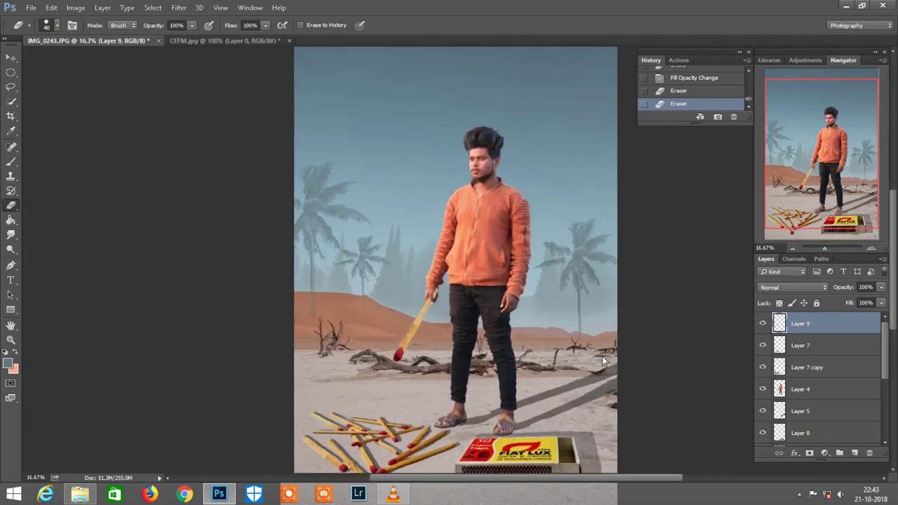
pyautogui.scroll(-1, 602, 356)
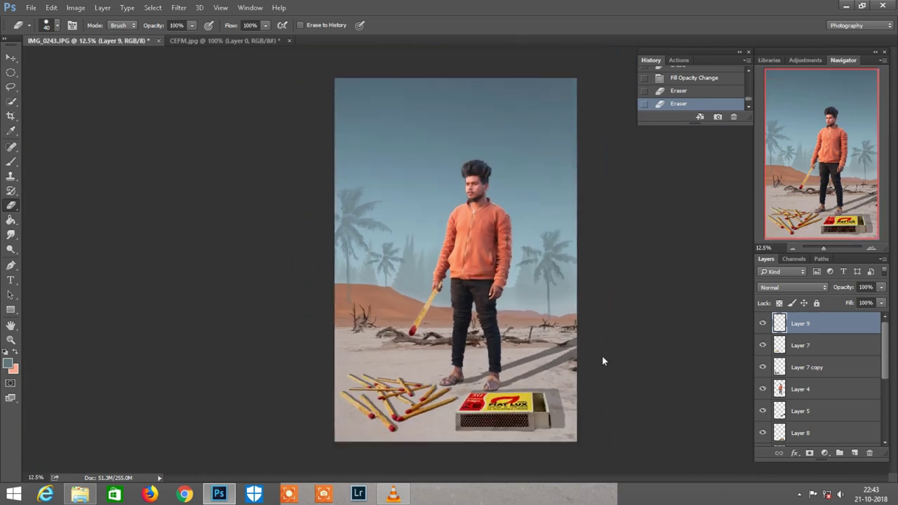
pyautogui.scroll(1, 602, 355)
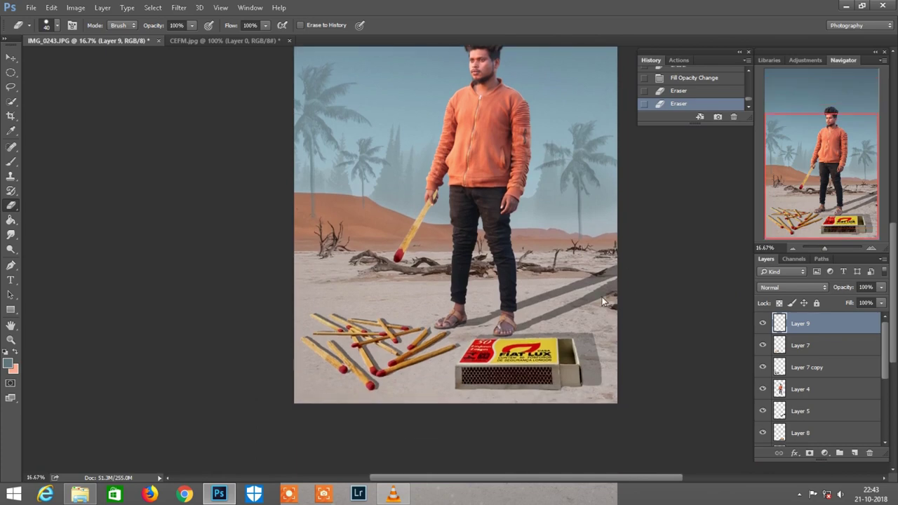
pyautogui.scroll(-1, 601, 301)
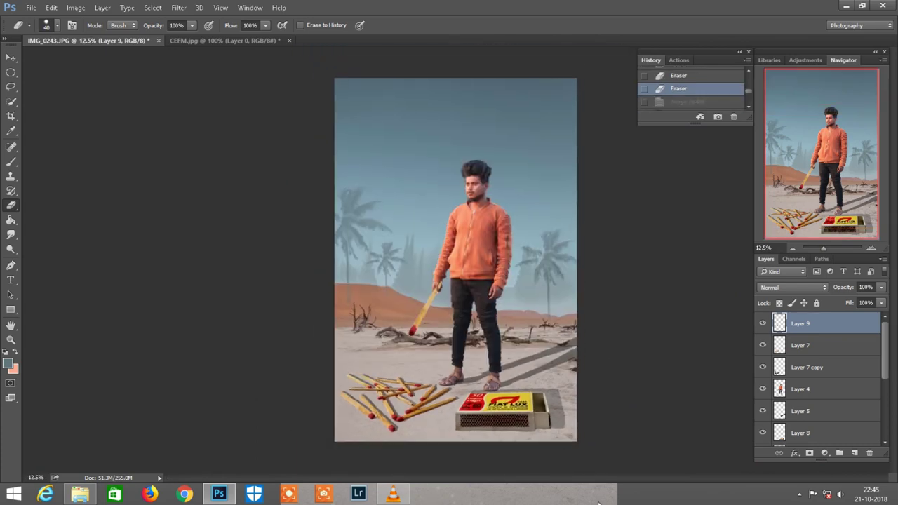
pyautogui.hotkey('ctrl', '+')
pyautogui.hotkey('ctrl', '-')
pyautogui.hotkey('ctrl', '+')
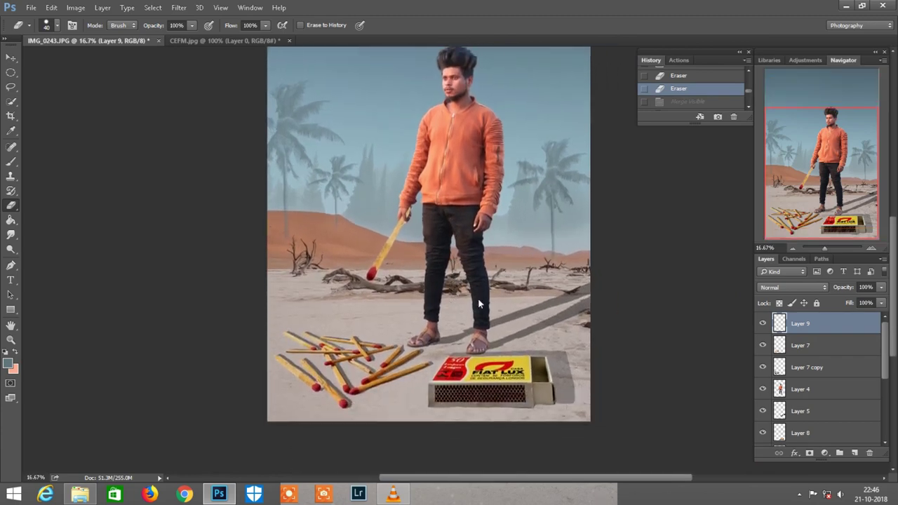
pyautogui.scroll(-2, 620, 326)
pyautogui.scroll(-2, 620, 325)
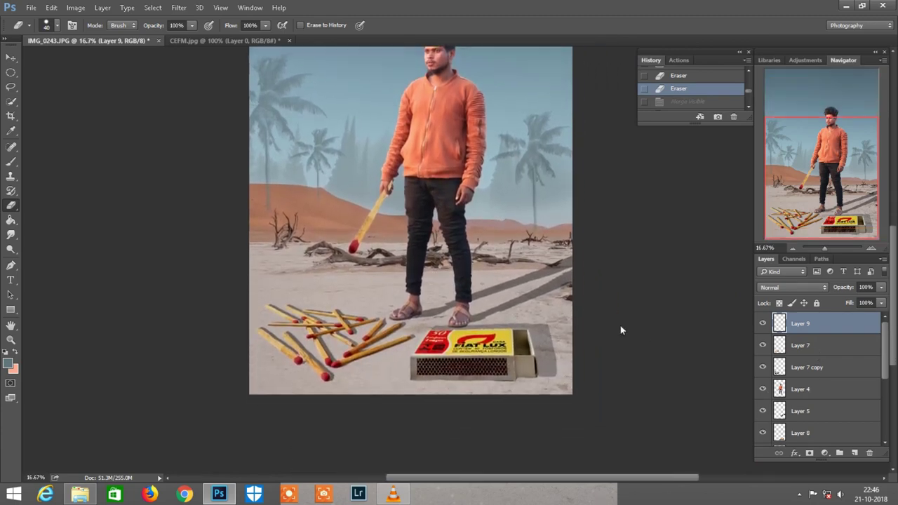
pyautogui.scroll(-3, 620, 326)
pyautogui.scroll(-3, 807, 427)
pyautogui.scroll(-3, 807, 408)
# Select Layer 1 and set up a smaller Brush with black (000000) foreground colour
pyautogui.click(803, 414)
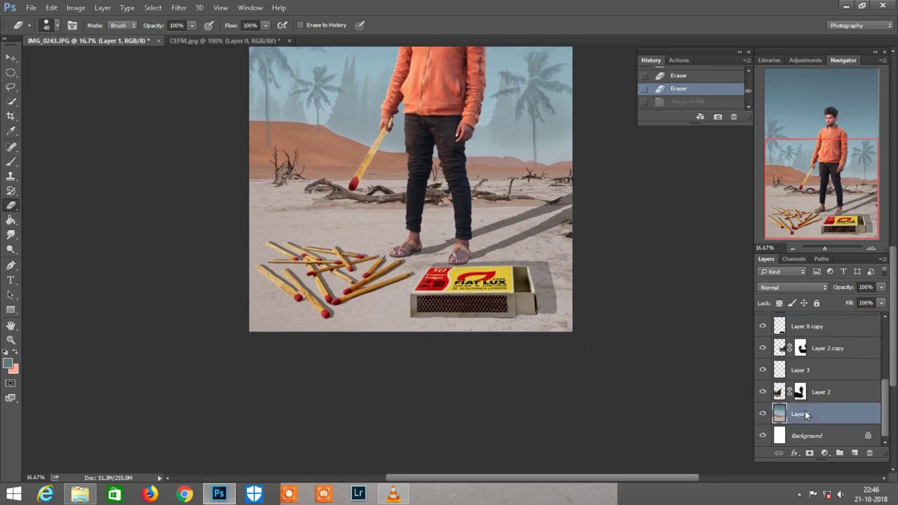
pyautogui.press('b')
pyautogui.click(8, 364)
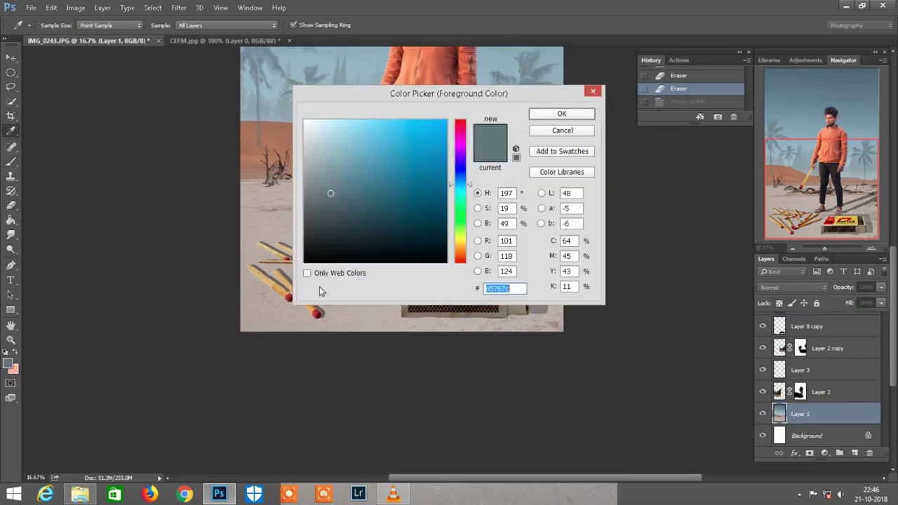
pyautogui.write('000000')
pyautogui.press('Return')
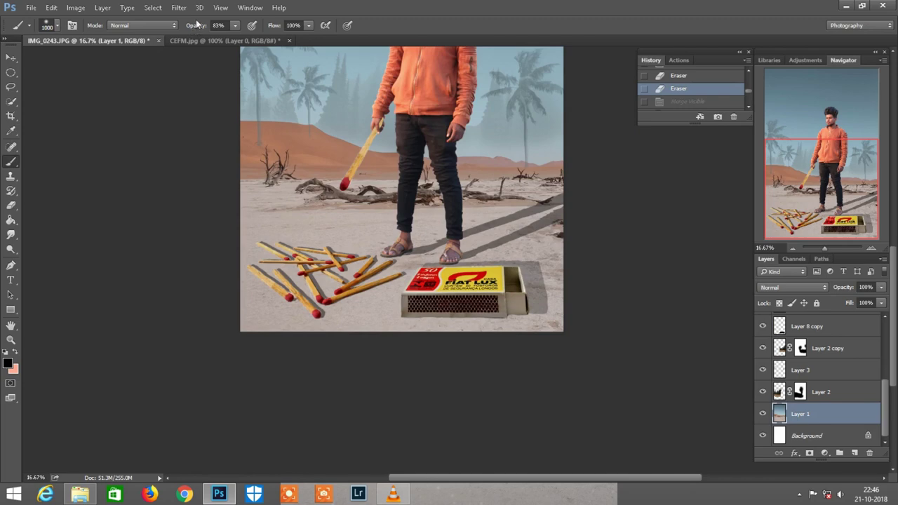
pyautogui.press('[')
pyautogui.scroll(1, 289, 112)
pyautogui.scroll(1, 519, 277)
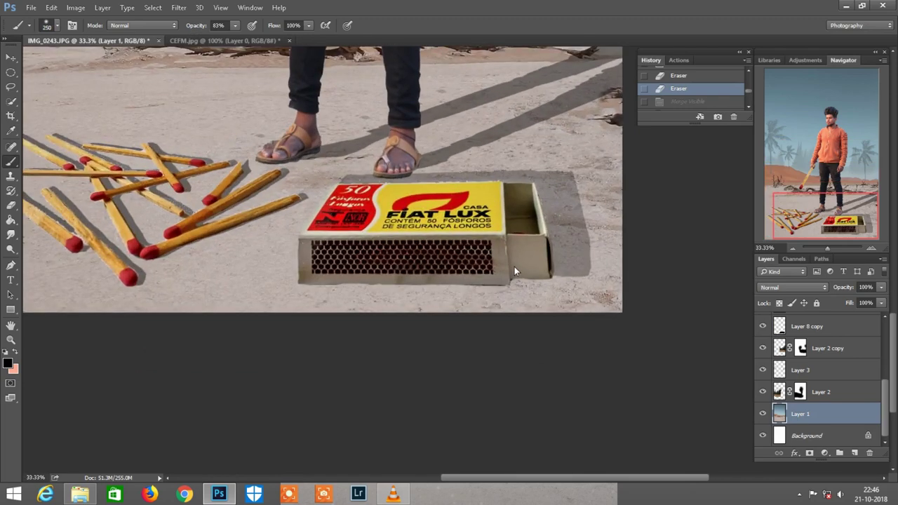
# Paint black shadow strokes on the sand near the matchbox and around the left sandal
pyautogui.click(535, 267)
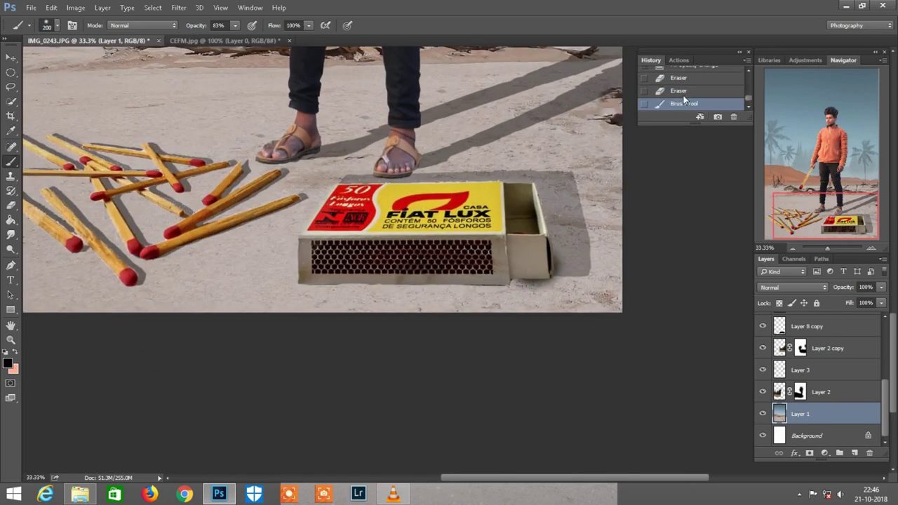
pyautogui.hotkey('ctrl', 'z')
pyautogui.press('[')
pyautogui.press('[')
pyautogui.press('[')
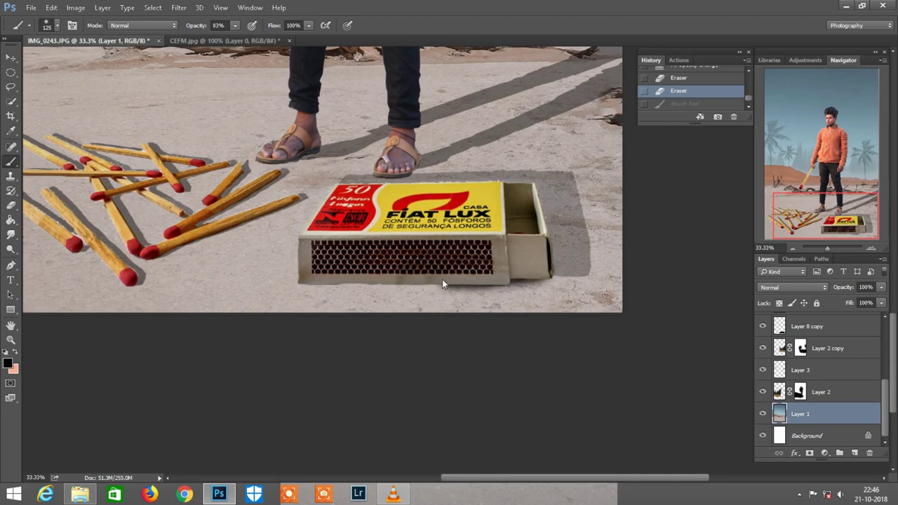
pyautogui.hotkey('ctrl', 'z')
pyautogui.press('[')
pyautogui.press('[')
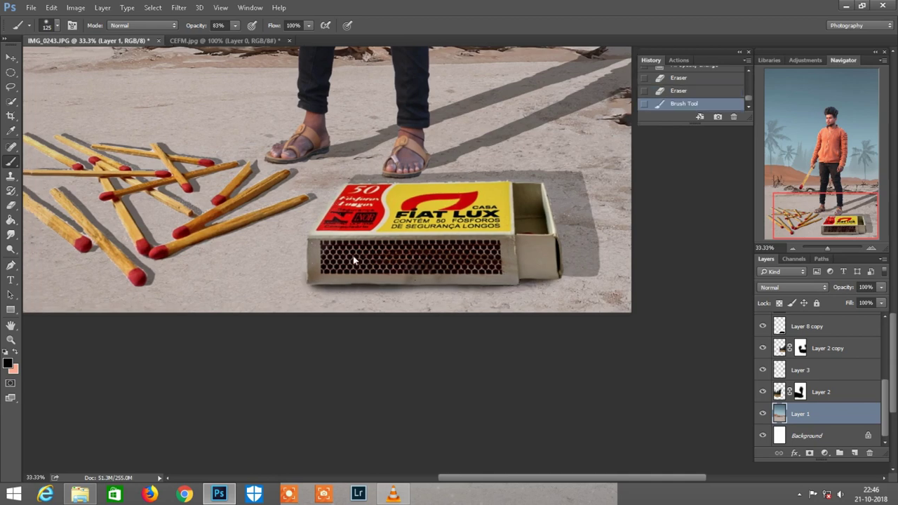
pyautogui.scroll(2, 385, 197)
pyautogui.hscroll(-1, 385, 197)
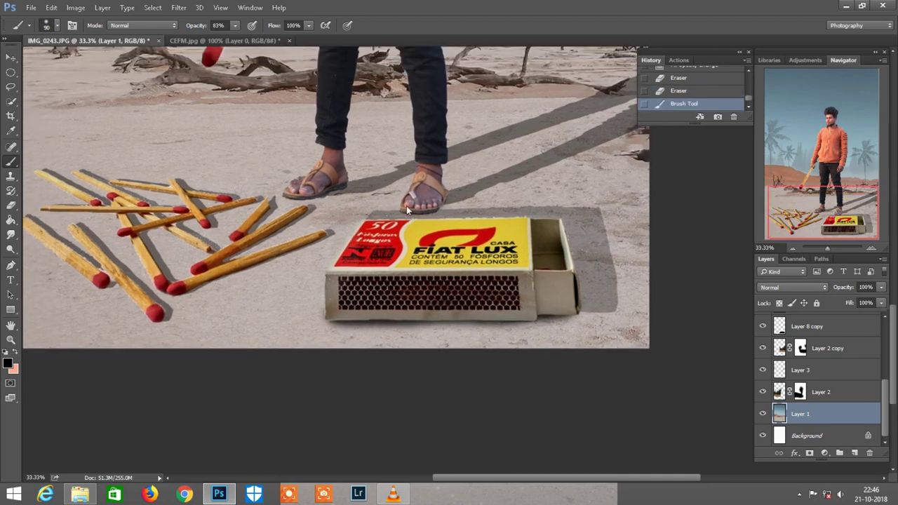
pyautogui.click(406, 209)
pyautogui.moveTo(325, 194); pyautogui.dragTo(329, 194)
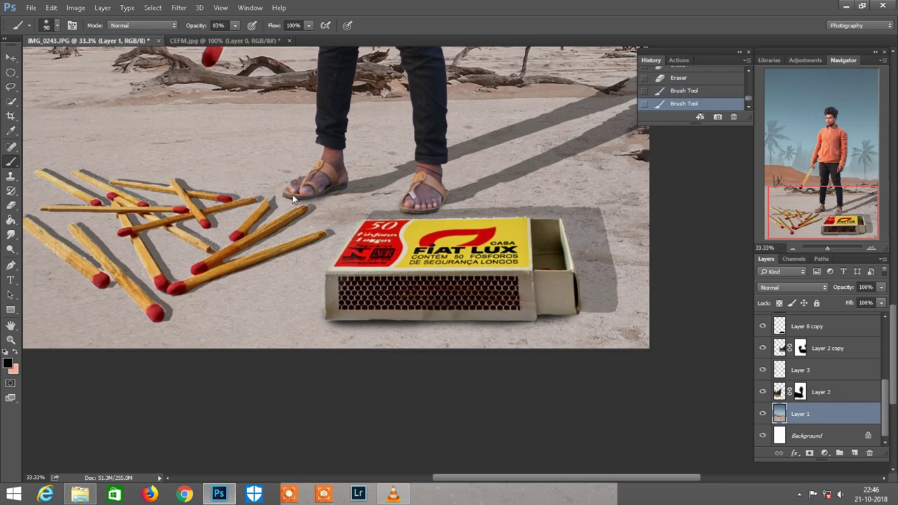
pyautogui.hotkey('ctrl', '-')
pyautogui.hotkey('ctrl', '-')
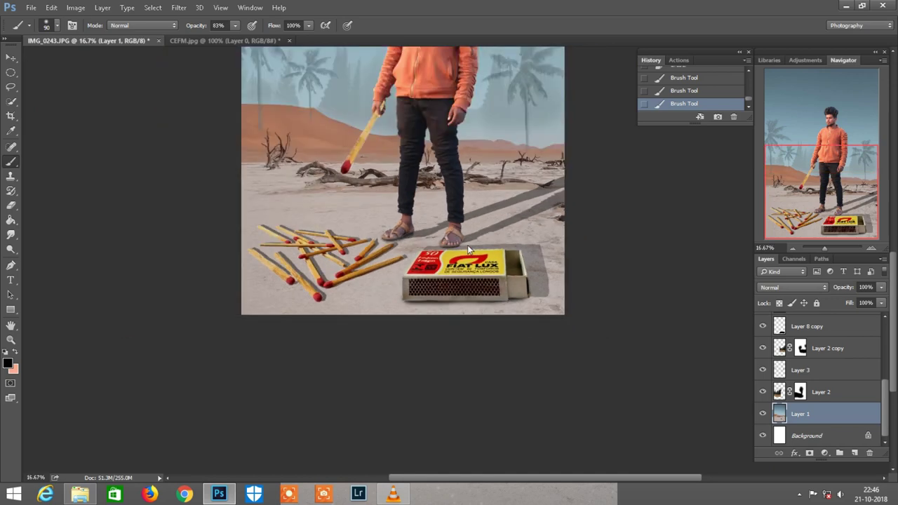
pyautogui.hotkey('ctrl', '-')
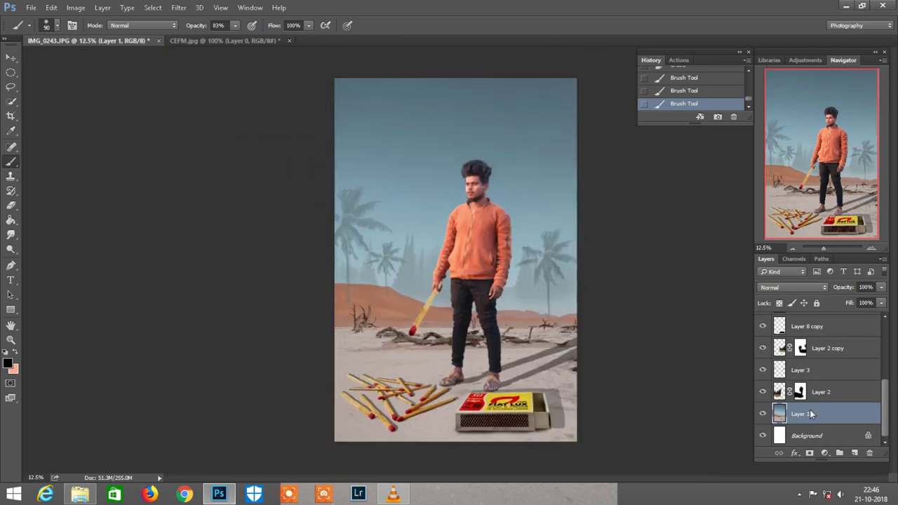
# Zoom in on the man and select his layer, Layer 4
pyautogui.rightClick(809, 410)
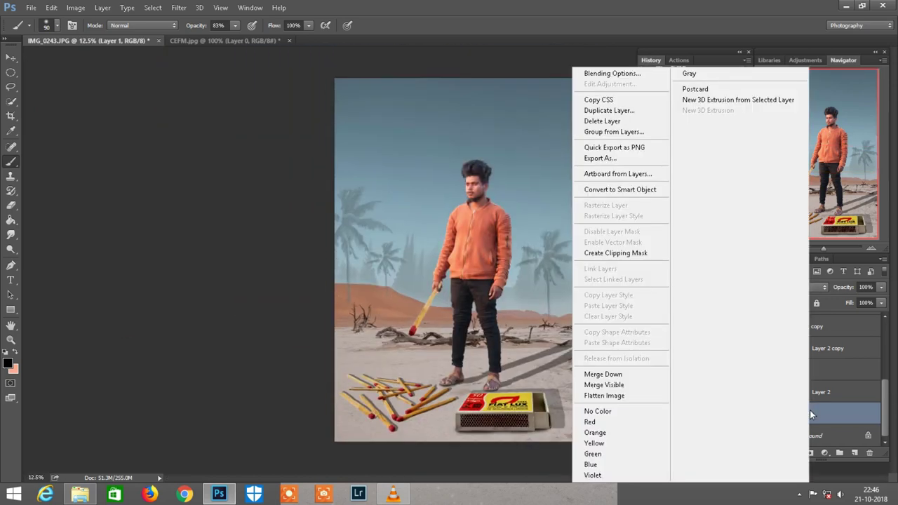
pyautogui.press('Escape')
pyautogui.hotkey('ctrl', '+')
pyautogui.hotkey('ctrl', '+')
pyautogui.hotkey('ctrl', '+')
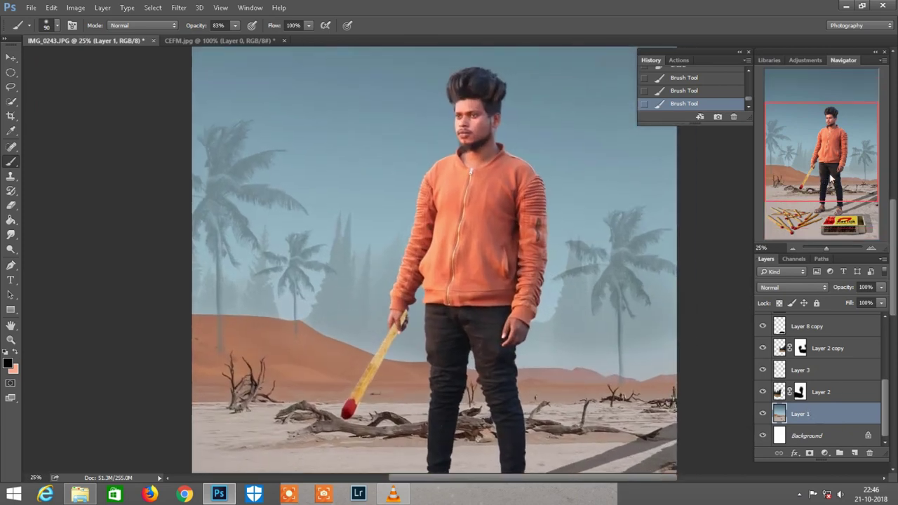
pyautogui.scroll(2, 775, 405)
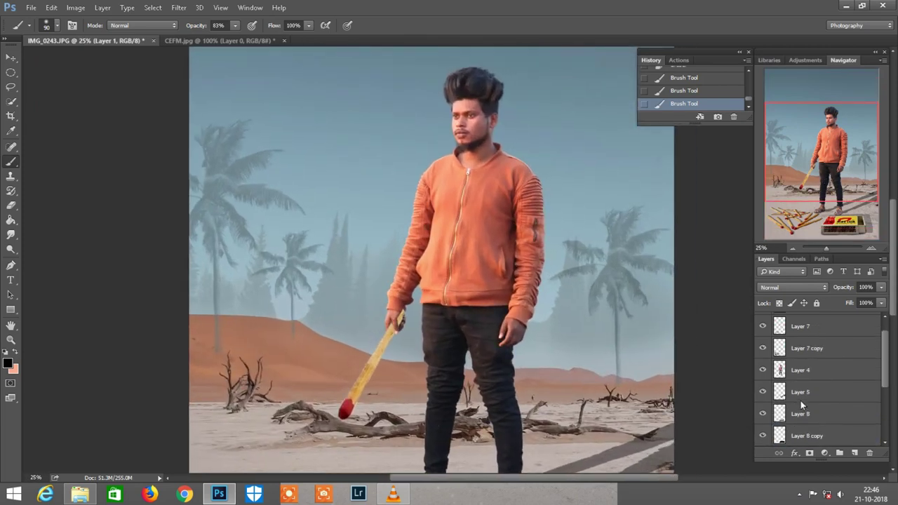
pyautogui.scroll(3, 775, 406)
pyautogui.click(800, 389)
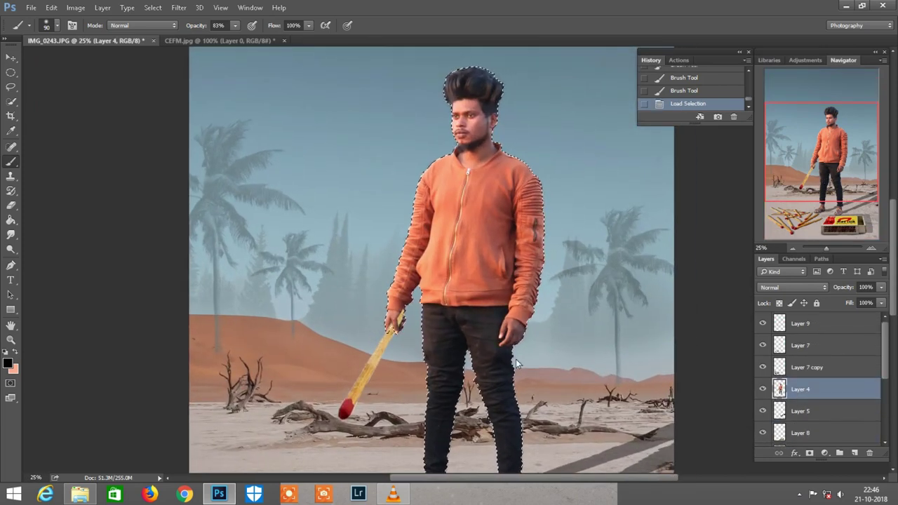
# Trial a Hue/Saturation shift on the jacket's reds, cancel it, and duplicate Layer 4 as Layer 4 copy
pyautogui.click(76, 7)
pyautogui.moveTo(92, 36)
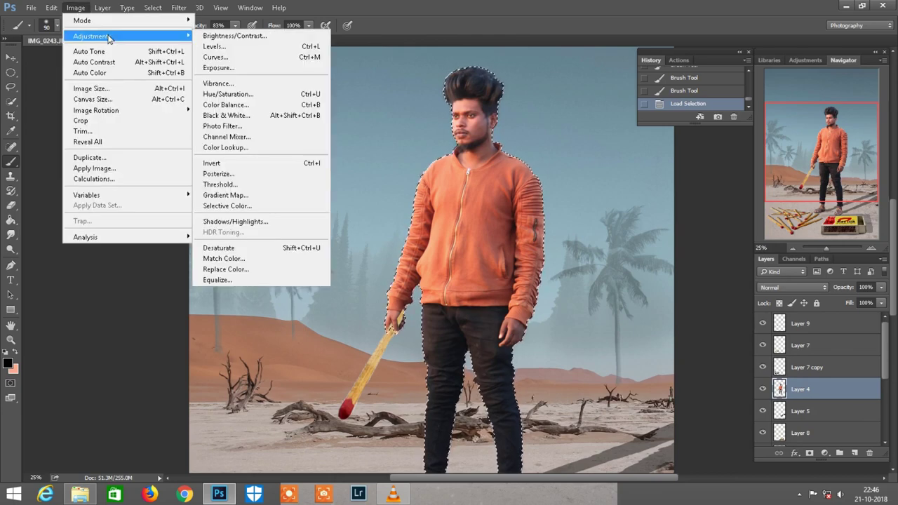
pyautogui.click(222, 96)
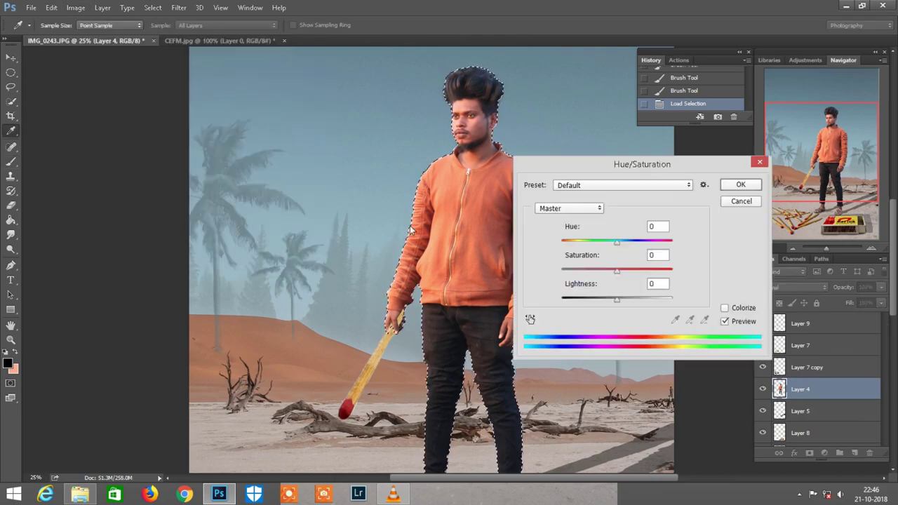
pyautogui.click(529, 319)
pyautogui.click(490, 201)
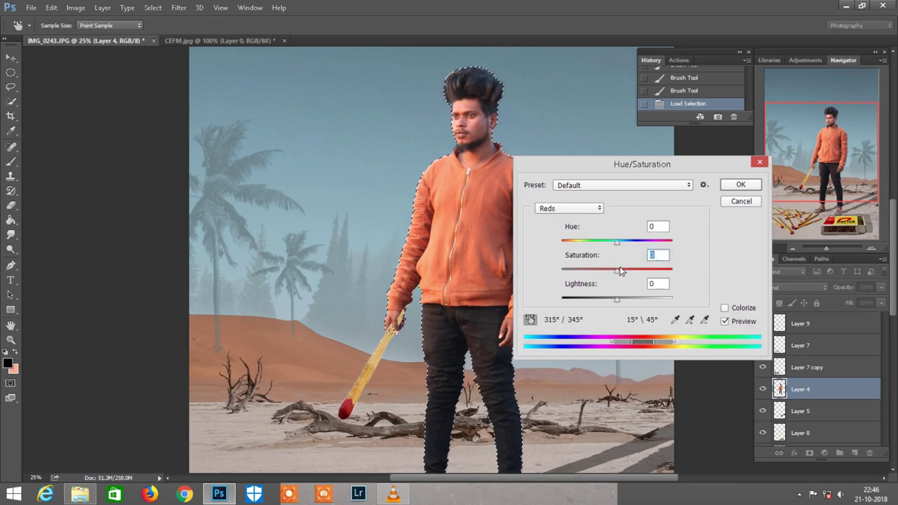
pyautogui.moveTo(617, 242)
pyautogui.mouseDown()
pyautogui.moveTo(609, 243)
pyautogui.moveTo(626, 243)
pyautogui.moveTo(573, 242)
pyautogui.mouseUp()
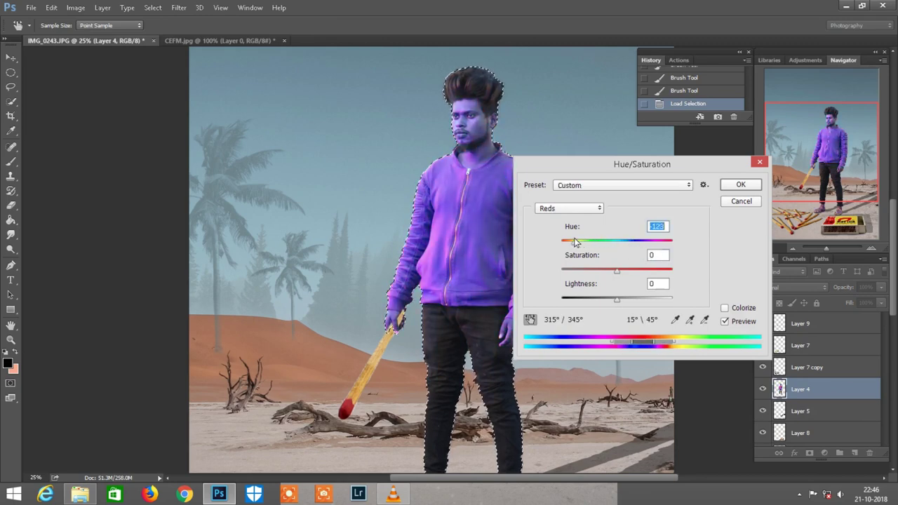
pyautogui.click(740, 202)
pyautogui.scroll(-1, 858, 366)
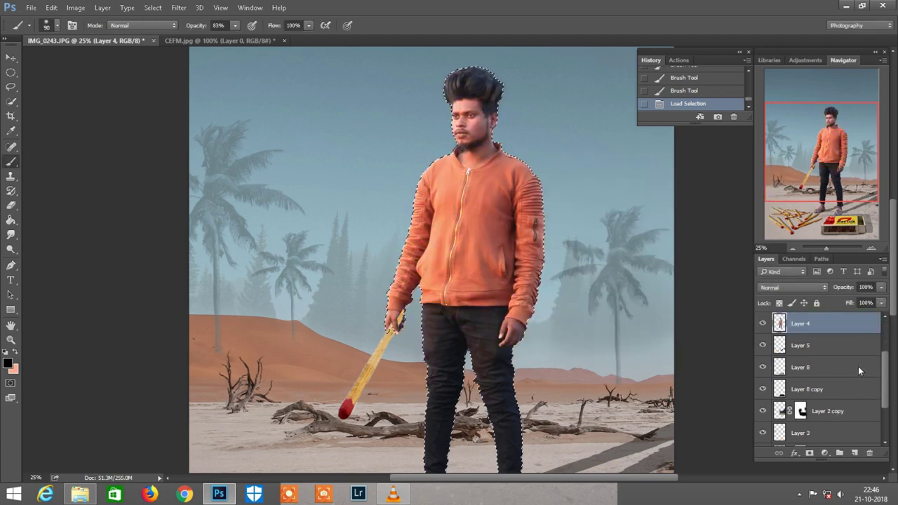
pyautogui.moveTo(855, 327); pyautogui.dragTo(854, 452)
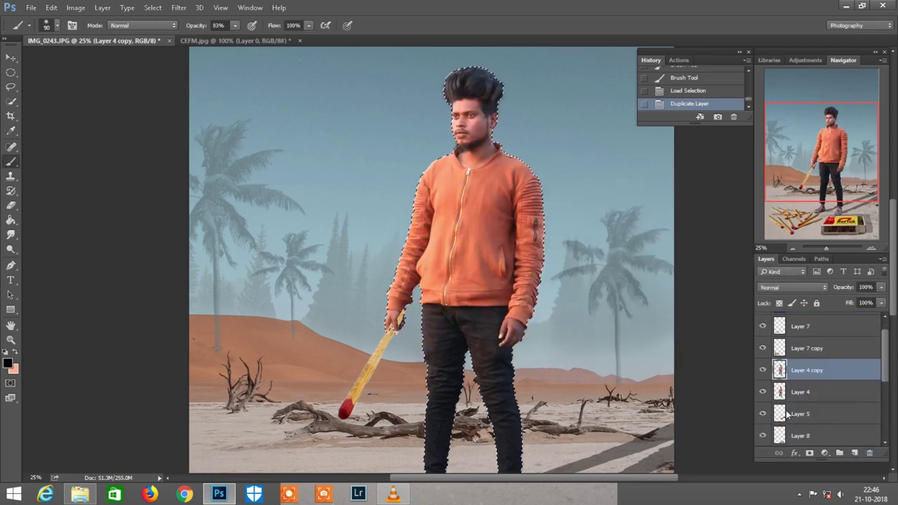
# Shift the Reds hue far left on Layer 4 copy to make the jacket blue-purple, then deselect
pyautogui.click(76, 8)
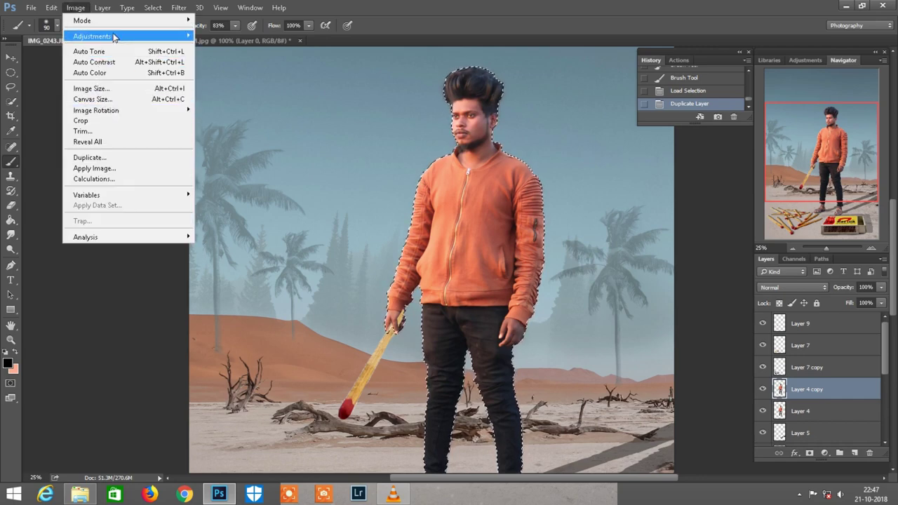
pyautogui.moveTo(92, 36)
pyautogui.click(226, 94)
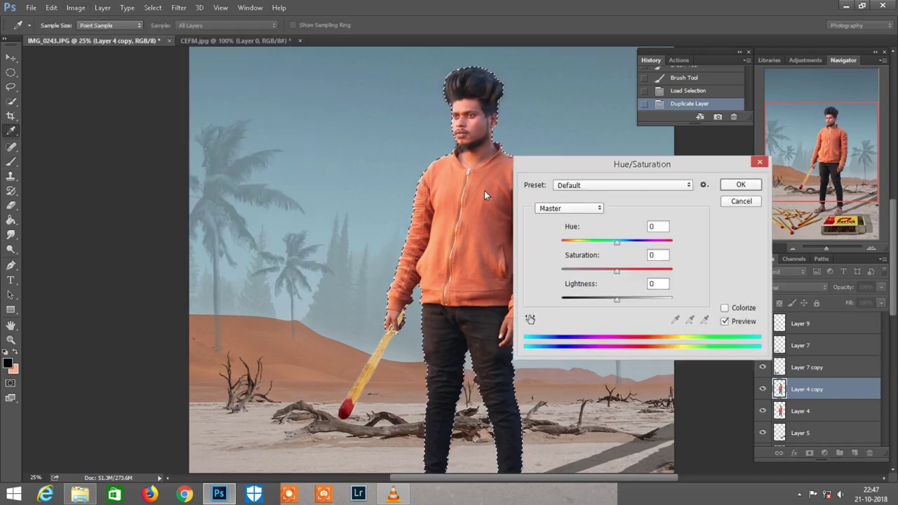
pyautogui.hotkey('alt', '3')
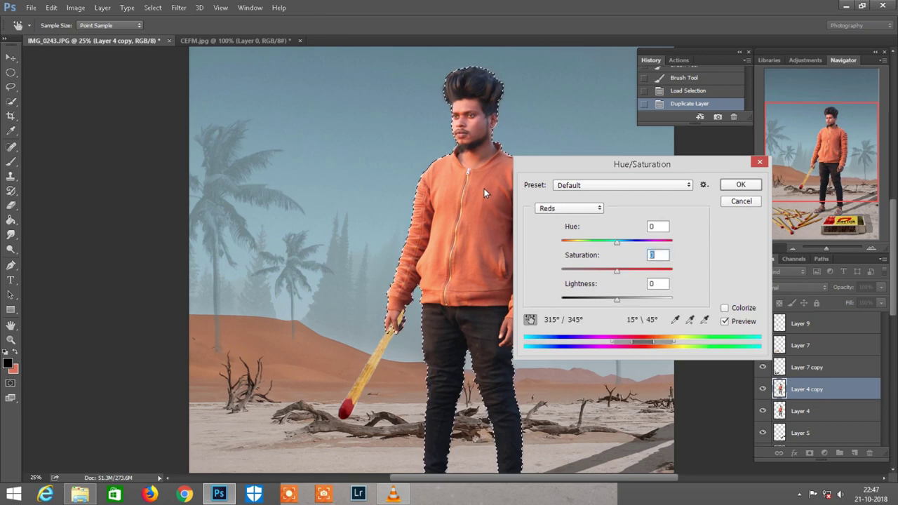
pyautogui.moveTo(618, 242); pyautogui.dragTo(571, 243)
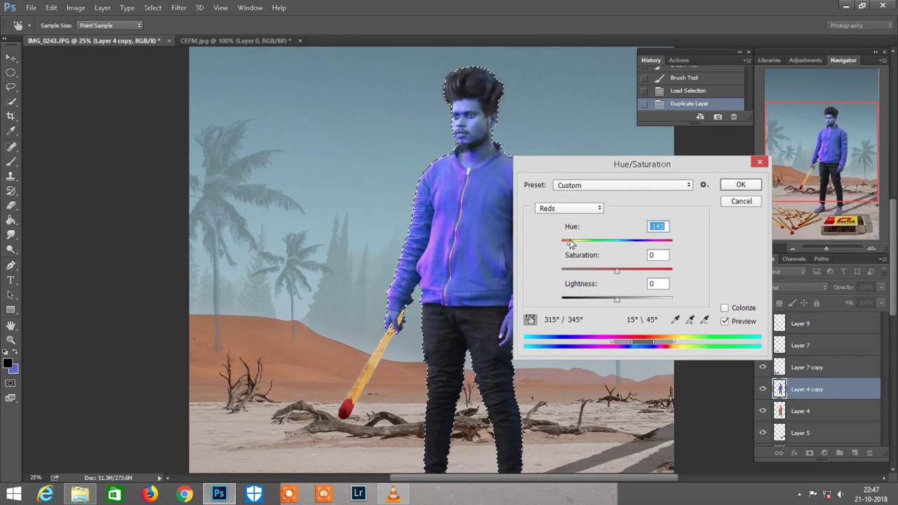
pyautogui.click(742, 187)
pyautogui.press('b')
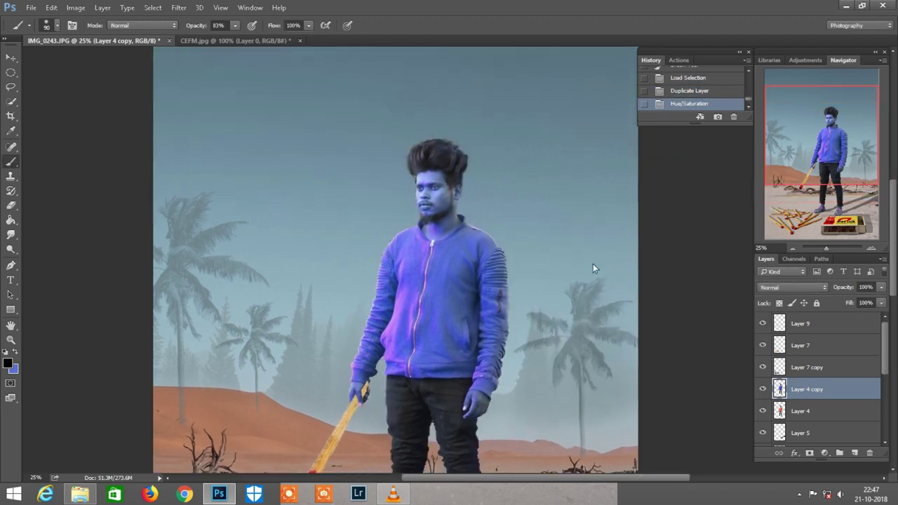
pyautogui.hotkey('ctrl', '+')
pyautogui.press('l')
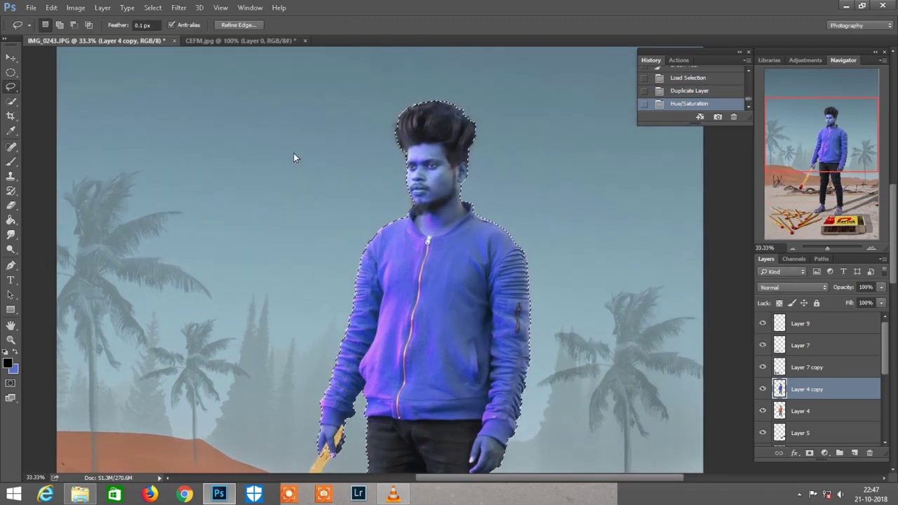
pyautogui.hotkey('ctrl', 'd')
pyautogui.scroll(-1, 814, 400)
# Add a mask to Layer 4 copy and paint black over the face and neck
pyautogui.click(811, 453)
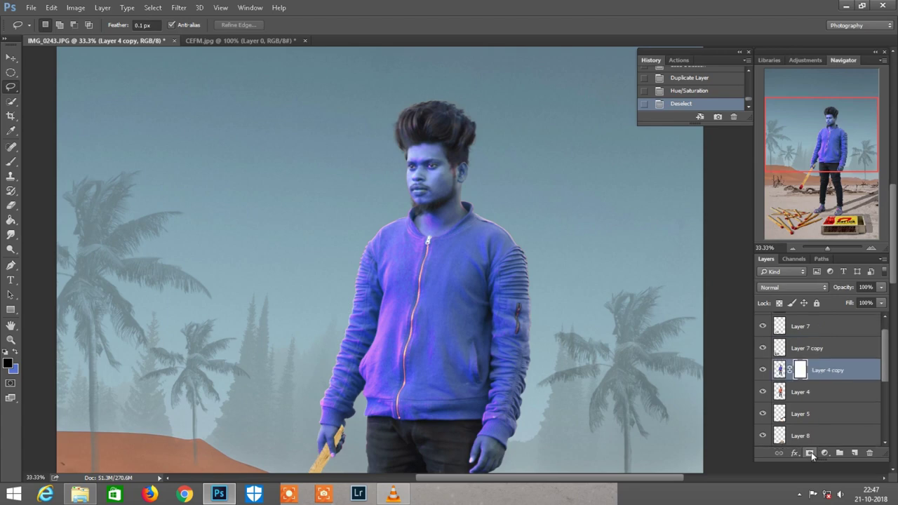
pyautogui.press('b')
pyautogui.moveTo(196, 26); pyautogui.dragTo(398, 142)
pyautogui.press(']')
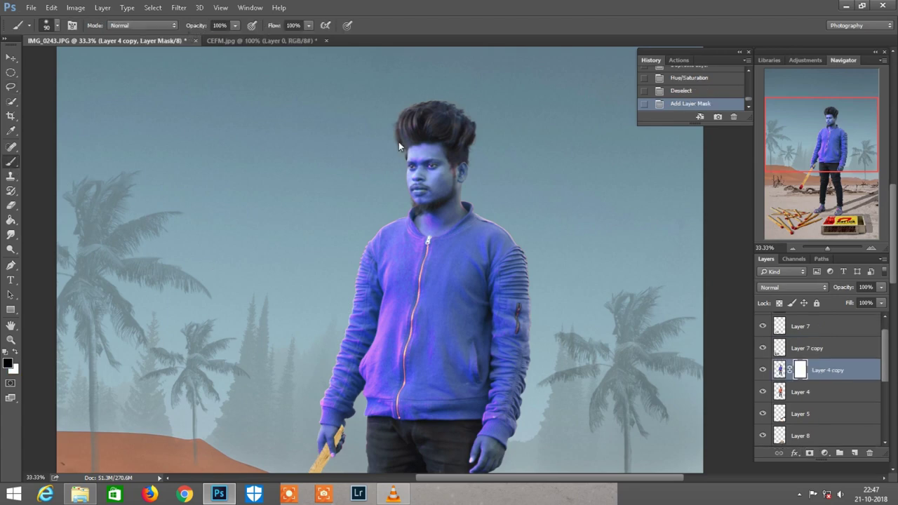
pyautogui.hotkey('ctrl', '+')
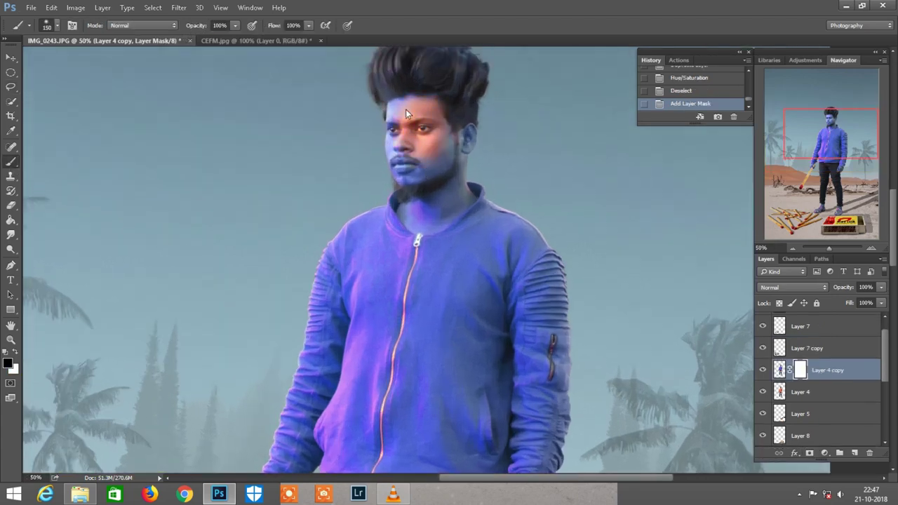
pyautogui.click(425, 205)
pyautogui.press('[')
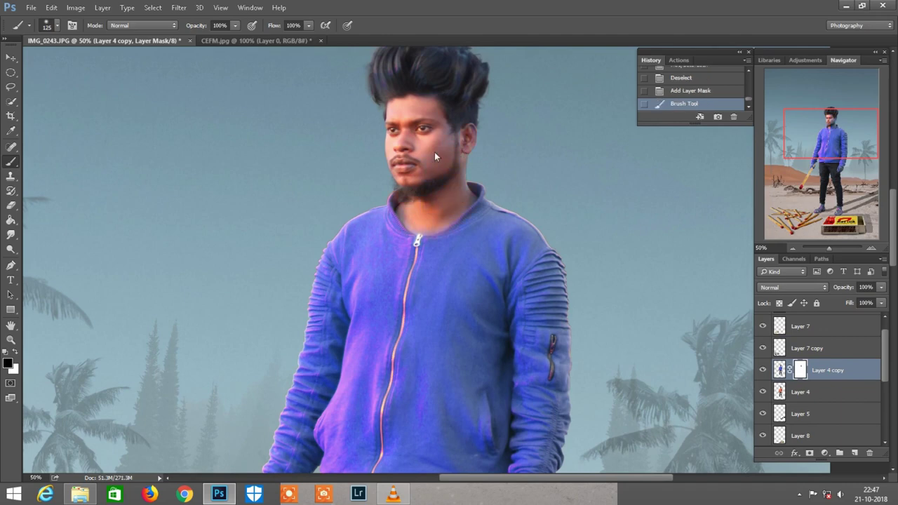
pyautogui.click(413, 213)
# Paint the mask over both hands with a smaller brush to restore their skin
pyautogui.scroll(-5, 576, 237)
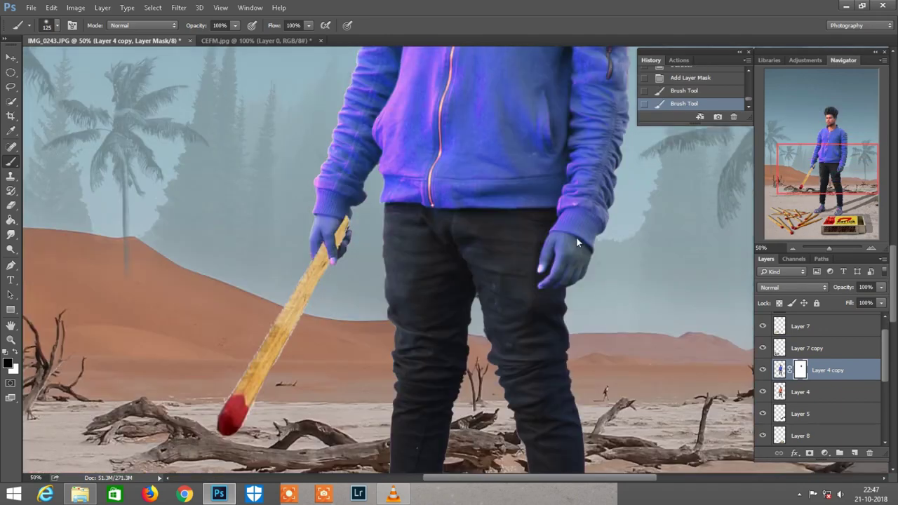
pyautogui.press('[')
pyautogui.press('[')
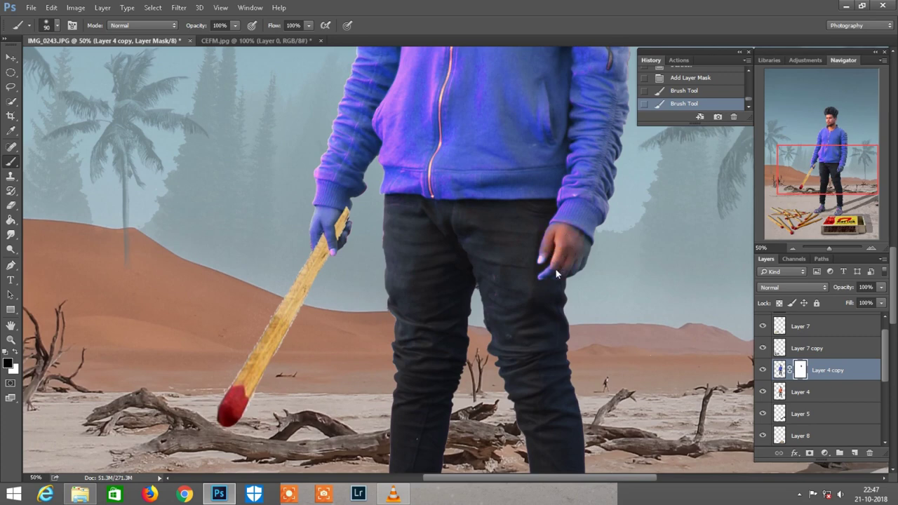
pyautogui.moveTo(554, 252); pyautogui.dragTo(543, 283)
pyautogui.press('[')
pyautogui.moveTo(337, 218); pyautogui.dragTo(313, 250)
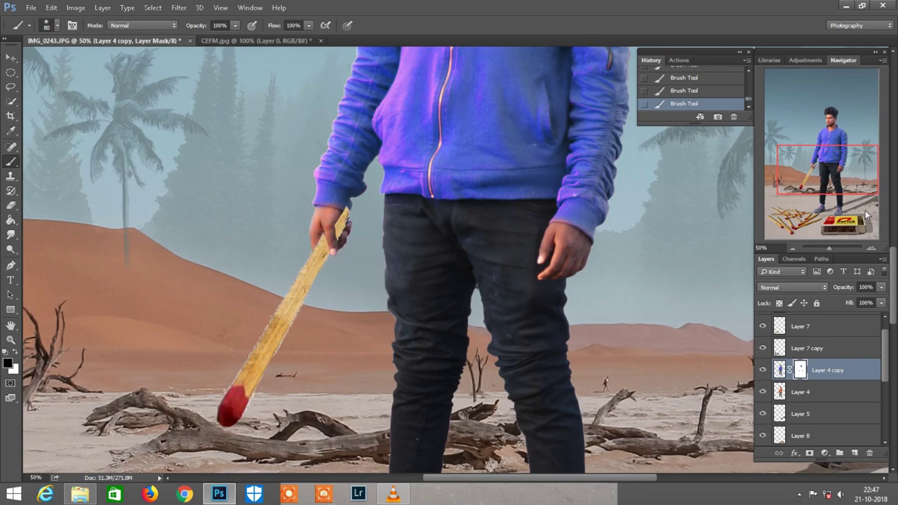
# Paint the mask over the feet with a larger brush to restore the sandals' original brown
pyautogui.scroll(-4, 686, 322)
pyautogui.scroll(-1, 591, 410)
pyautogui.press(']')
pyautogui.press(']')
pyautogui.press(']')
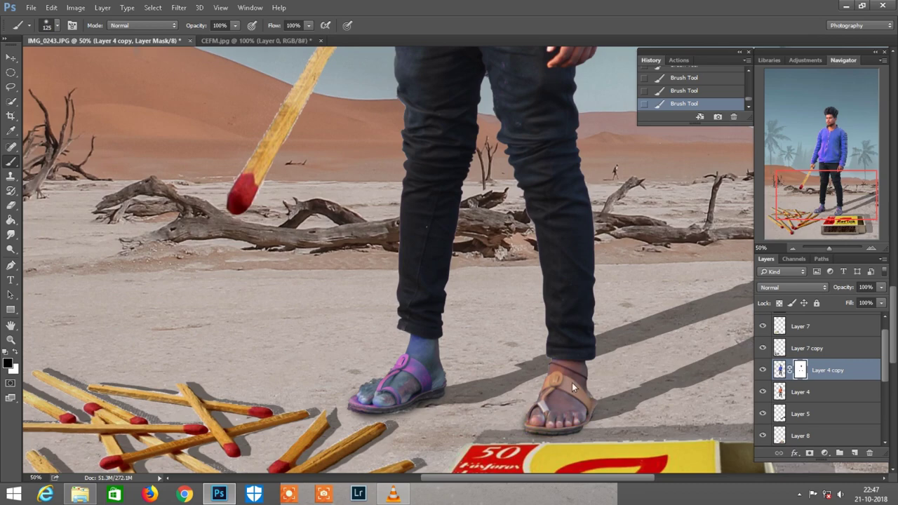
pyautogui.moveTo(423, 383); pyautogui.dragTo(401, 376)
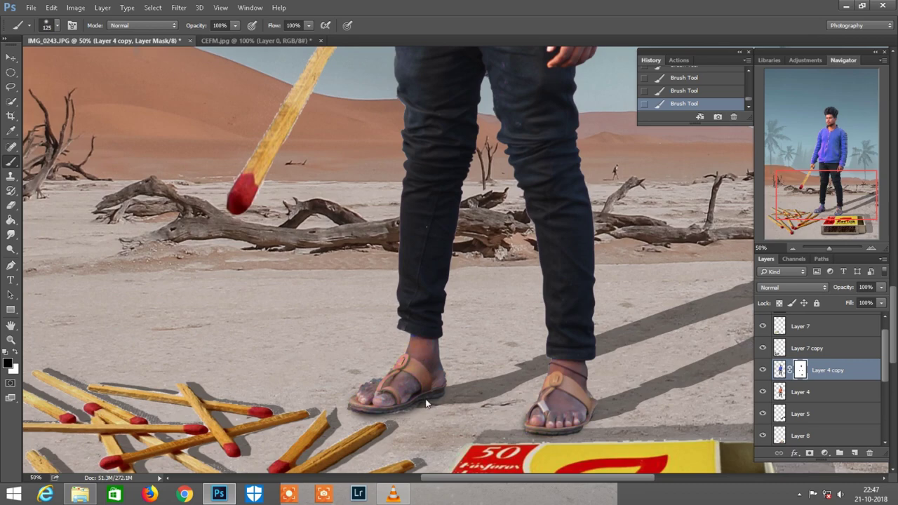
pyautogui.scroll(-1, 592, 283)
pyautogui.scroll(-1, 593, 283)
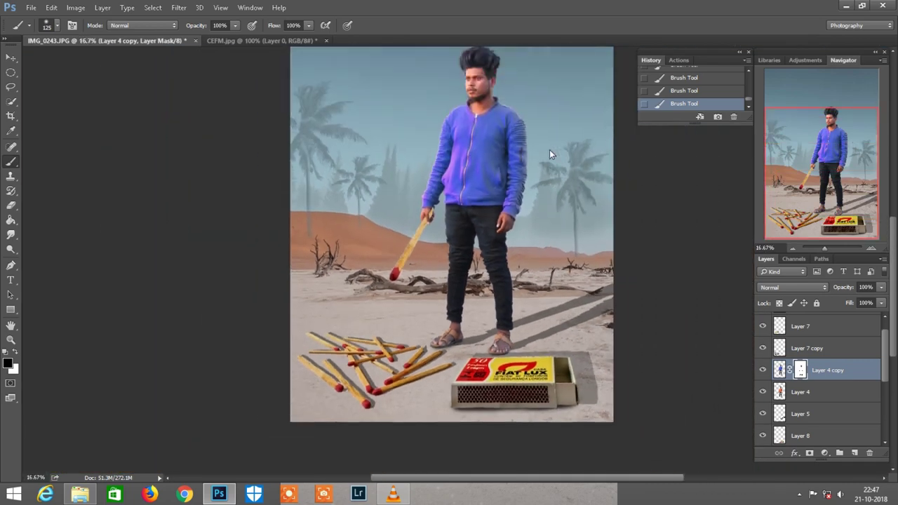
pyautogui.scroll(-1, 549, 149)
pyautogui.scroll(-1, 549, 149)
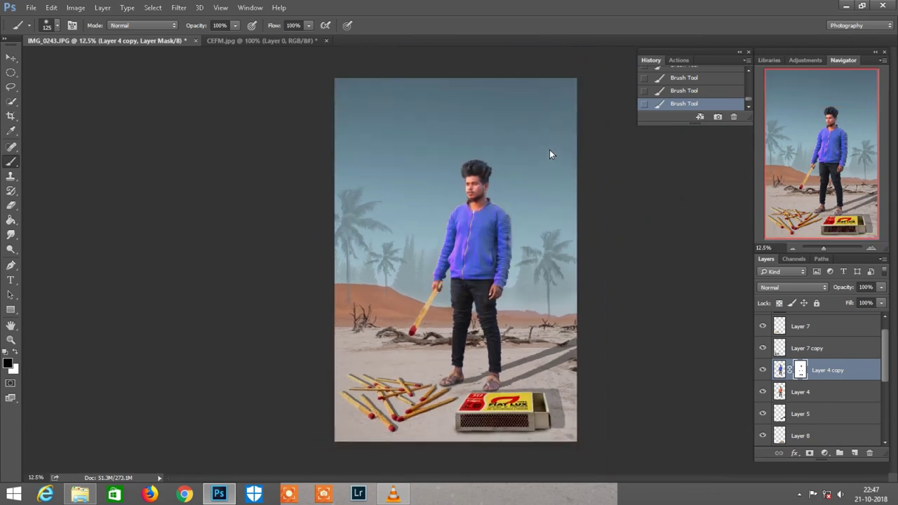
pyautogui.scroll(1, 549, 150)
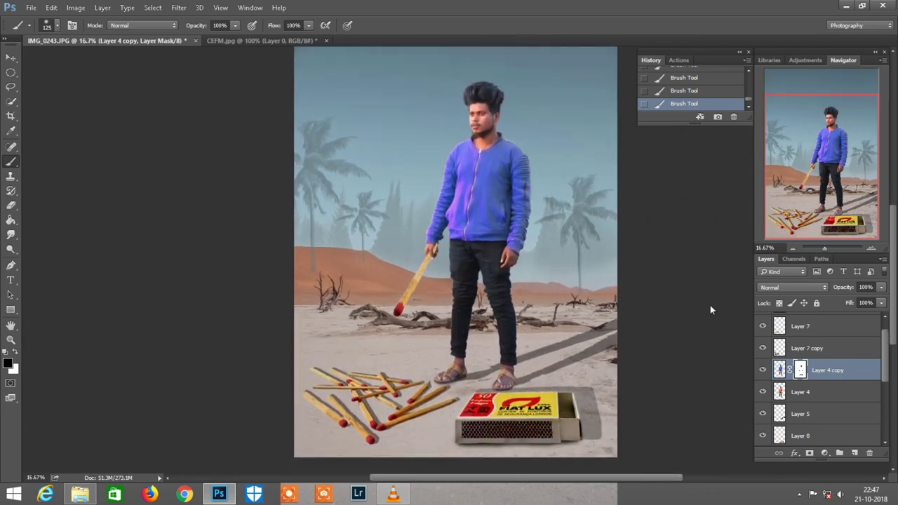
pyautogui.scroll(-1, 710, 305)
pyautogui.scroll(-1, 710, 305)
pyautogui.scroll(-1, 710, 305)
pyautogui.scroll(-1, 710, 305)
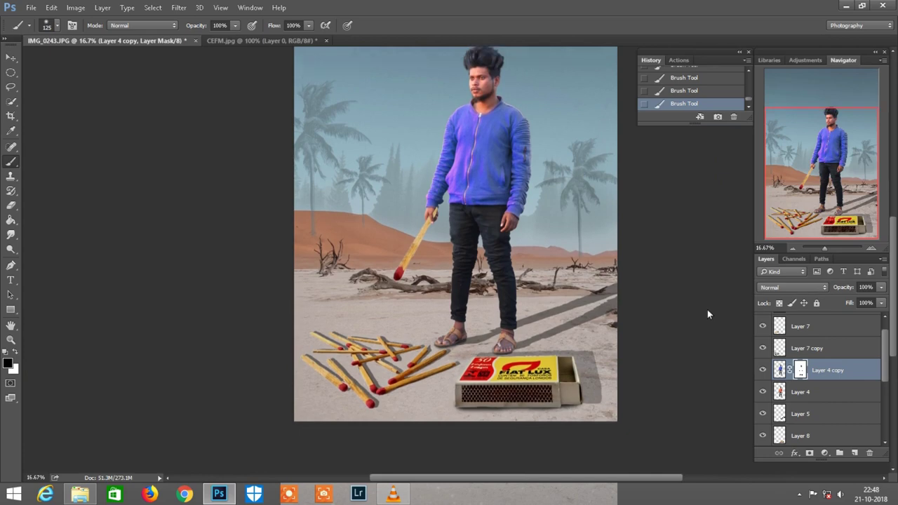
pyautogui.scroll(-3, 815, 417)
# Shift the hue of Layer 1's cyan sky tones slightly with Hue/Saturation
pyautogui.click(815, 414)
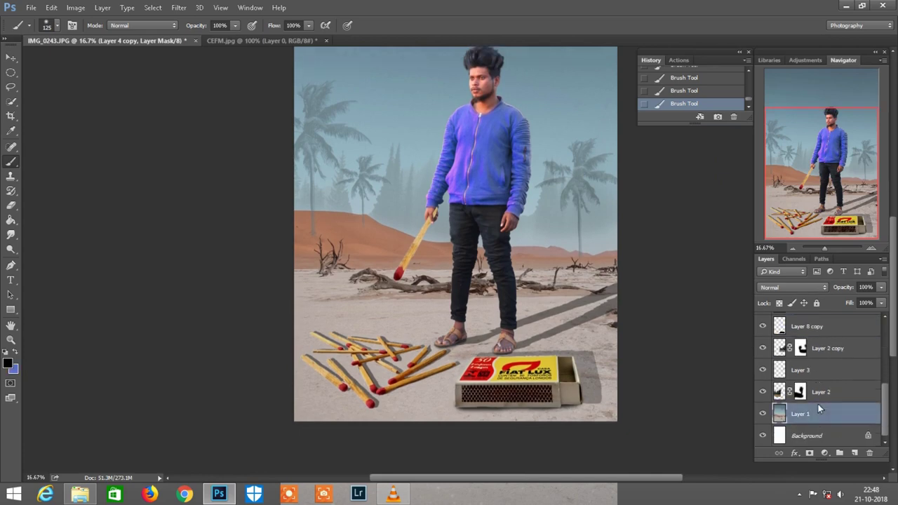
pyautogui.scroll(3, 538, 137)
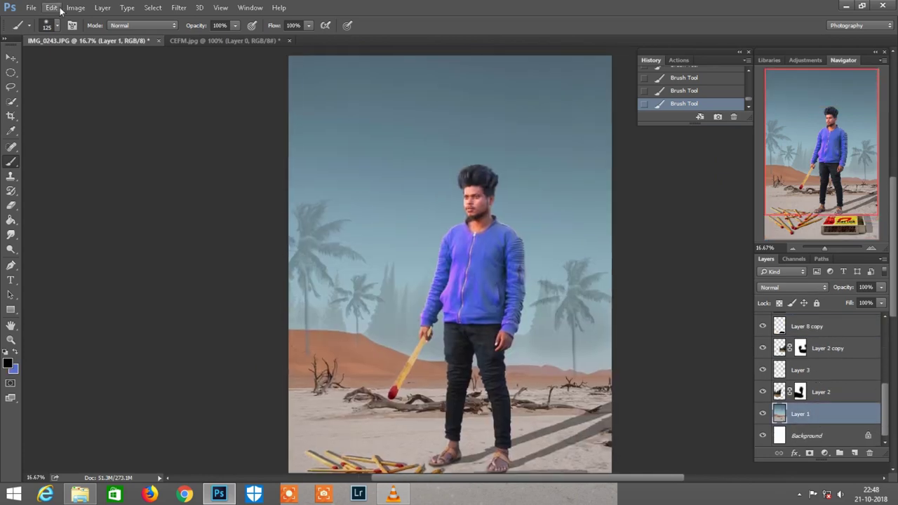
pyautogui.click(76, 8)
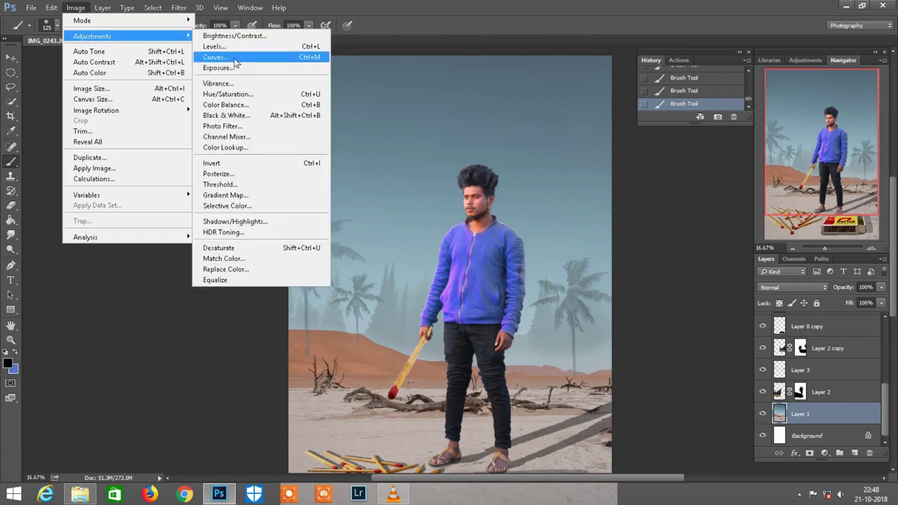
pyautogui.click(233, 92)
pyautogui.click(531, 320)
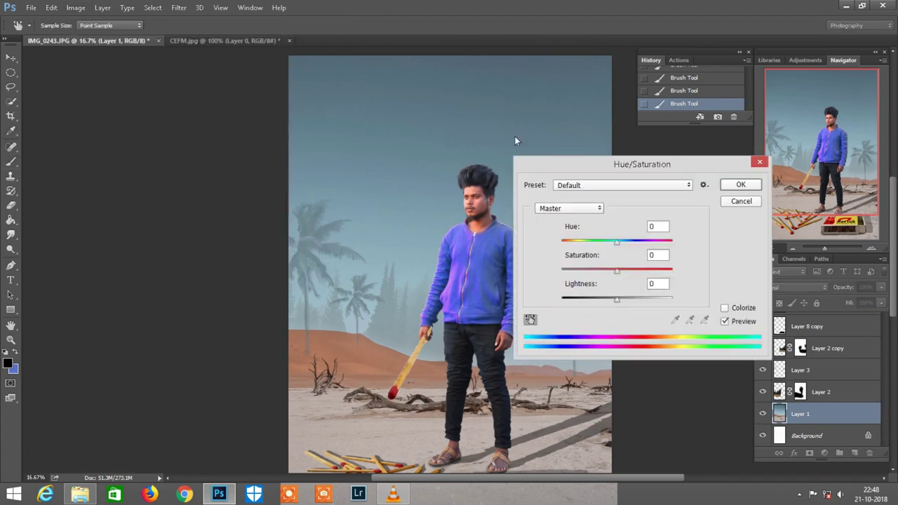
pyautogui.click(515, 136)
pyautogui.moveTo(616, 243); pyautogui.dragTo(611, 246)
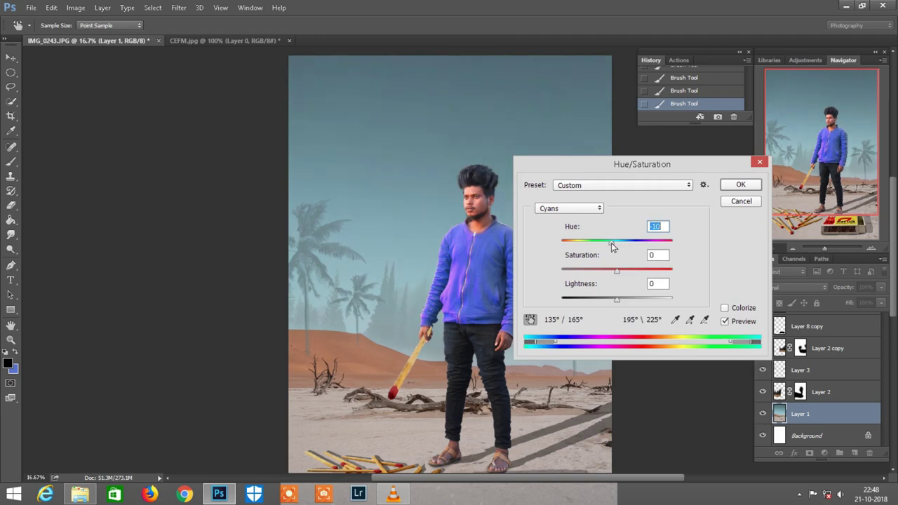
pyautogui.click(740, 184)
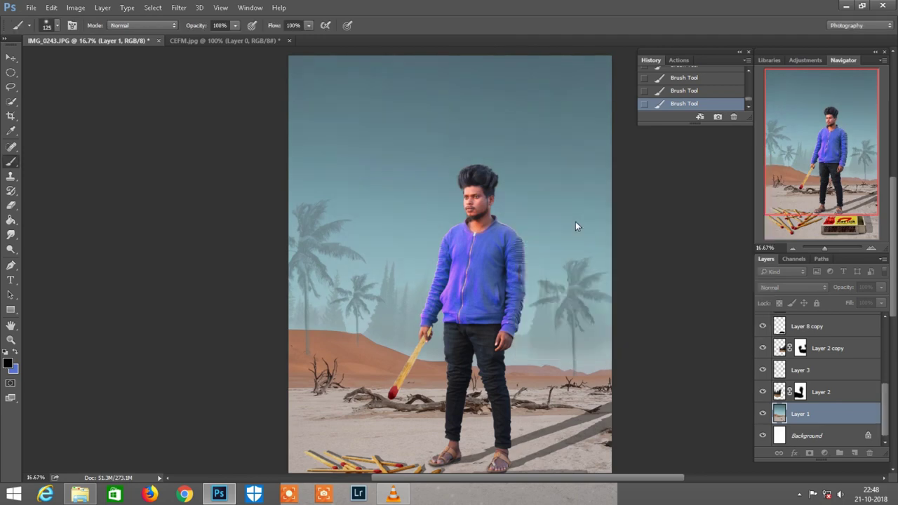
# Merge all visible layers into Background and duplicate it as Background copy
pyautogui.scroll(-5, 575, 223)
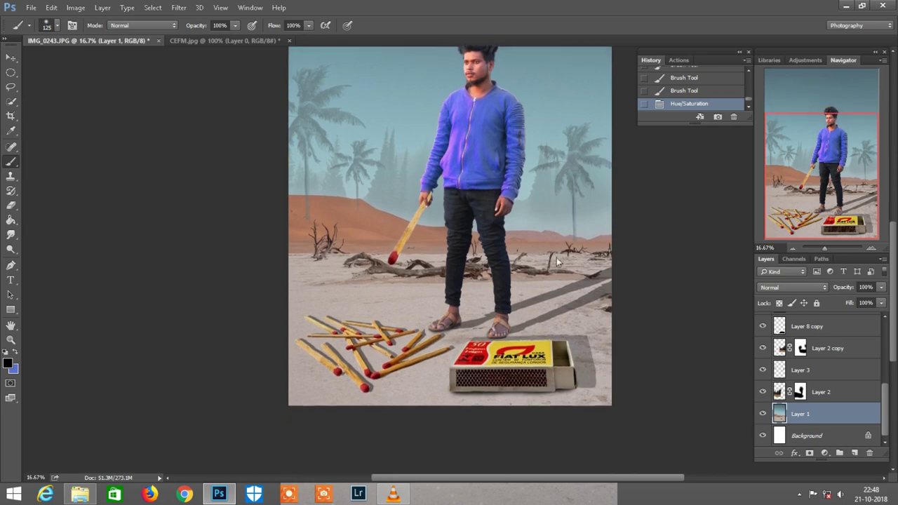
pyautogui.rightClick(801, 412)
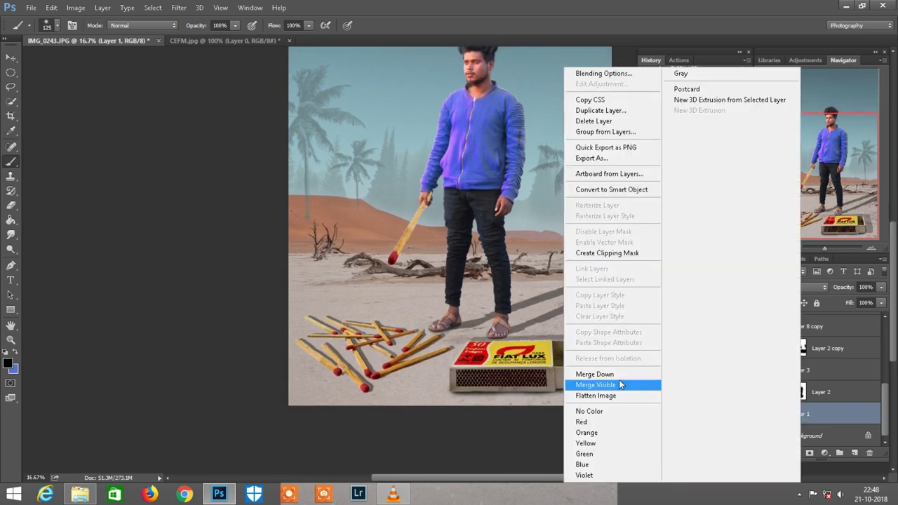
pyautogui.click(608, 386)
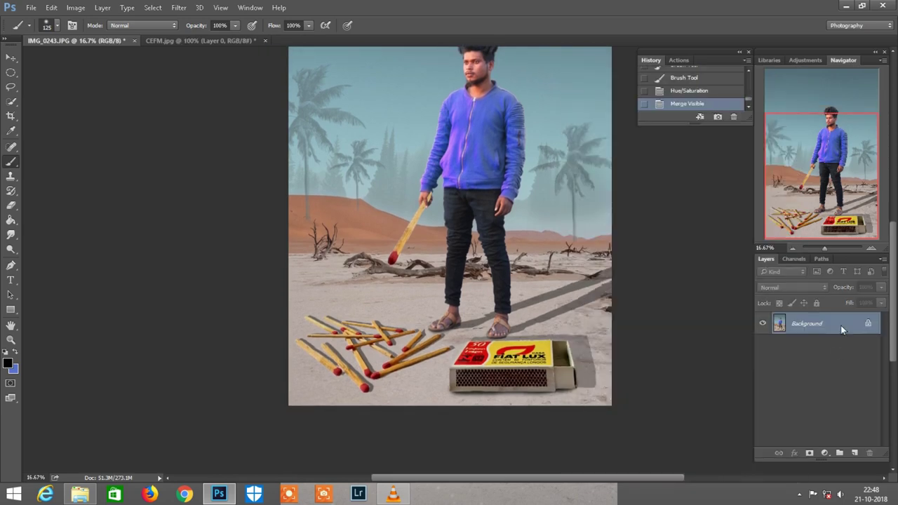
pyautogui.moveTo(843, 324); pyautogui.dragTo(855, 453)
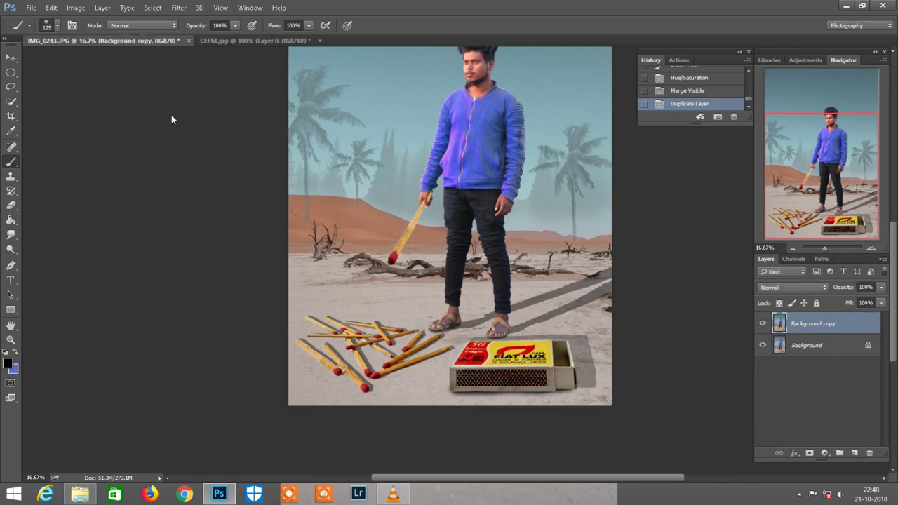
# In the Camera Raw Filter, set Clarity +33, Blacks -25 and Shadows +87
pyautogui.click(173, 10)
pyautogui.click(196, 72)
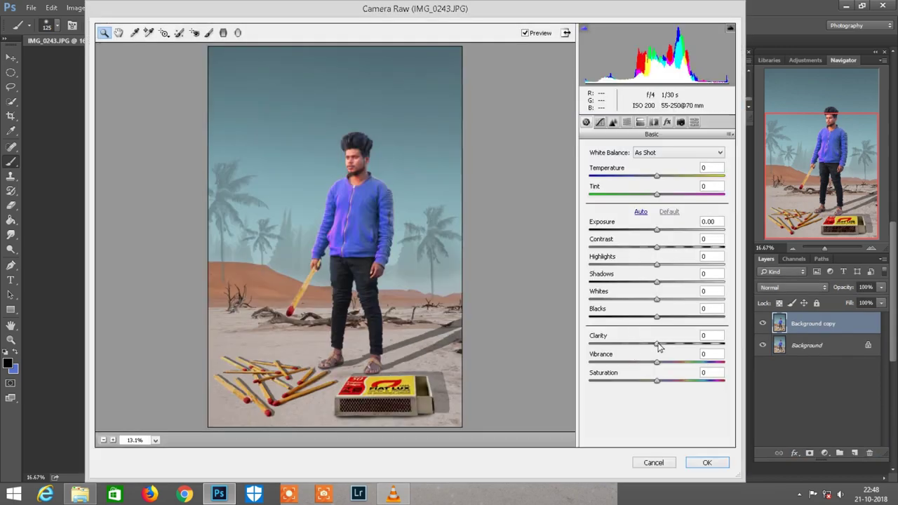
pyautogui.moveTo(657, 344); pyautogui.dragTo(680, 346)
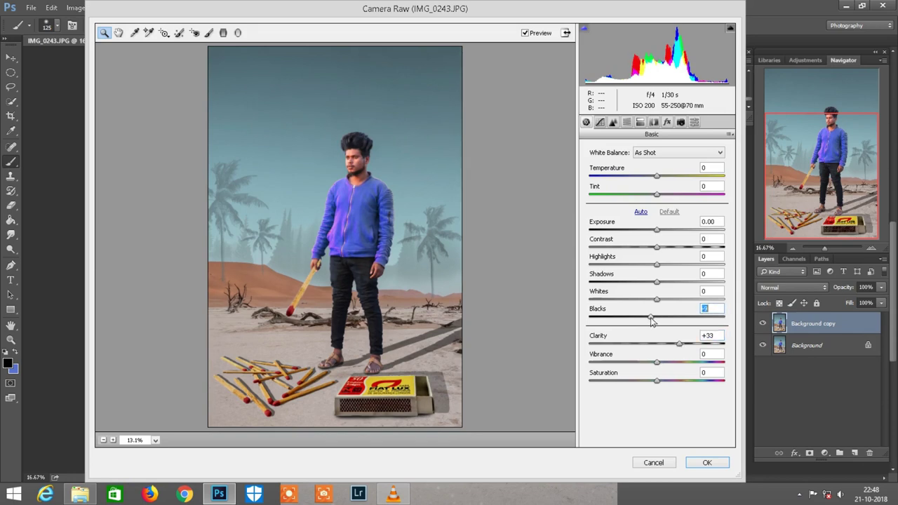
pyautogui.moveTo(657, 317); pyautogui.dragTo(639, 316)
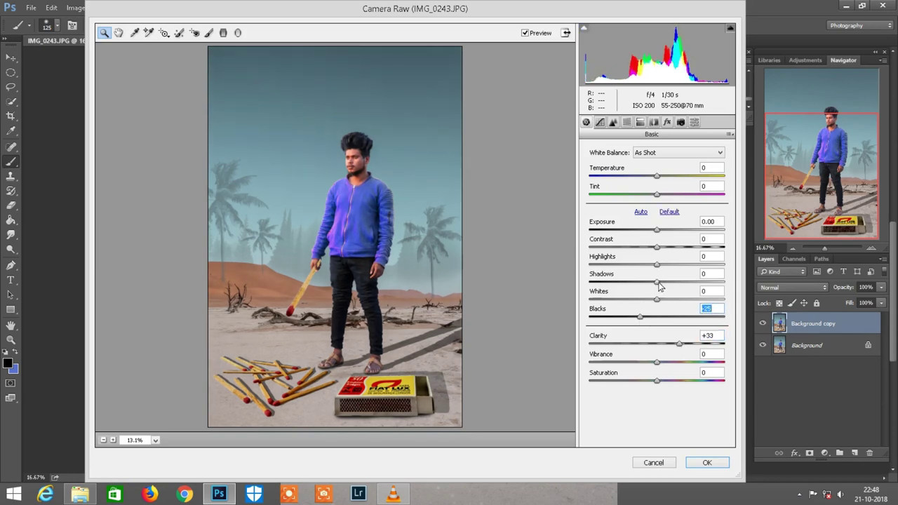
pyautogui.moveTo(657, 281); pyautogui.dragTo(695, 281)
pyautogui.moveTo(705, 287); pyautogui.dragTo(717, 286)
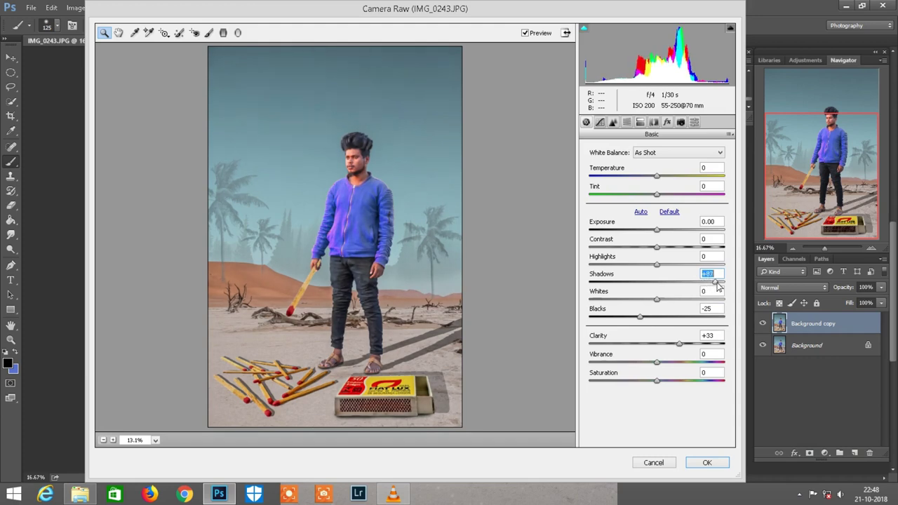
pyautogui.click(444, 227)
pyautogui.scroll(-3, 412, 242)
pyautogui.keyDown('alt'); pyautogui.click(413, 242); pyautogui.keyUp('alt')
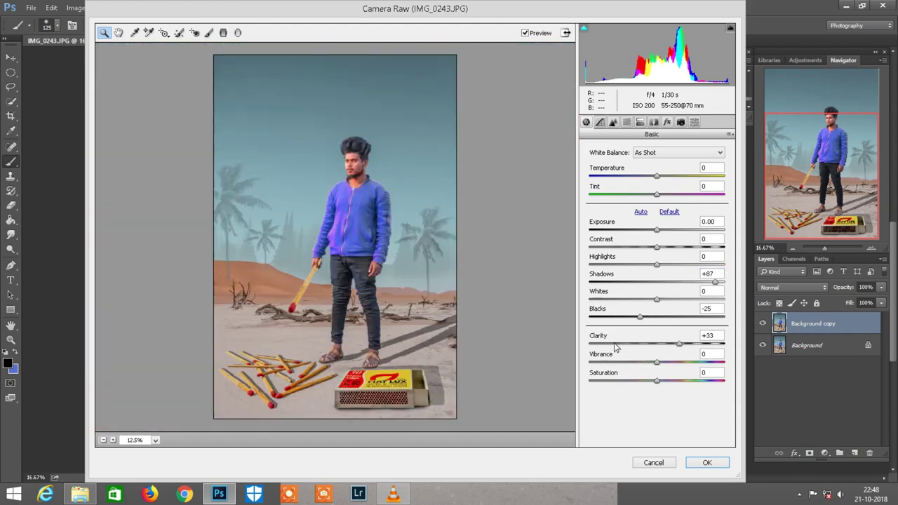
# Apply the Camera Raw adjustments and duplicate the layer as Background copy 2
pyautogui.click(703, 461)
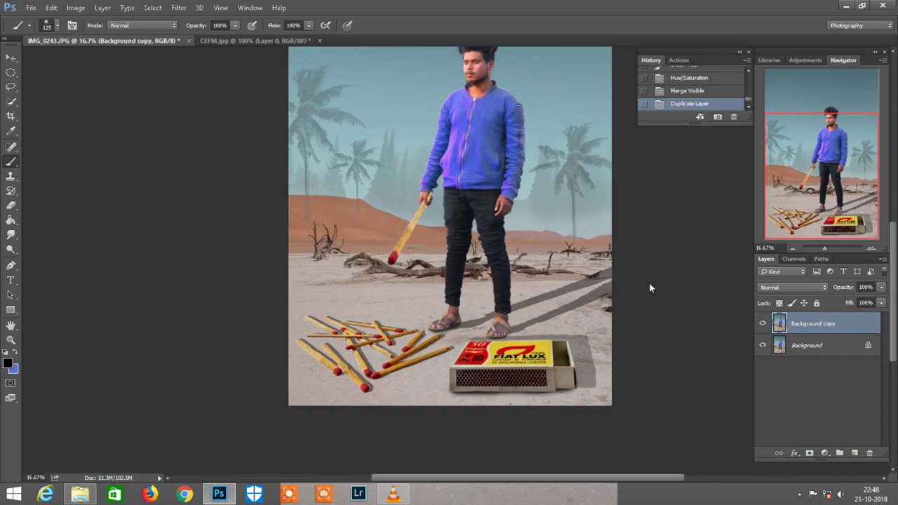
pyautogui.hotkey('ctrl', '-')
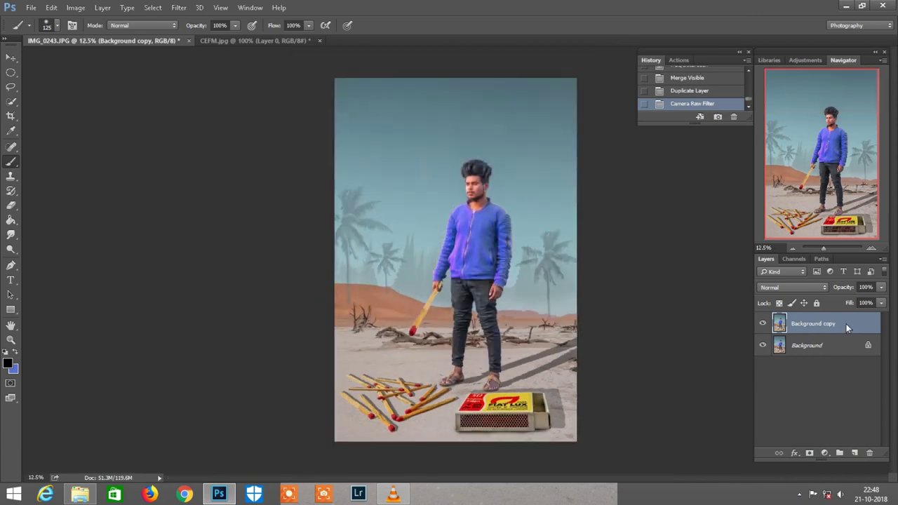
pyautogui.moveTo(845, 323); pyautogui.dragTo(854, 452)
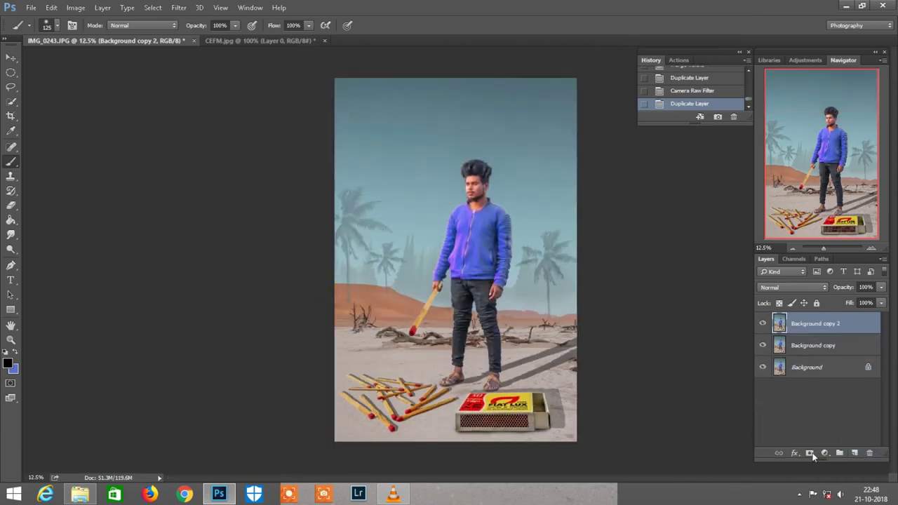
# Add a Color Lookup adjustment layer using the Blackwood 3DLUT look
pyautogui.click(824, 453)
pyautogui.click(820, 379)
pyautogui.click(680, 206)
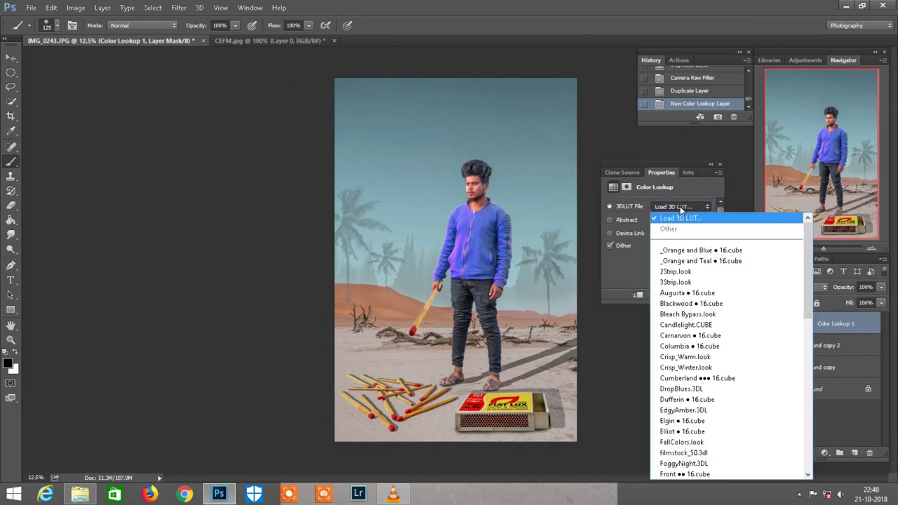
pyautogui.click(674, 302)
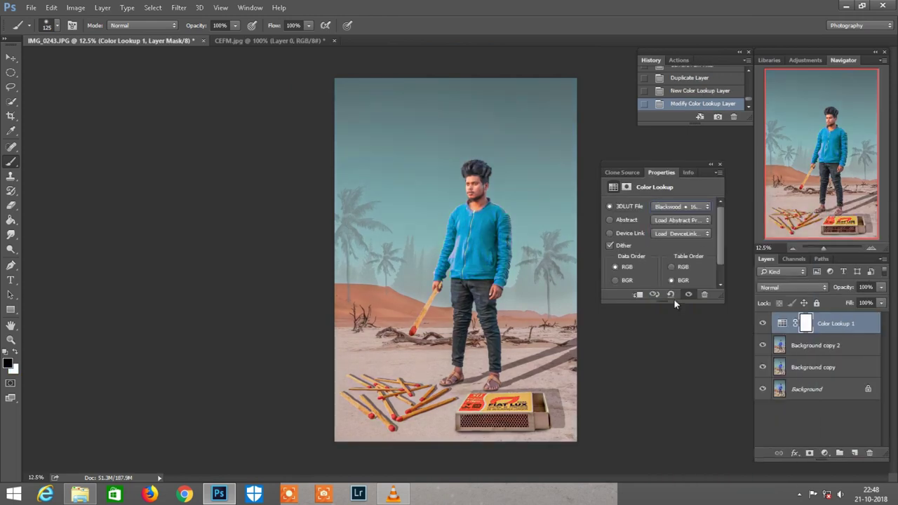
pyautogui.click(718, 167)
# Lower the Color Lookup layer's fill, first to about 62%, then further
pyautogui.hotkey('ctrl', '+')
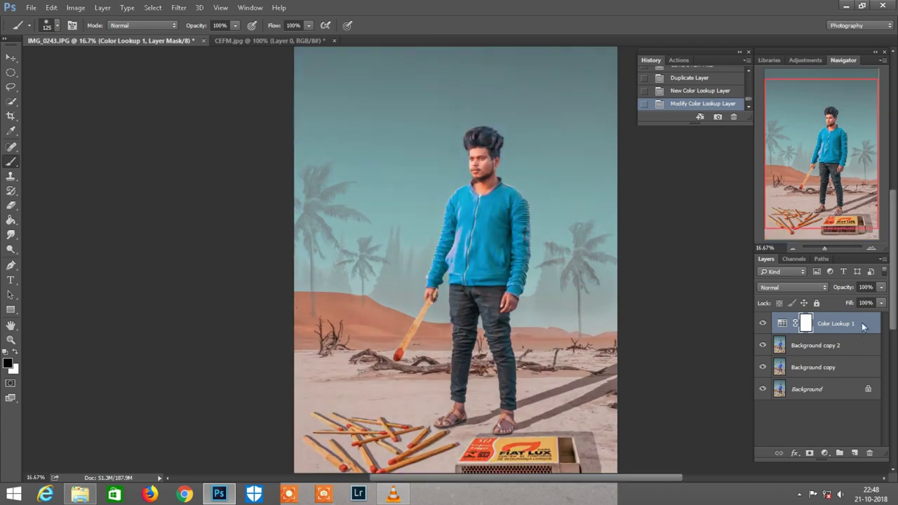
pyautogui.moveTo(851, 301); pyautogui.dragTo(832, 302)
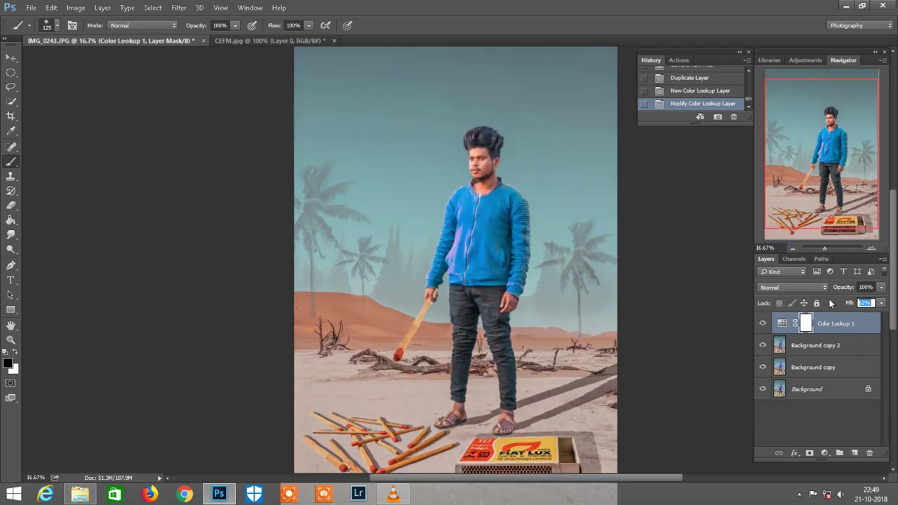
pyautogui.press('Return')
pyautogui.hotkey('ctrl', '-')
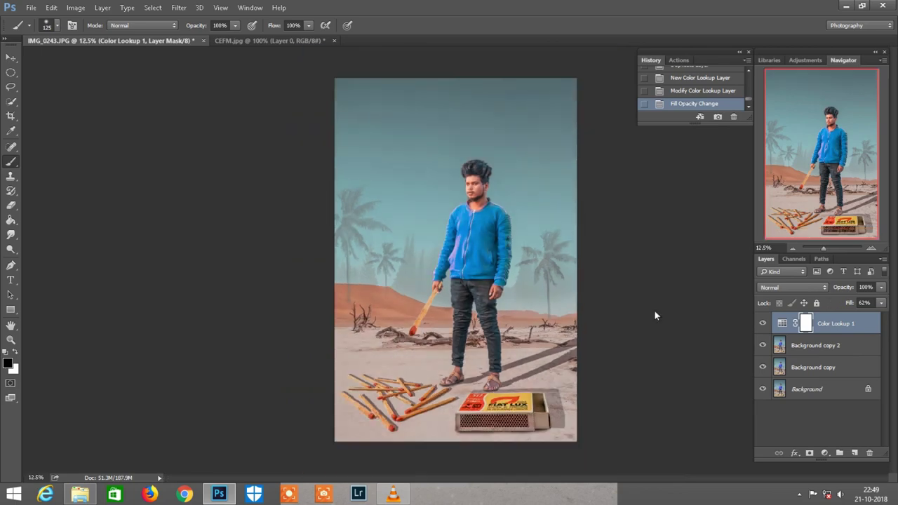
pyautogui.hotkey('ctrl', '-')
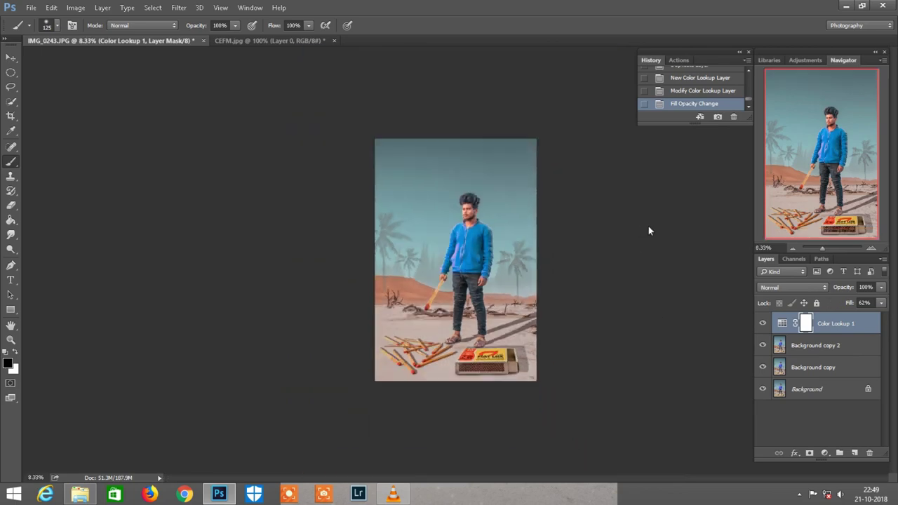
pyautogui.hotkey('ctrl', '+')
pyautogui.moveTo(848, 309); pyautogui.dragTo(829, 301)
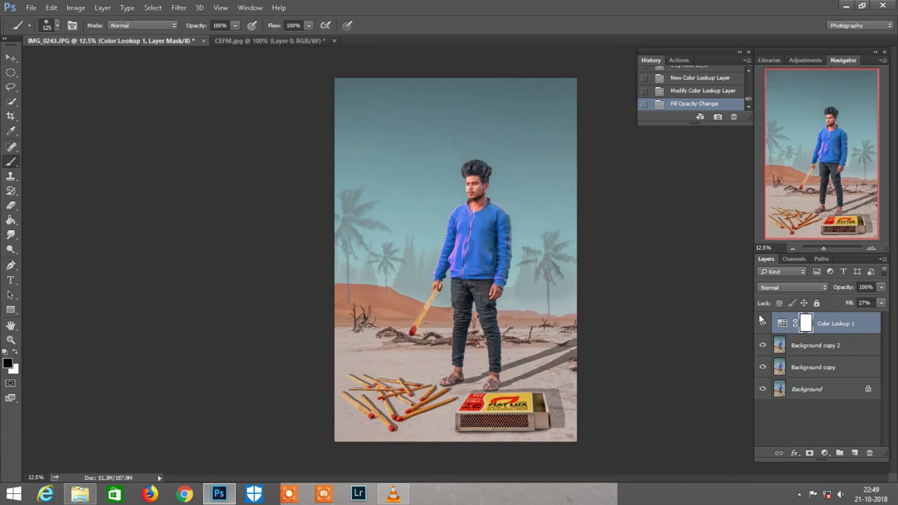
# Set the Color Lookup fill to exactly 45% and bring up the merge commands
pyautogui.click(827, 323)
pyautogui.rightClick(827, 324)
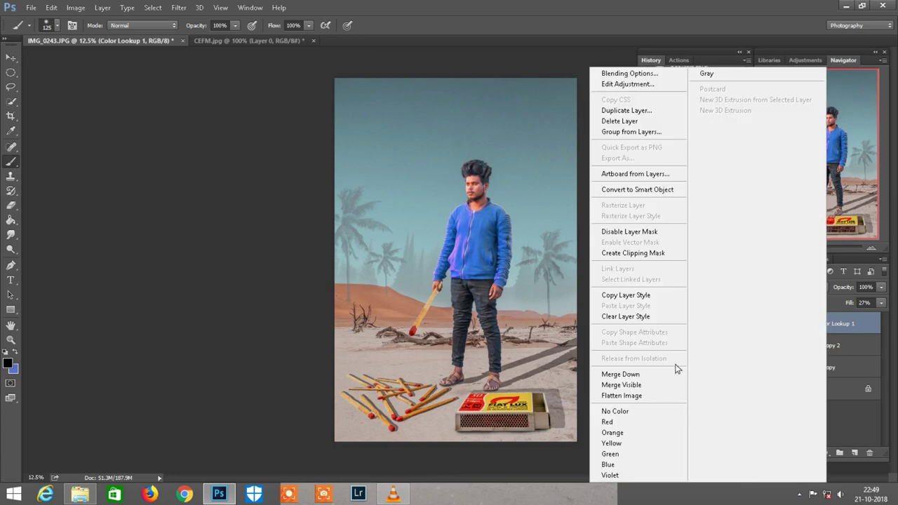
pyautogui.click(865, 406)
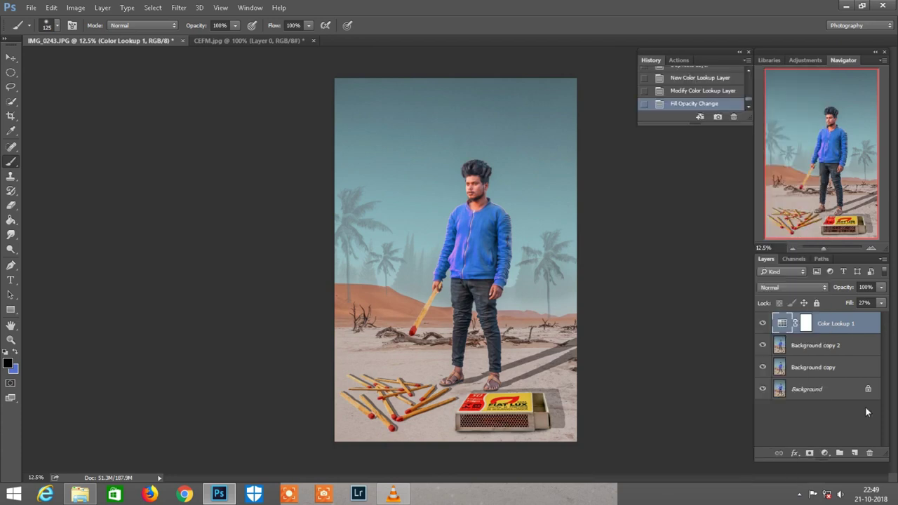
pyautogui.click(862, 302)
pyautogui.write('45')
pyautogui.rightClick(829, 327)
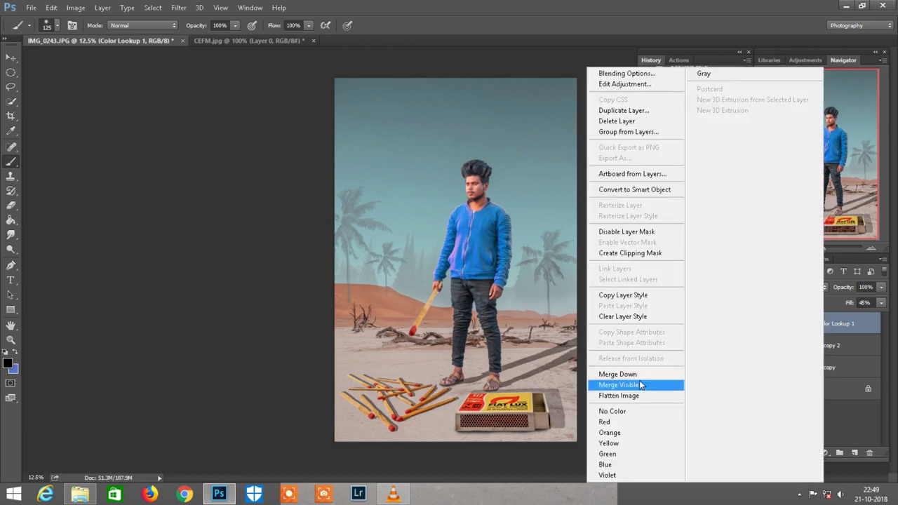
pyautogui.press('Escape')
# Merge all visible layers and duplicate the merged result
pyautogui.hotkey('ctrl', 'shift', 'e')
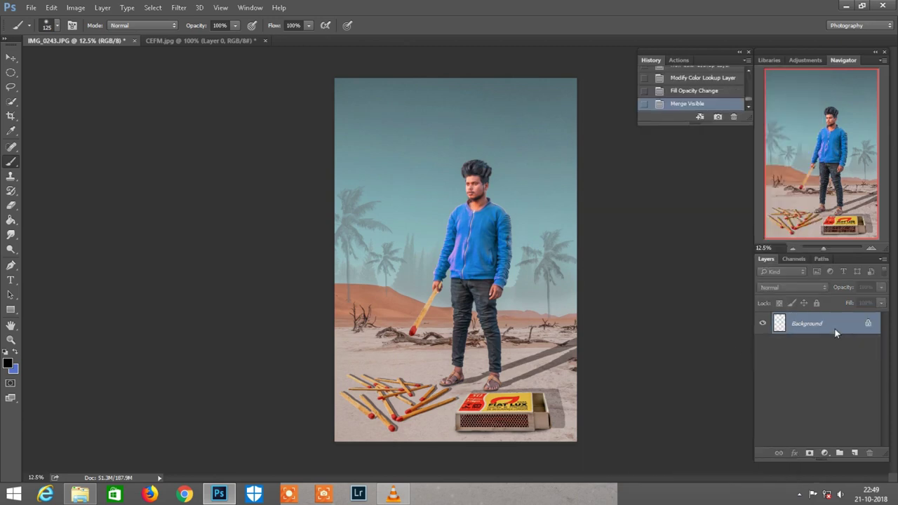
pyautogui.moveTo(814, 323); pyautogui.dragTo(854, 452)
pyautogui.hotkey('ctrl', '+')
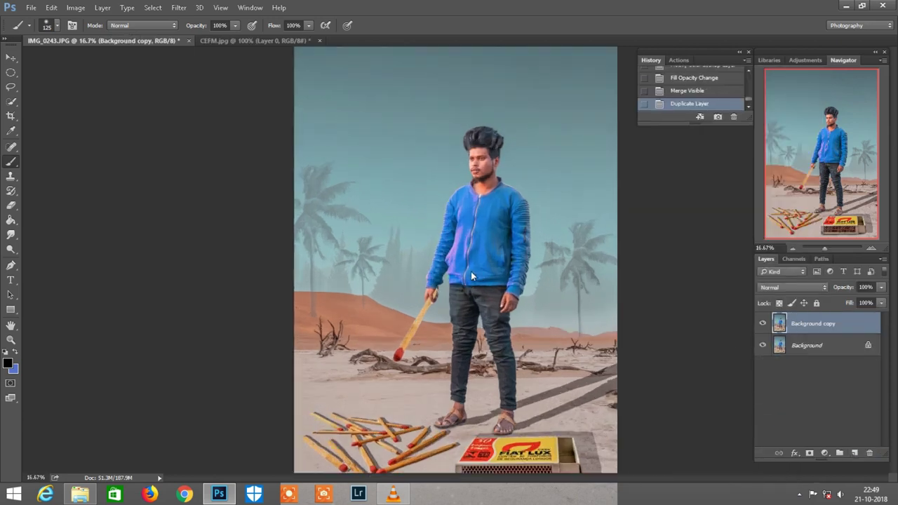
# Apply a first Hue/Saturation pass lowering the reds' saturation
pyautogui.click(76, 7)
pyautogui.moveTo(91, 36)
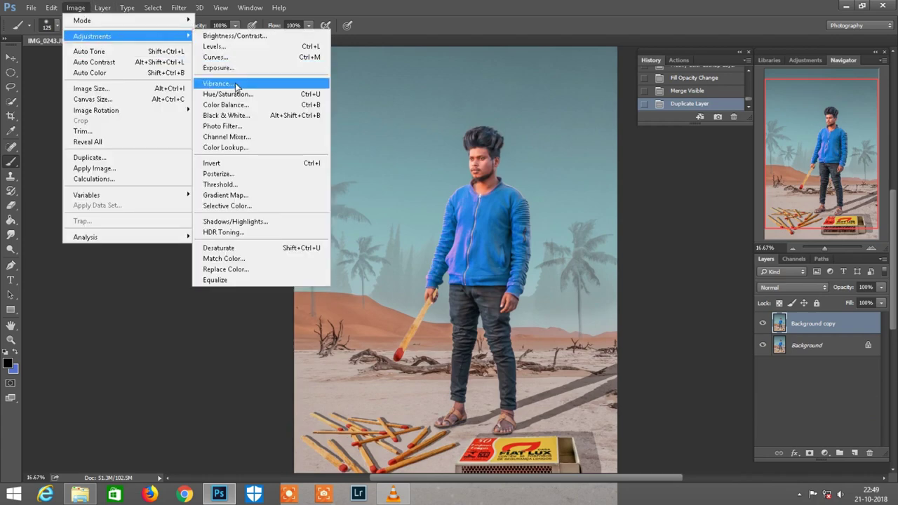
pyautogui.click(236, 93)
pyautogui.click(530, 321)
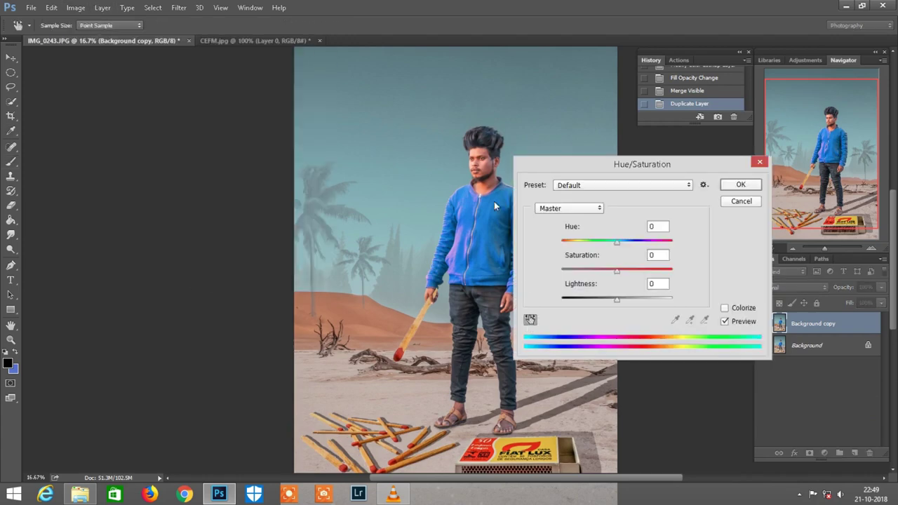
pyautogui.click(489, 165)
pyautogui.moveTo(616, 271); pyautogui.dragTo(600, 271)
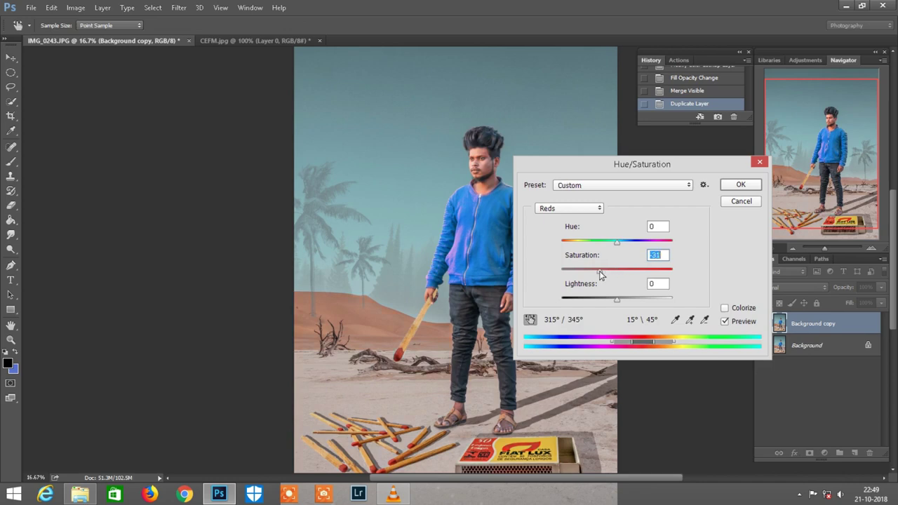
pyautogui.click(747, 184)
pyautogui.scroll(-2, 440, 261)
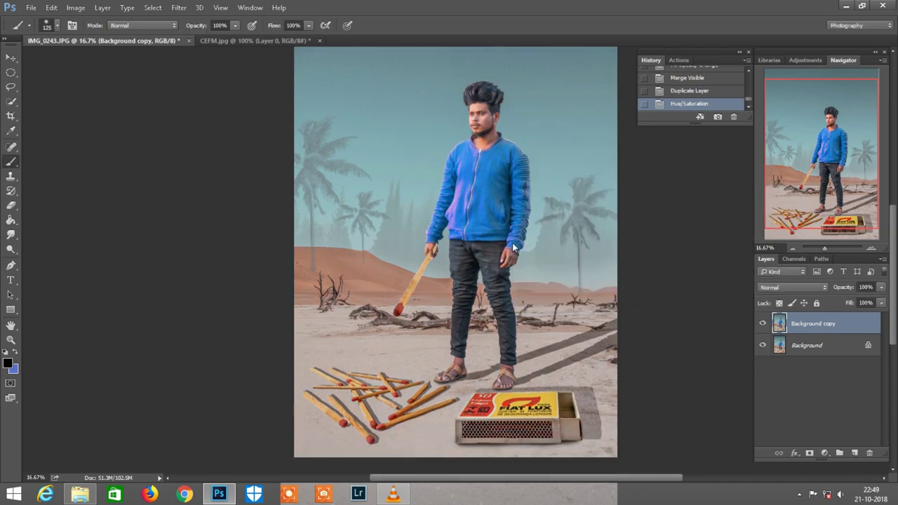
pyautogui.scroll(-1, 441, 261)
# Apply a second Hue/Saturation pass setting Yellows saturation to -13
pyautogui.click(75, 8)
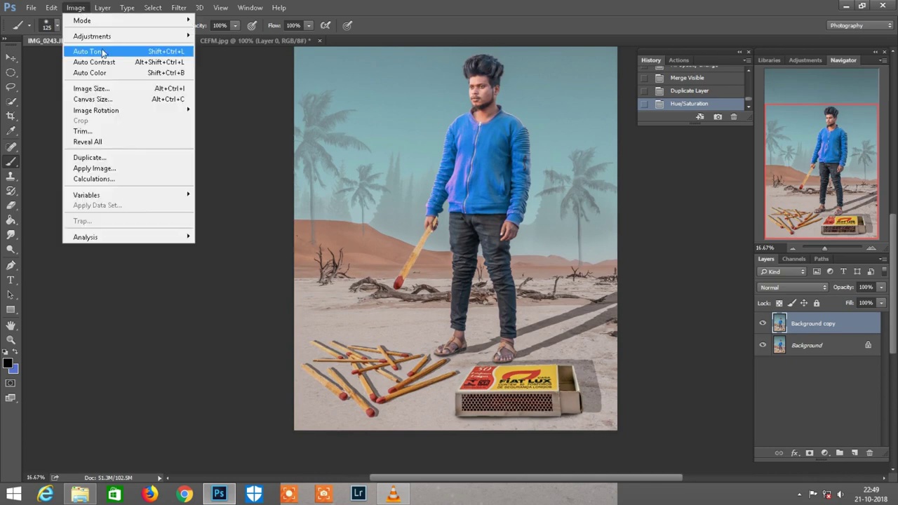
pyautogui.moveTo(92, 36)
pyautogui.click(225, 94)
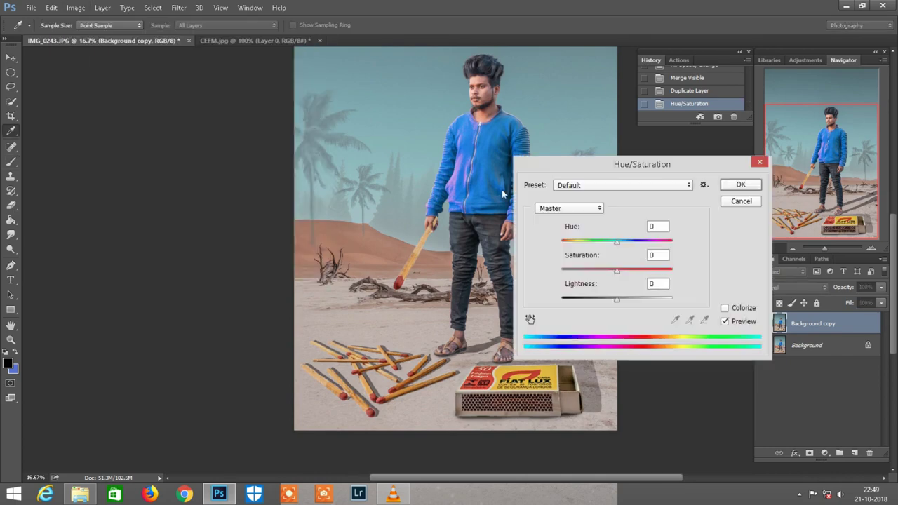
pyautogui.click(531, 322)
pyautogui.click(523, 367)
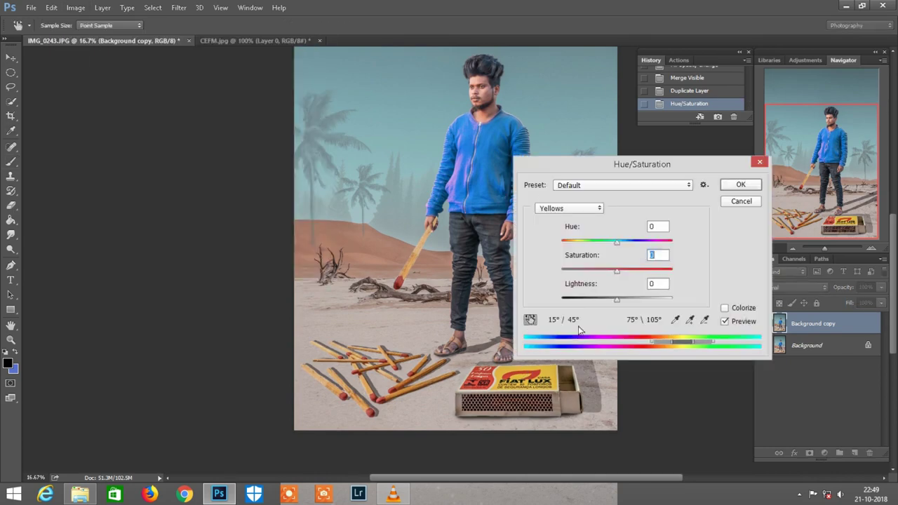
pyautogui.moveTo(617, 271); pyautogui.dragTo(598, 273)
pyautogui.click(726, 185)
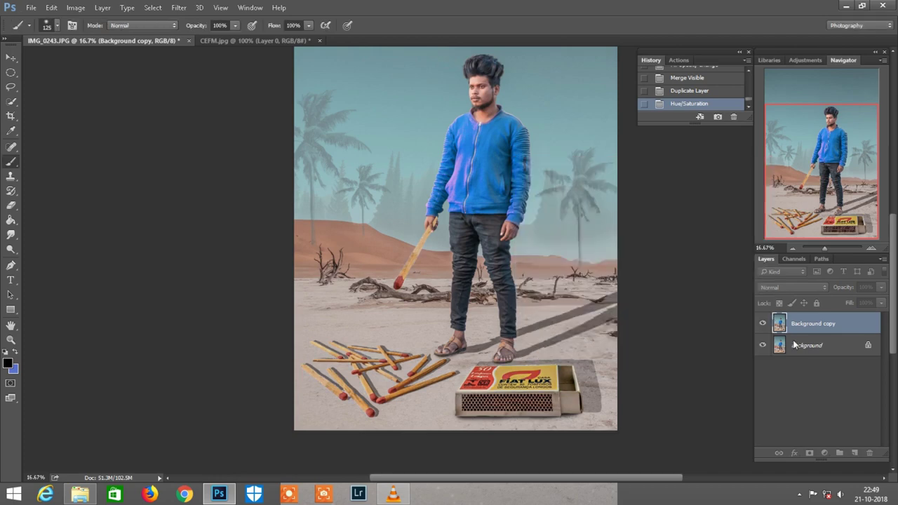
pyautogui.hotkey('ctrl', '-')
pyautogui.hotkey('ctrl', '-')
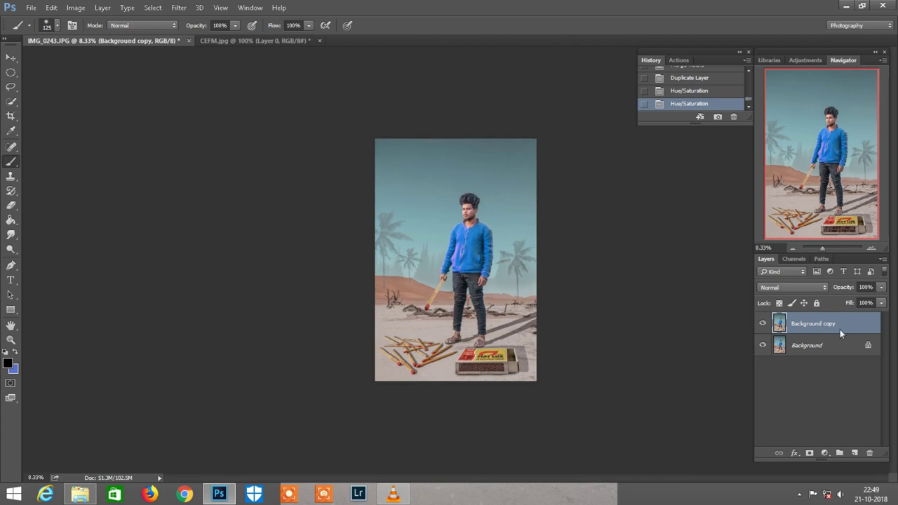
# Duplicate the layer and add a Camera Raw vignette with Amount -26
pyautogui.moveTo(840, 329); pyautogui.dragTo(854, 453)
pyautogui.click(176, 9)
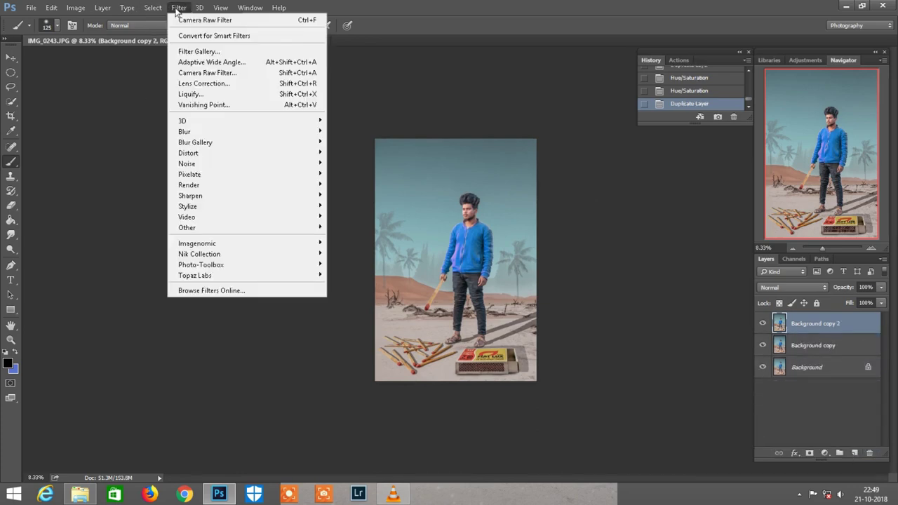
pyautogui.click(195, 73)
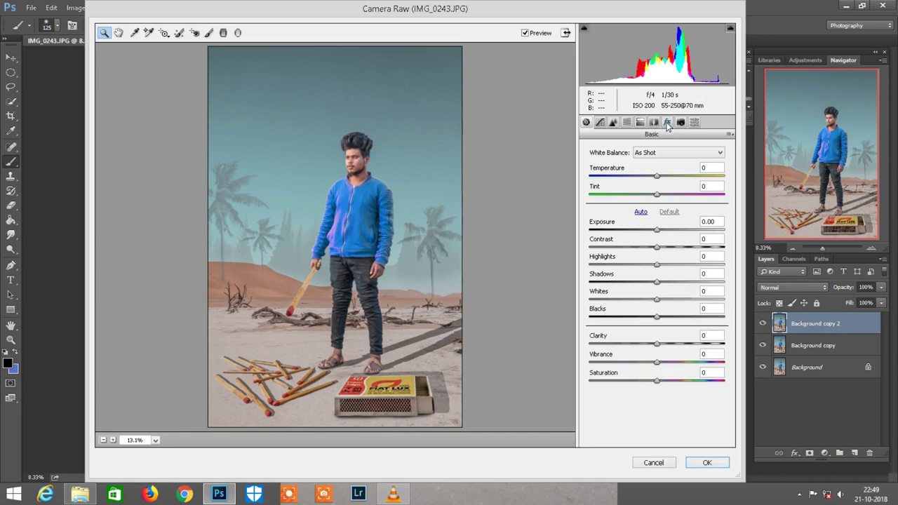
pyautogui.click(667, 122)
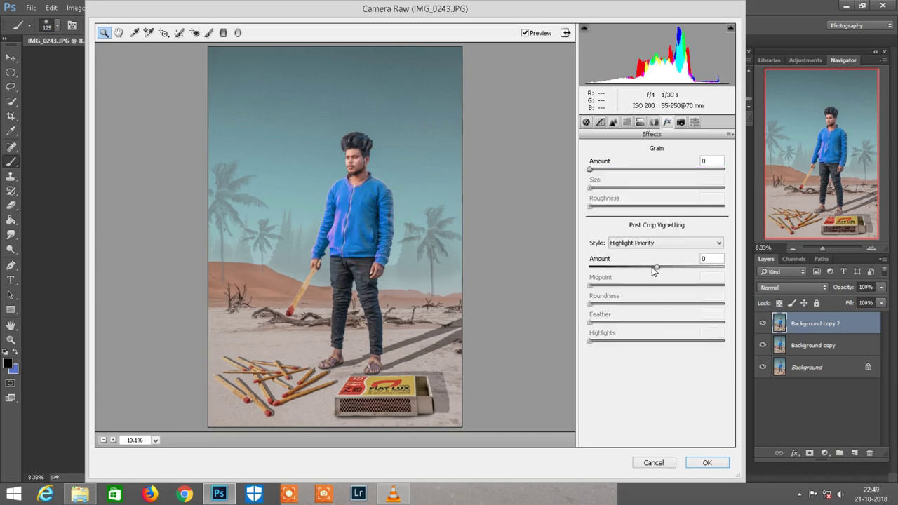
pyautogui.moveTo(653, 271)
pyautogui.mouseDown()
pyautogui.moveTo(640, 268)
pyautogui.moveTo(607, 289)
pyautogui.mouseUp()
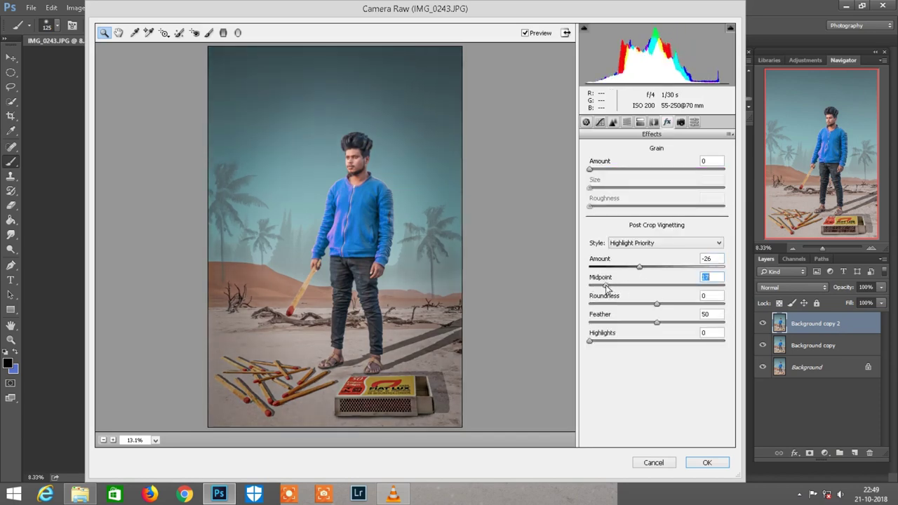
pyautogui.click(706, 462)
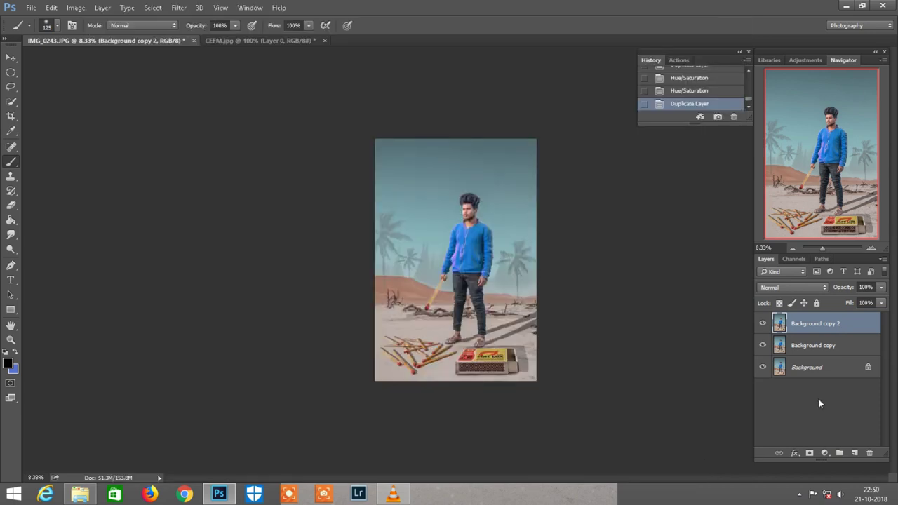
# Mask the vignette with a 56% brush, keeping the matchsticks and matchbox bright
pyautogui.click(808, 452)
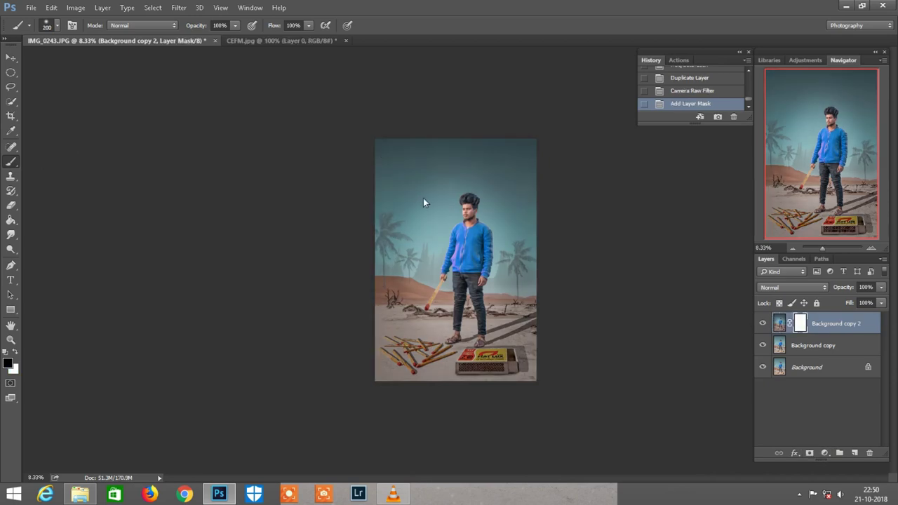
pyautogui.moveTo(200, 26); pyautogui.dragTo(190, 27)
pyautogui.click(484, 208)
pyautogui.click(469, 228)
pyautogui.click(436, 257)
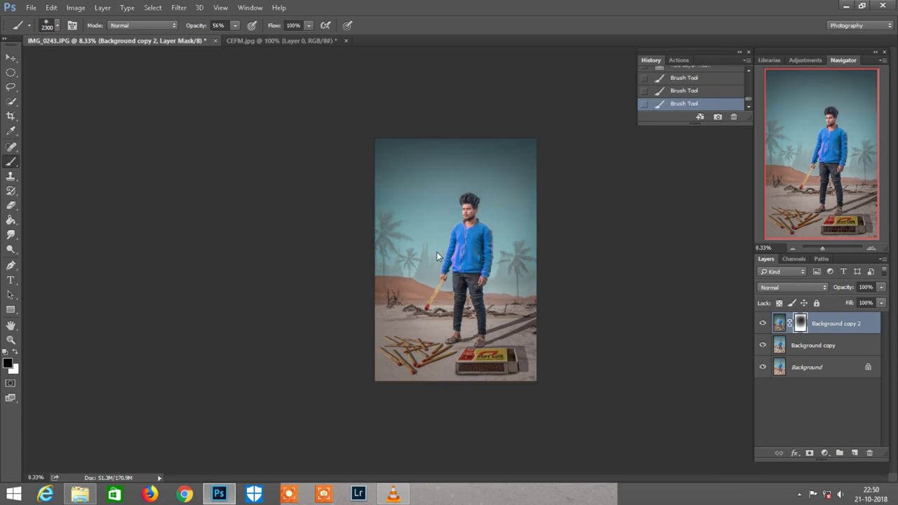
pyautogui.click(474, 263)
pyautogui.hotkey('ctrl', '+')
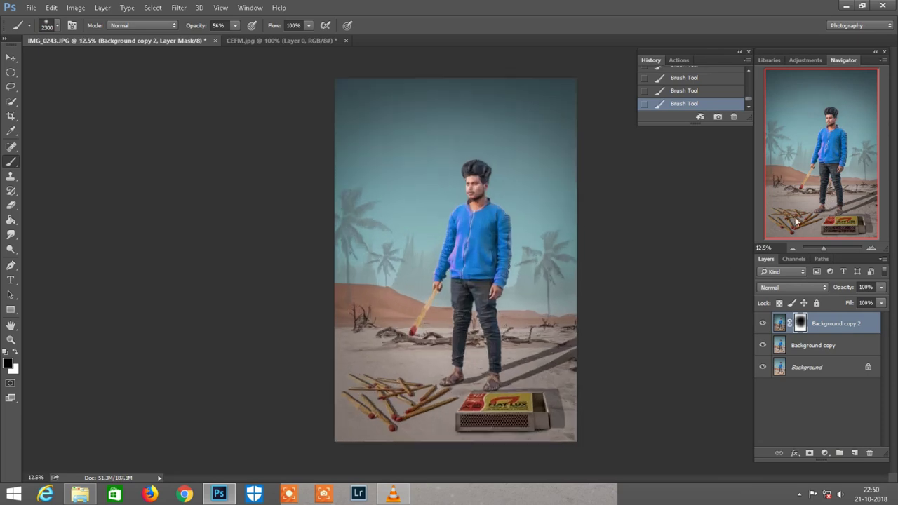
pyautogui.moveTo(364, 385); pyautogui.dragTo(558, 410)
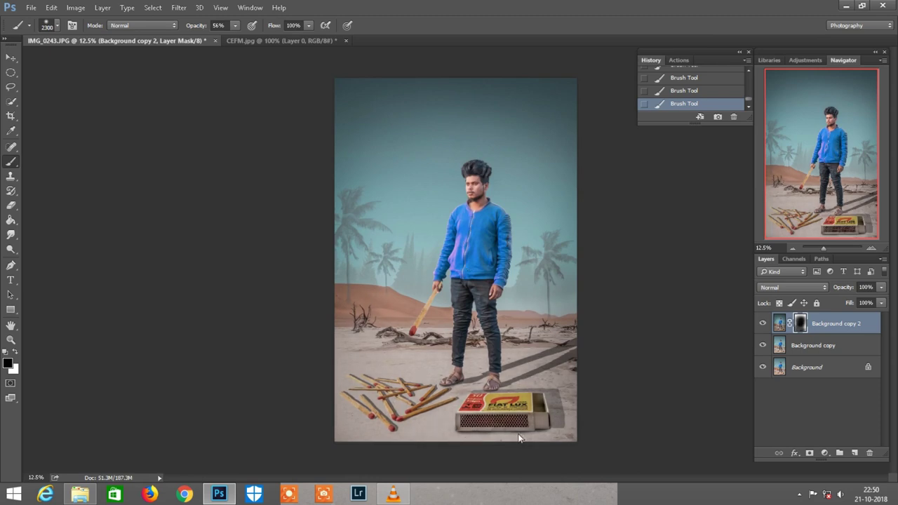
pyautogui.hotkey('ctrl', '-')
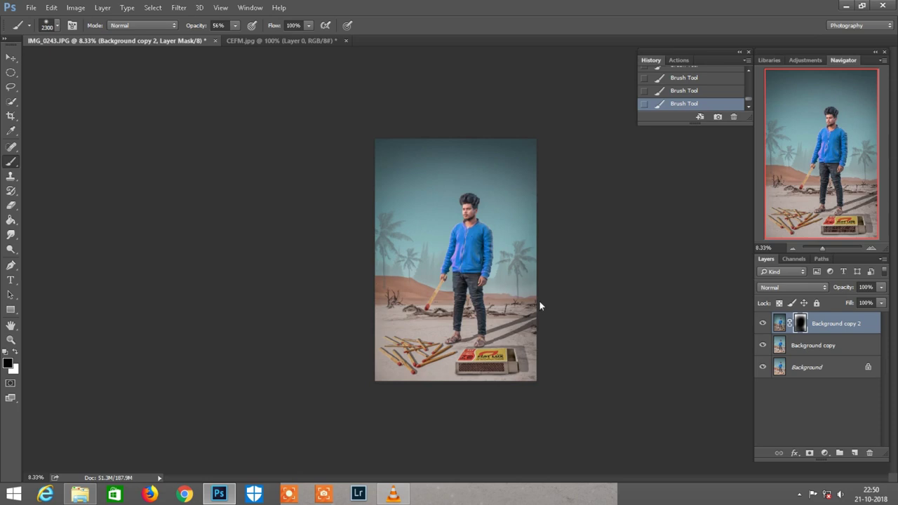
pyautogui.hotkey('ctrl', '+')
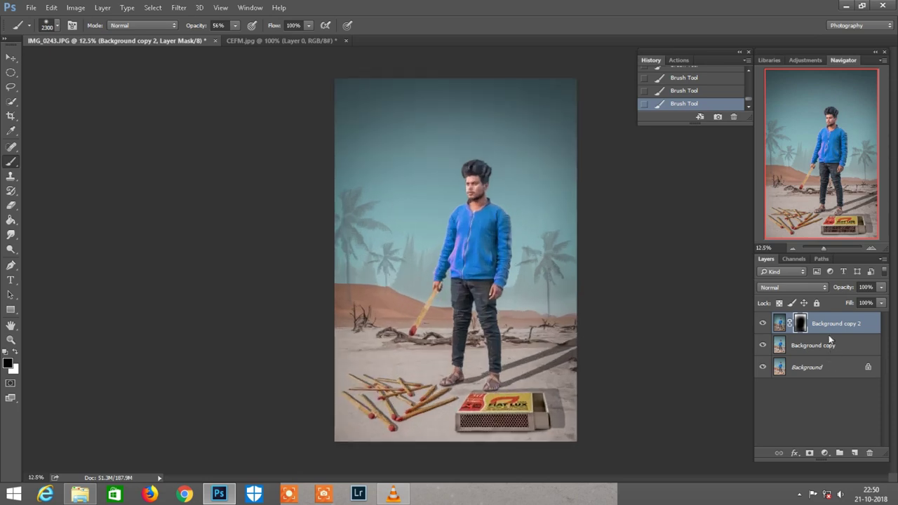
# Merge the vignette copy down into Background copy
pyautogui.rightClick(830, 339)
pyautogui.click(631, 373)
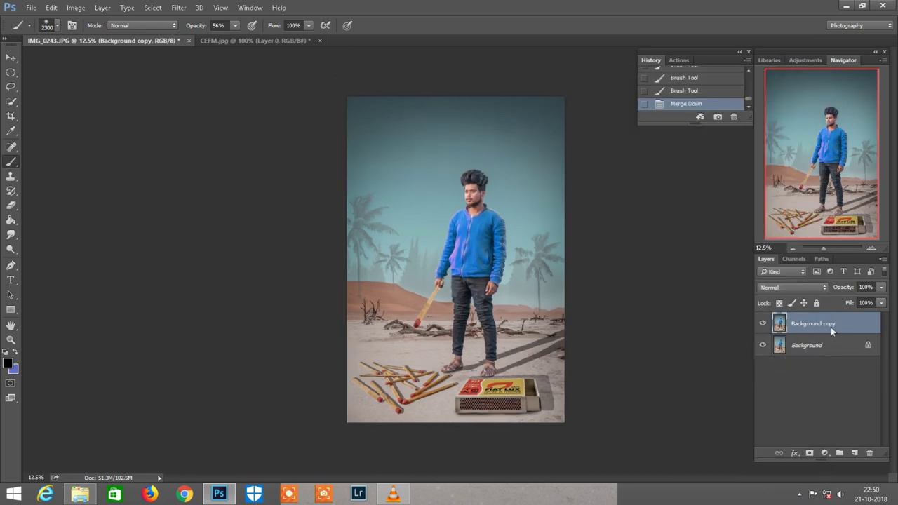
pyautogui.hotkey('ctrl', '-')
# Duplicate the layer and add a Color Balance layer with midtones Cyan -19, Magenta -10
pyautogui.moveTo(830, 327); pyautogui.dragTo(856, 453)
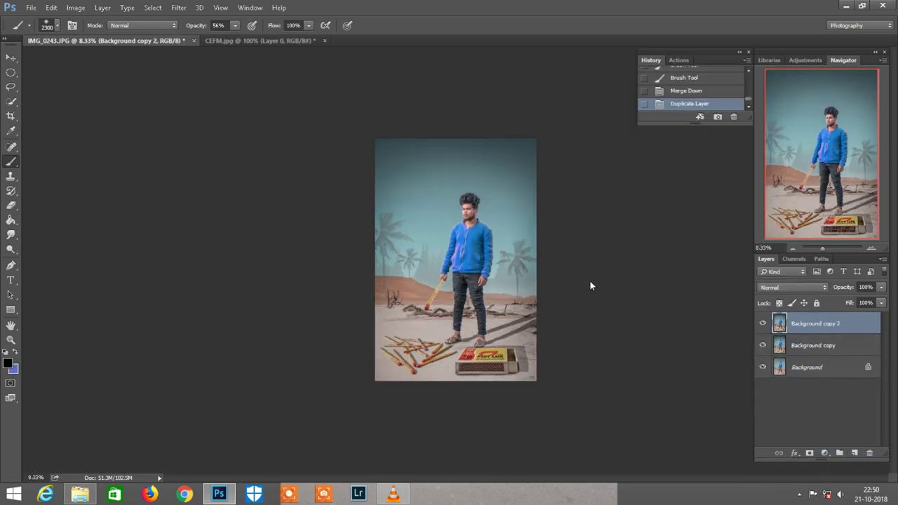
pyautogui.hotkey('ctrl', '+')
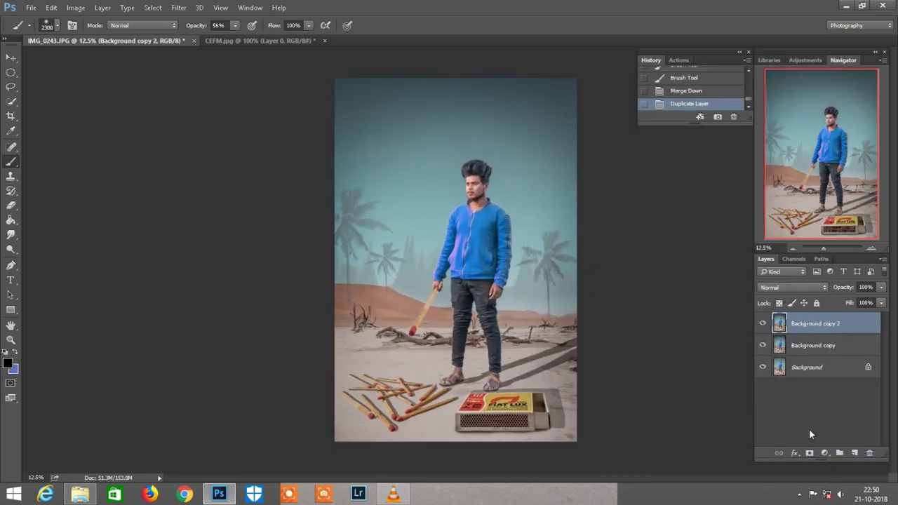
pyautogui.click(825, 453)
pyautogui.click(814, 328)
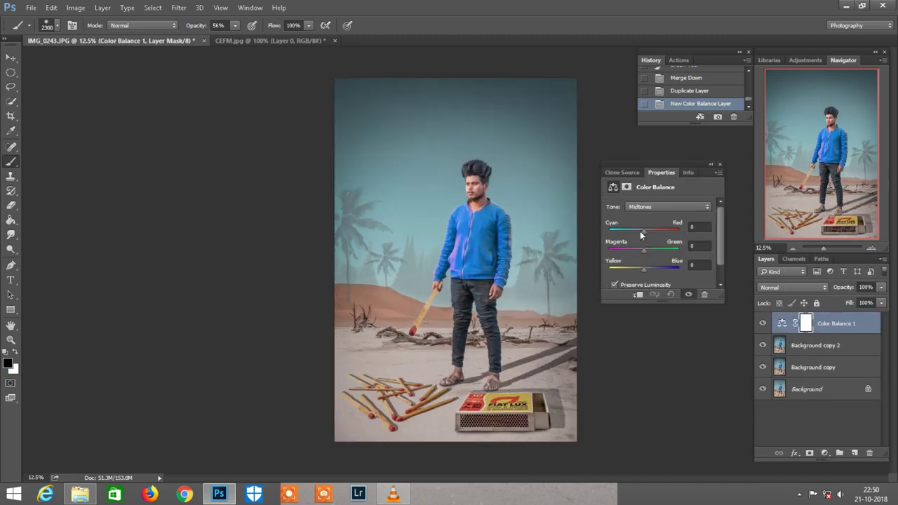
pyautogui.moveTo(642, 235); pyautogui.dragTo(637, 235)
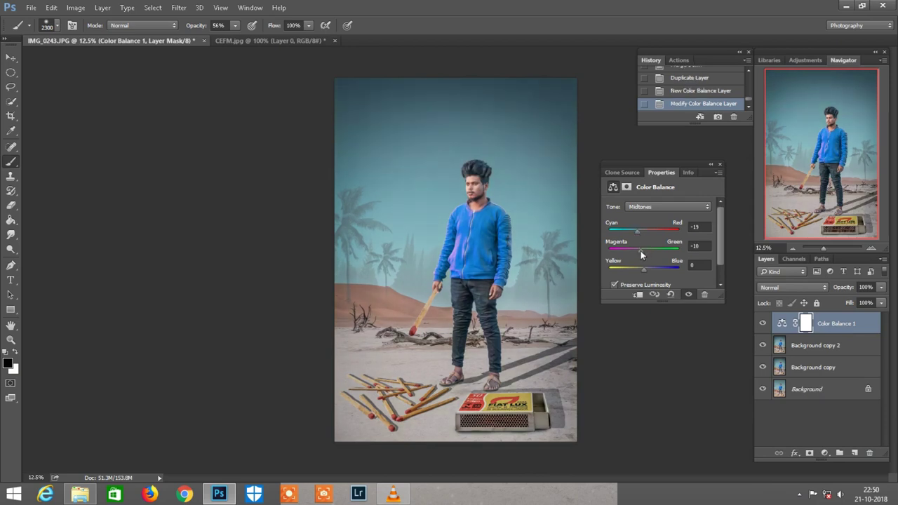
pyautogui.click(719, 163)
# Merge the Color Balance layer down into Background copy 2
pyautogui.rightClick(825, 325)
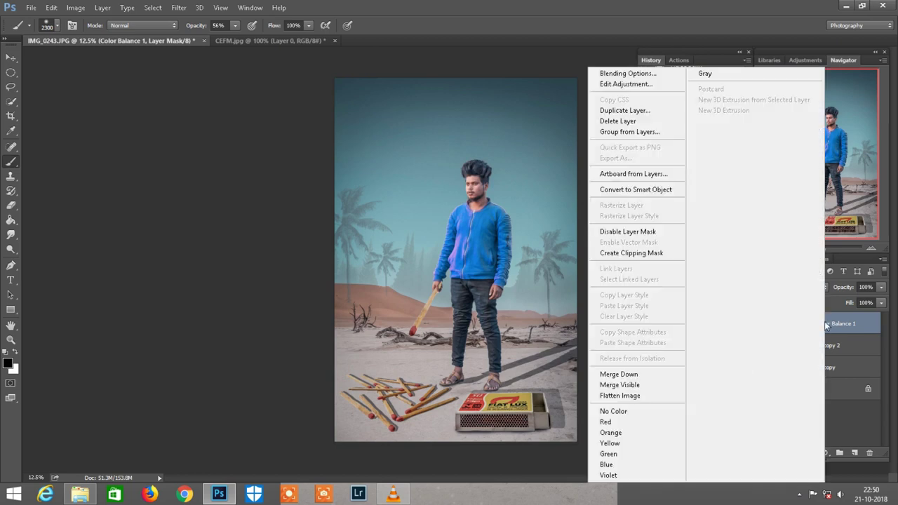
pyautogui.click(638, 375)
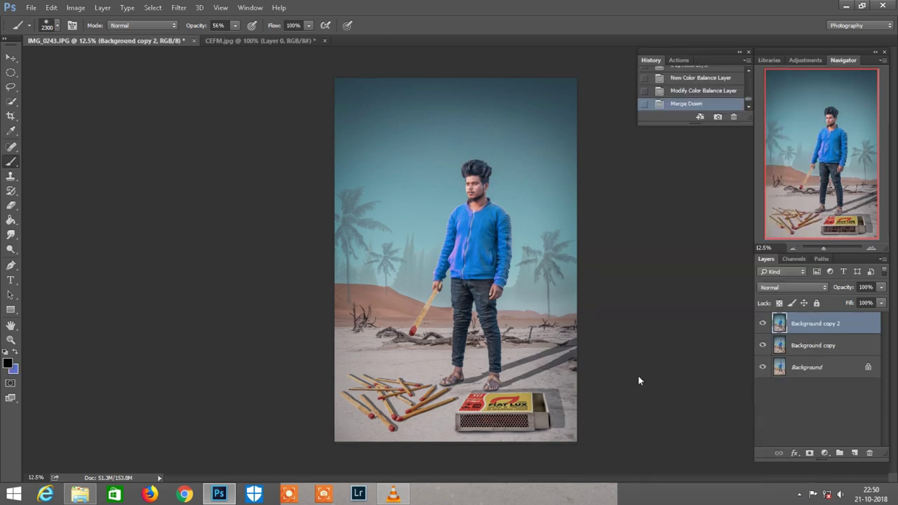
pyautogui.hotkey('ctrl', '-')
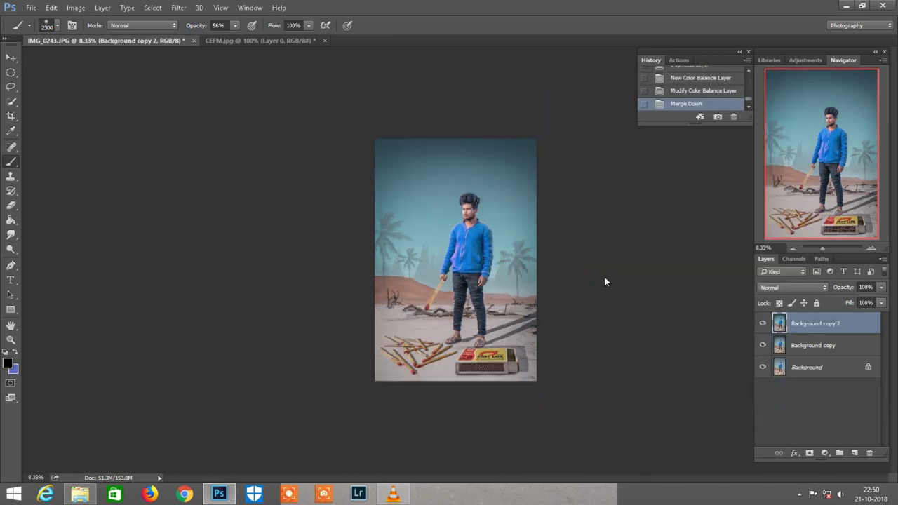
# Close the CEFM.jpg document without saving changes
pyautogui.click(11, 57)
pyautogui.rightClick(288, 40)
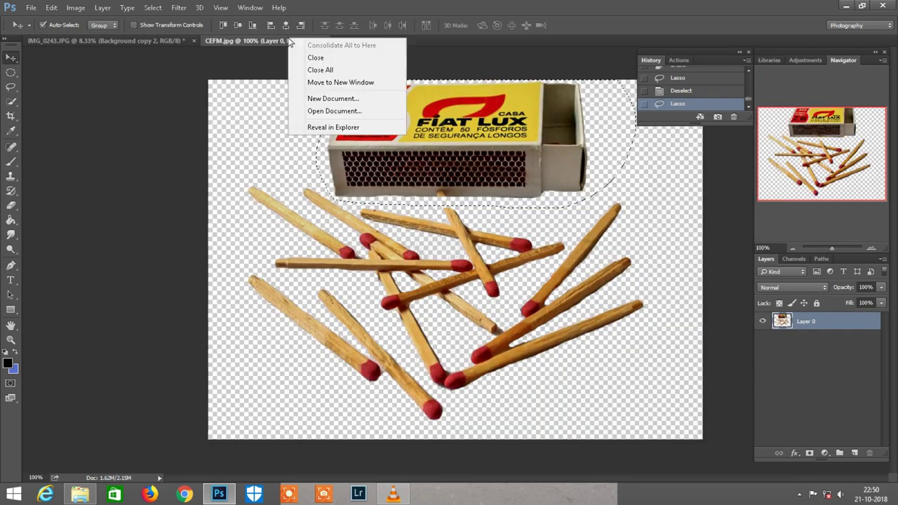
pyautogui.click(305, 58)
pyautogui.click(451, 191)
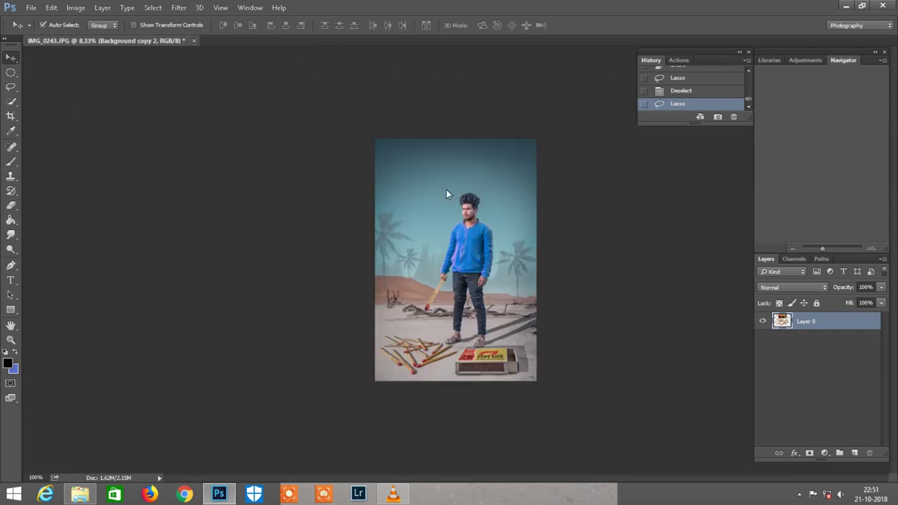
# Bring the fire photo into the desert composite and place it near the match head
pyautogui.click(80, 494)
pyautogui.moveTo(320, 81)
pyautogui.mouseDown()
pyautogui.moveTo(514, 99)
pyautogui.moveTo(528, 36)
pyautogui.mouseUp()
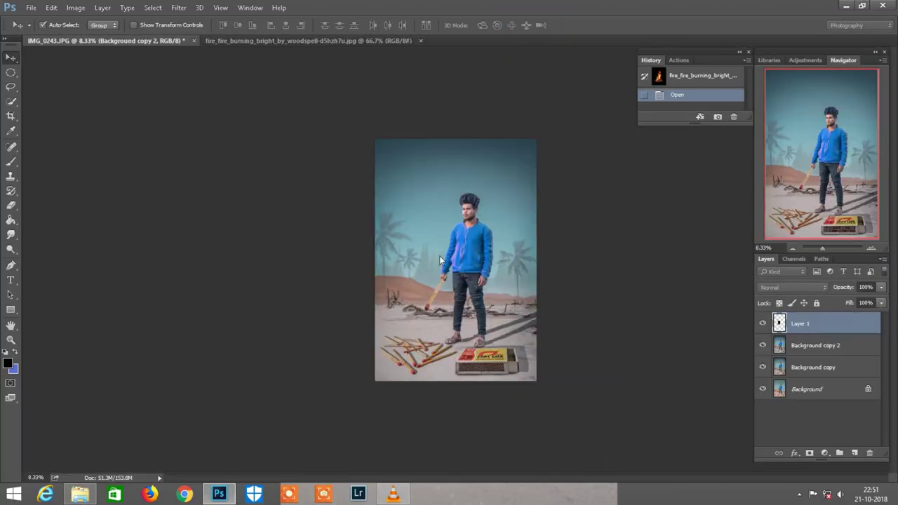
pyautogui.moveTo(176, 39); pyautogui.dragTo(542, 251)
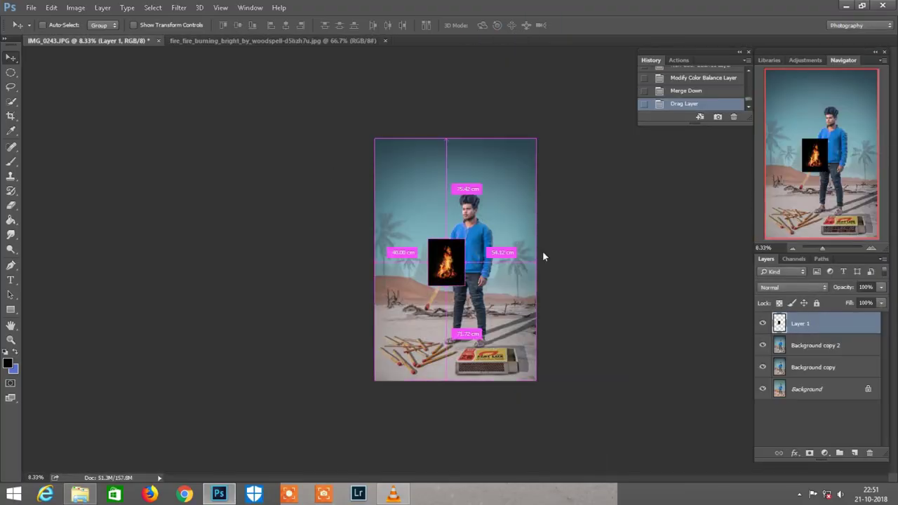
pyautogui.hotkey('ctrl', '+')
pyautogui.hotkey('ctrl', '+')
pyautogui.hotkey('ctrl', '+')
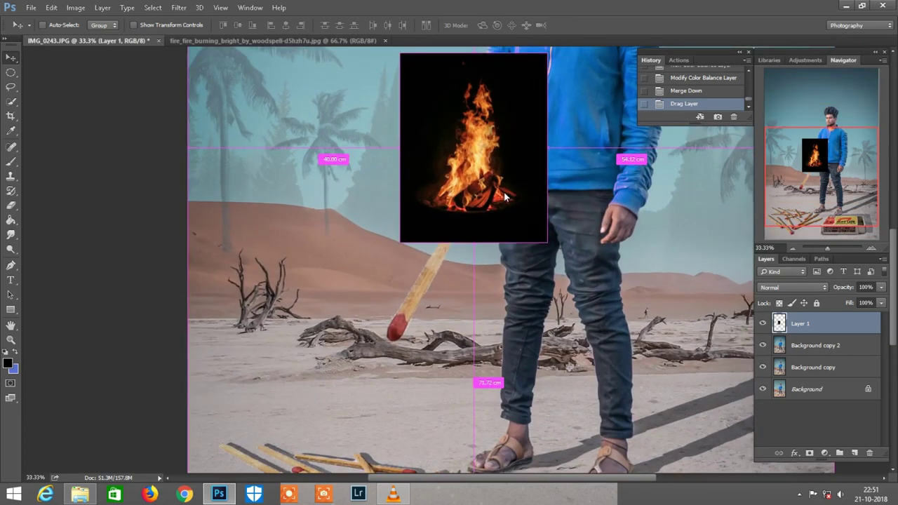
pyautogui.moveTo(449, 231); pyautogui.dragTo(426, 341)
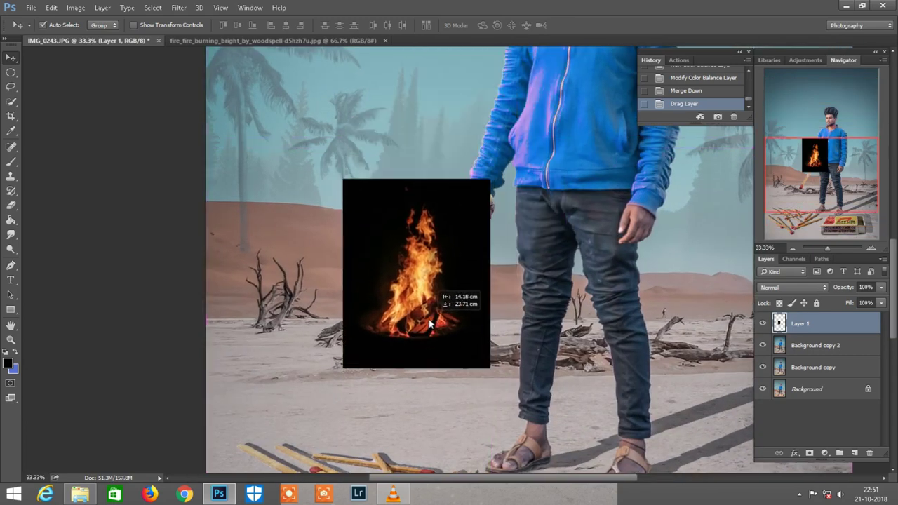
# Set the fire layer to Screen blending and nudge it onto the match head
pyautogui.click(793, 286)
pyautogui.click(766, 136)
pyautogui.scroll(-2, 487, 278)
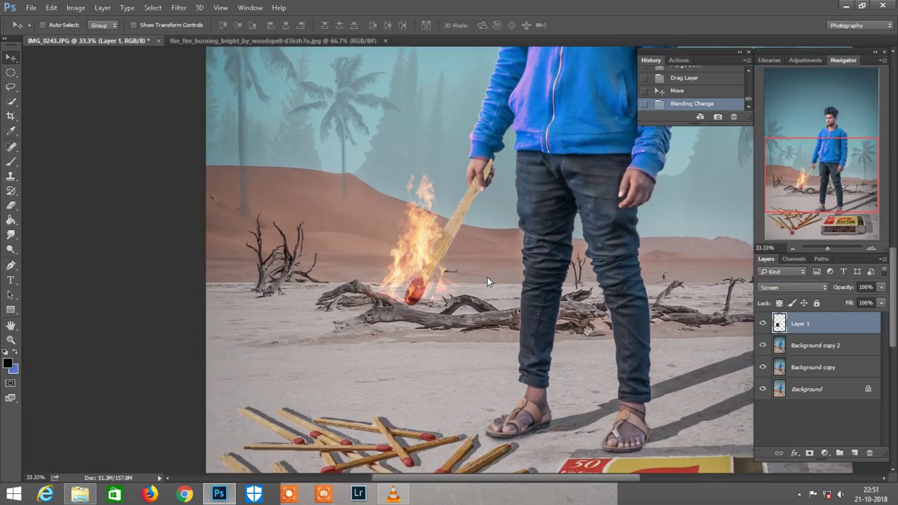
pyautogui.hscroll(-2, 487, 277)
pyautogui.hotkey('ctrl', '+')
pyautogui.moveTo(522, 275); pyautogui.dragTo(526, 274)
# Erase the fire's harsh edges with a 64% opacity eraser, then add an empty Layer 2
pyautogui.press('e')
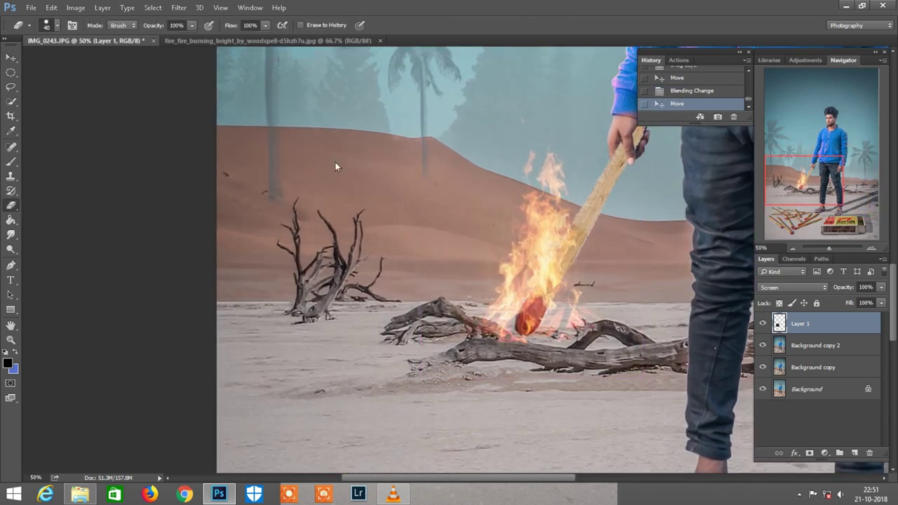
pyautogui.hscroll(2, 366, 158)
pyautogui.rightClick(365, 158)
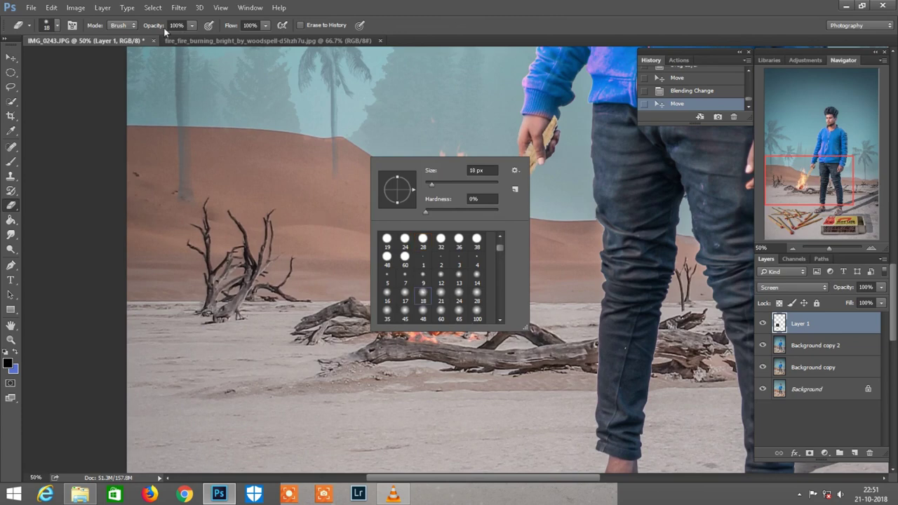
pyautogui.click(145, 26)
pyautogui.write('64')
pyautogui.press('Return')
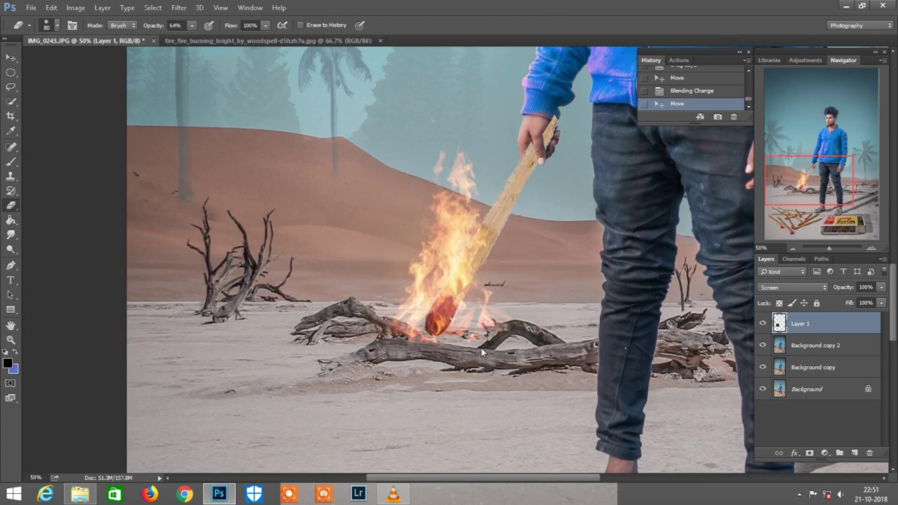
pyautogui.press(']')
pyautogui.press(']')
pyautogui.press(']')
pyautogui.press(']')
pyautogui.press(']')
pyautogui.press(']')
pyautogui.moveTo(533, 315); pyautogui.dragTo(429, 362)
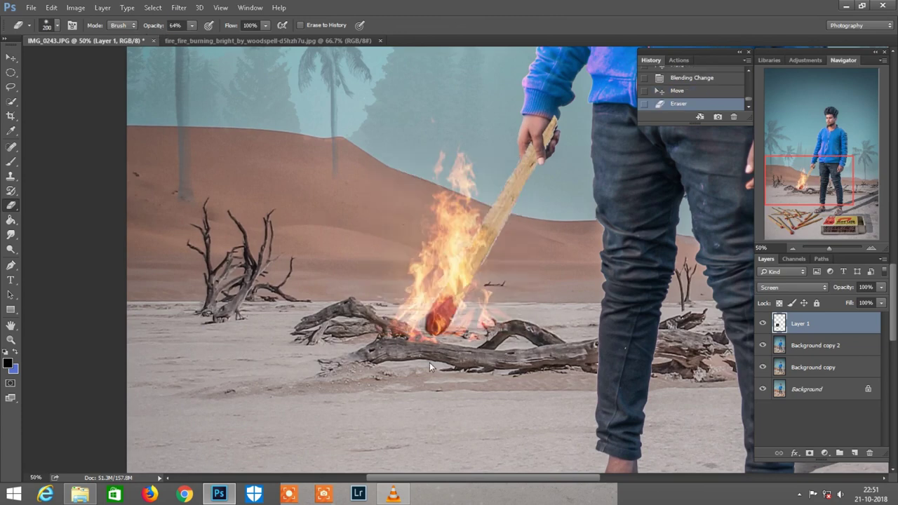
pyautogui.click(388, 351)
pyautogui.hotkey('ctrl', '-')
pyautogui.hotkey('ctrl', '-')
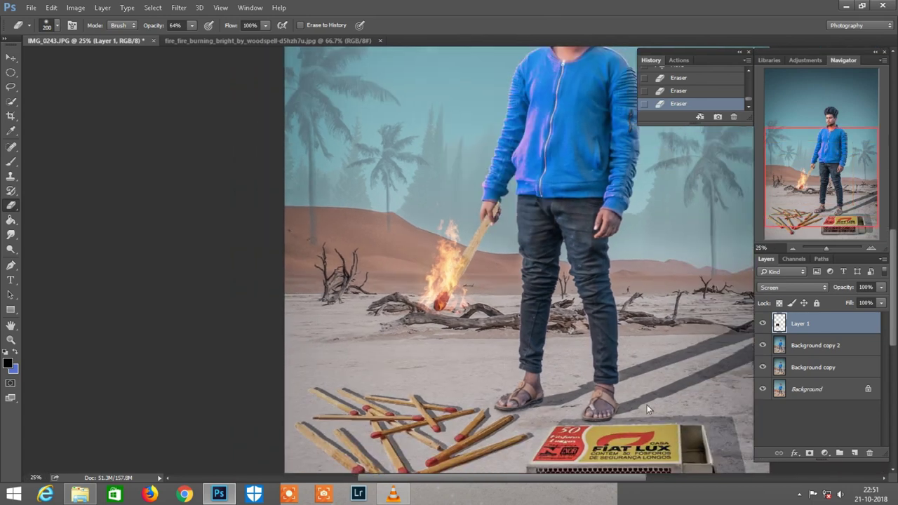
pyautogui.click(855, 452)
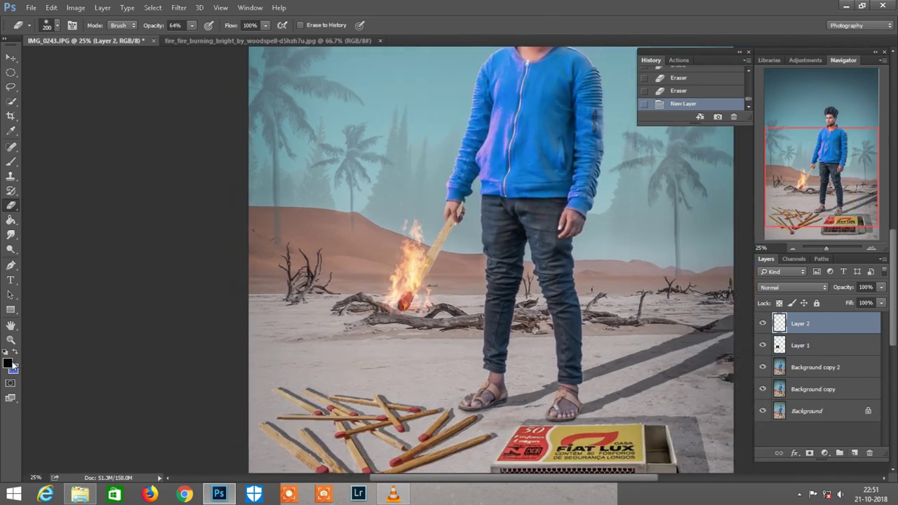
# Pick a salmon foreground colour and paint a soft glow around the fire
pyautogui.click(11, 364)
pyautogui.moveTo(453, 99); pyautogui.dragTo(565, 235)
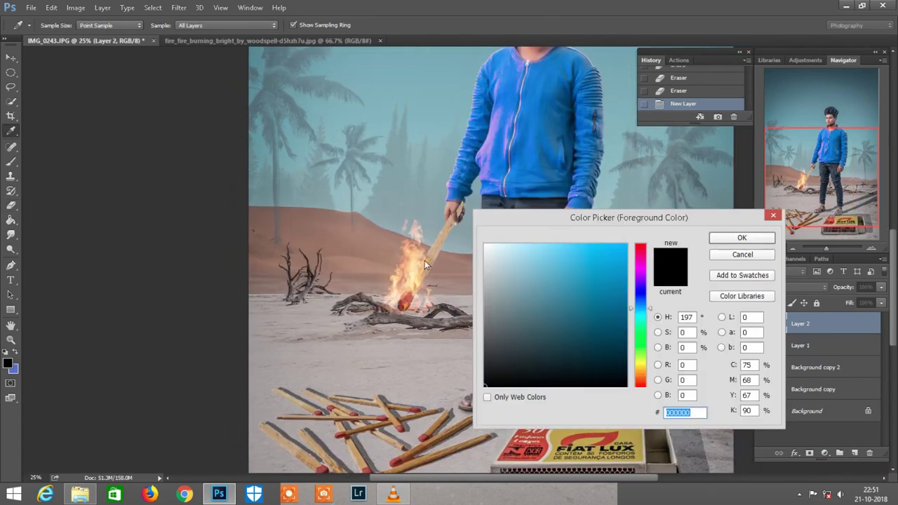
pyautogui.click(418, 257)
pyautogui.click(568, 260)
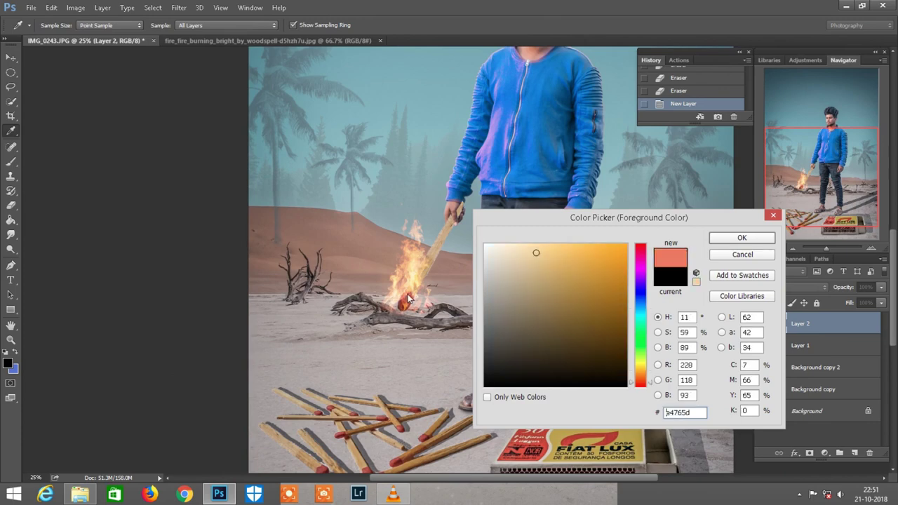
pyautogui.moveTo(572, 262); pyautogui.dragTo(557, 245)
pyautogui.click(406, 305)
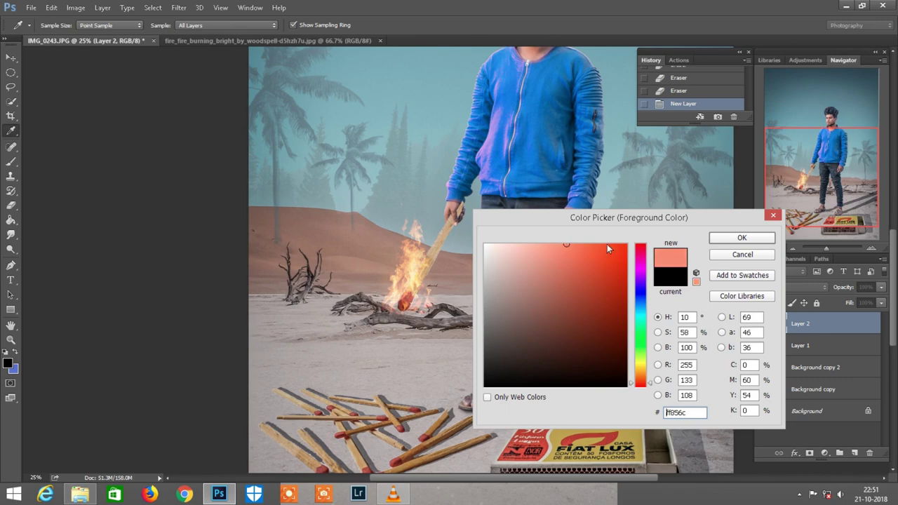
pyautogui.click(741, 238)
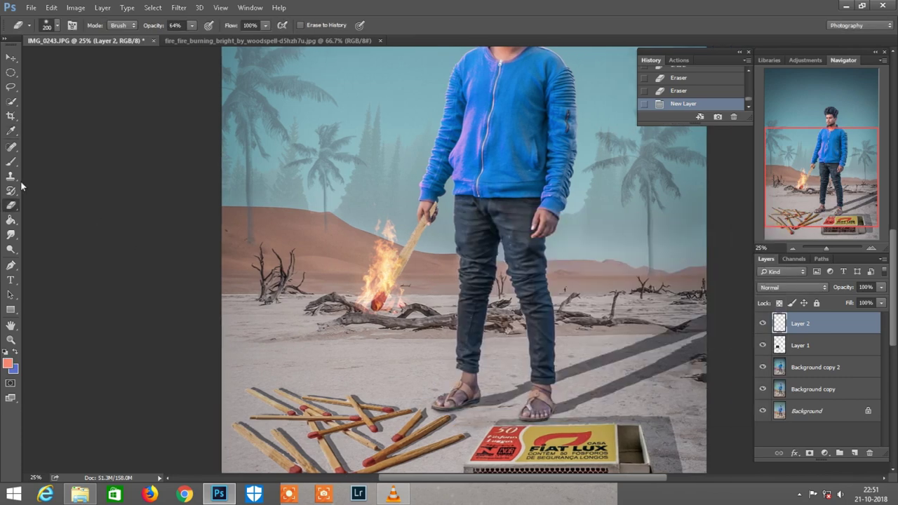
pyautogui.press('b')
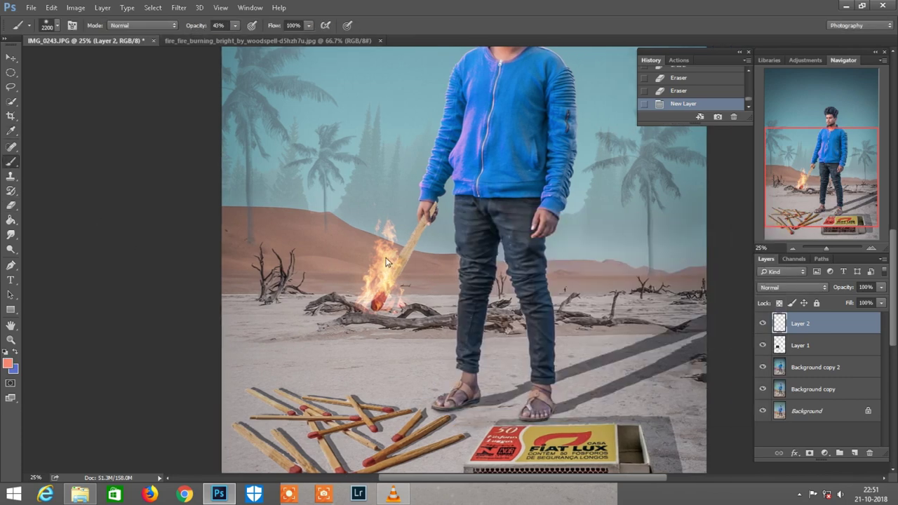
pyautogui.click(381, 281)
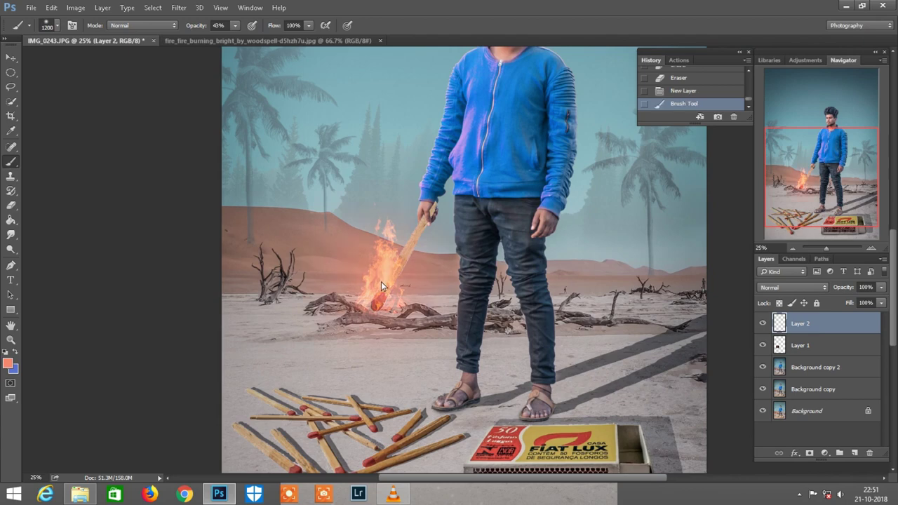
# Set Layer 2 to Screen blending, then undo a glow stroke near the jeans
pyautogui.click(791, 287)
pyautogui.click(786, 140)
pyautogui.scroll(-2, 498, 270)
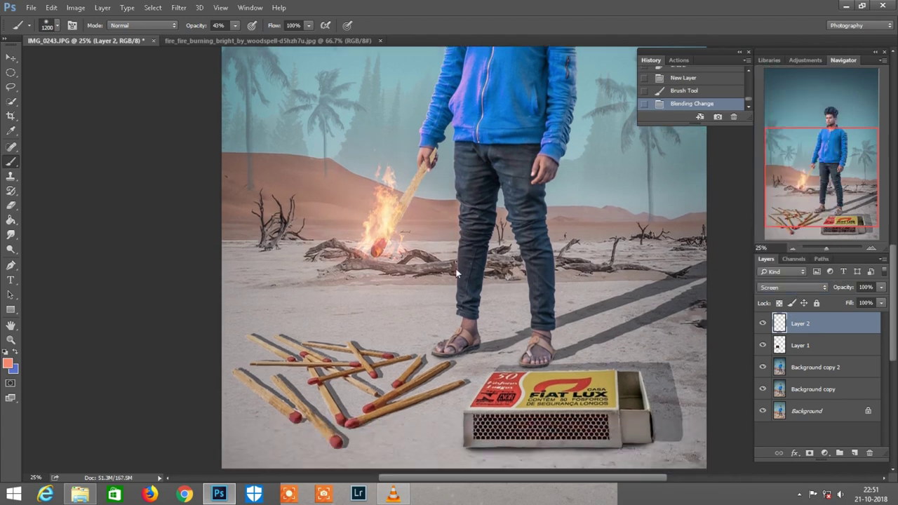
pyautogui.press('[')
pyautogui.press('[')
pyautogui.press('[')
pyautogui.click(441, 262)
pyautogui.press('[')
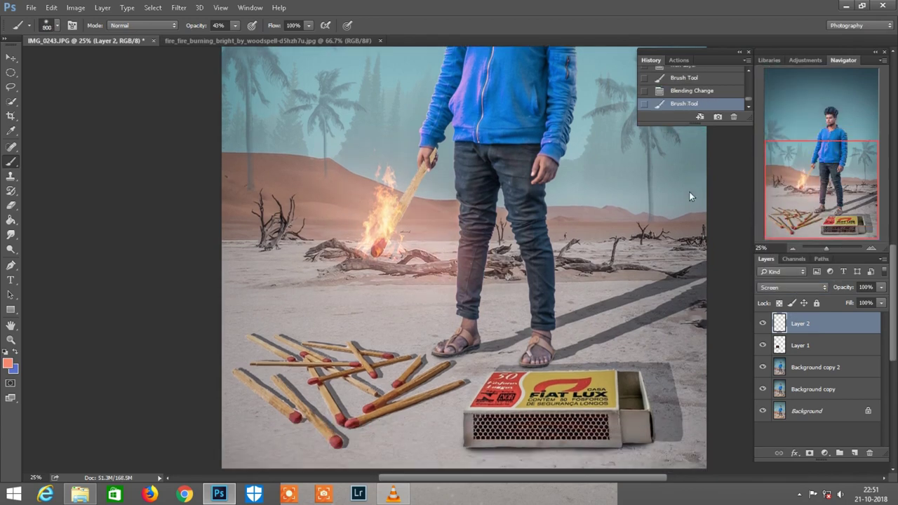
pyautogui.click(684, 91)
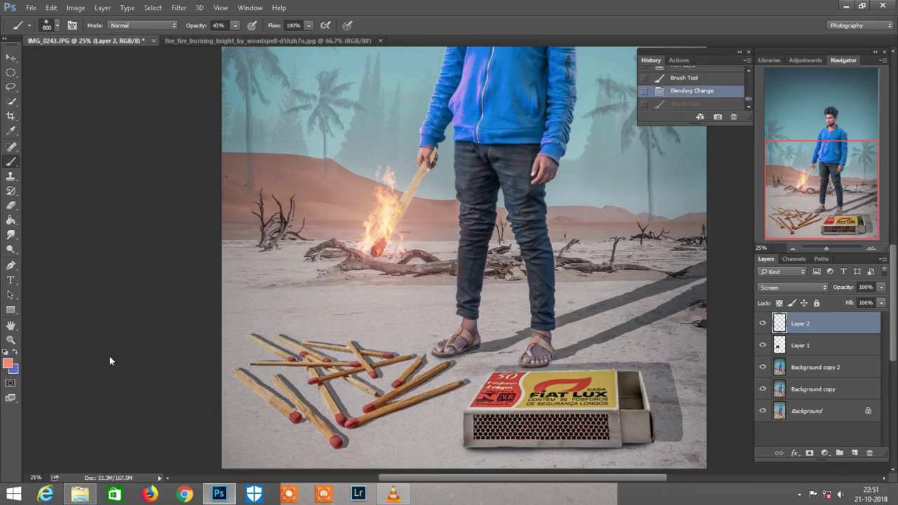
# Shift the glow colour to orange and paint soft glow around the match at 25% opacity
pyautogui.click(9, 363)
pyautogui.moveTo(640, 371); pyautogui.dragTo(639, 377)
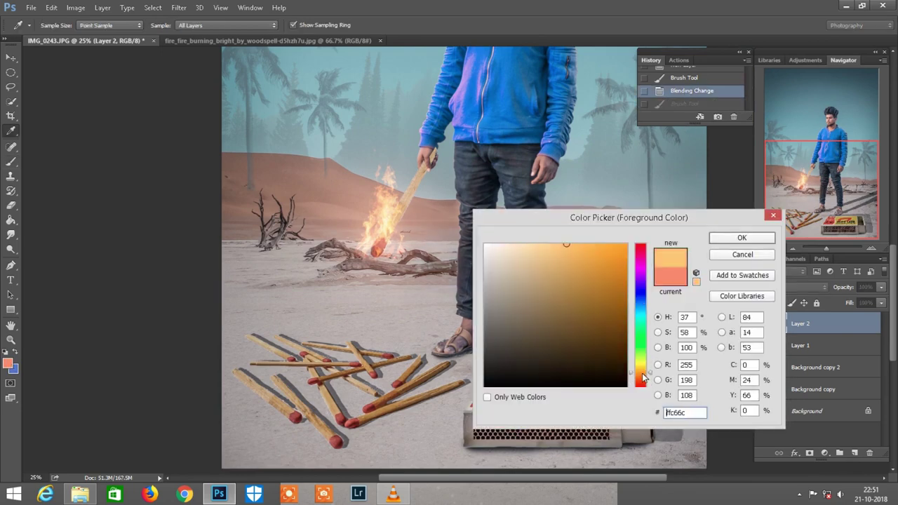
pyautogui.press('Return')
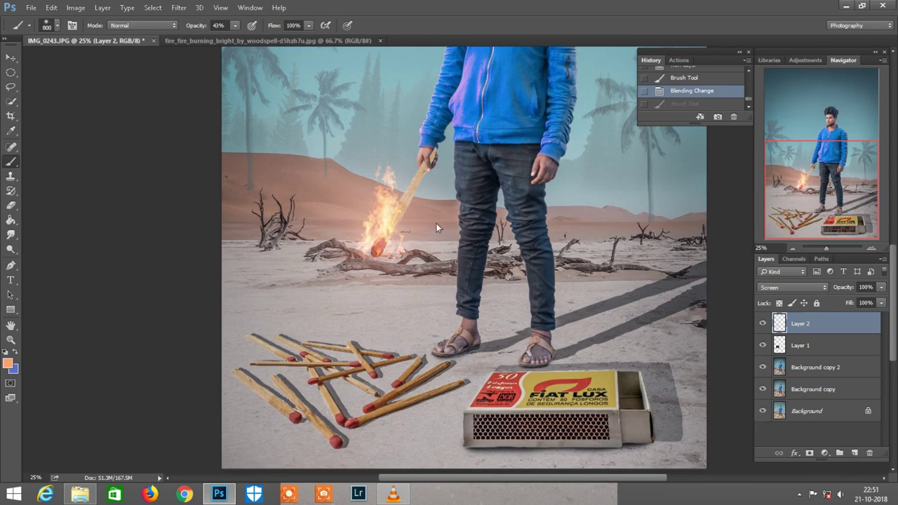
pyautogui.moveTo(198, 26); pyautogui.dragTo(189, 25)
pyautogui.press(']')
pyautogui.click(440, 179)
pyautogui.moveTo(440, 169); pyautogui.dragTo(436, 242)
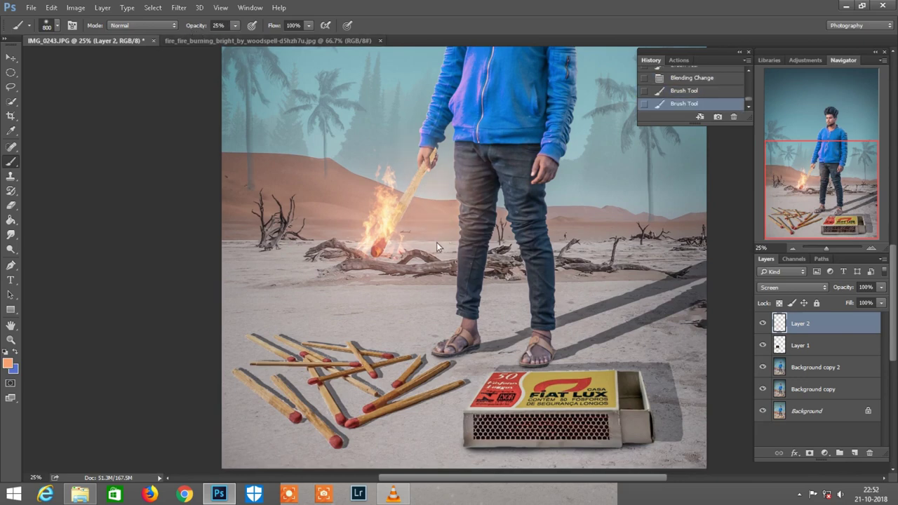
pyautogui.press(']')
pyautogui.click(431, 284)
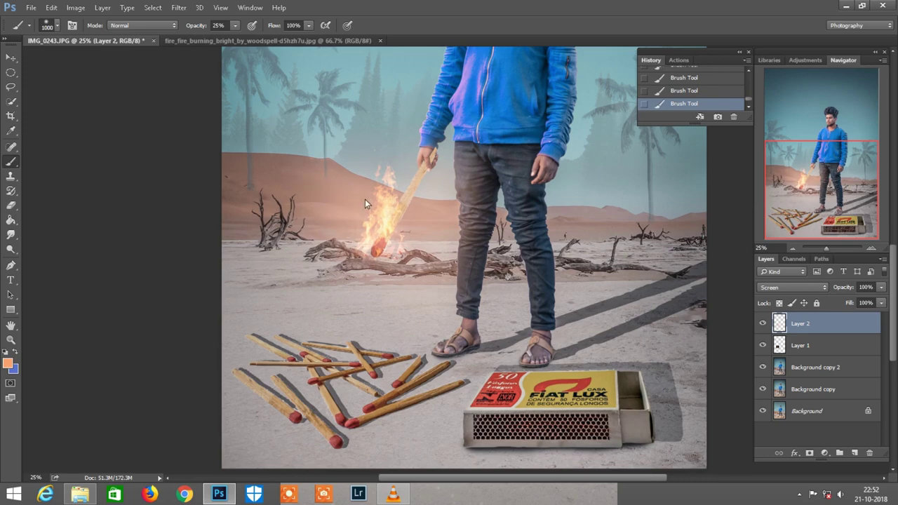
pyautogui.scroll(2, 365, 199)
pyautogui.scroll(1, 401, 216)
pyautogui.press('[')
pyautogui.press('[')
pyautogui.press('[')
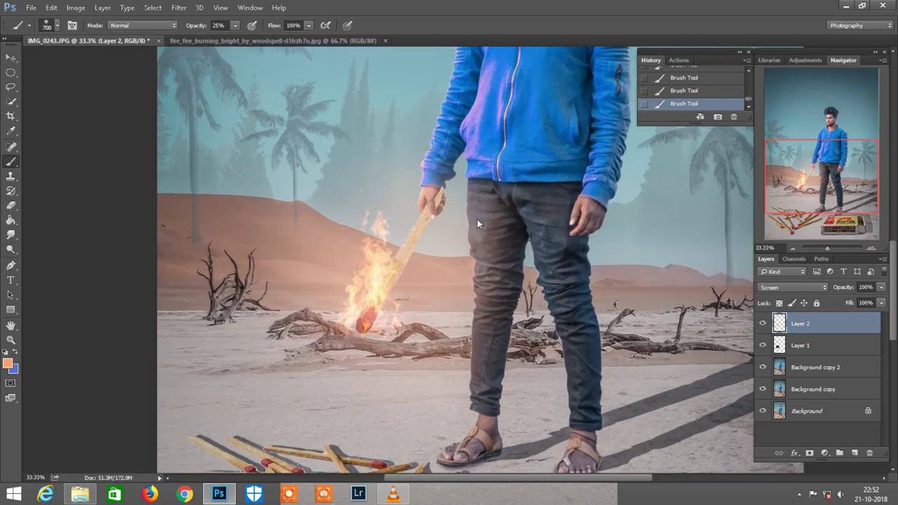
# Zoom out and add a new empty Layer 3 at the top of the stack
pyautogui.scroll(-1, 586, 225)
pyautogui.scroll(-1, 591, 223)
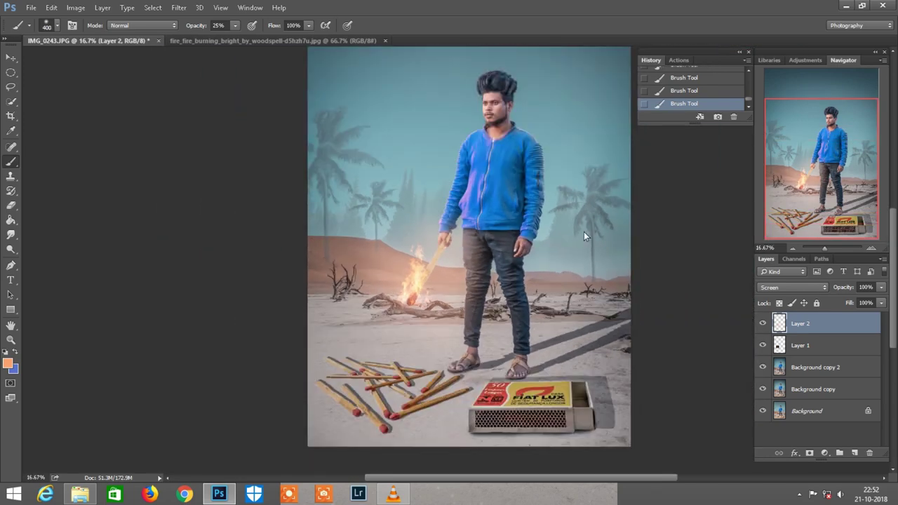
pyautogui.scroll(-1, 582, 232)
pyautogui.scroll(-1, 608, 275)
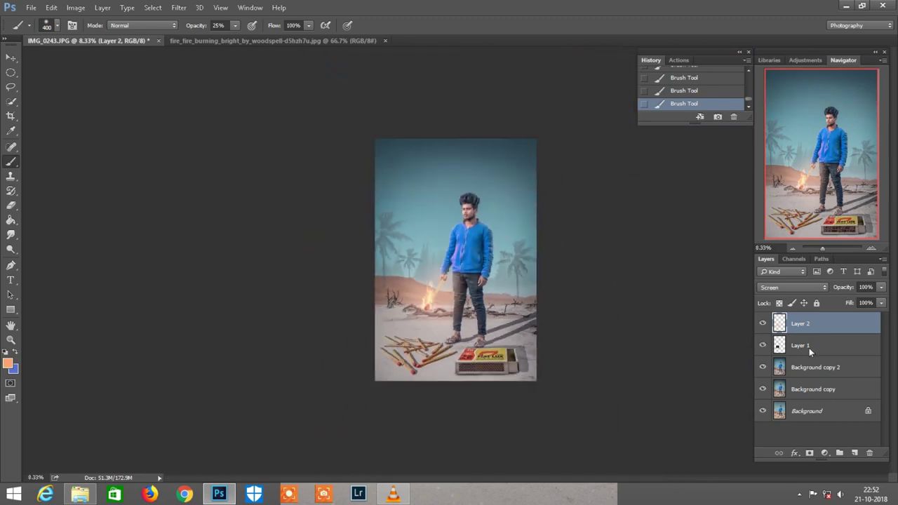
pyautogui.click(855, 452)
# Zoom into the sky above the man and select the Horizontal Type tool
pyautogui.scroll(1, 837, 154)
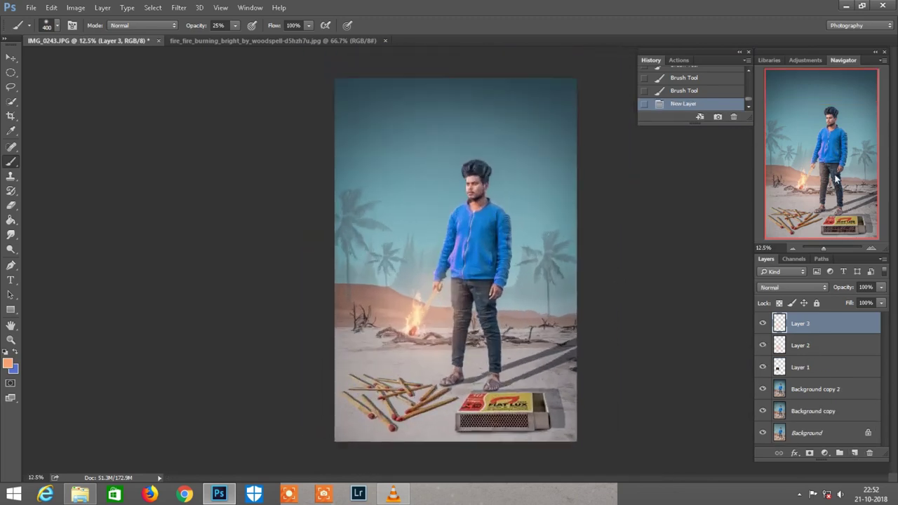
pyautogui.scroll(1, 836, 155)
pyautogui.scroll(1, 599, 197)
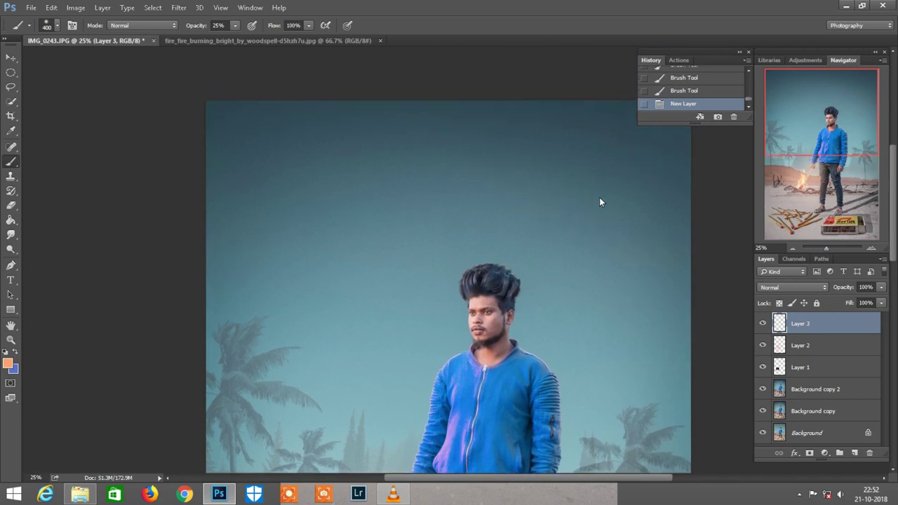
pyautogui.scroll(-1, 599, 202)
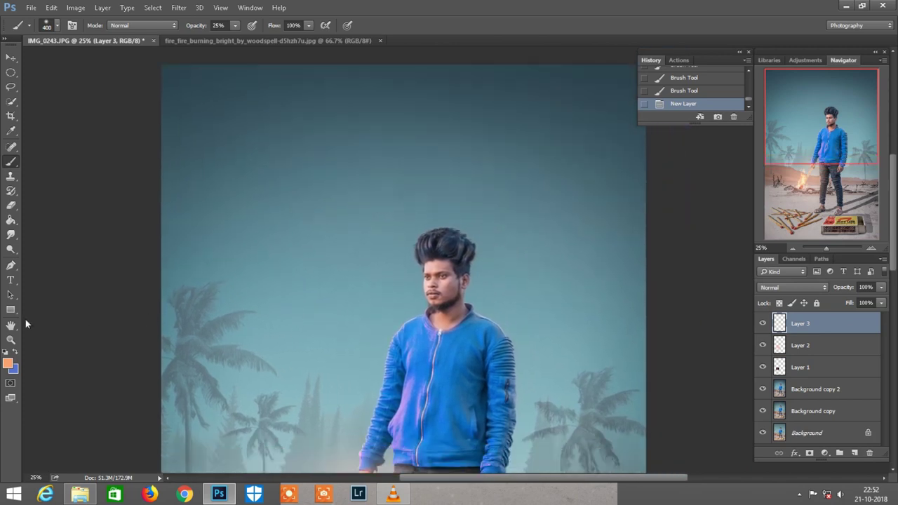
pyautogui.click(10, 280)
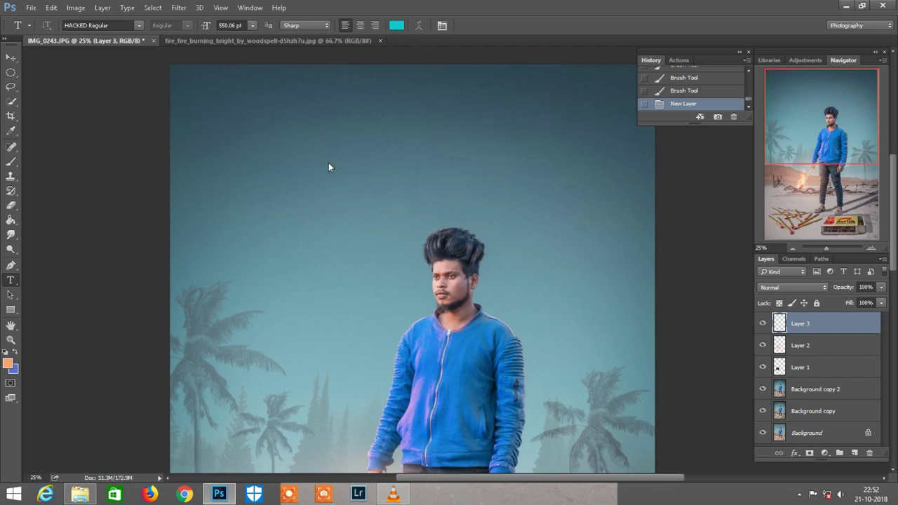
# Type THE in white (#ffffff) above the man's head, enlarging it from 72 pt to about 164 pt
pyautogui.click(328, 162)
pyautogui.click(396, 26)
pyautogui.click(485, 244)
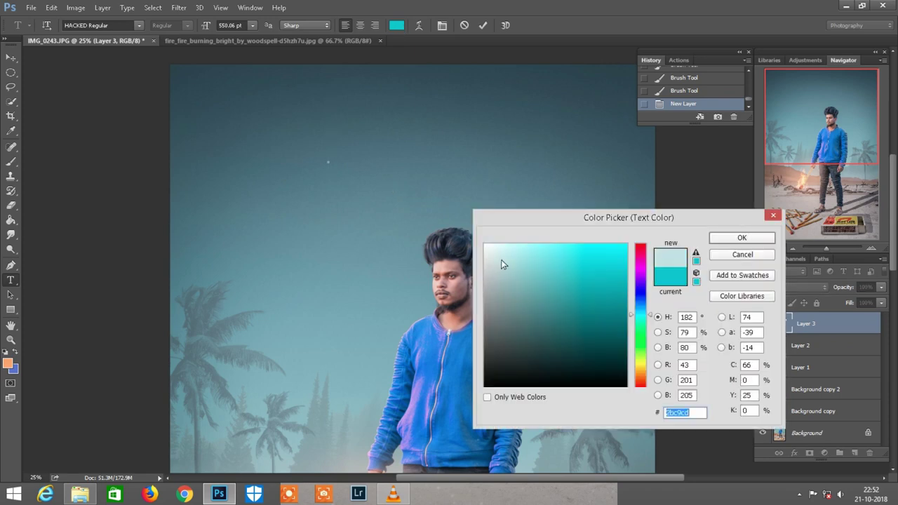
pyautogui.click(739, 240)
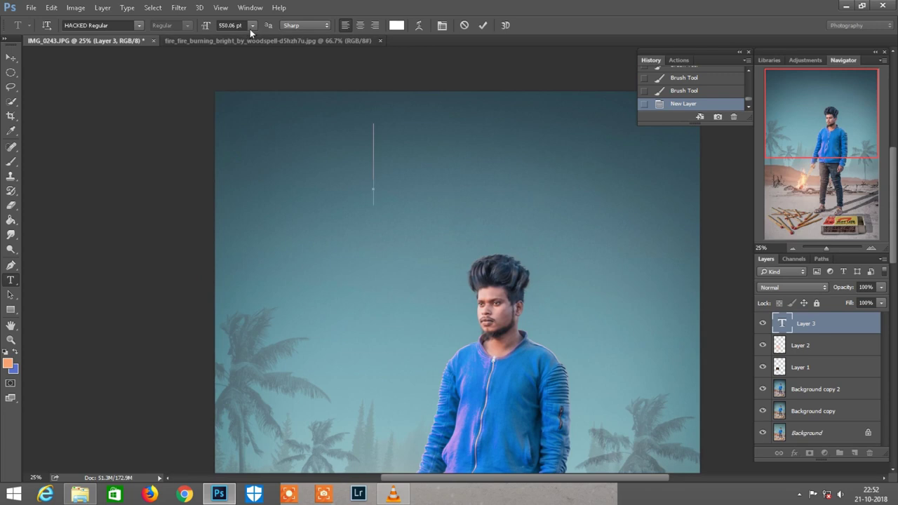
pyautogui.click(252, 26)
pyautogui.click(246, 215)
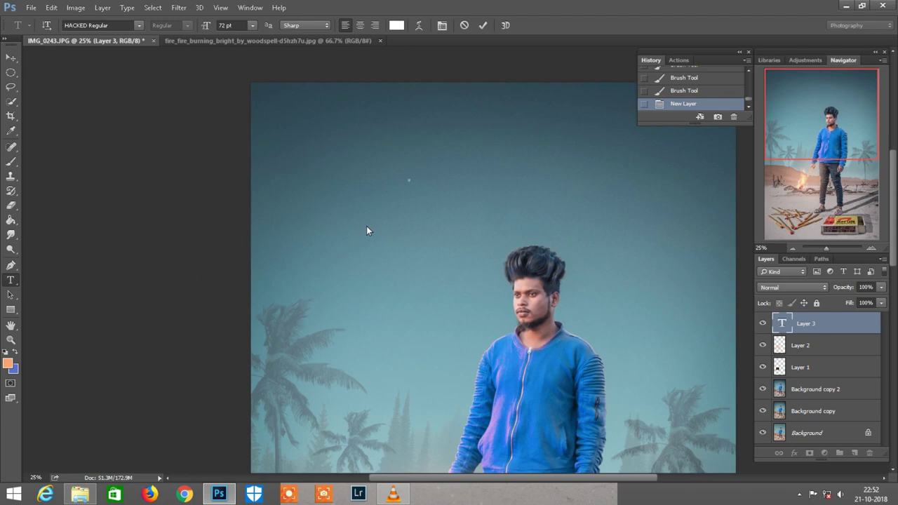
pyautogui.write('THE')
pyautogui.moveTo(206, 26); pyautogui.dragTo(267, 20)
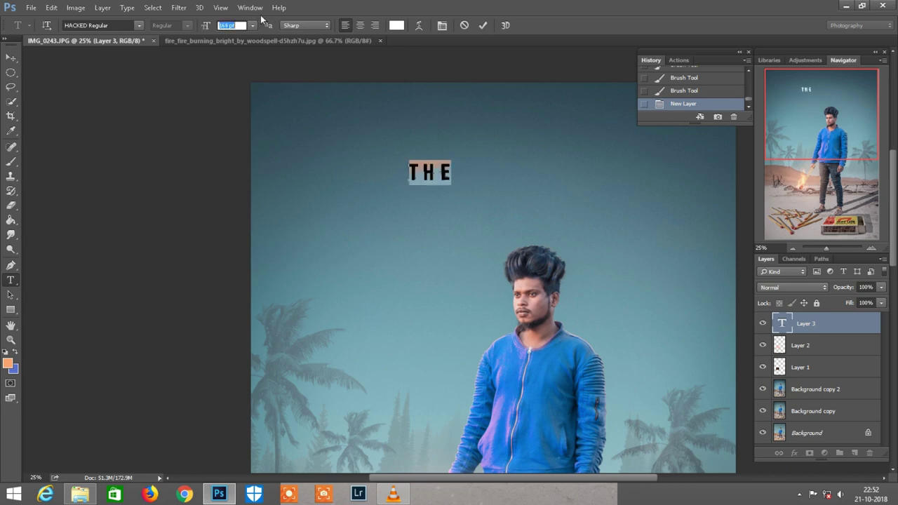
# Set THE in Century Gothic Regular, move it up and right, and shrink it to 131 pt
pyautogui.click(138, 26)
pyautogui.scroll(3, 214, 273)
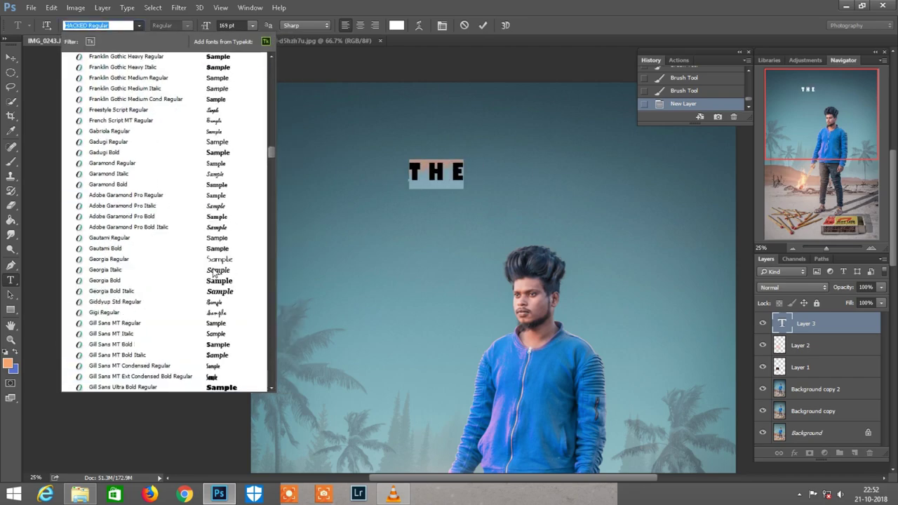
pyautogui.scroll(3, 214, 274)
pyautogui.scroll(2, 214, 273)
pyautogui.scroll(3, 214, 273)
pyautogui.scroll(2, 214, 273)
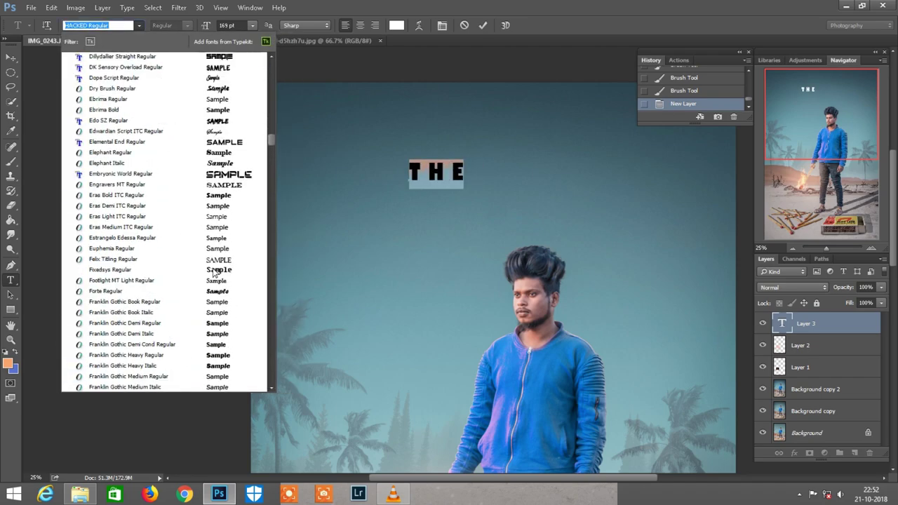
pyautogui.scroll(1, 214, 273)
pyautogui.scroll(3, 214, 273)
pyautogui.scroll(4, 214, 274)
pyautogui.scroll(1, 214, 273)
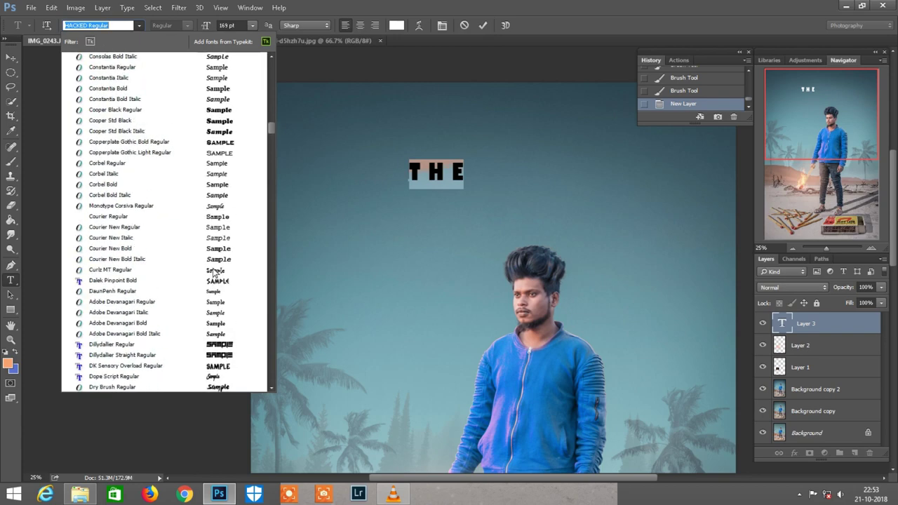
pyautogui.scroll(2, 214, 273)
pyautogui.scroll(2, 214, 273)
pyautogui.scroll(1, 214, 274)
pyautogui.scroll(2, 214, 274)
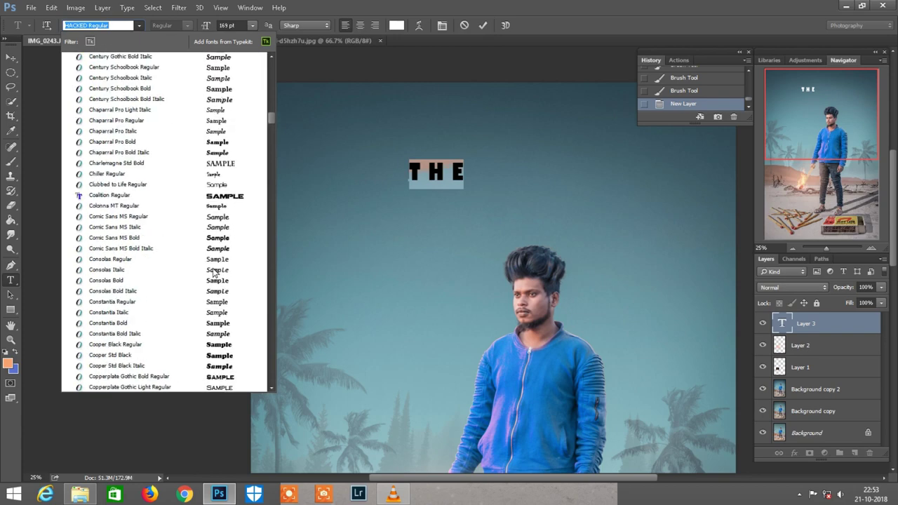
pyautogui.scroll(2, 214, 274)
pyautogui.scroll(2, 214, 274)
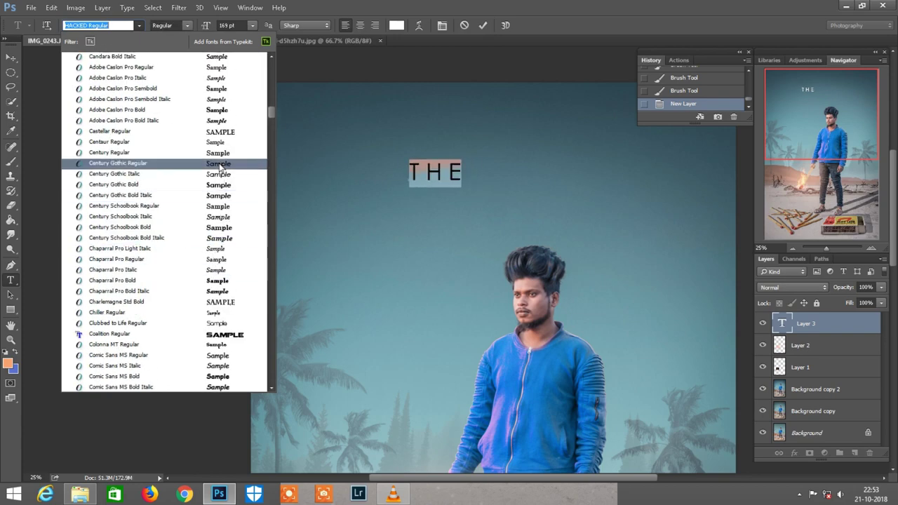
pyautogui.click(219, 165)
pyautogui.moveTo(458, 223); pyautogui.dragTo(532, 186)
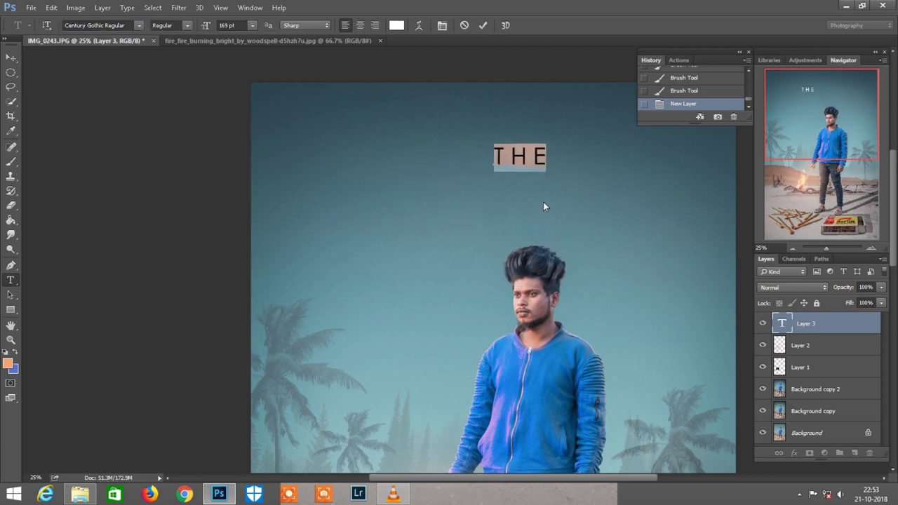
pyautogui.moveTo(206, 26); pyautogui.dragTo(186, 25)
# Add a large JOURNEY line beneath THE and position it under the word
pyautogui.click(483, 26)
pyautogui.write('J')
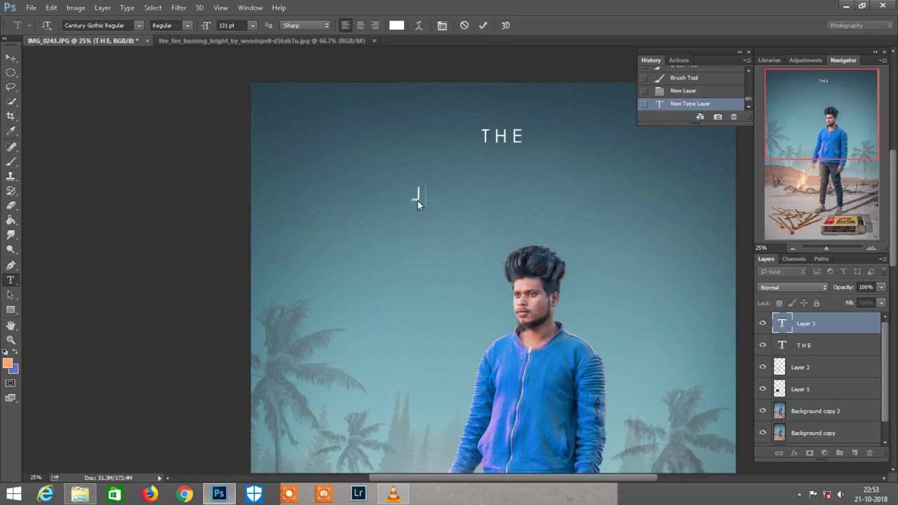
pyautogui.write('OURN')
pyautogui.write('EY')
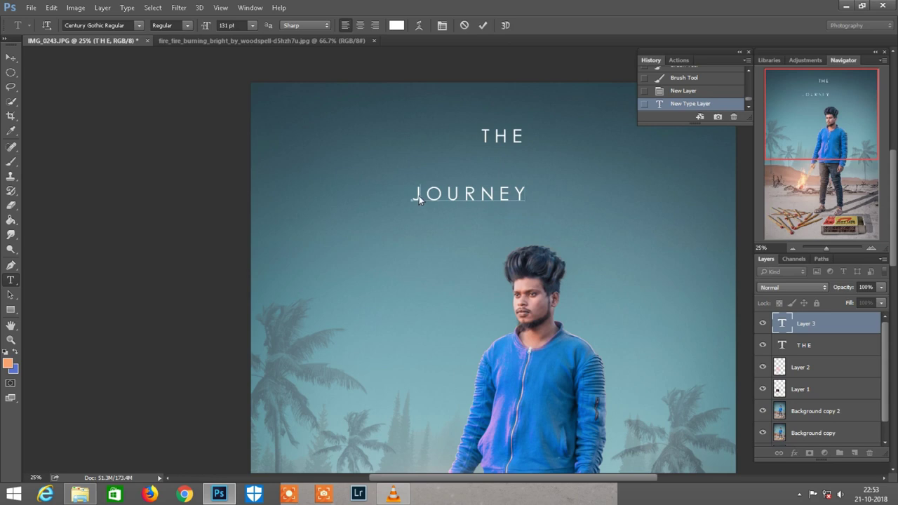
pyautogui.click(418, 200)
pyautogui.hotkey('shift', 'End')
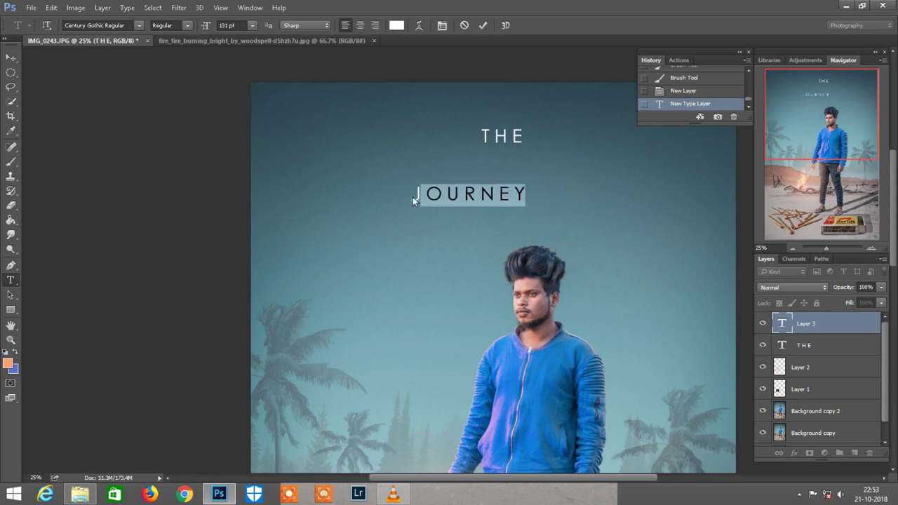
pyautogui.moveTo(414, 200); pyautogui.dragTo(557, 200)
pyautogui.moveTo(203, 27); pyautogui.dragTo(325, 5)
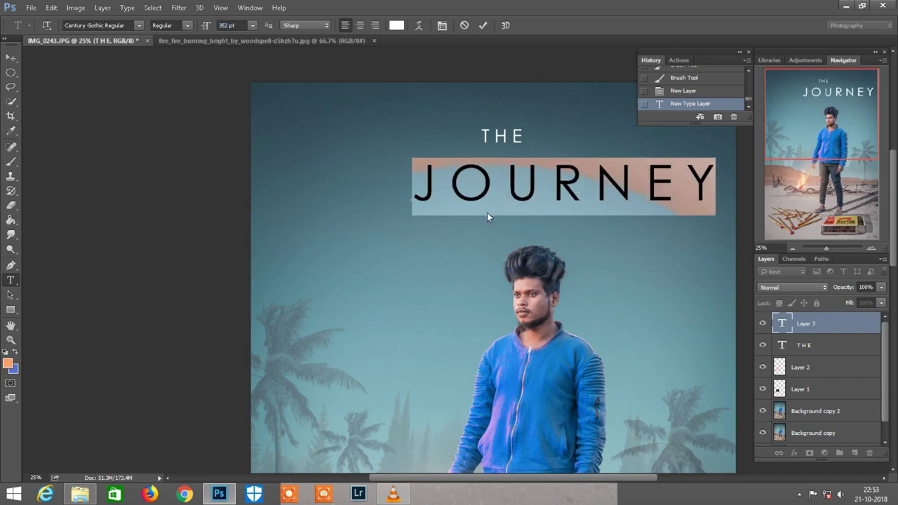
pyautogui.moveTo(611, 253); pyautogui.dragTo(564, 235)
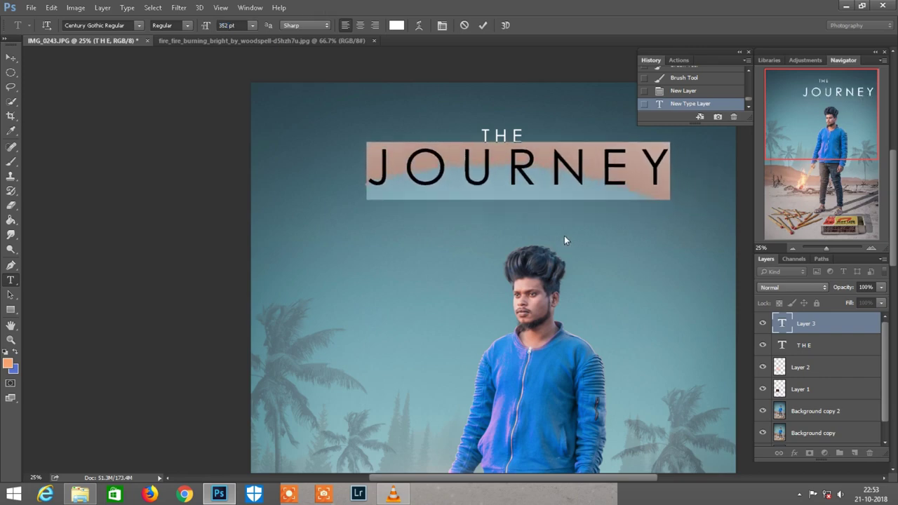
pyautogui.click(484, 26)
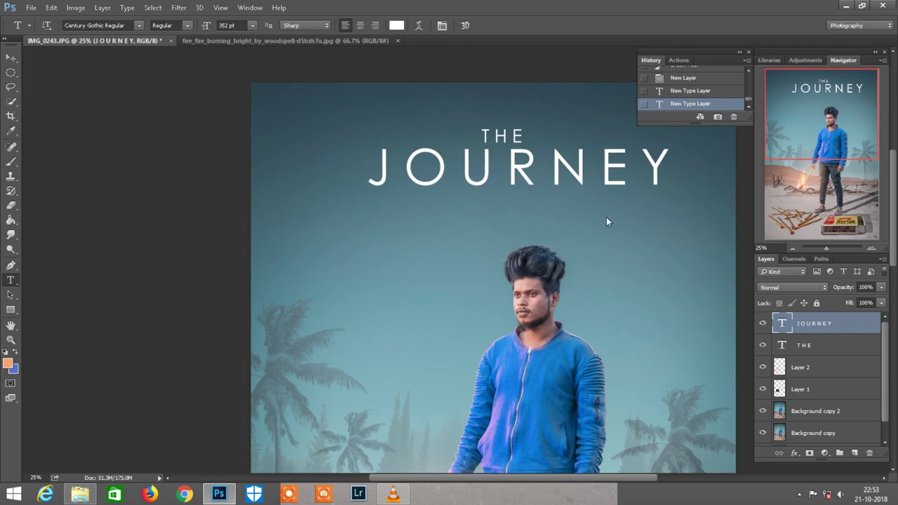
# Add a smaller BEGIN line at 117 pt under JOURNEY
pyautogui.click(481, 208)
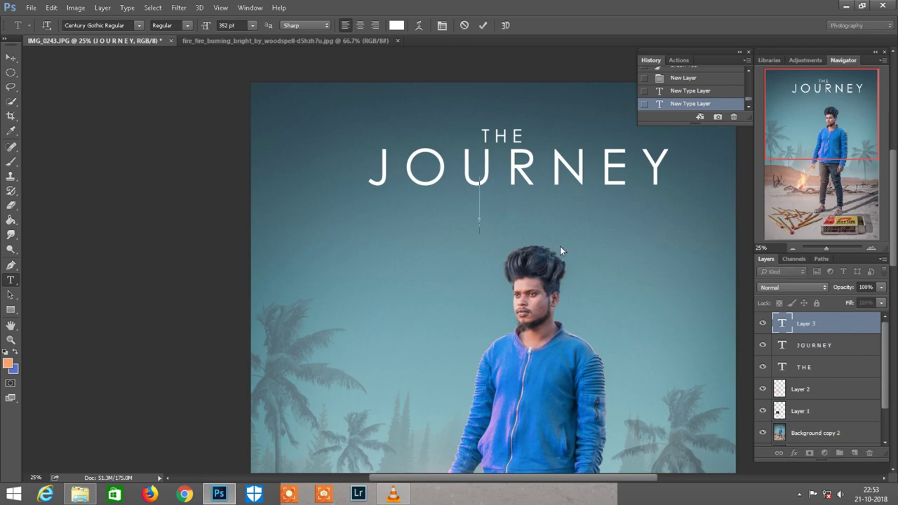
pyautogui.write('B E G ')
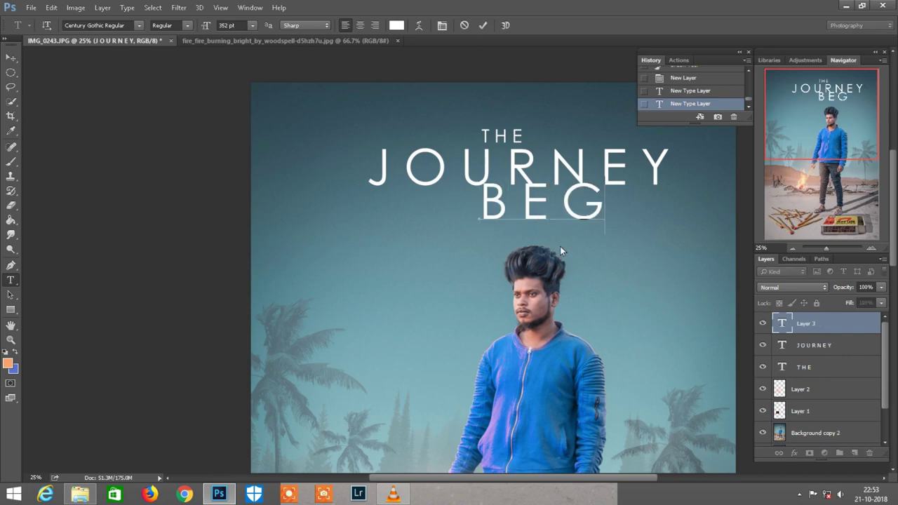
pyautogui.write('I N')
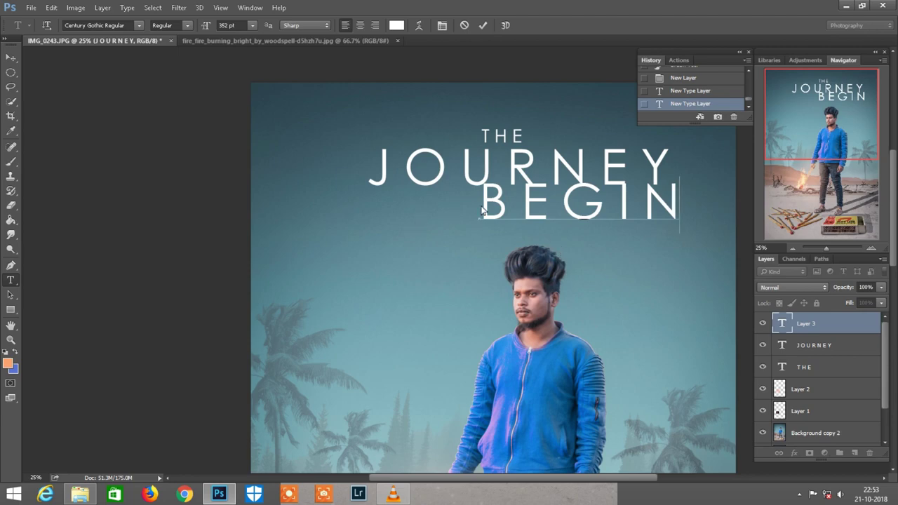
pyautogui.hotkey('ctrl', 'a')
pyautogui.moveTo(211, 26); pyautogui.dragTo(79, 5)
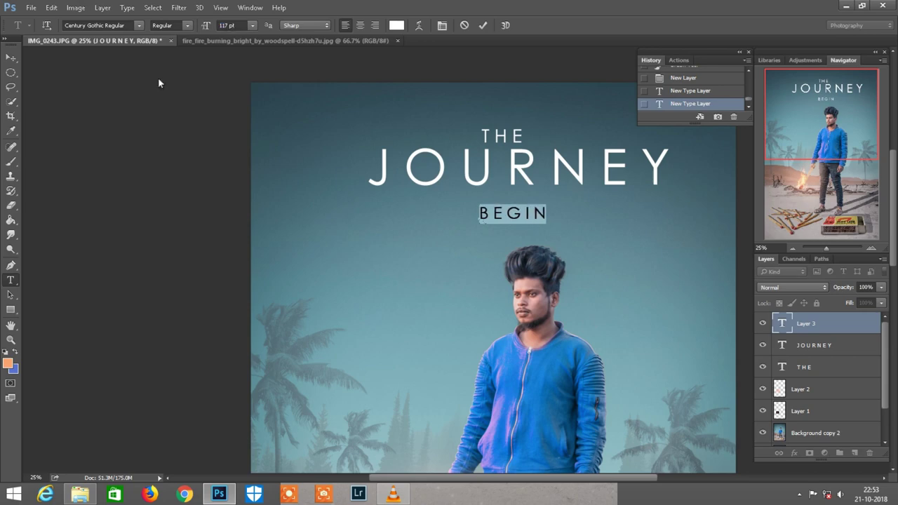
pyautogui.click(482, 25)
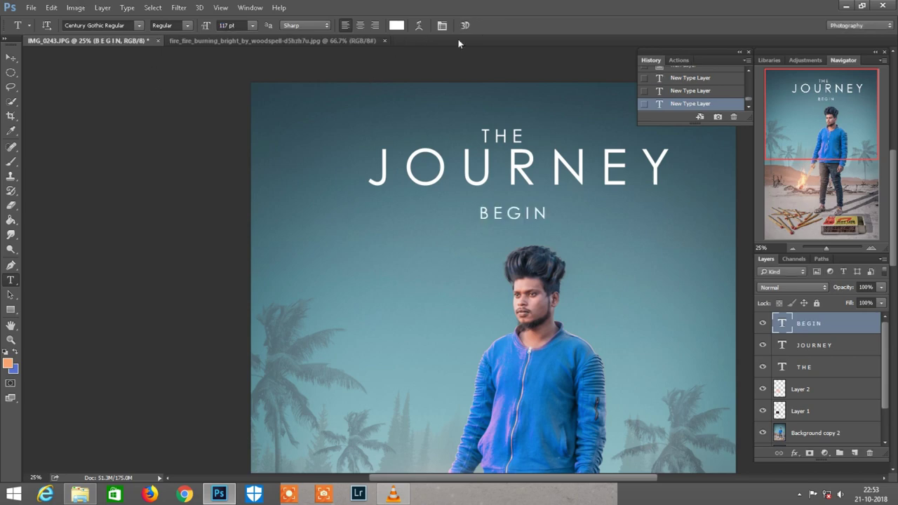
# Centre THE, JOURNEY and BEGIN over one another, then zoom out to view the poster
pyautogui.click(11, 58)
pyautogui.moveTo(565, 247)
pyautogui.mouseDown()
pyautogui.moveTo(556, 241)
pyautogui.moveTo(582, 216)
pyautogui.mouseUp()
pyautogui.click(821, 364)
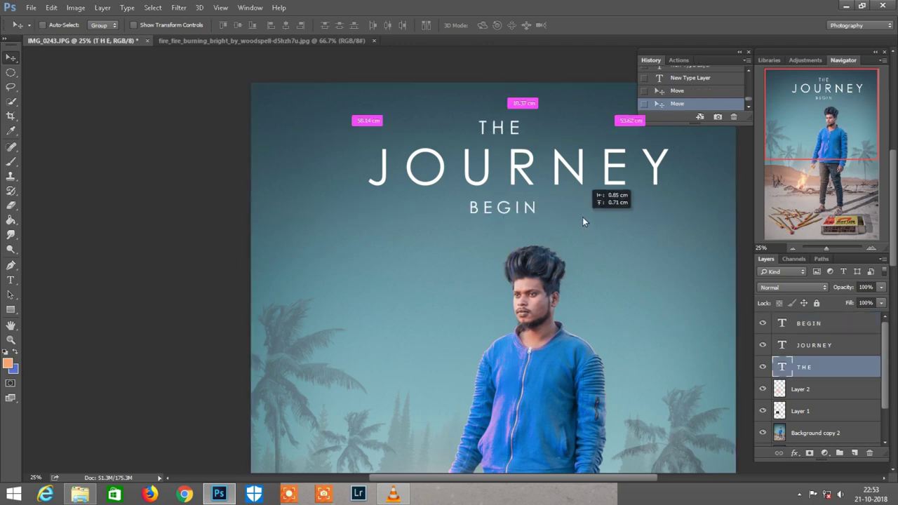
pyautogui.click(652, 185)
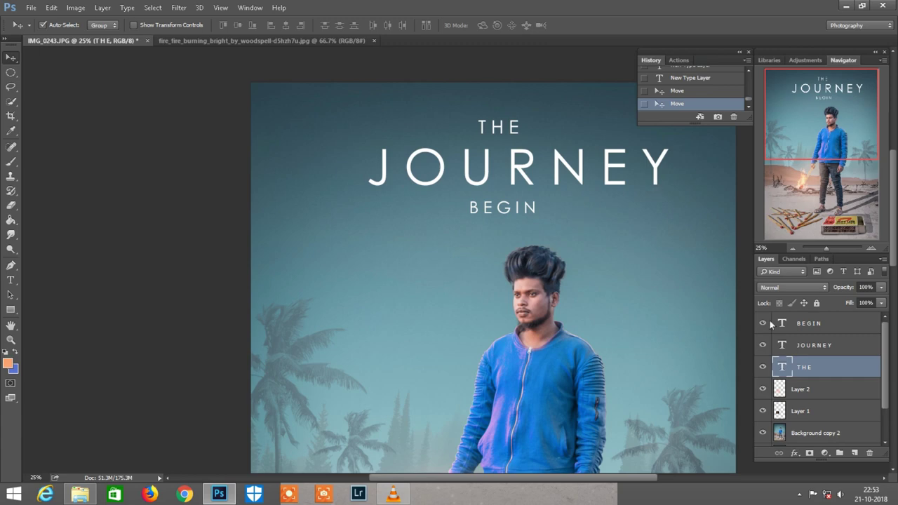
pyautogui.moveTo(643, 262); pyautogui.dragTo(614, 264)
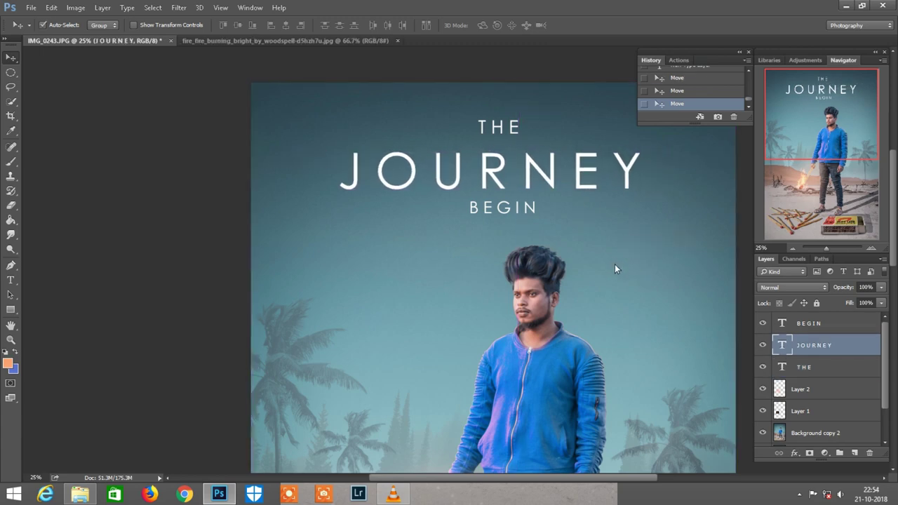
pyautogui.click(815, 330)
pyautogui.moveTo(656, 300)
pyautogui.mouseDown()
pyautogui.moveTo(645, 302)
pyautogui.moveTo(650, 284)
pyautogui.mouseUp()
pyautogui.click(814, 363)
pyautogui.hotkey('ctrl', '-')
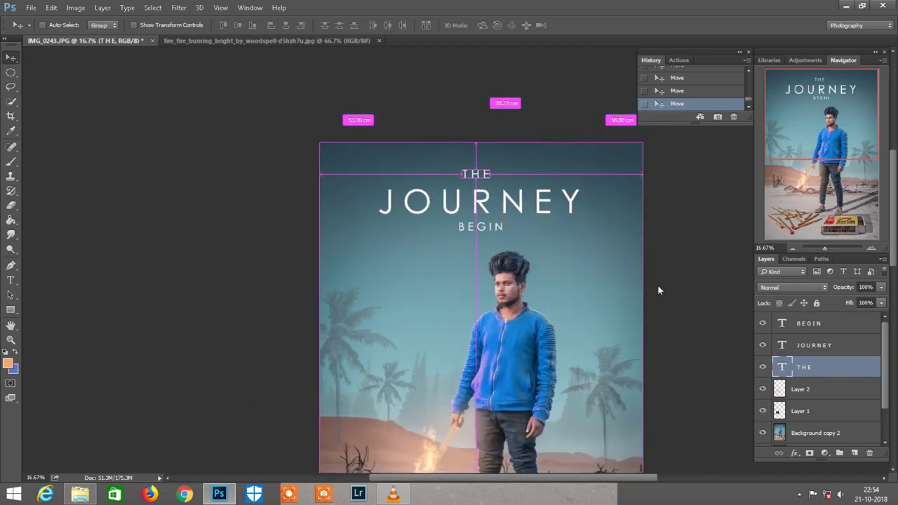